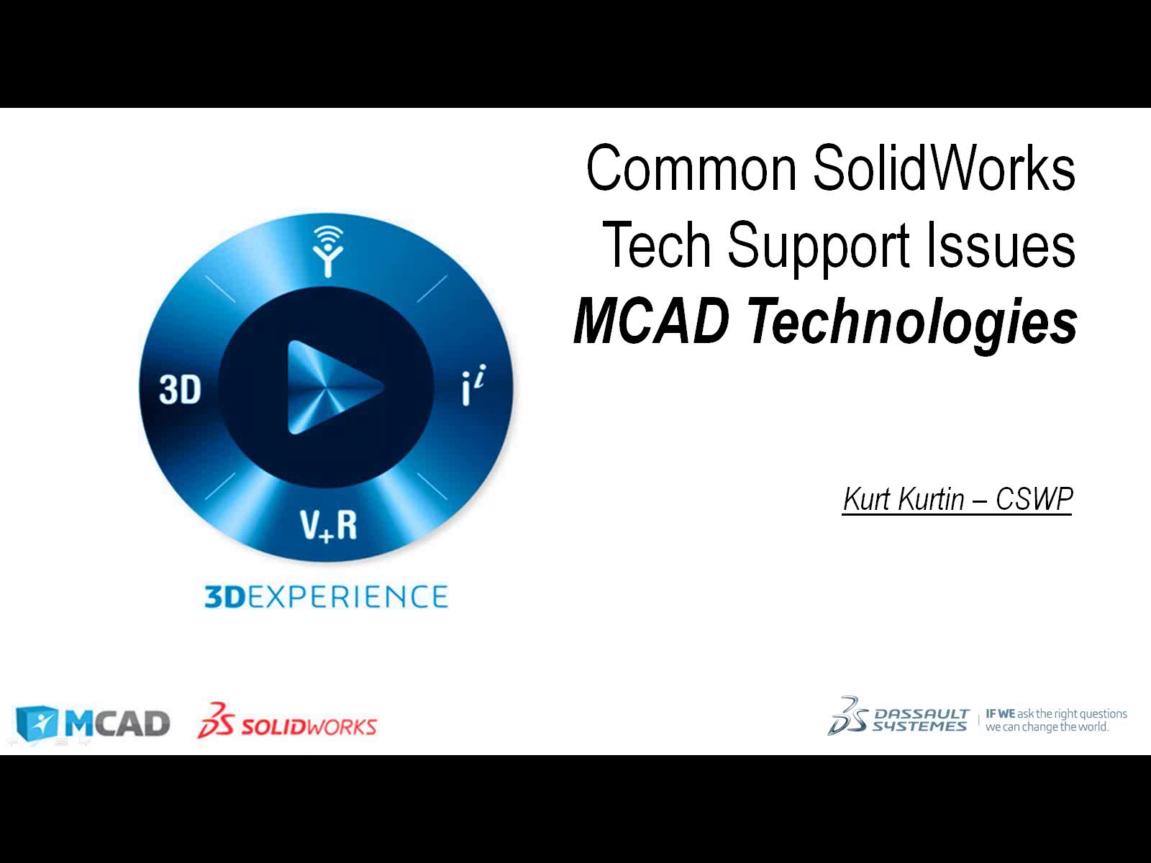
Advance the slideshow from the title slide to the five-topic Agenda slide
key("Right")
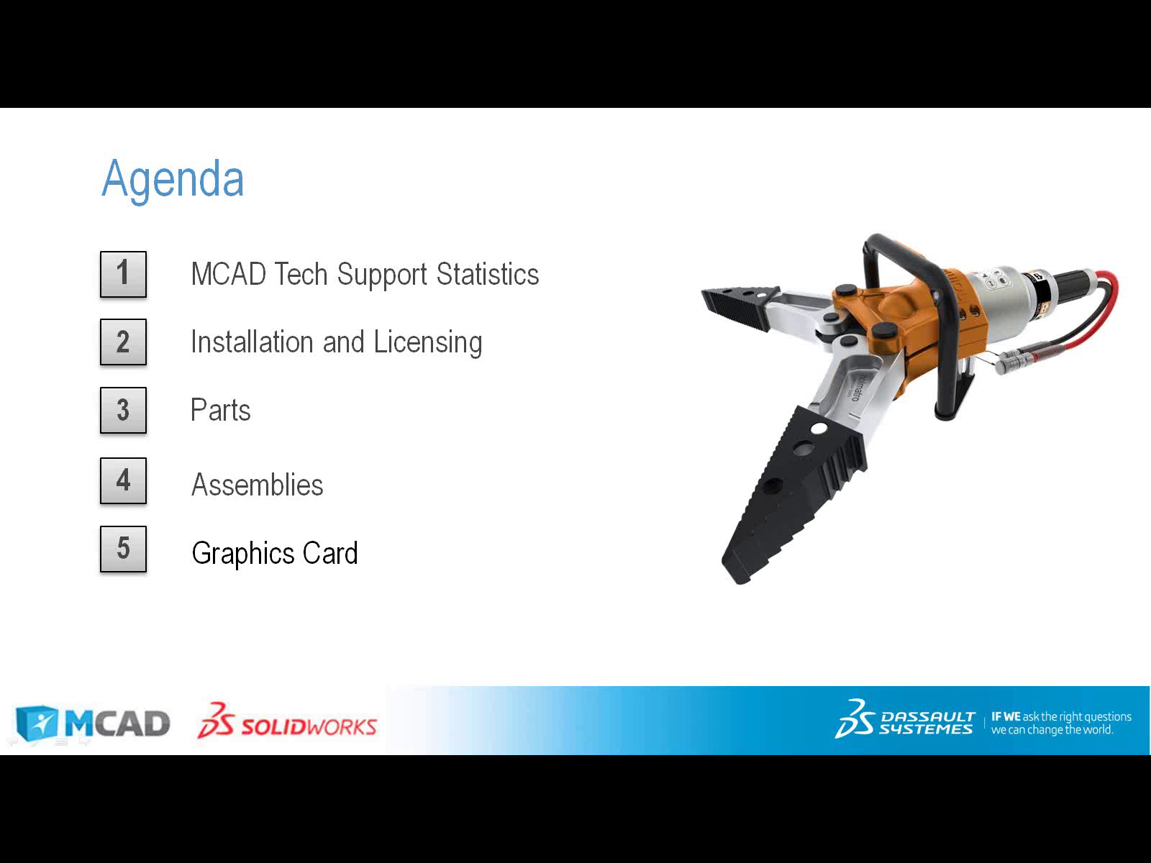
Emphasize agenda item MCAD Tech Support Statistics, then show the Support Categories pie chart
key("Right")
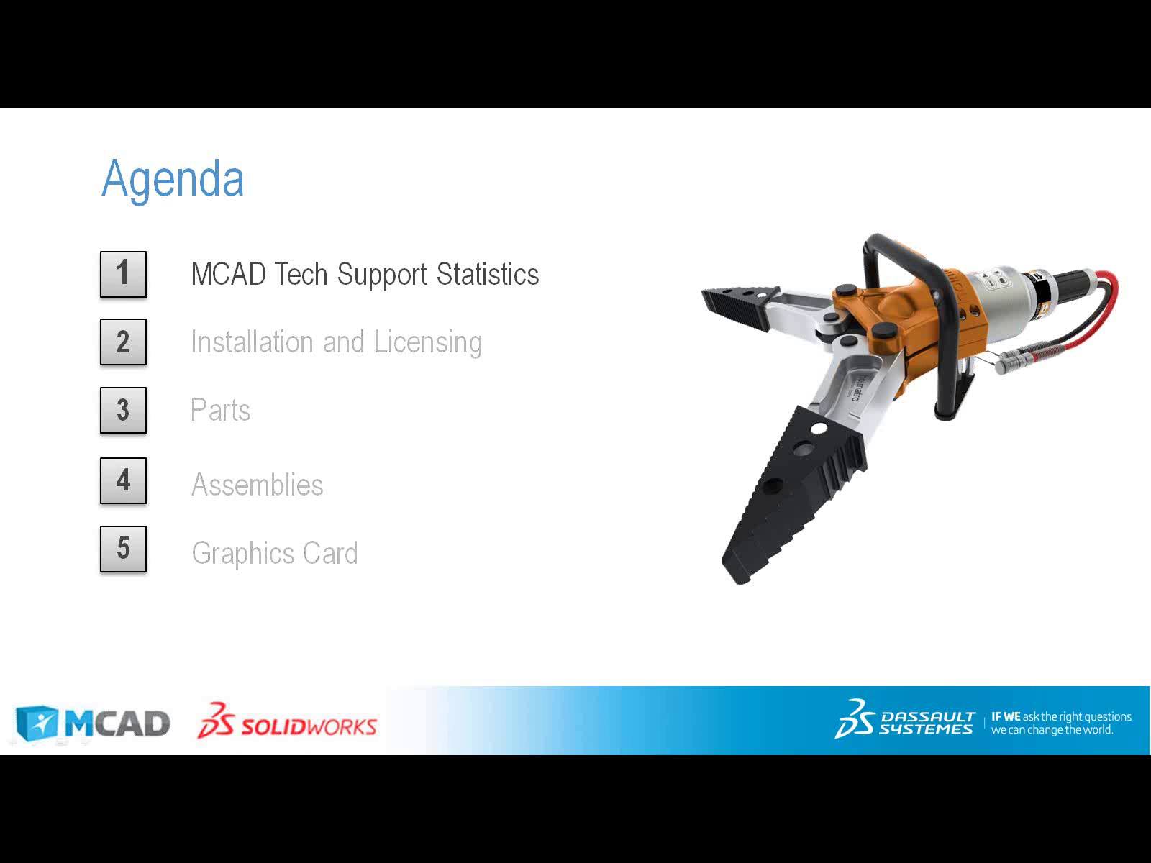
key("Right")
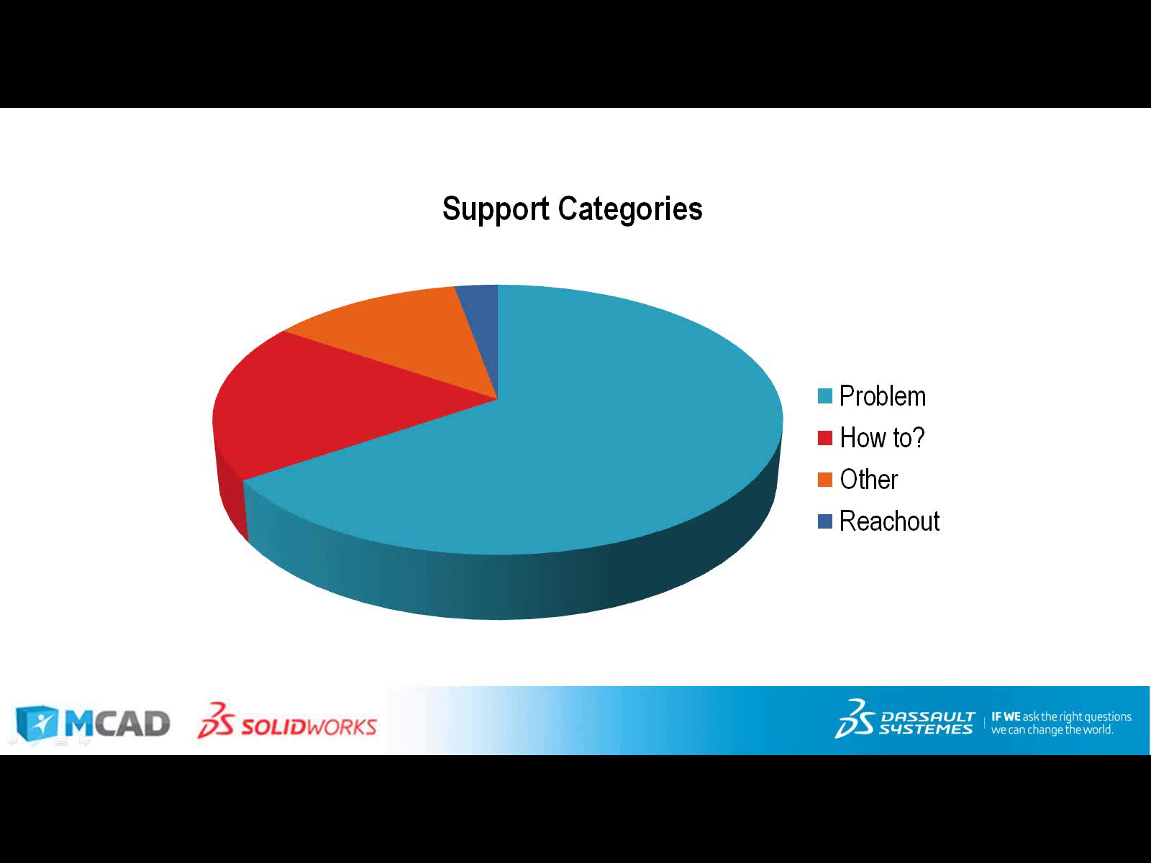
Show the statistics slide with the smaller pie chart and bring in the 18 Techs line
key("Right")
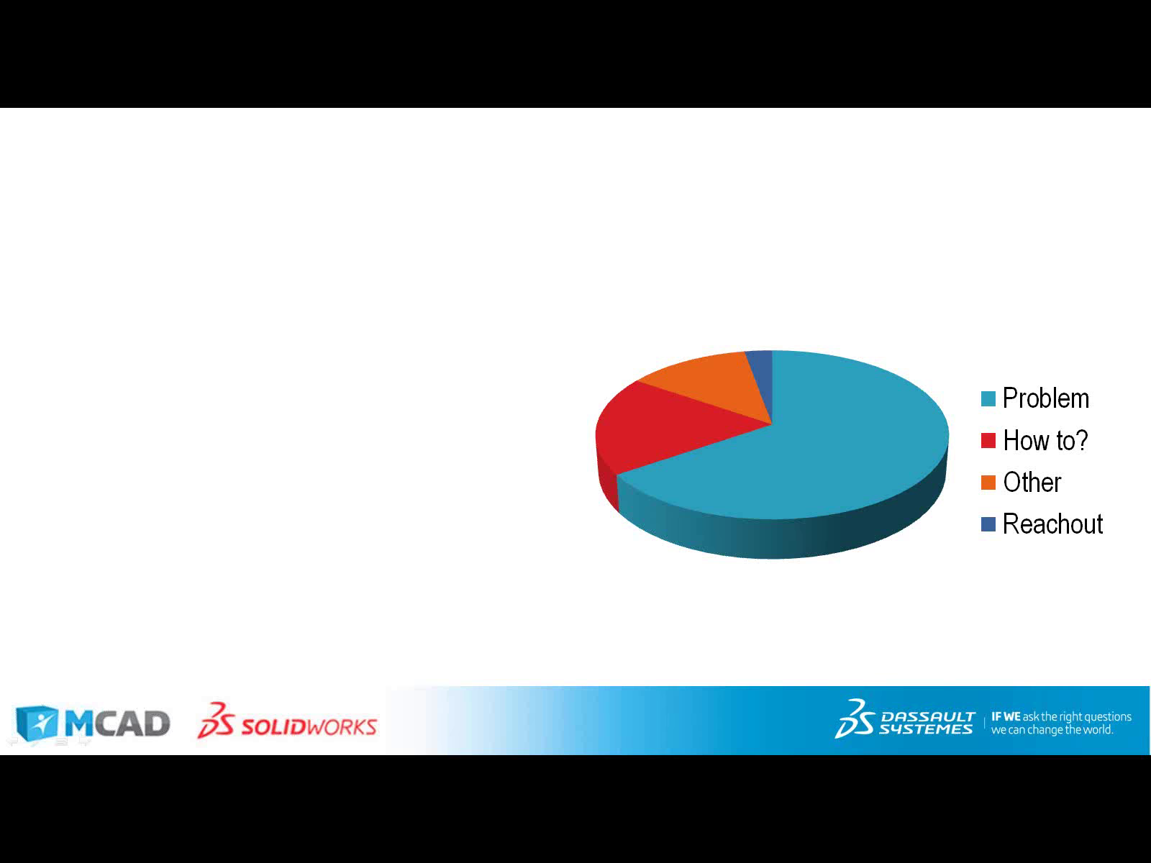
key("Right")
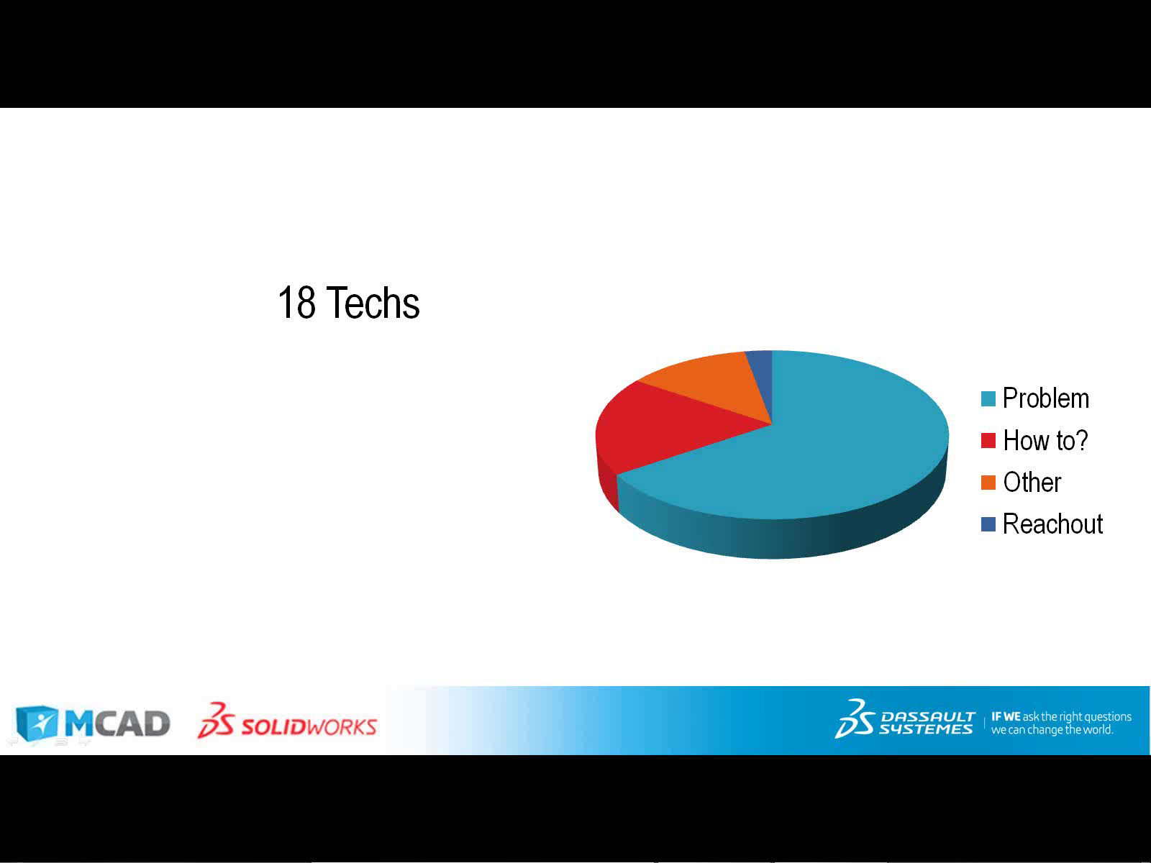
Reveal '~ 650 Cases Monthly' and '~ 7,800 Cases Yearly', then return to the Agenda highlighting Installation and Licensing
key("Right")
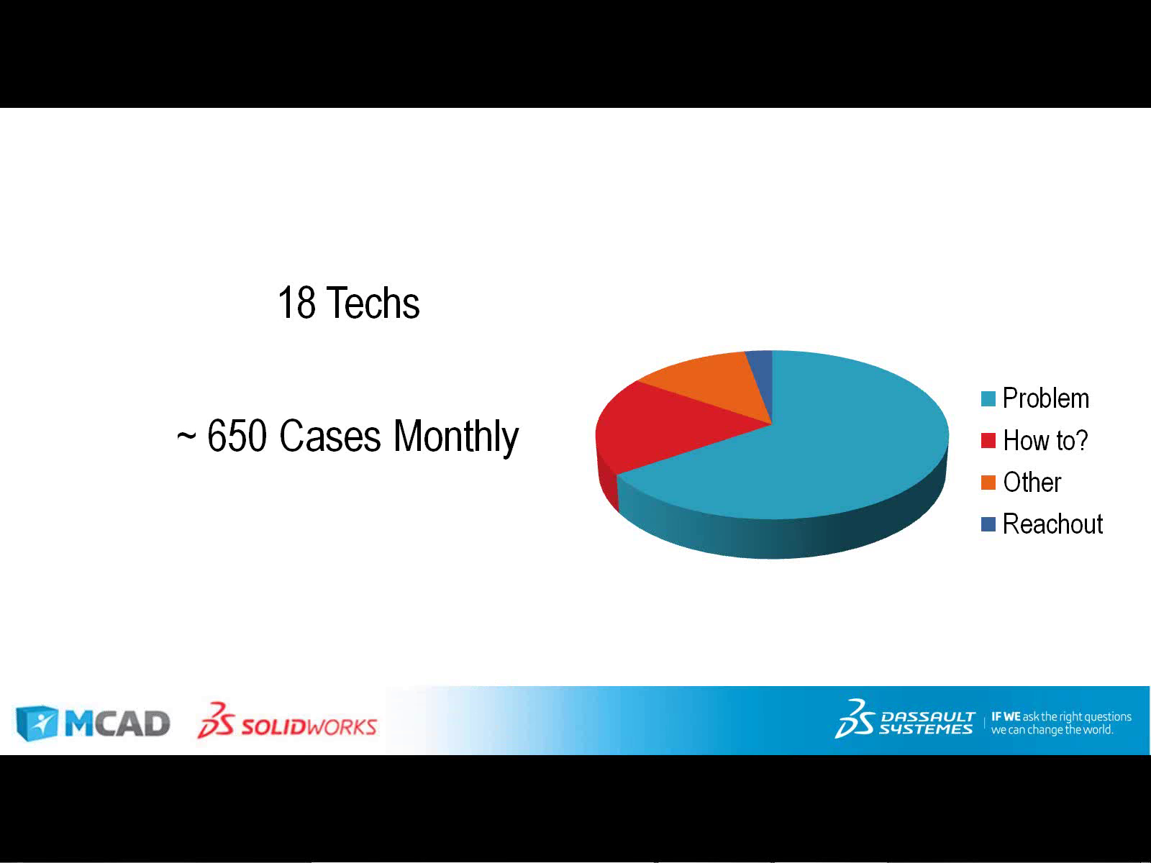
key("Right")
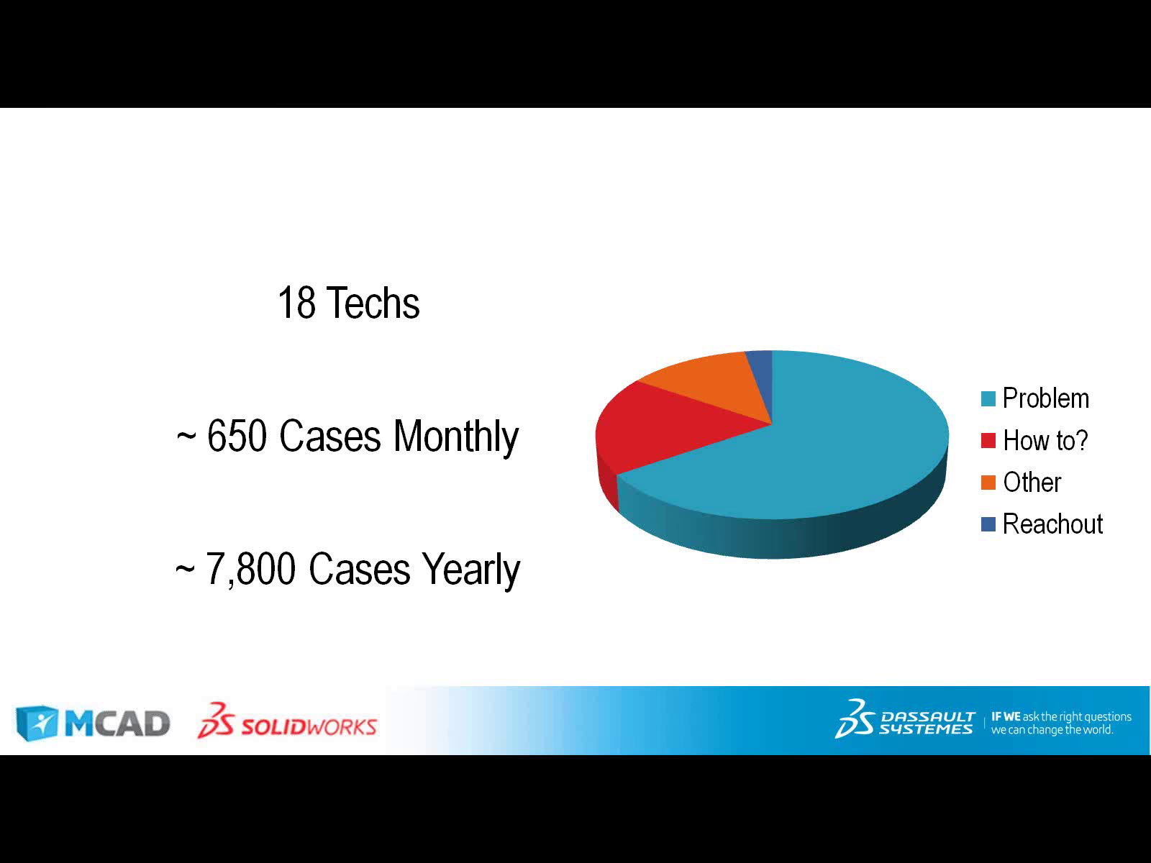
key("Right")
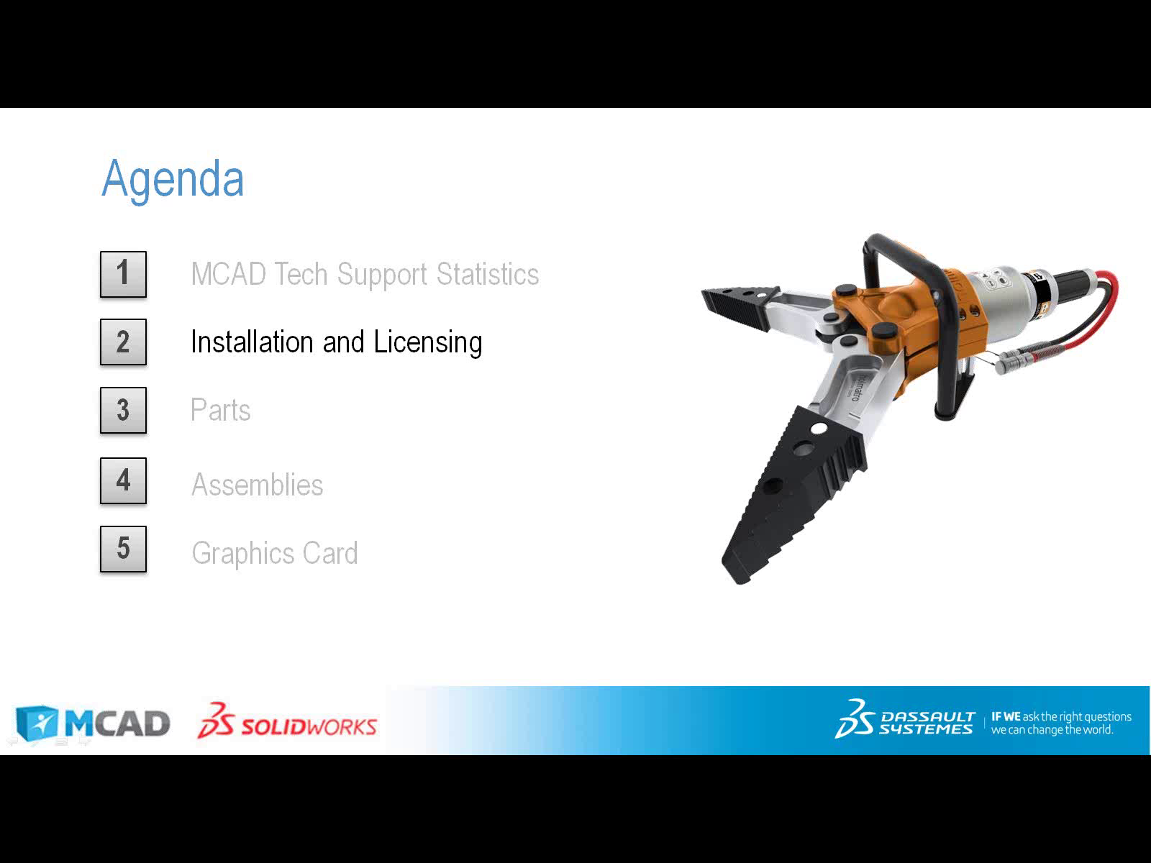
Advance to the Installation and Licensing slide listing Service Packs through DVD Download
key("Right")
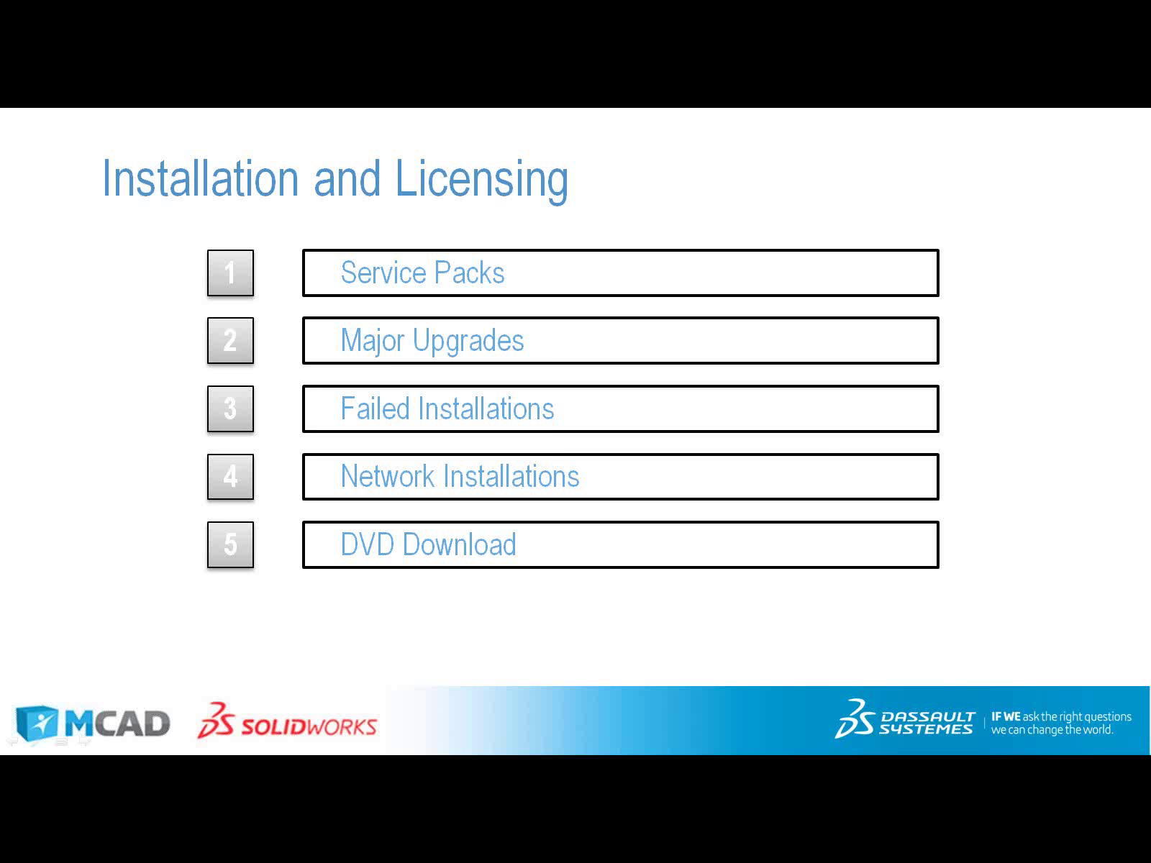
Advance to the Installation Manager screenshot slide asking Agree/Disagree
key("Right")
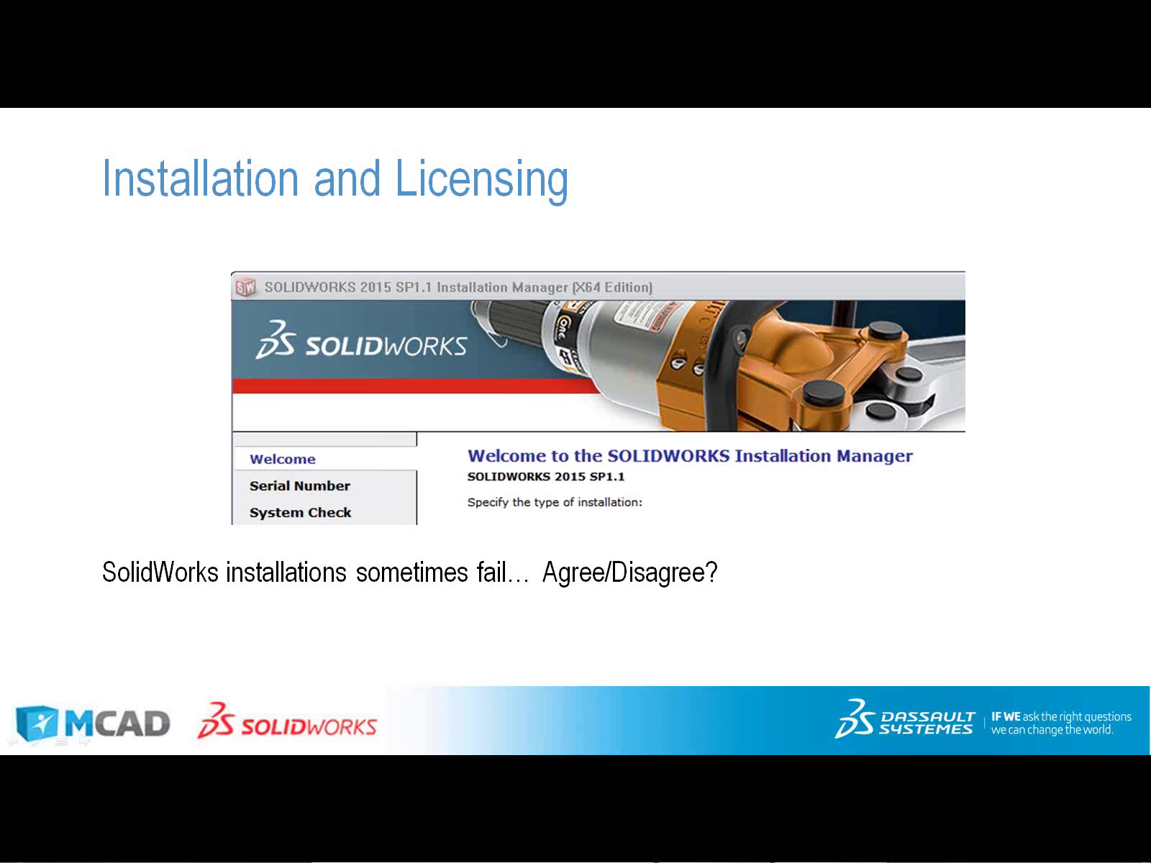
Reveal the 'All PCs are different' and log-file troubleshooting points with the Installation Logs path
key("Right")
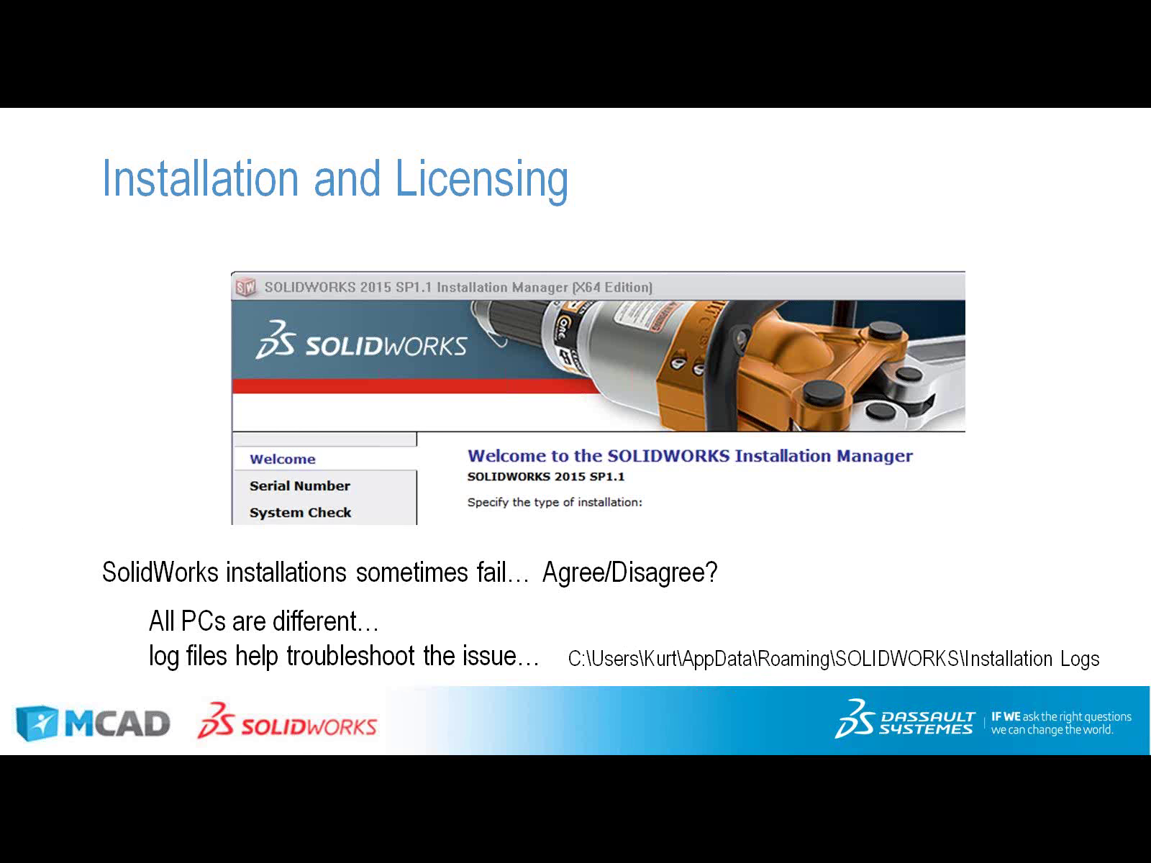
Advance to the 'Common Cause of Failure – Microsoft Prereqs.' slide showing .NET Framework 4.5.2
key("Right")
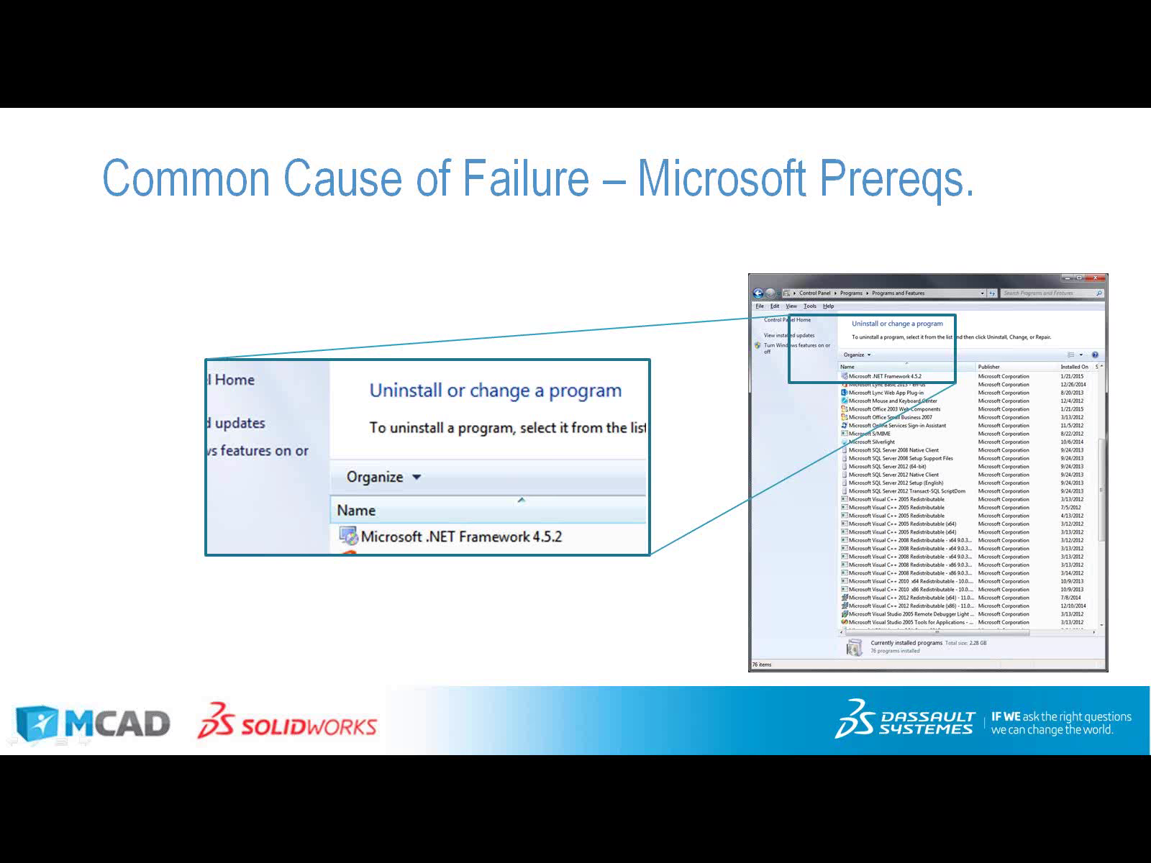
Show the enlarged callout of the Microsoft Visual C++ 2005–2012 Redistributable entries
key("Right")
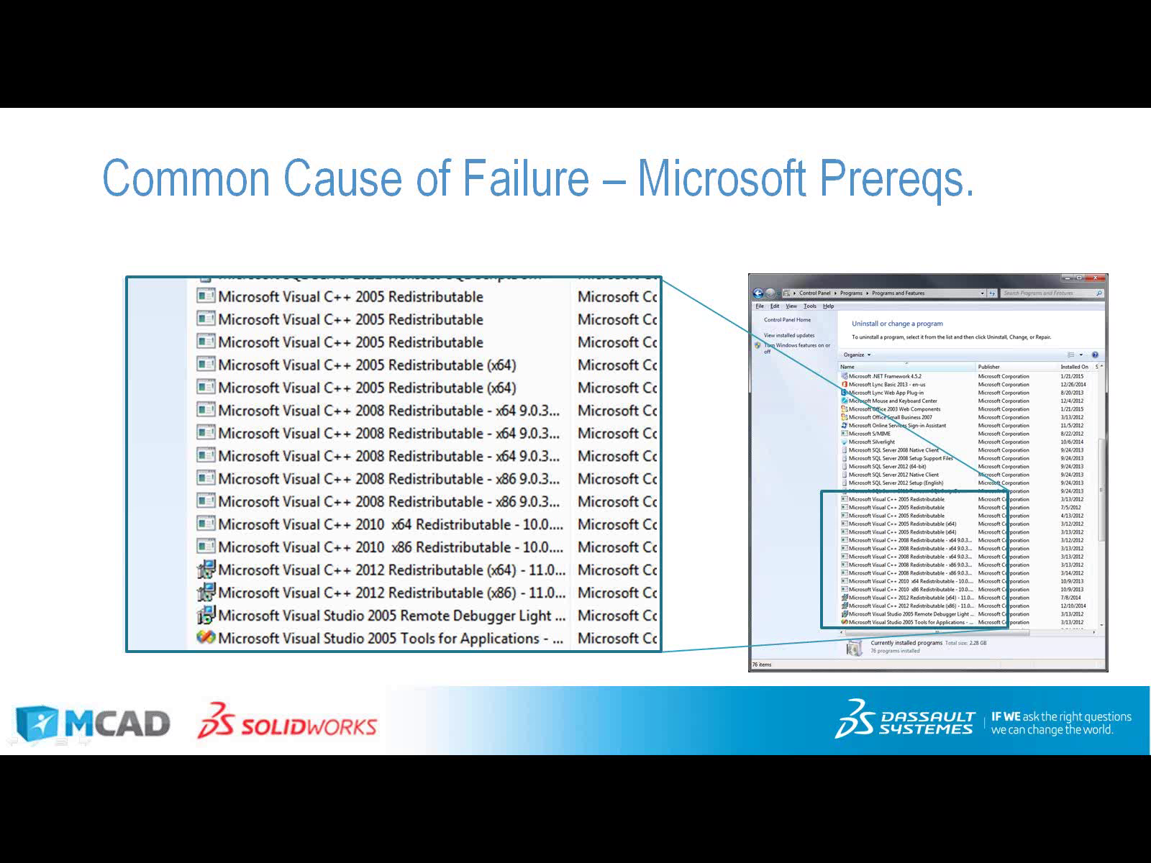
Advance through the SolidWorks Downloads folder screenshot to the Network Licensing (SNL) slide
key("Right")
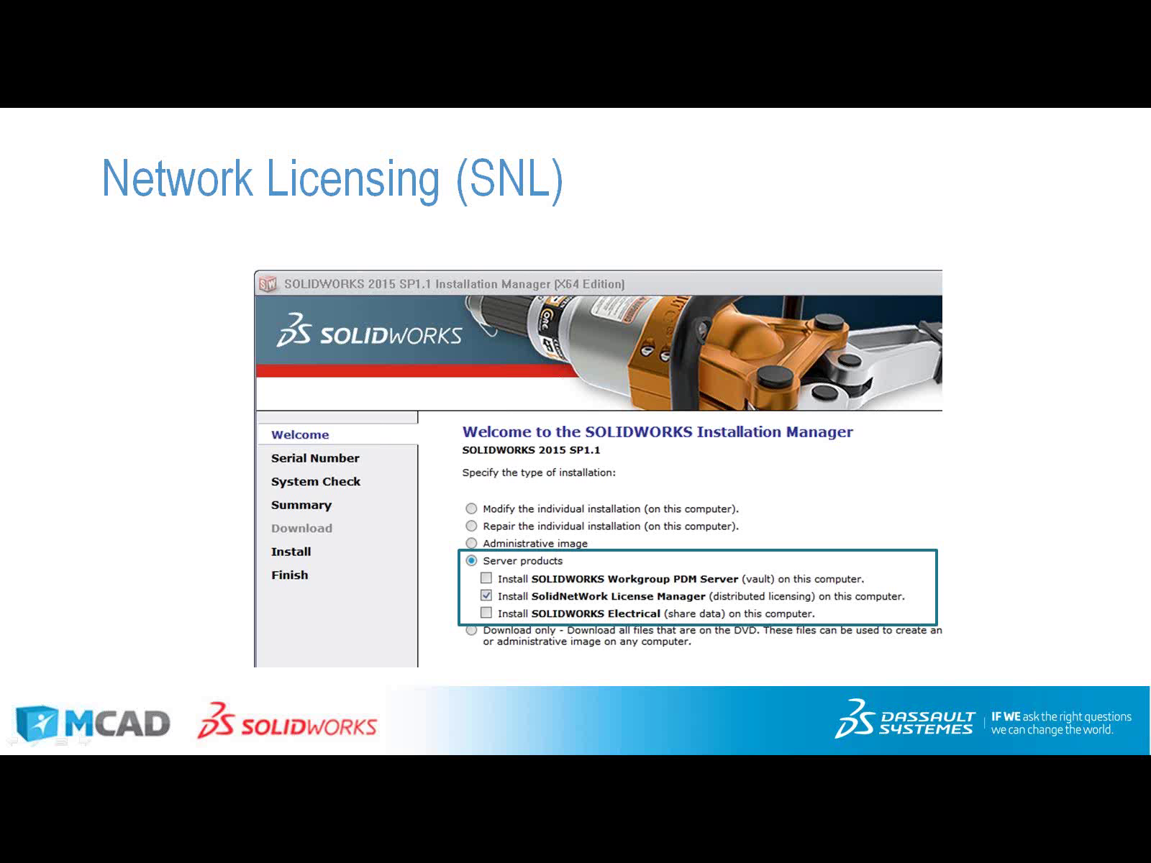
Advance the slideshow to the Download Entire DVD Contents slide showing the Download only option
key("Right")
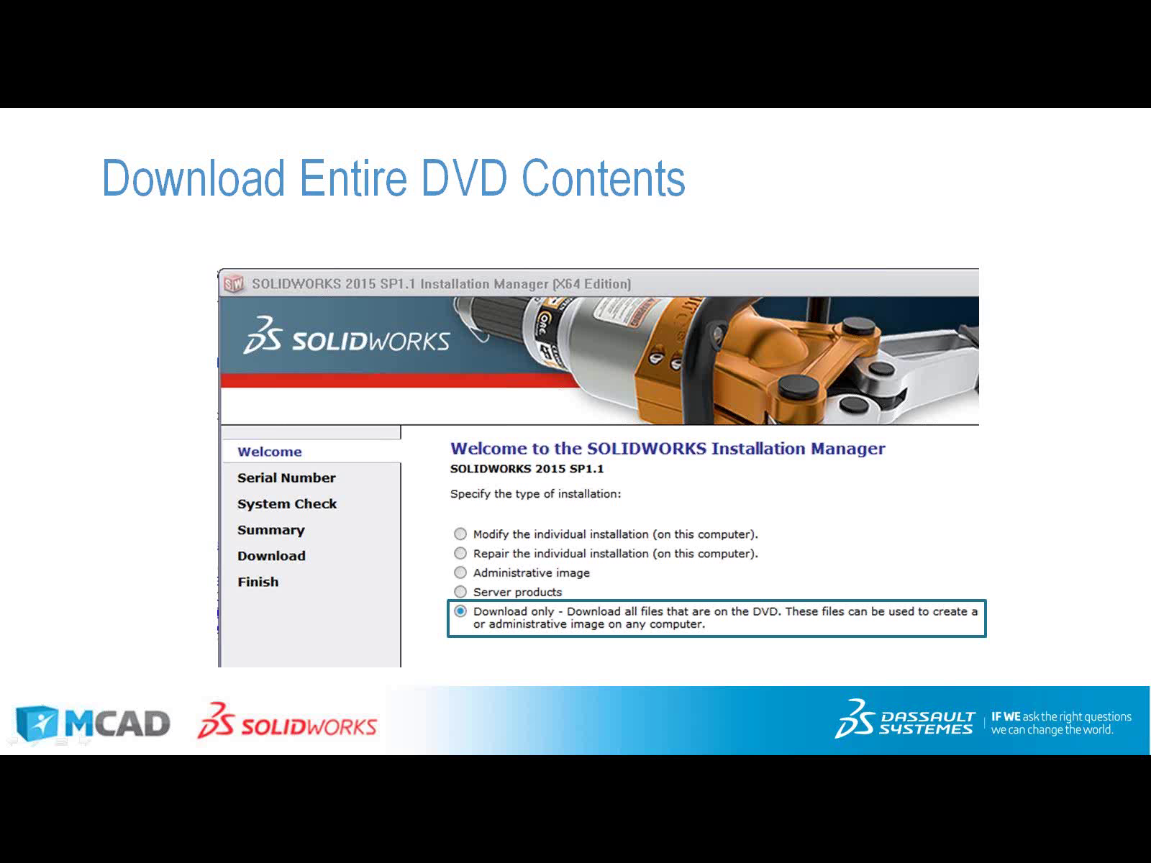
Advance past the Agenda's Parts topic to the Support Issues – Part Editing slide
key("Right")
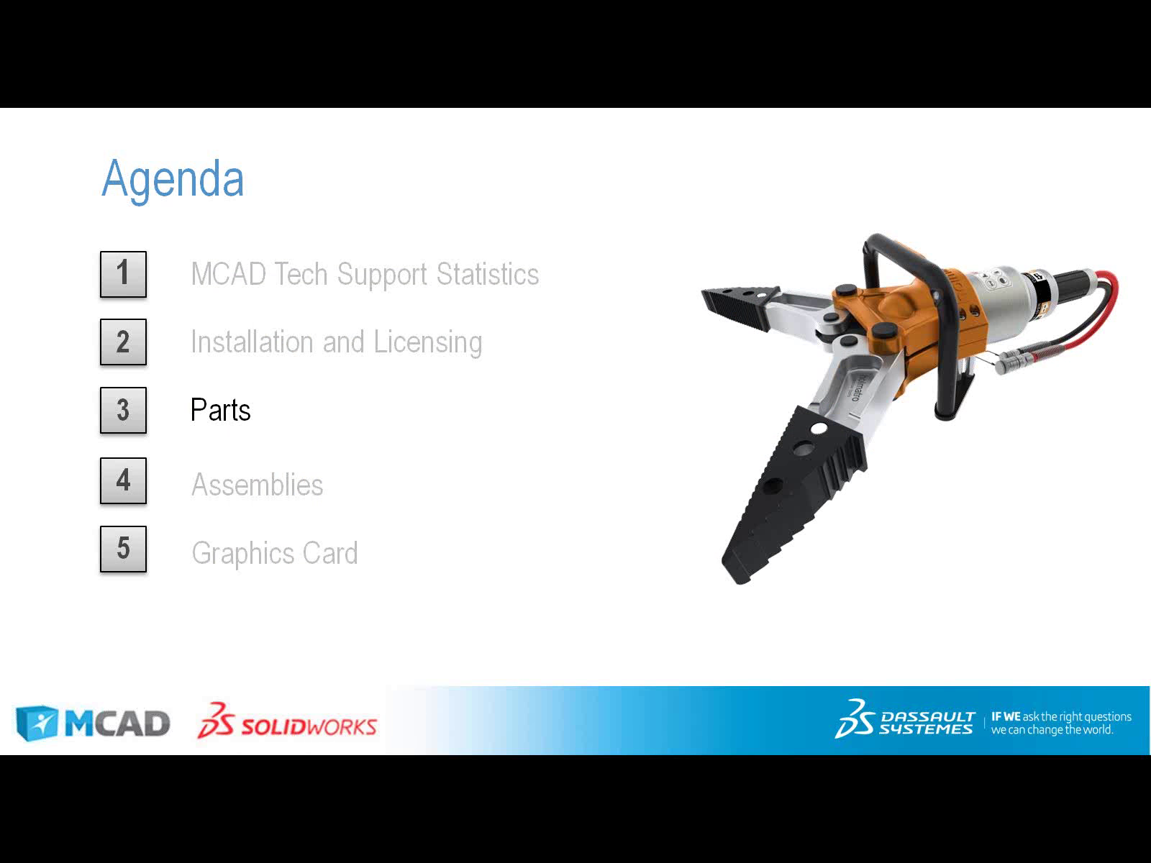
key("Right")
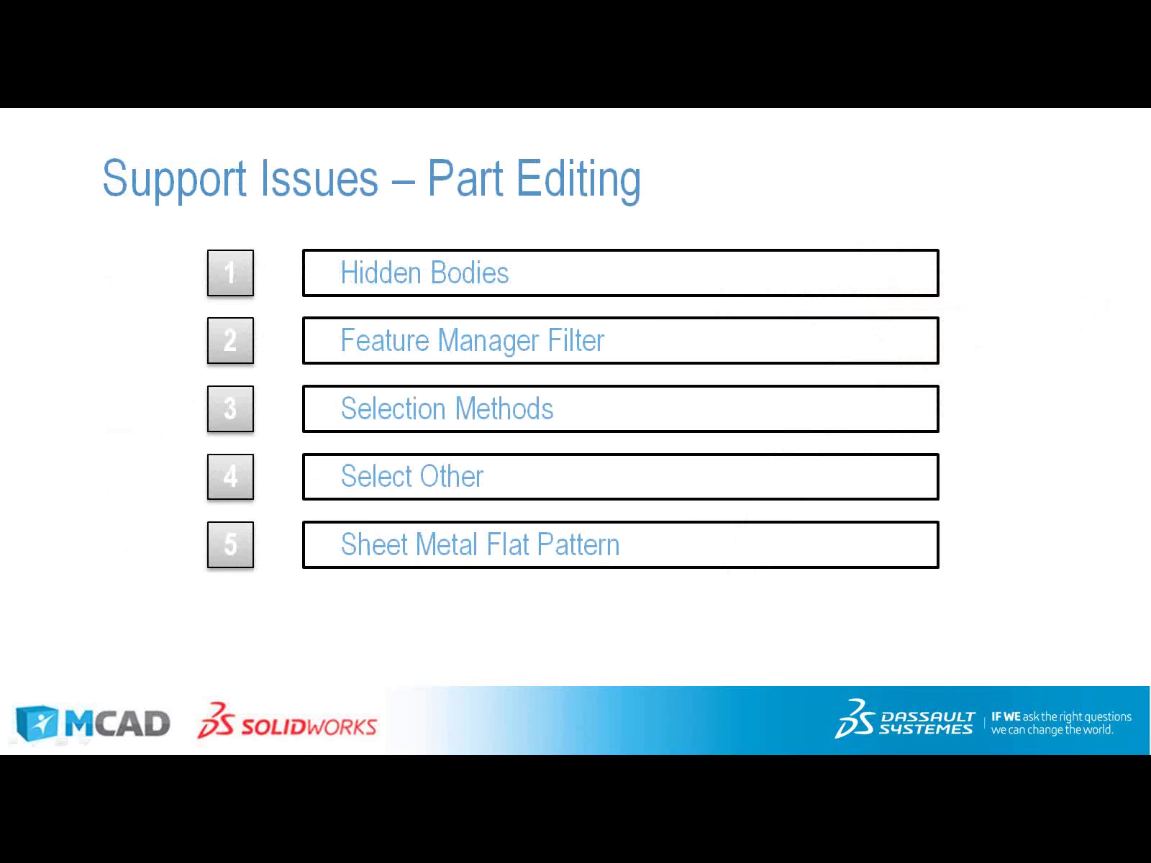
Switch from the slideshow to the SolidWorks window showing Disperser_bracket.SLDPRT
key("alt+Tab")
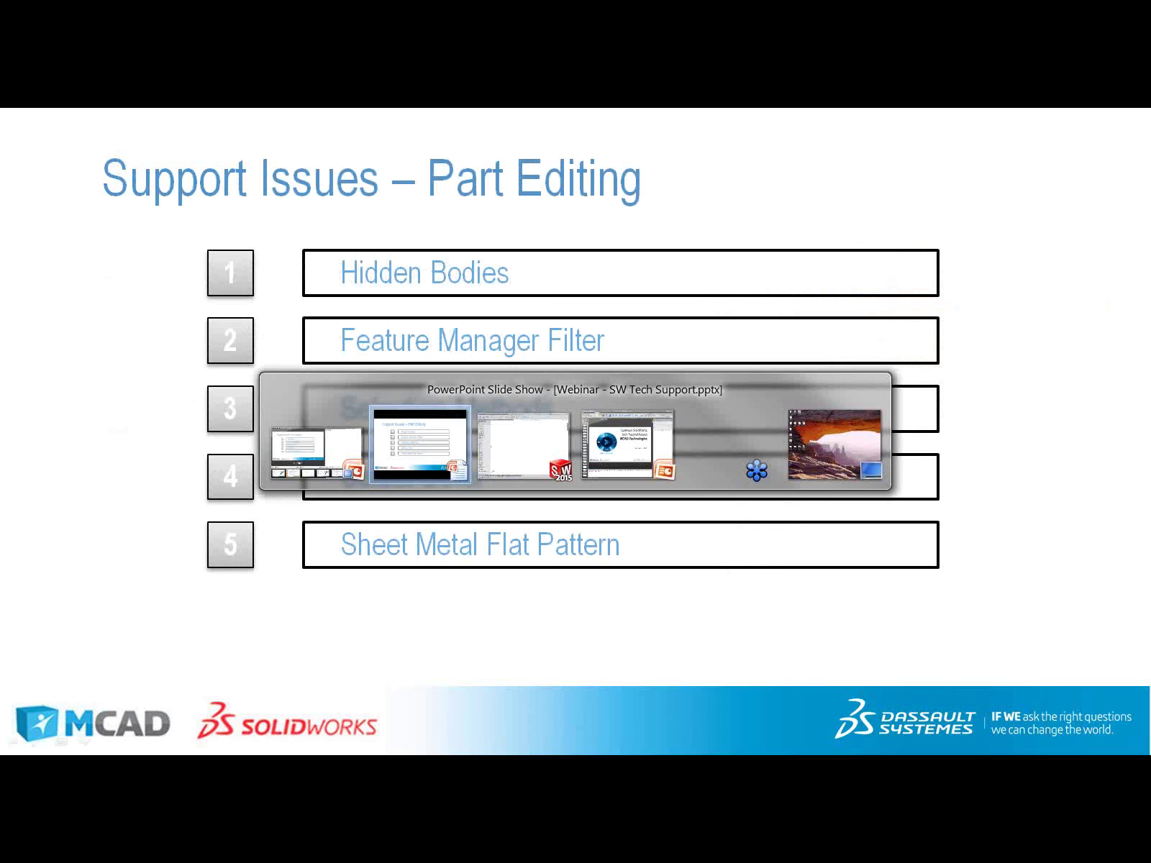
key("alt+Tab")
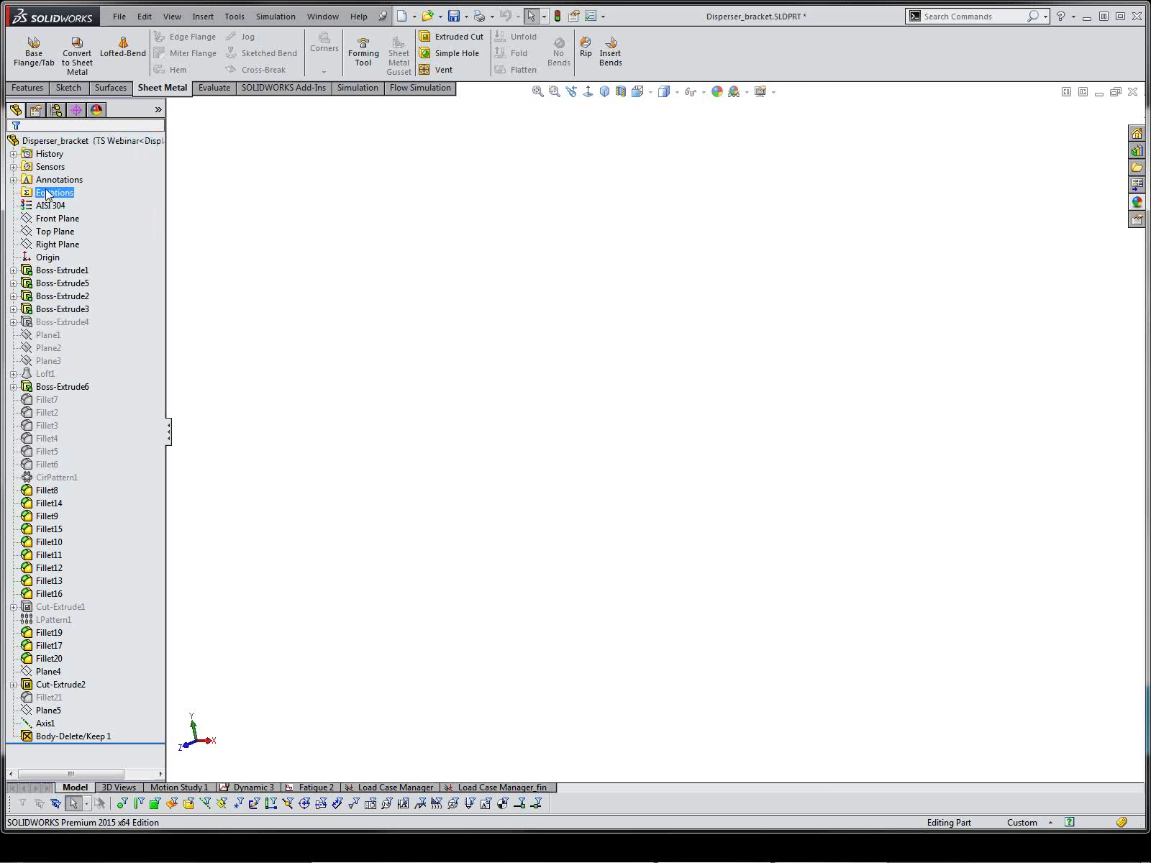
Open Hide/Show Tree Items from the Annotations item and reposition the System Options dialog
right_click(47, 183)
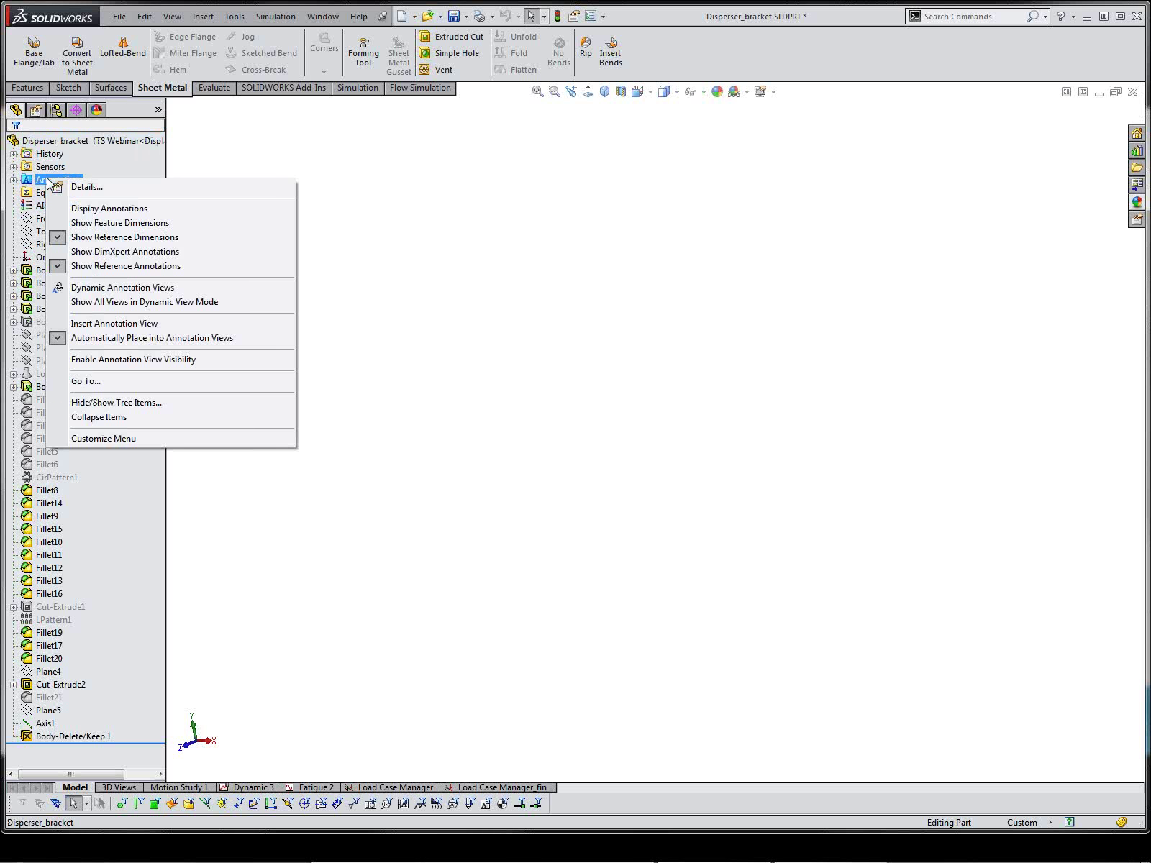
left_click(116, 403)
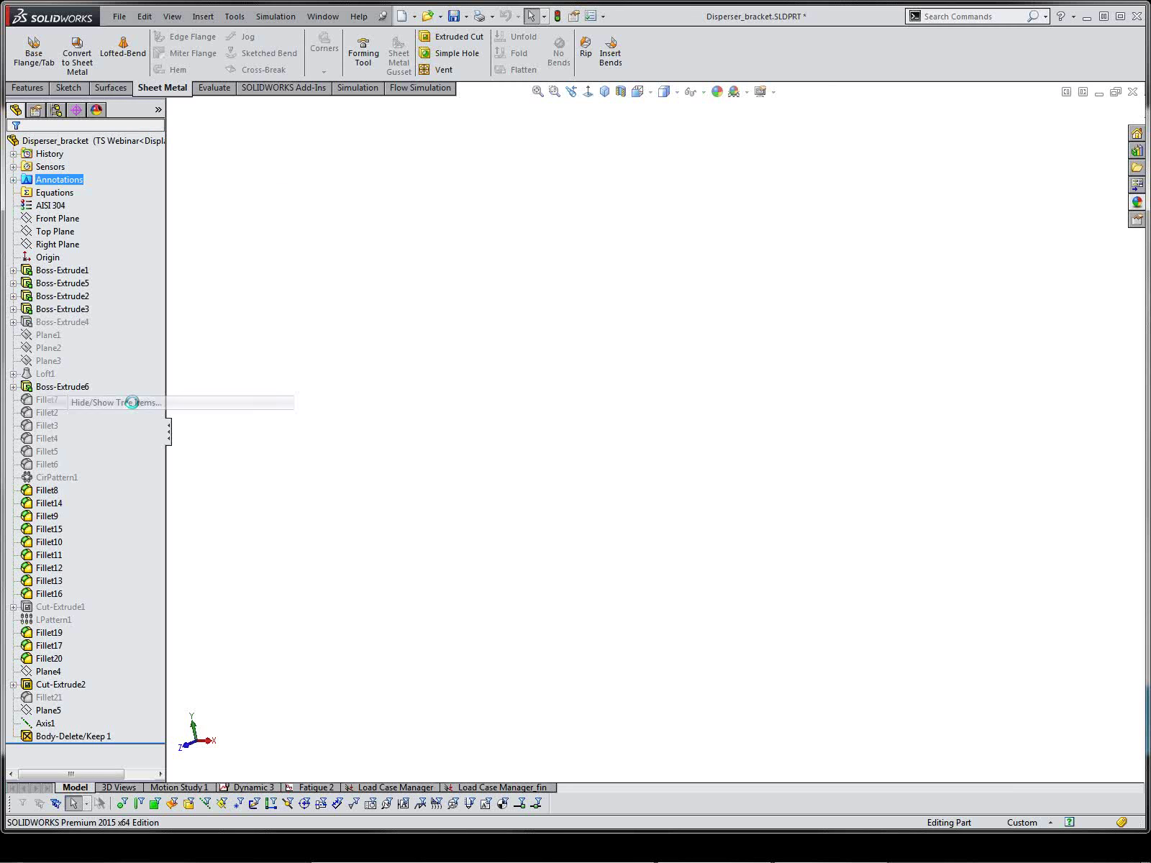
left_click_drag(640, 172, 561, 129)
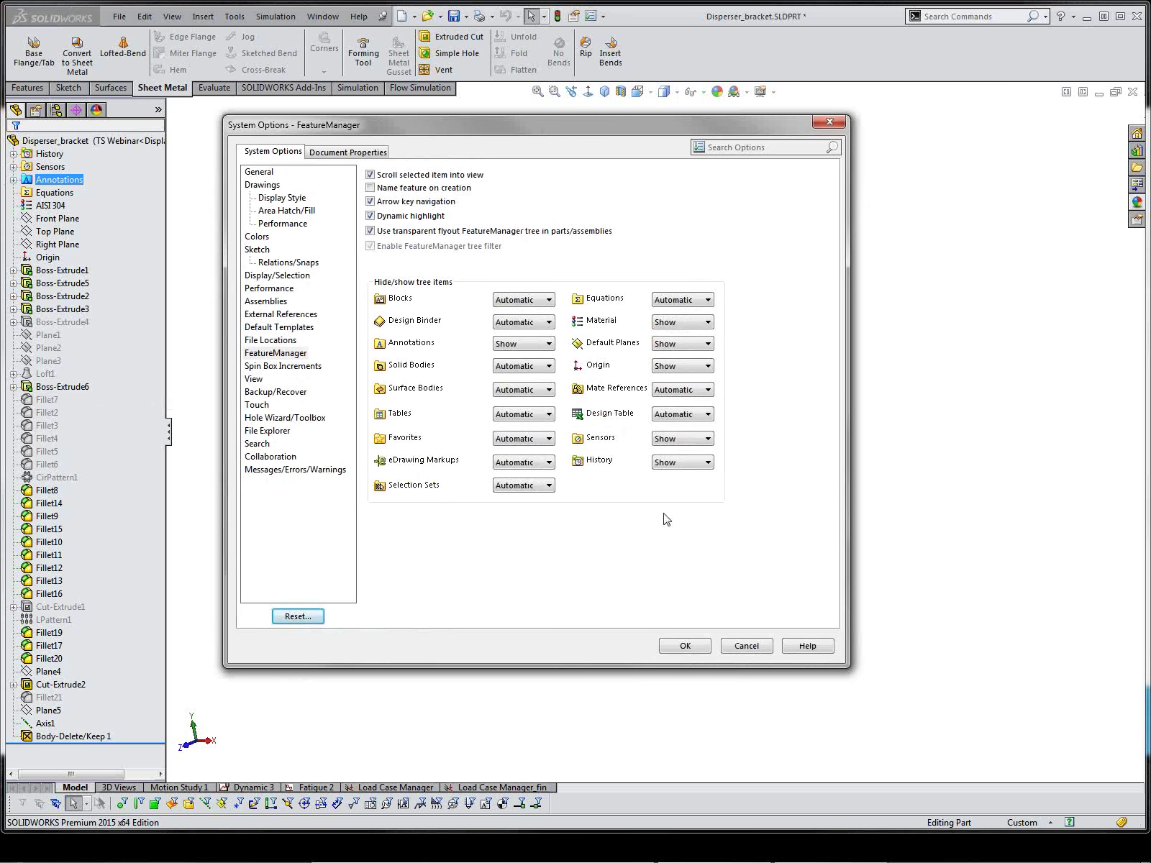
Set both Solid Bodies and Surface Bodies to Show in FeatureManager options and apply
left_click(512, 368)
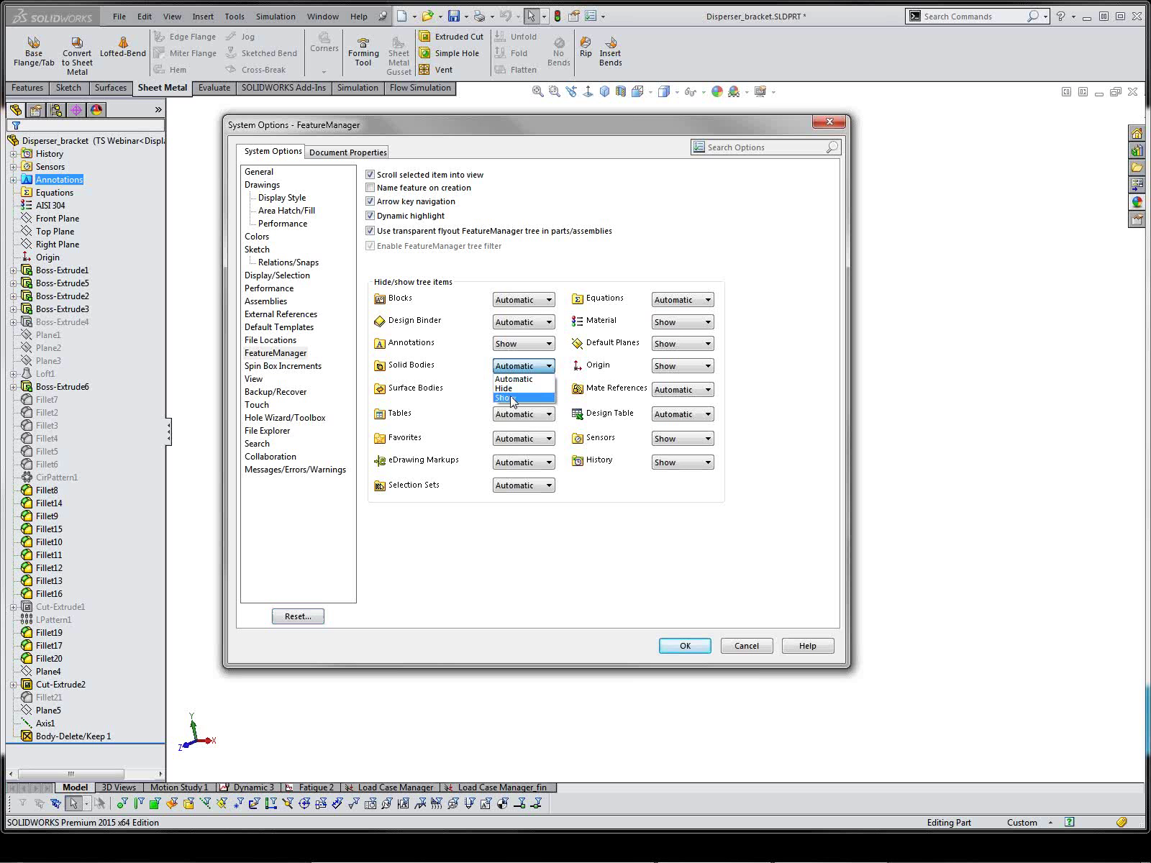
left_click(512, 398)
left_click(514, 390)
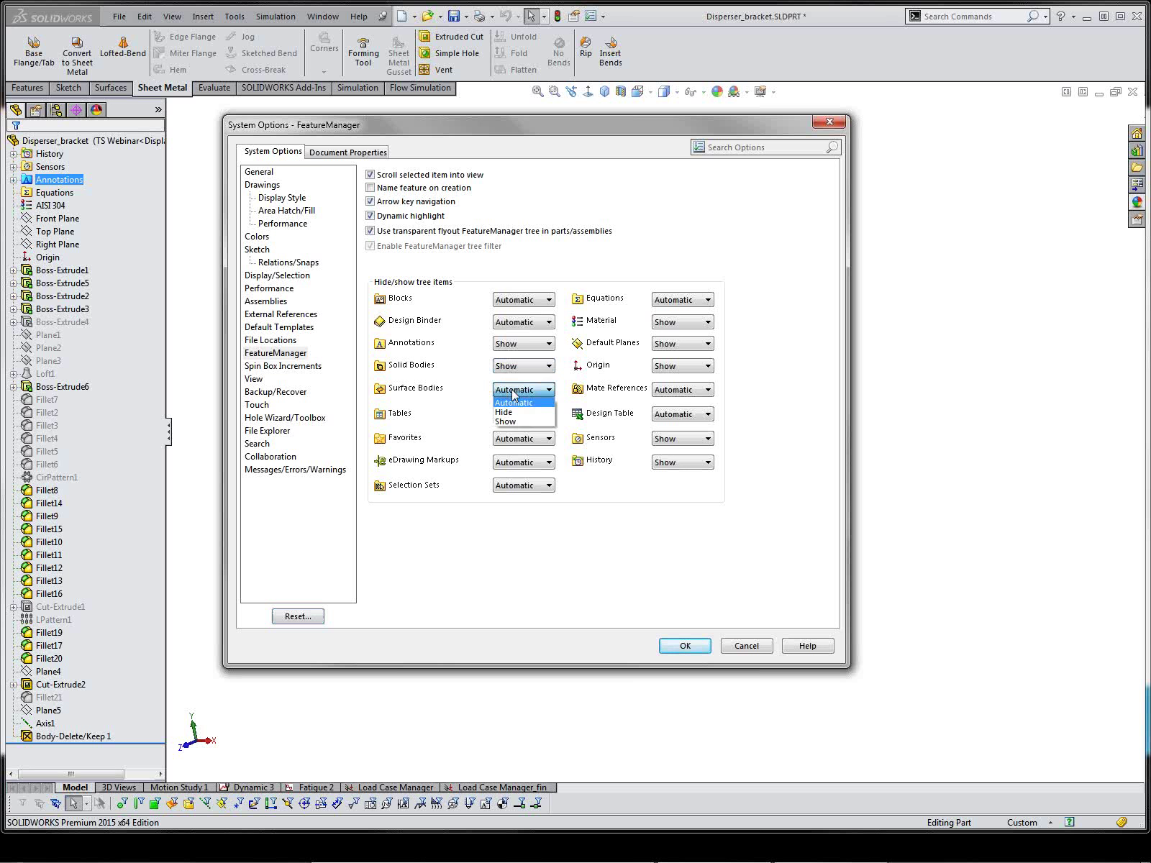
left_click(513, 423)
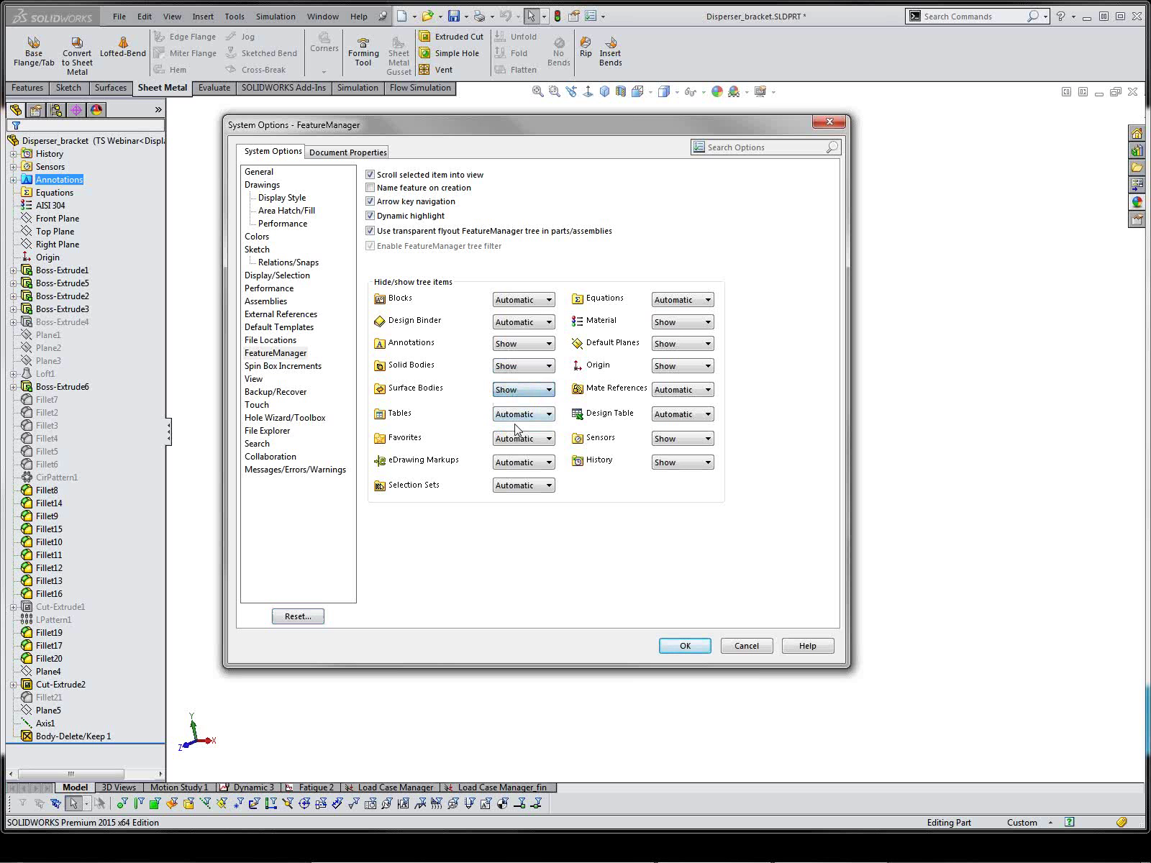
left_click(684, 646)
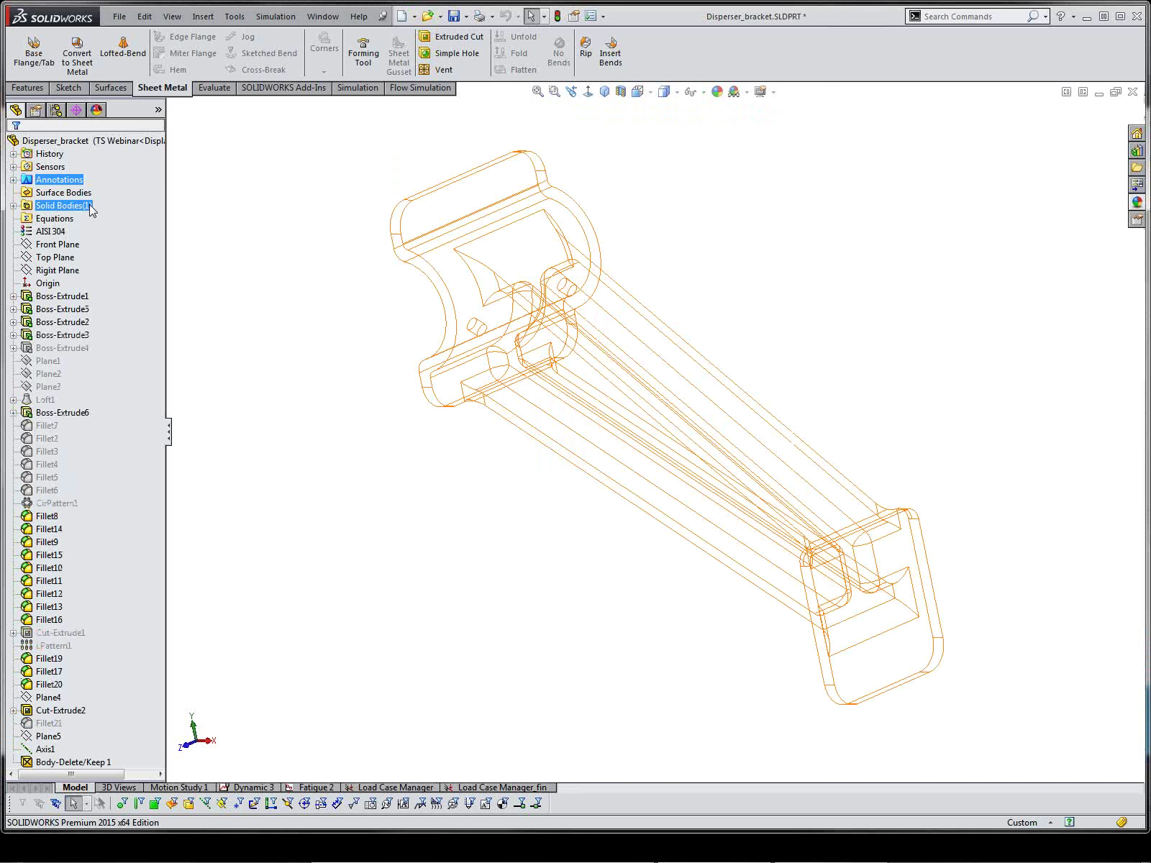
Select and deselect the Solid Bodies and Surface Bodies folders to preview the hidden body's wireframe
left_click(175, 218)
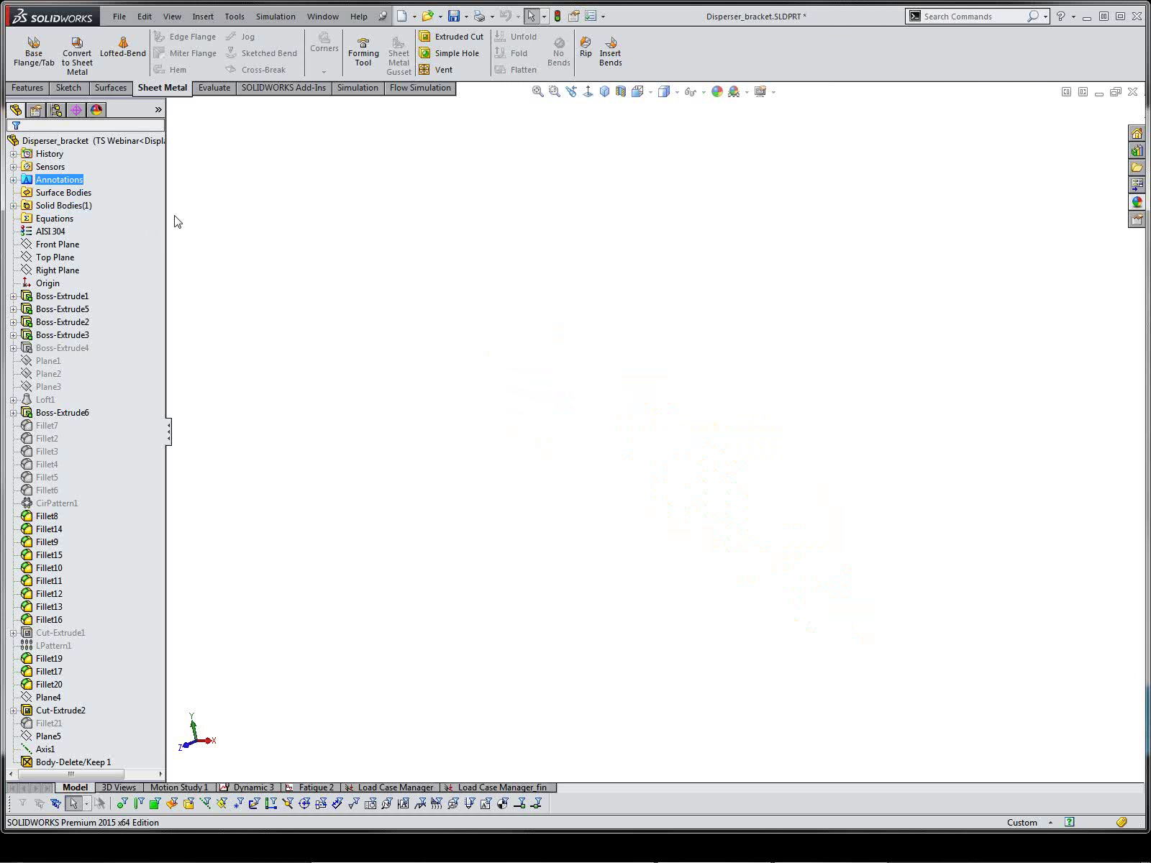
left_click(85, 205)
left_click(73, 193)
left_click(71, 204)
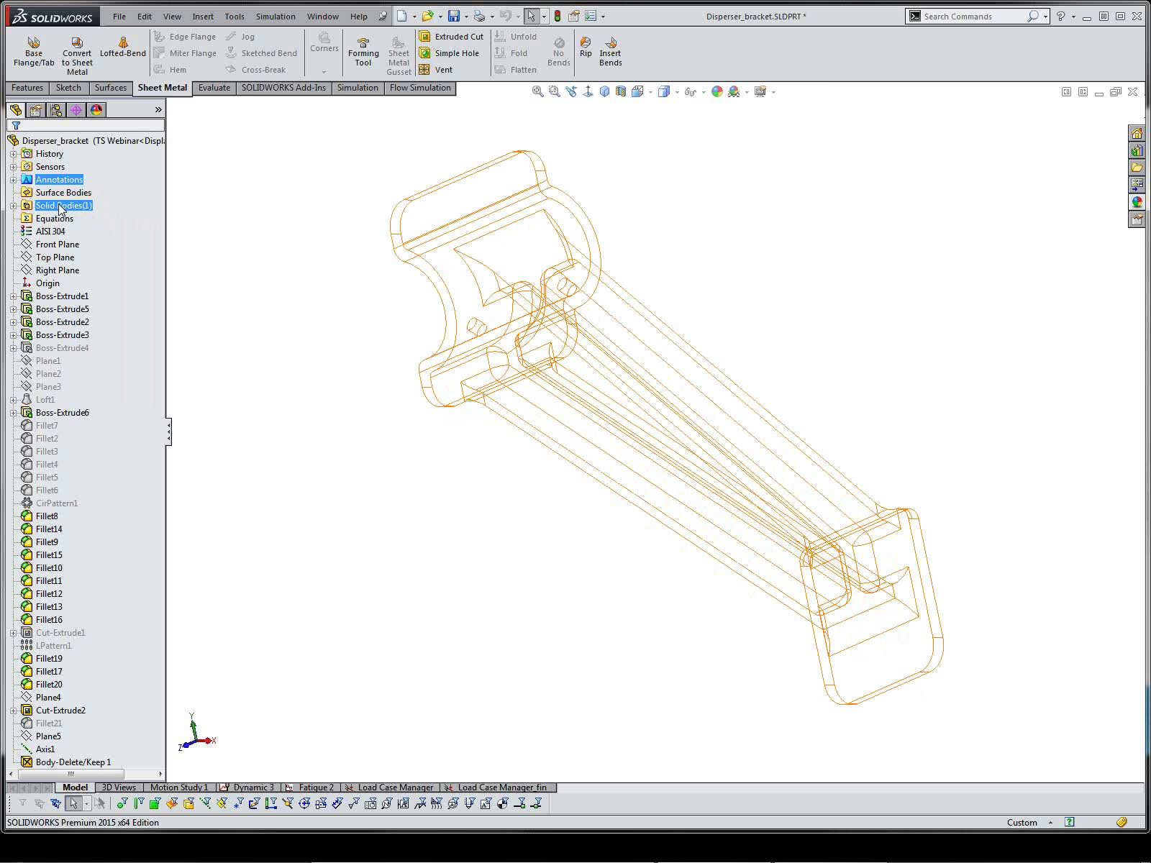
left_click(62, 207, "ctrl")
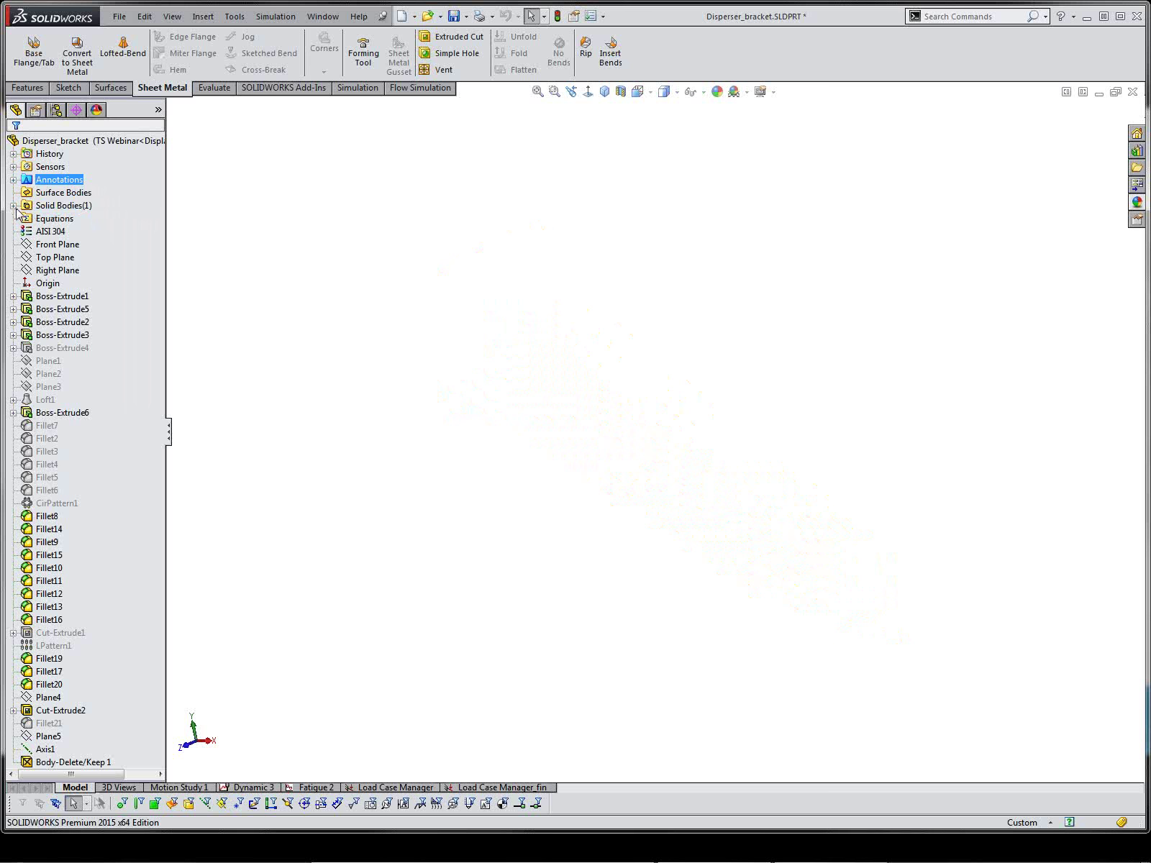
left_click(63, 207)
left_click(87, 208, "ctrl")
left_click(89, 208)
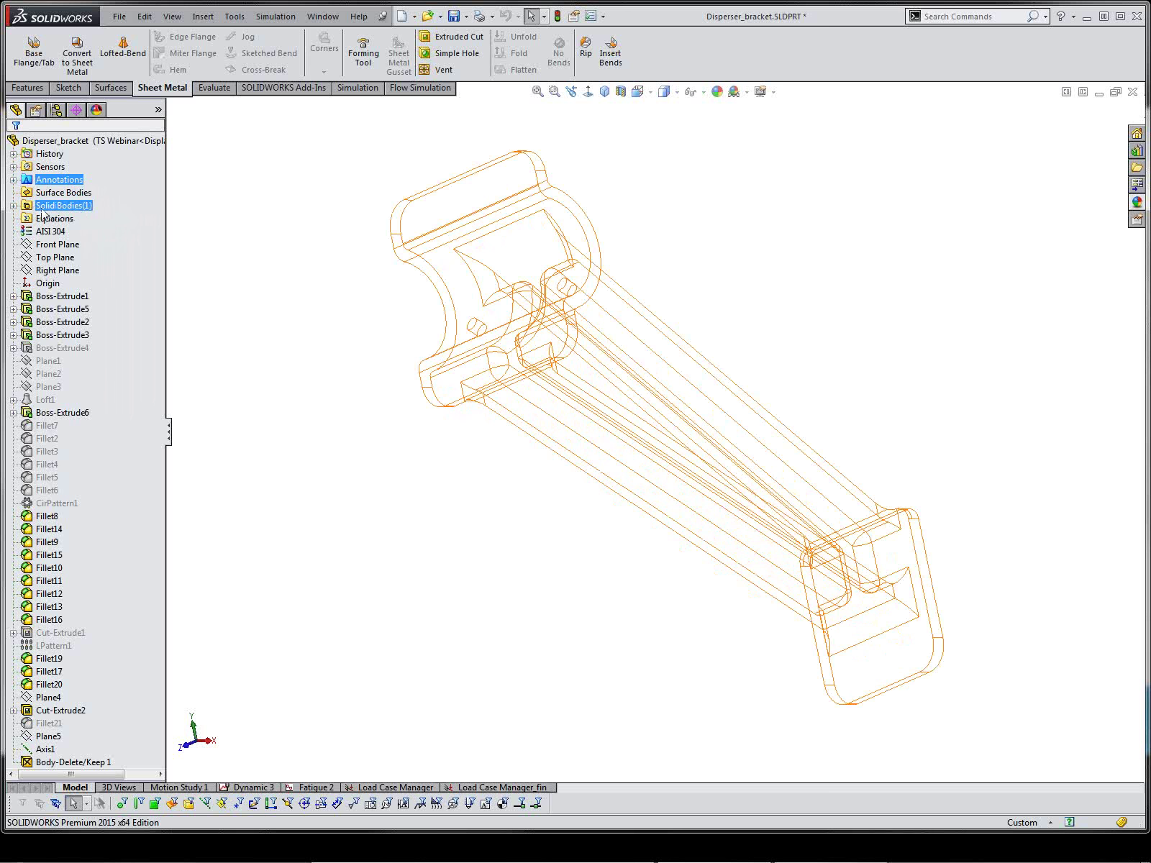
Expand Solid Bodies, show the hidden Arm body, then clear the selection
left_click(13, 206)
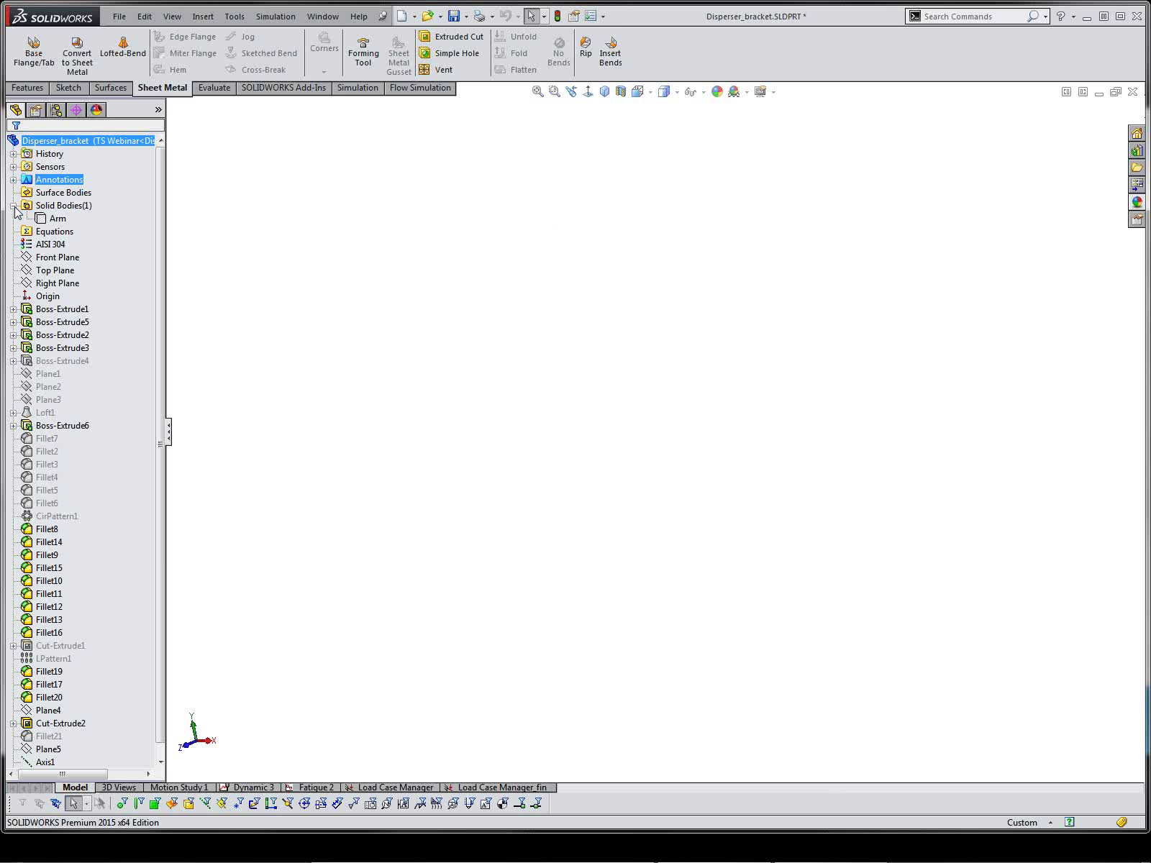
left_click(28, 208)
left_click(41, 218)
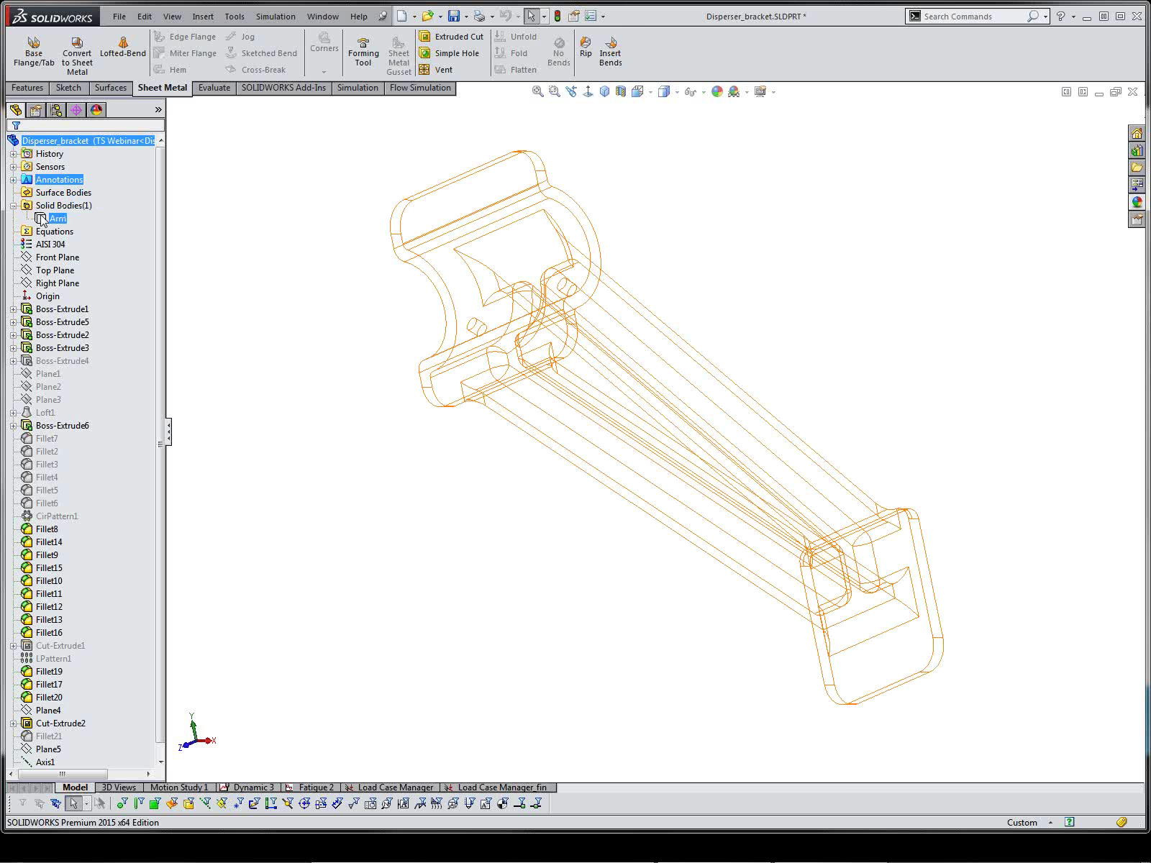
right_click(41, 219)
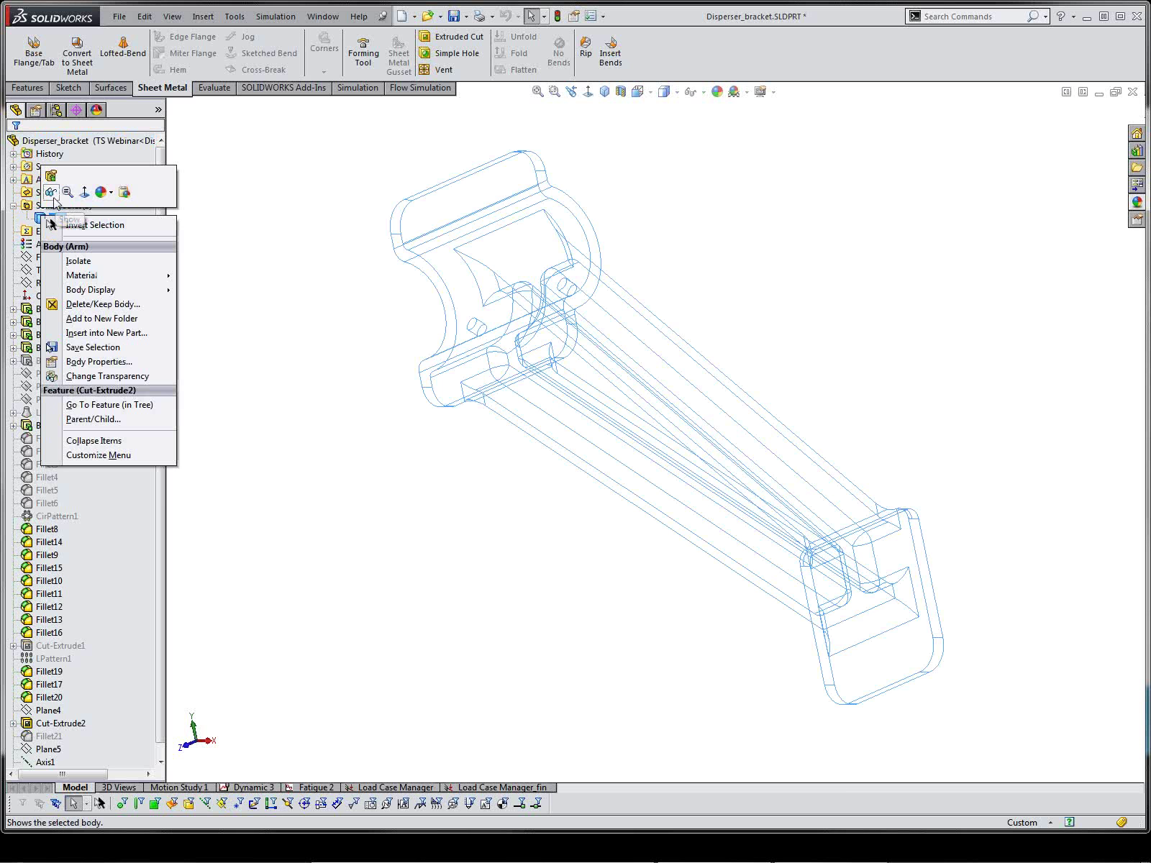
left_click(51, 193)
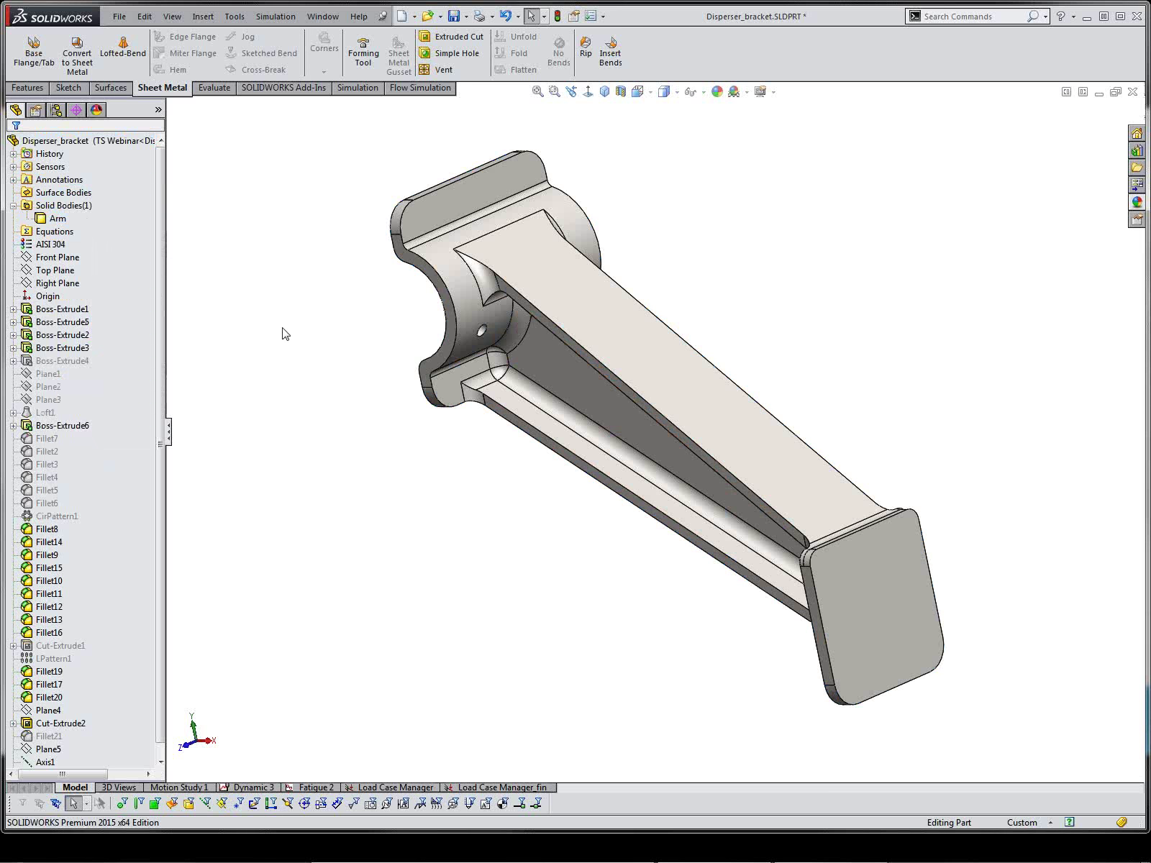
left_click(57, 219)
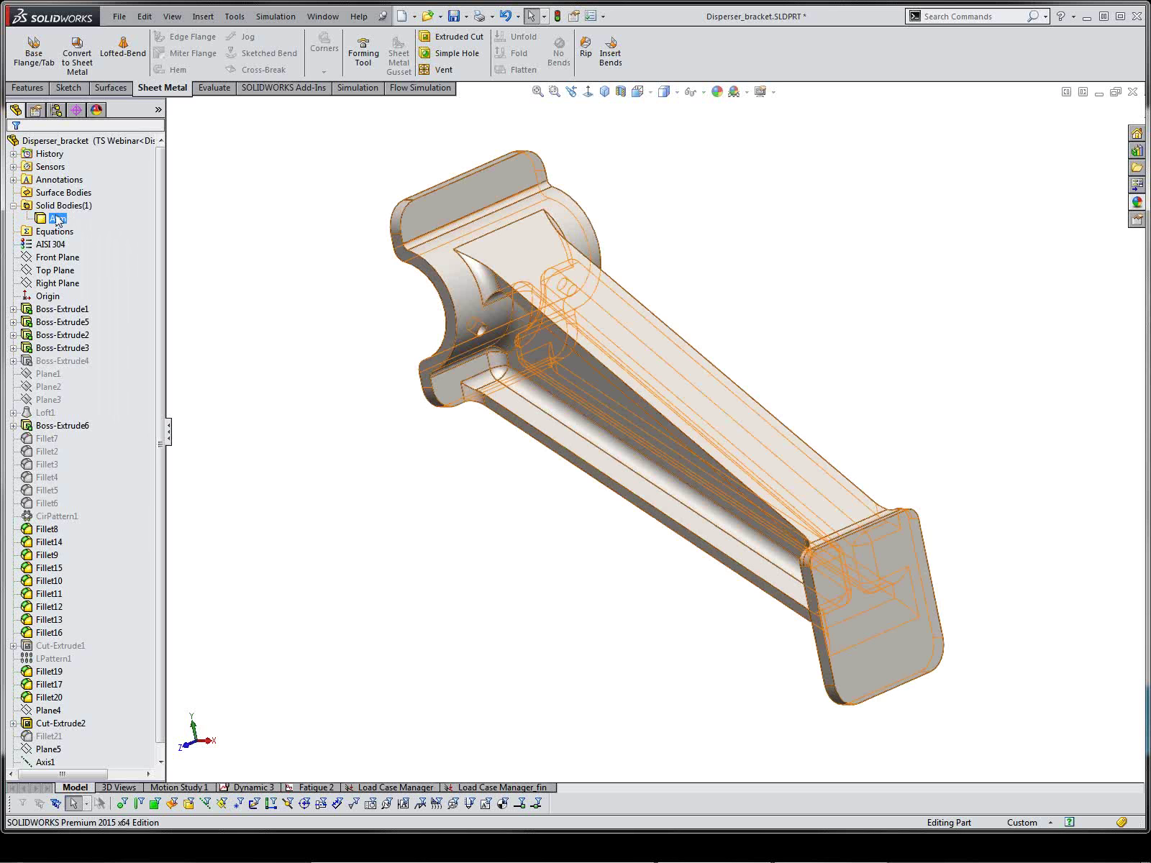
left_click(342, 301)
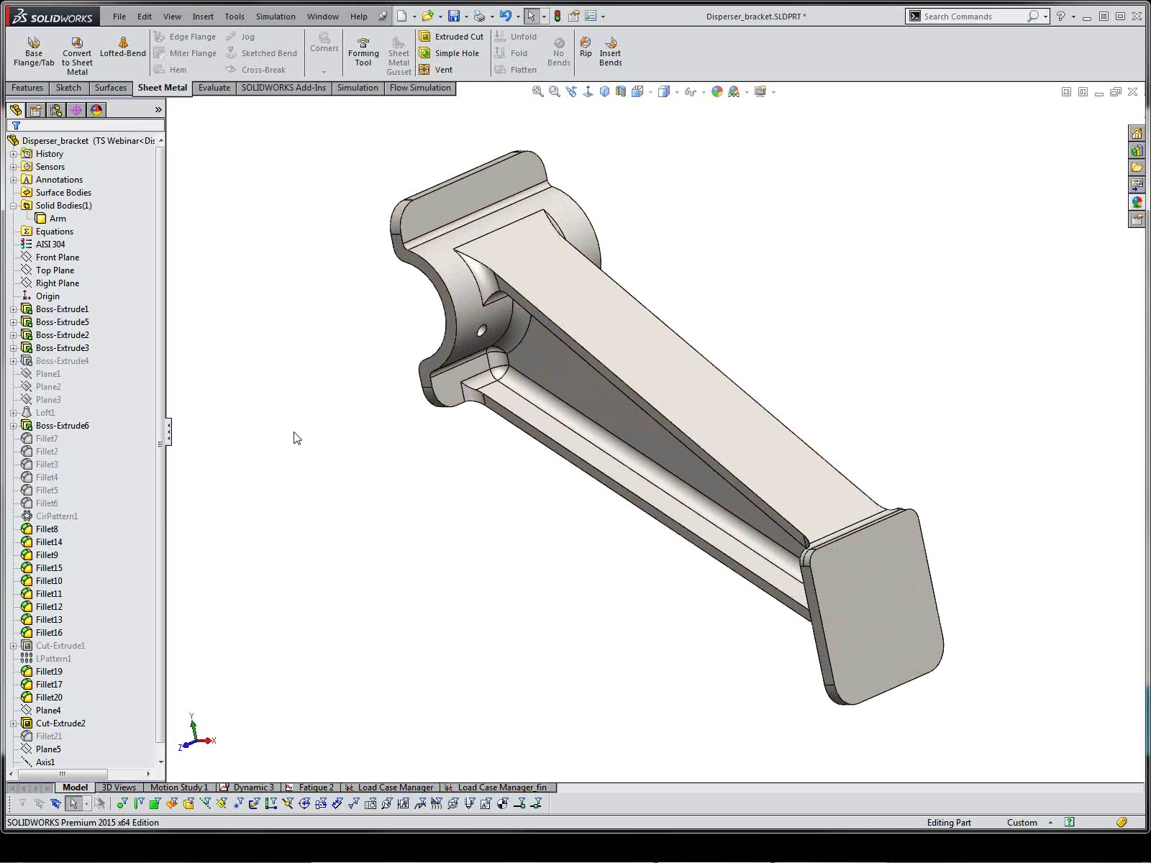
Filter the feature tree for 'sketch10', highlight Sketch10 on the model, then clear the filter
left_click(62, 362)
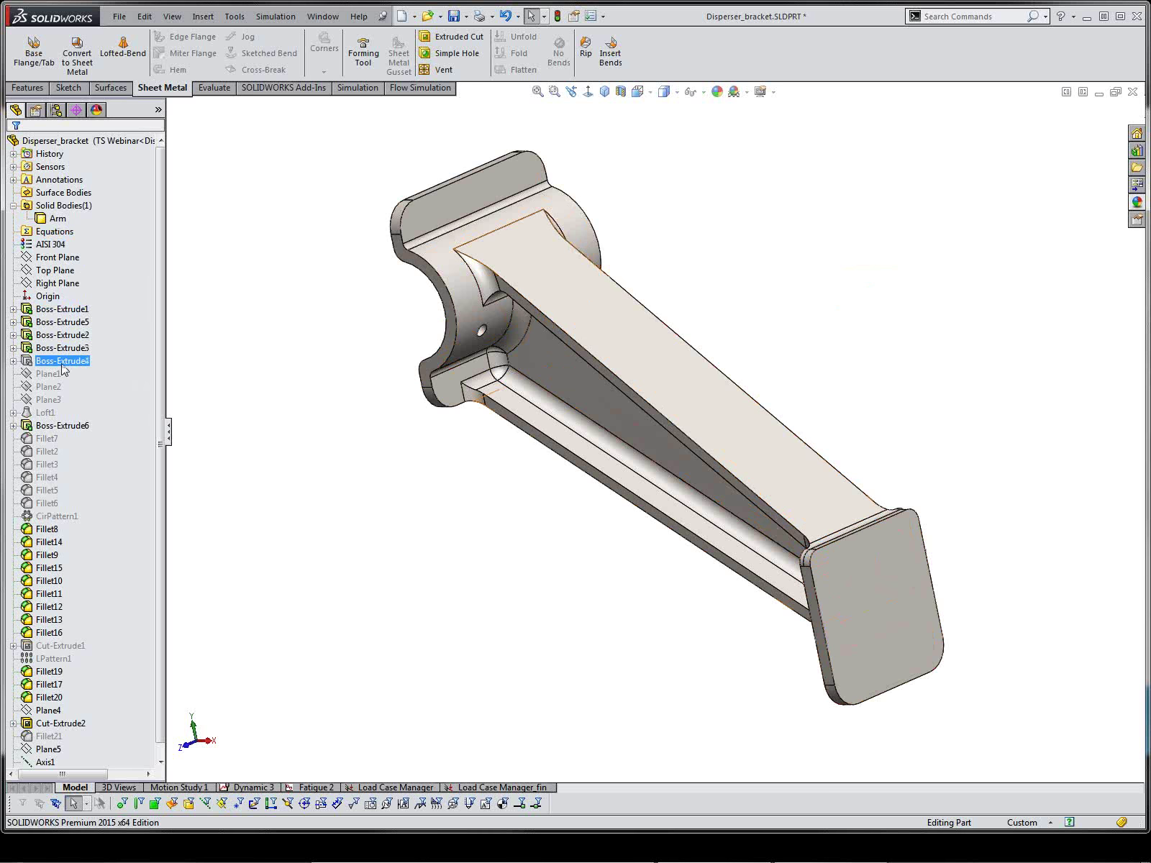
left_click(100, 344)
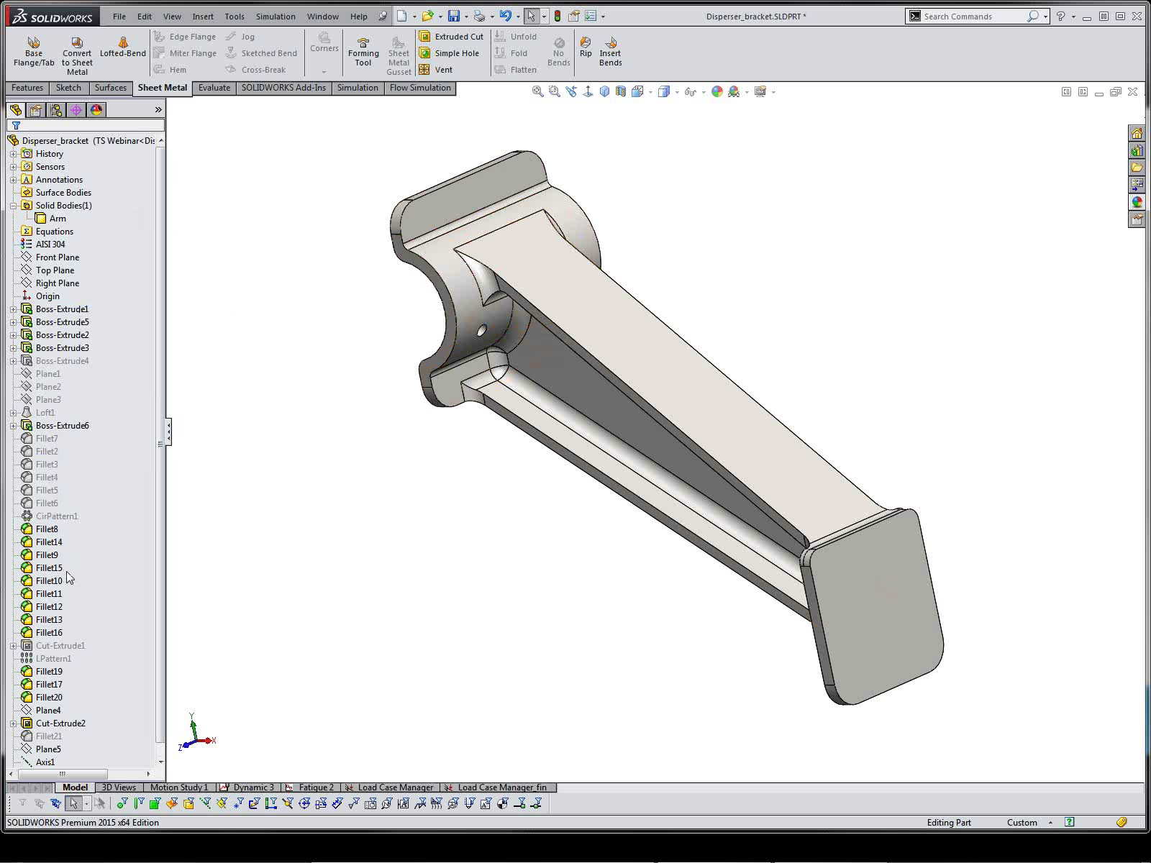
left_click(100, 126)
type("sketch")
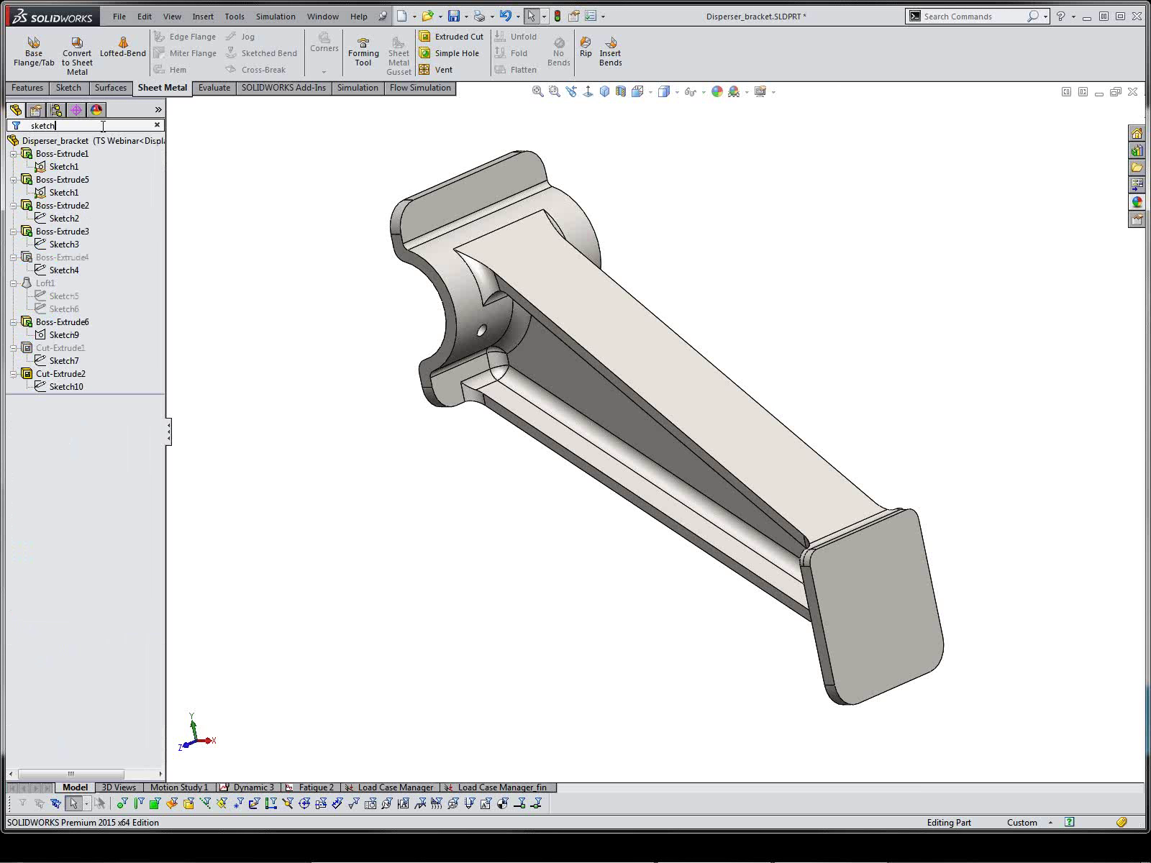
type("10")
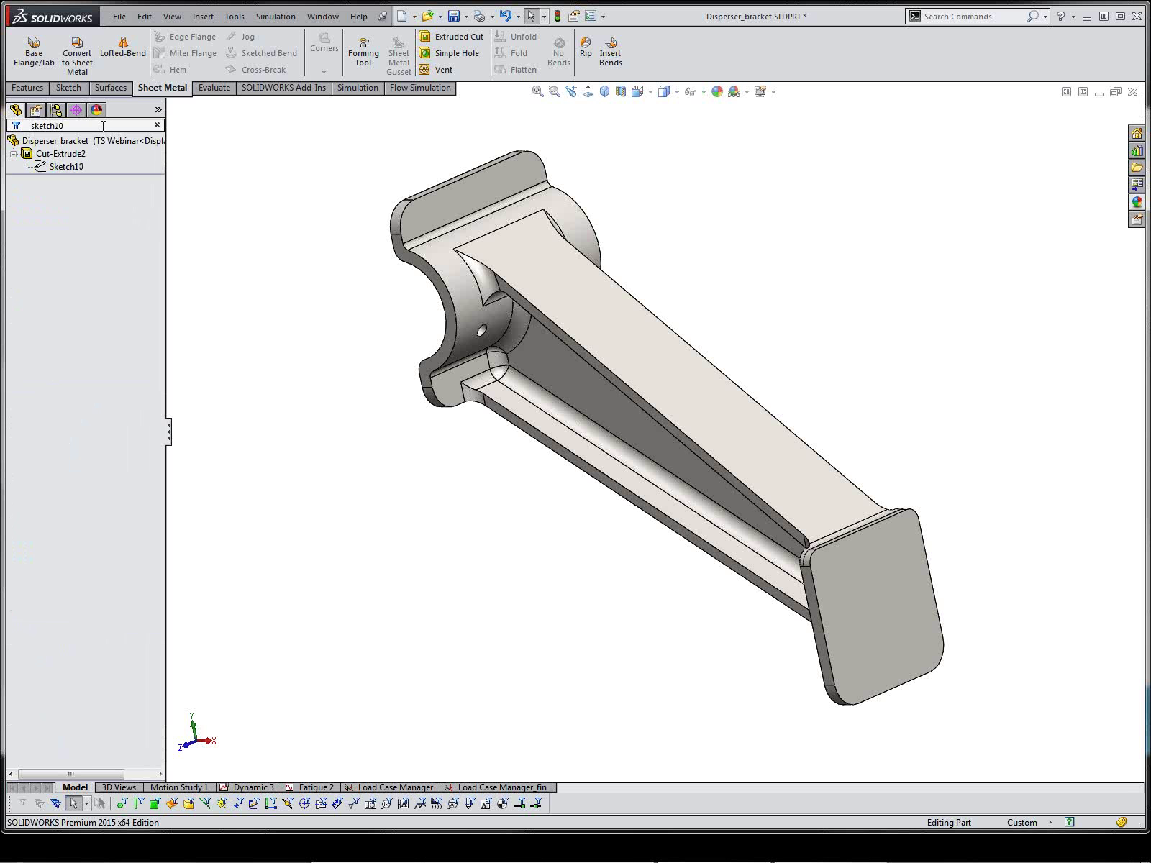
left_click(68, 166)
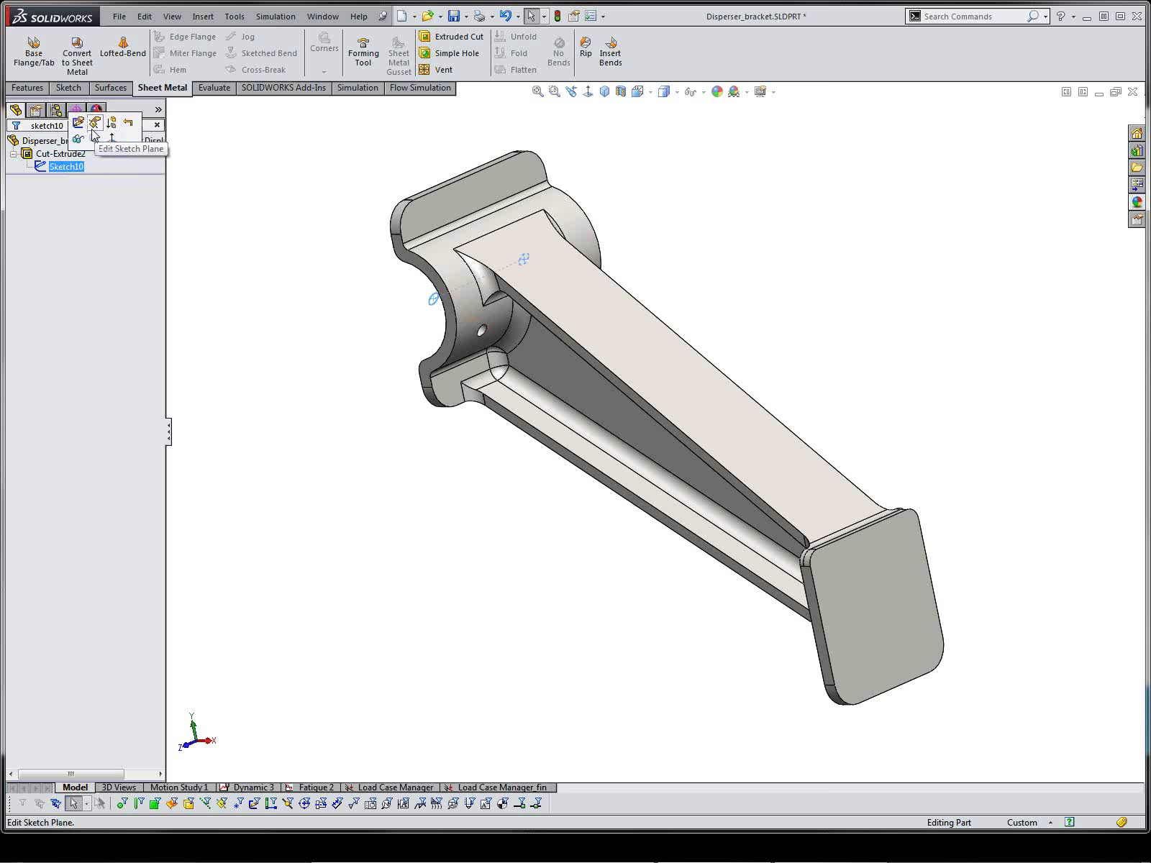
left_click(157, 125)
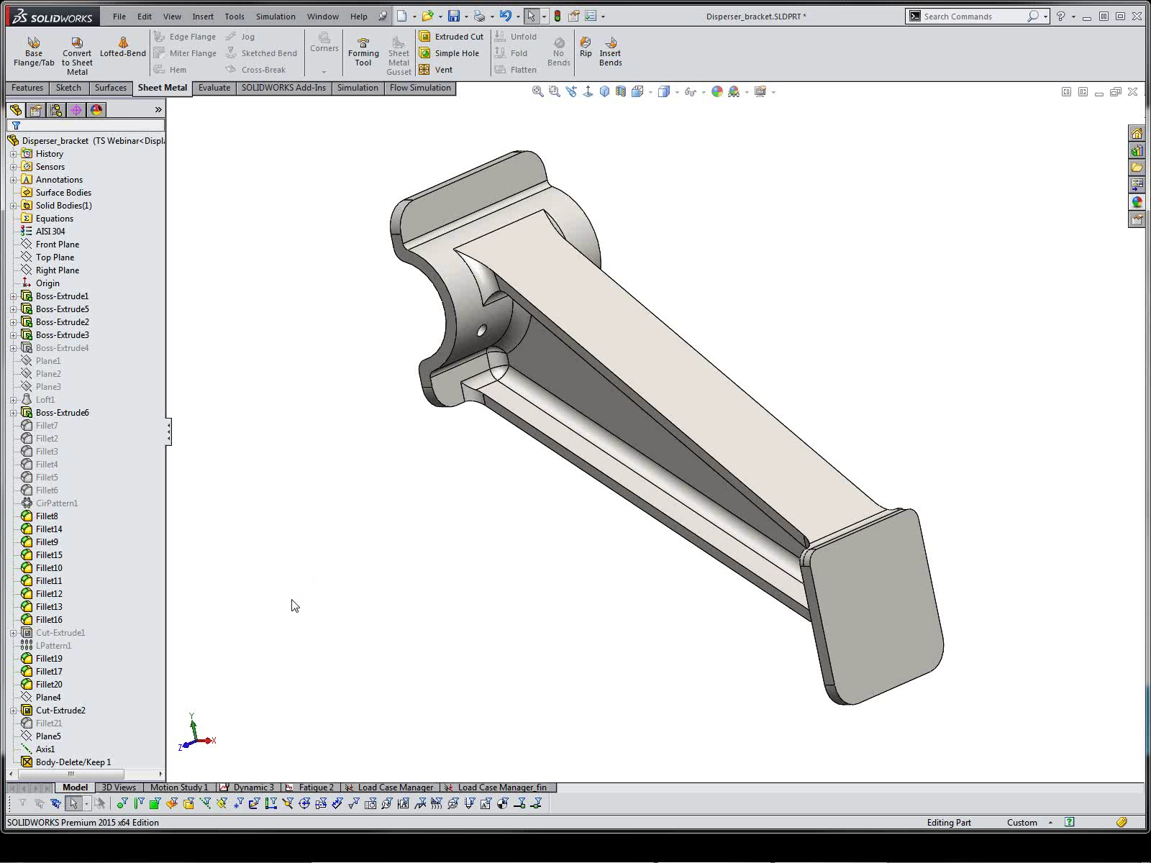
right_click(675, 58)
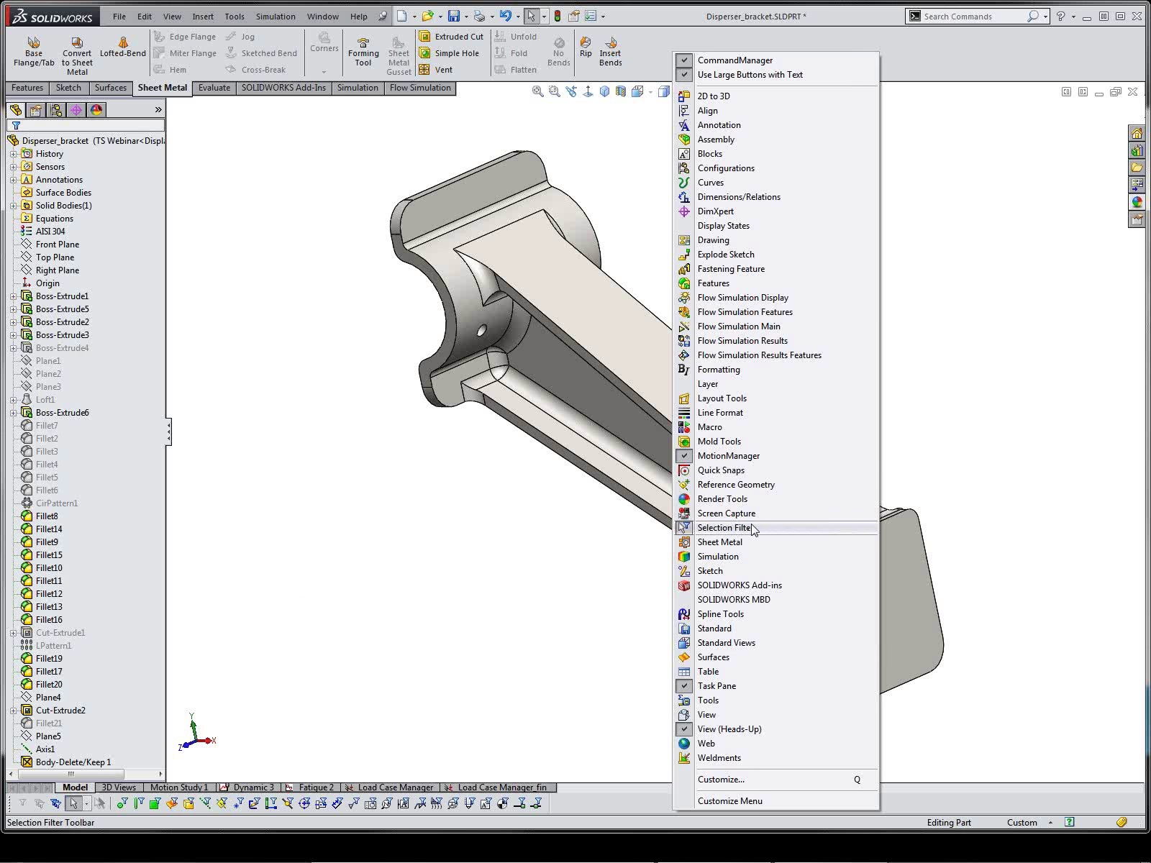
left_click(561, 547)
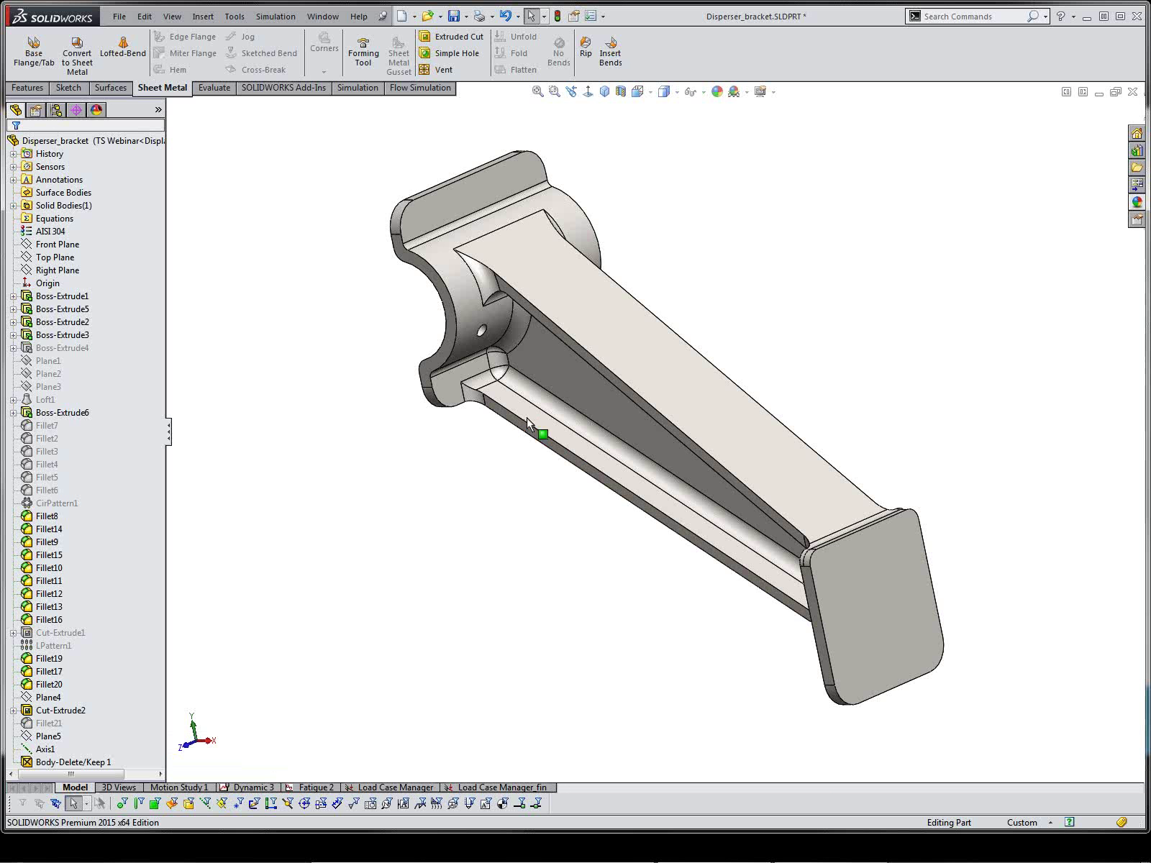
left_click(863, 607)
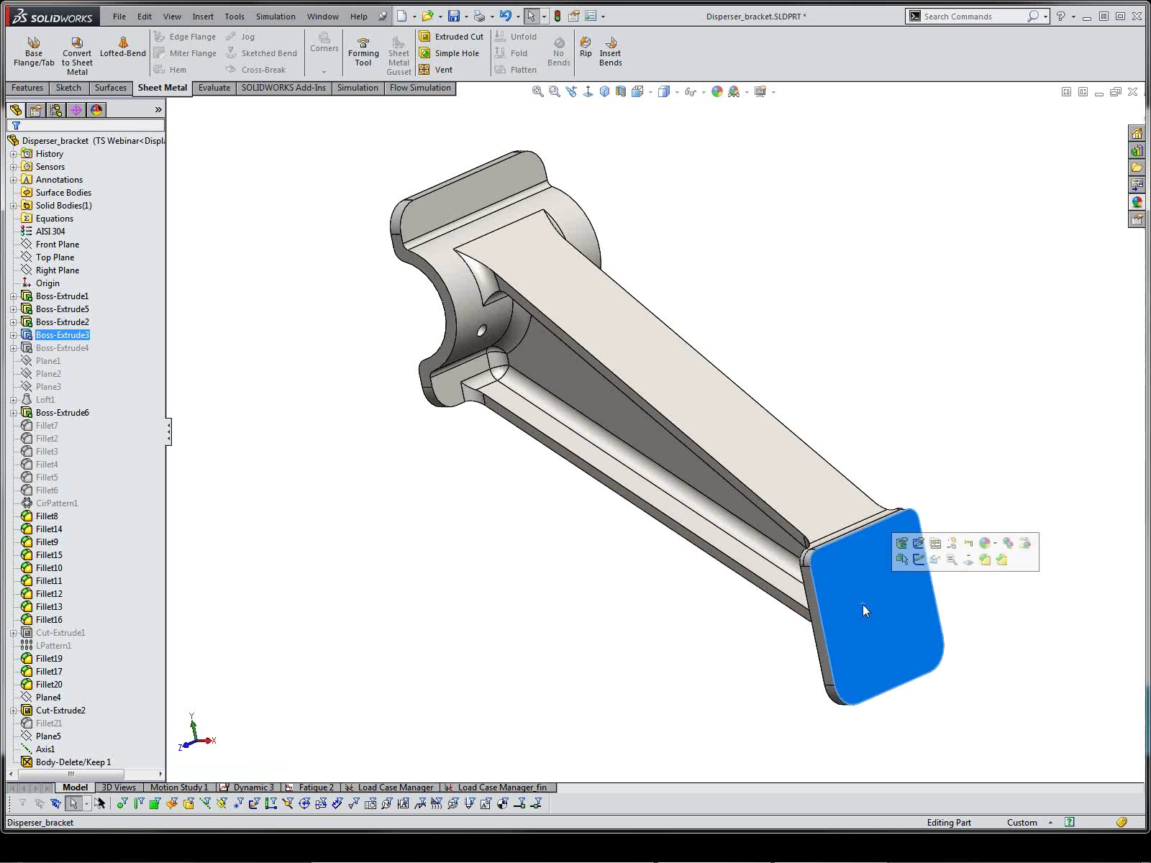
left_click(914, 560)
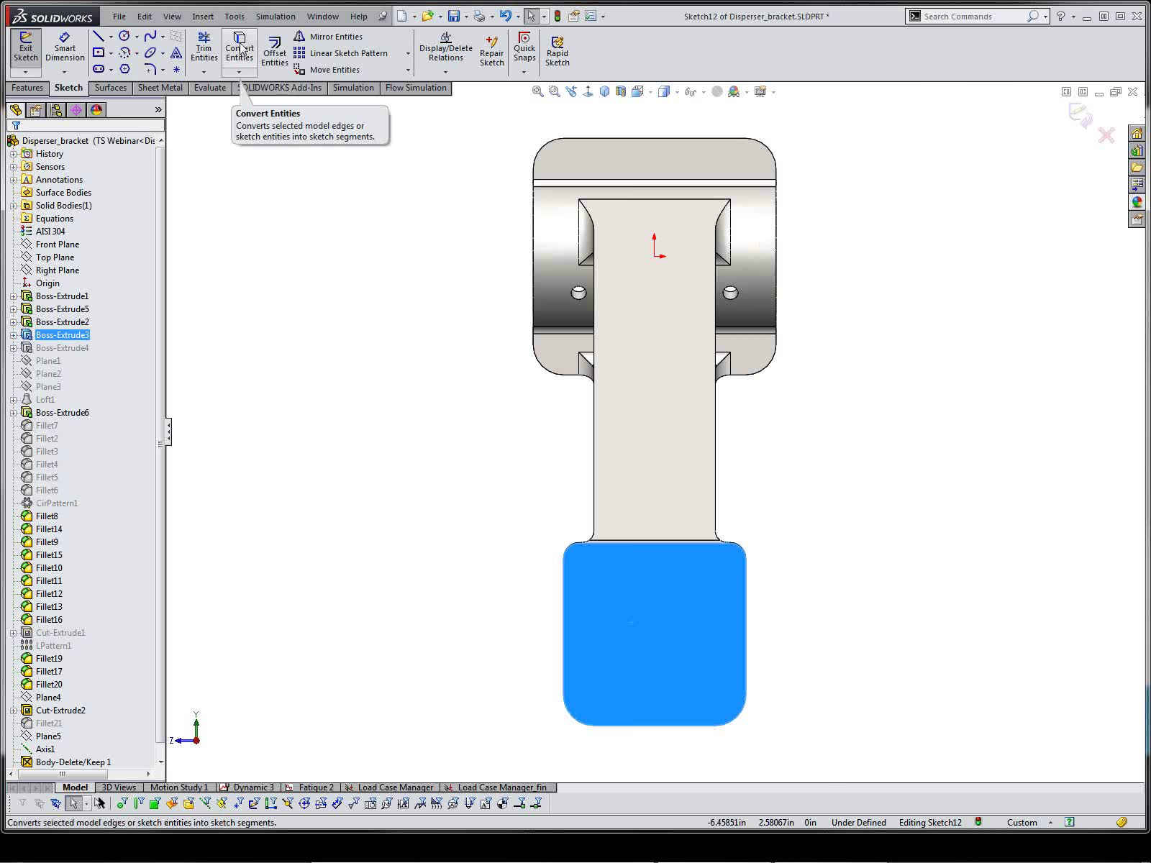
left_click(240, 48)
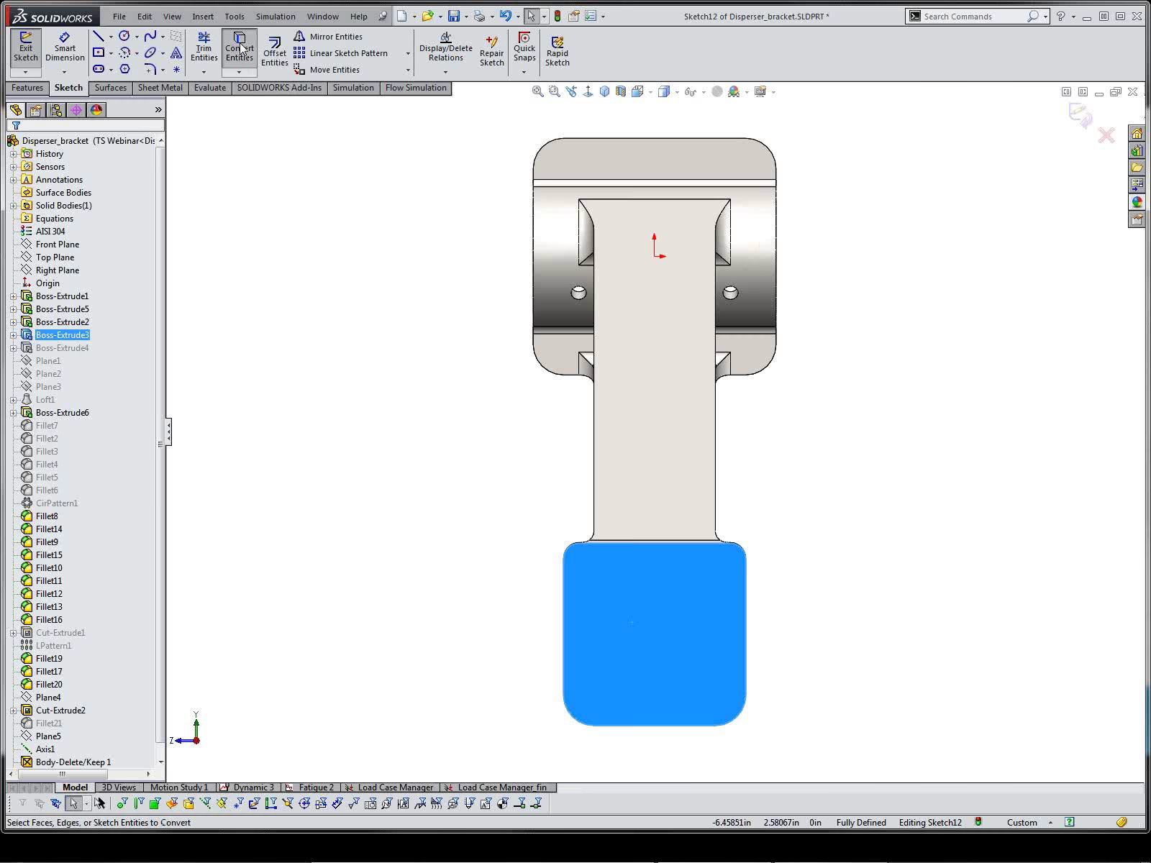
left_click(506, 22)
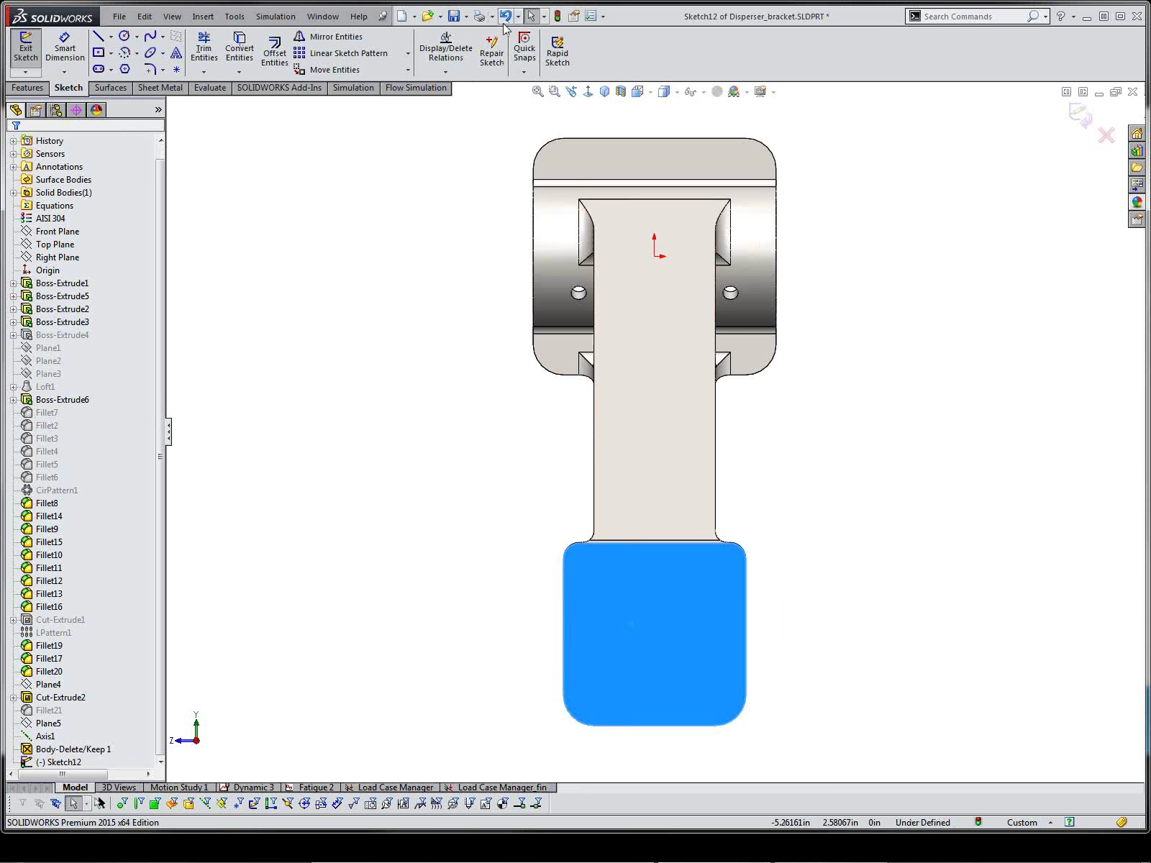
left_click(275, 52)
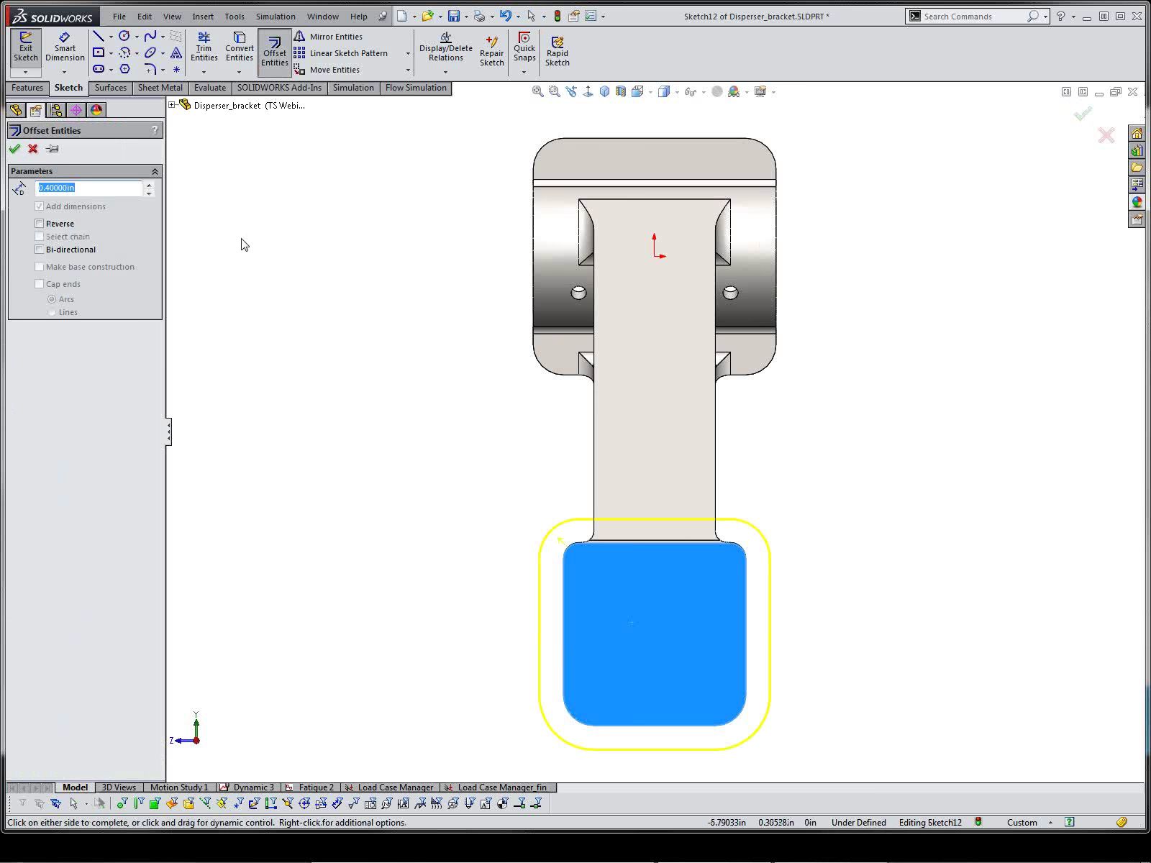
left_click(33, 148)
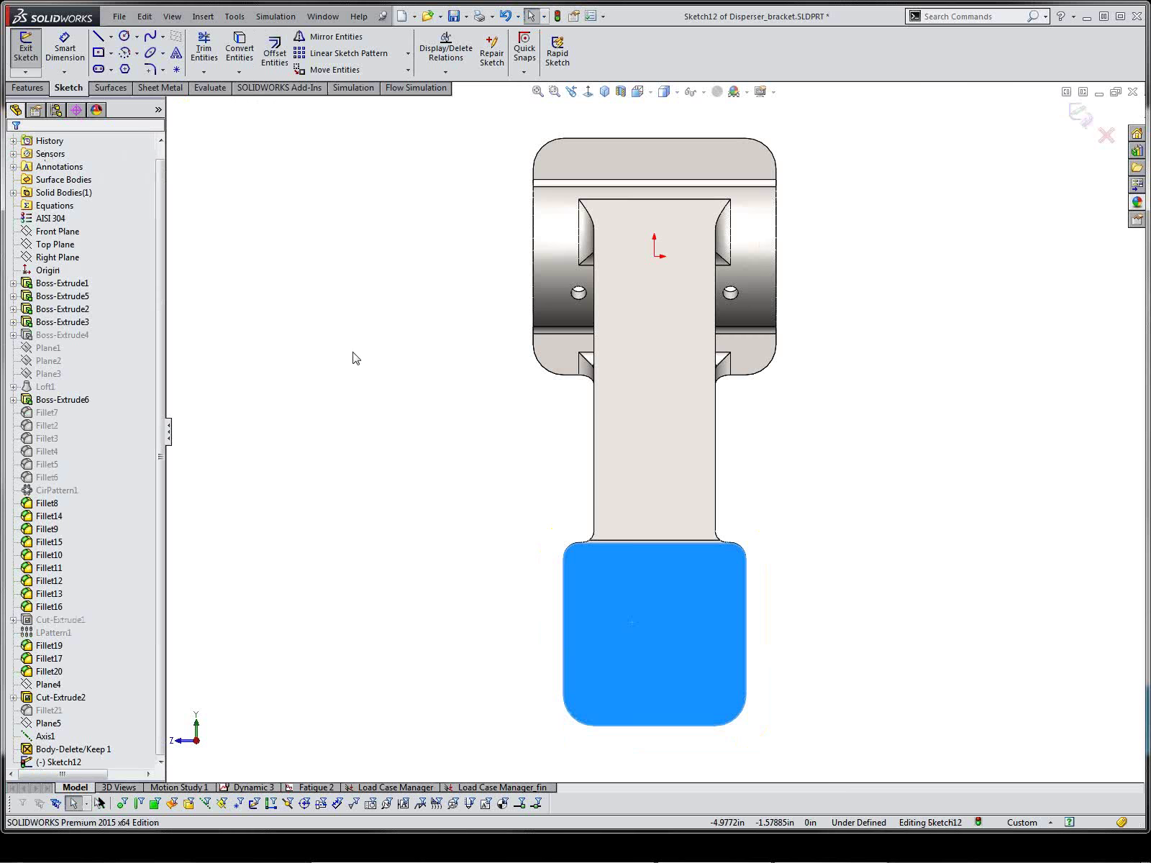
middle_click_drag(354, 357, 406, 328)
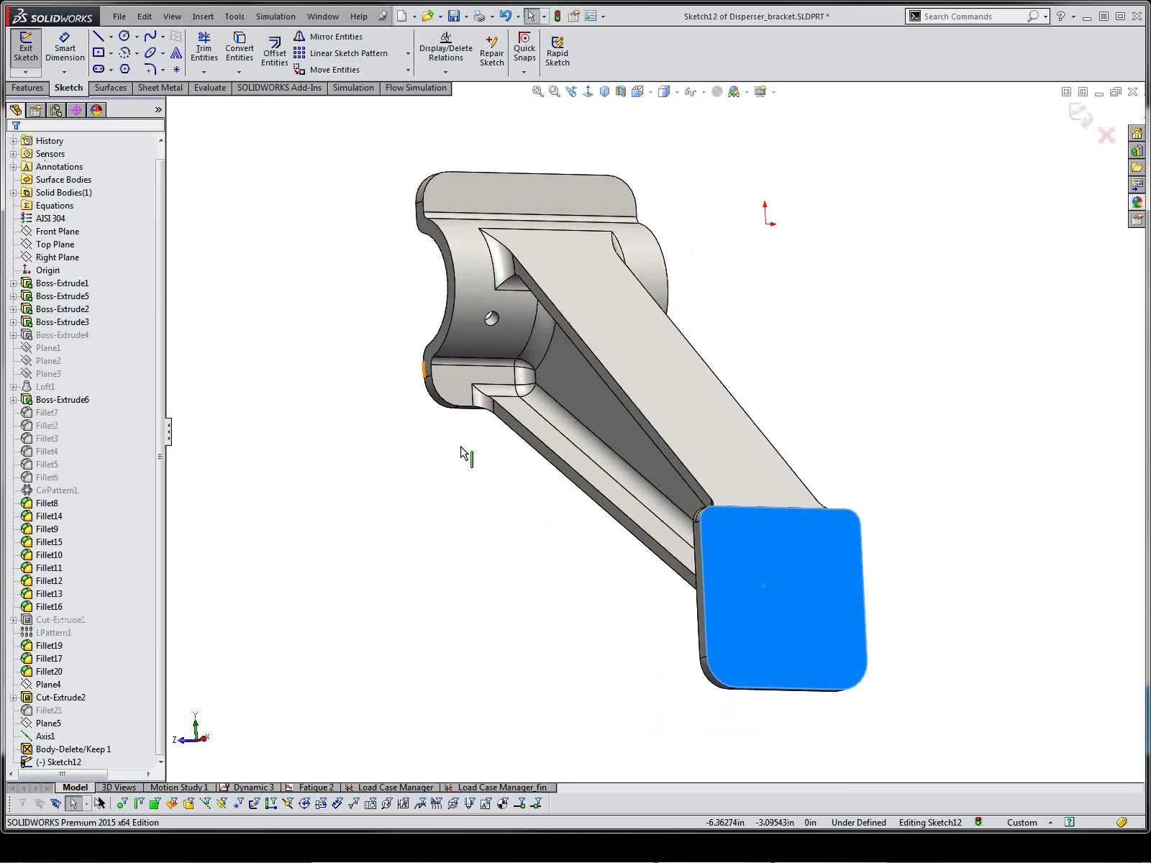
Tilt toward the end face, try Select Tangency on its side edge, then clear it
middle_click_drag(465, 458, 773, 680)
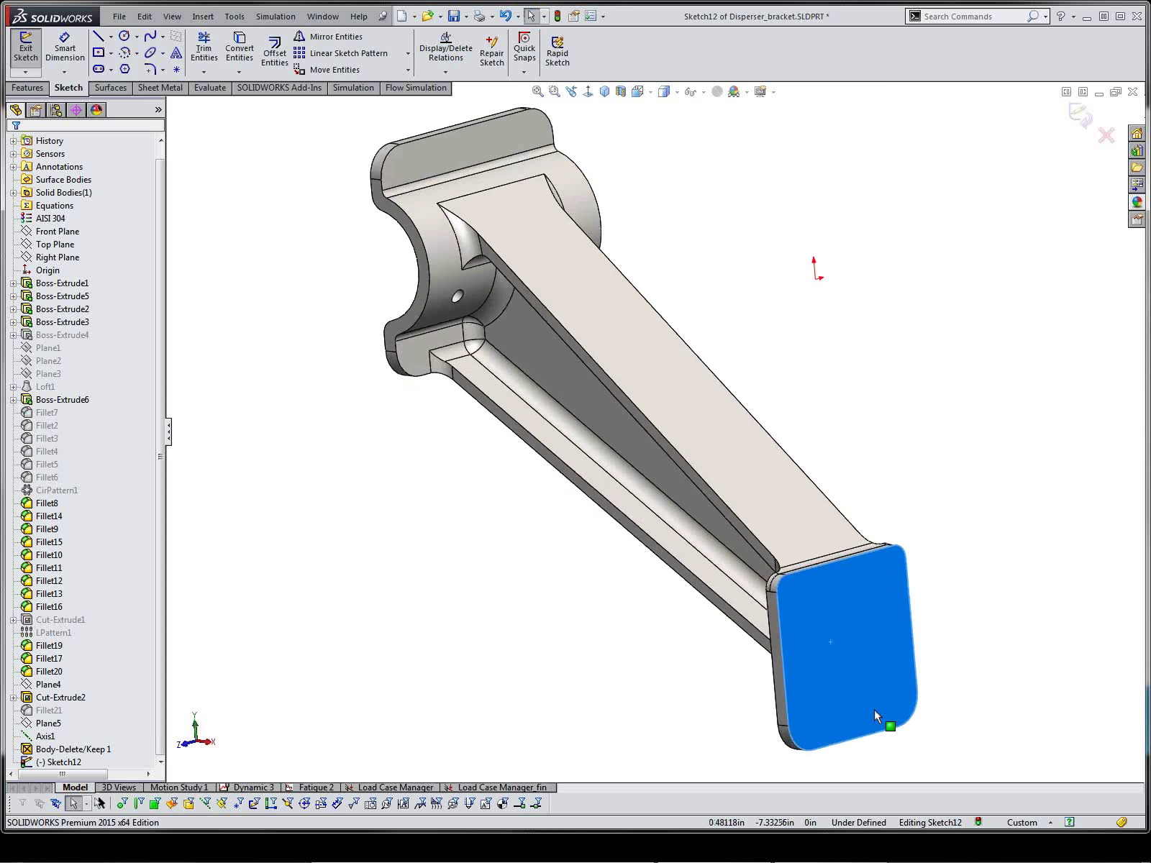
scroll(884, 720, "down", 5)
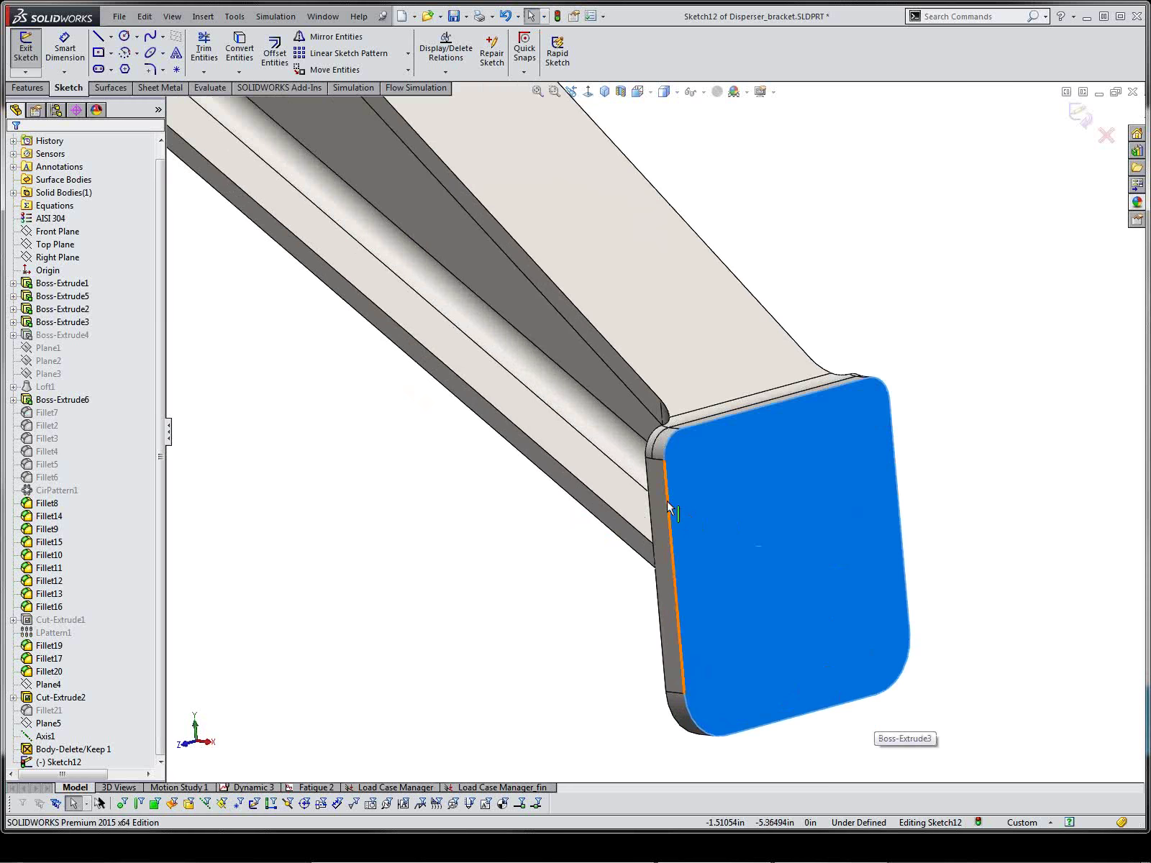
left_click(539, 535)
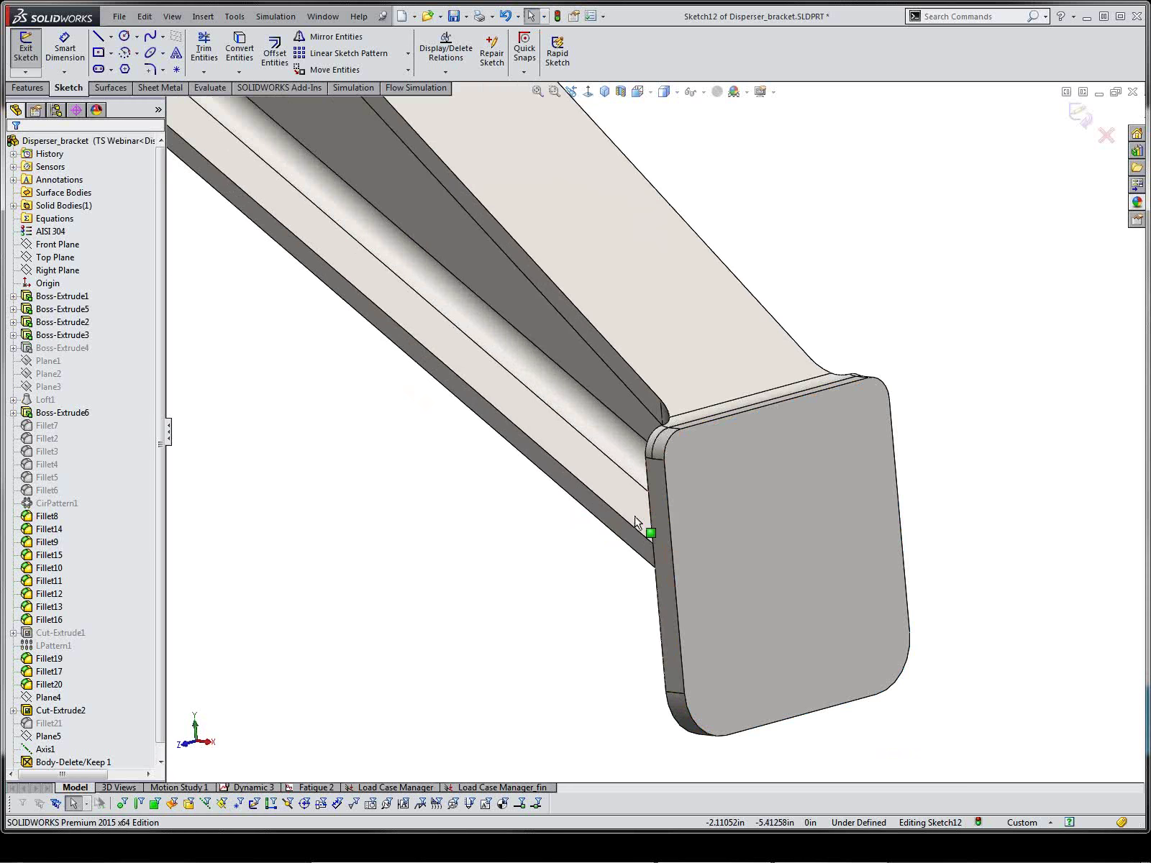
left_click(663, 484)
right_click(665, 478)
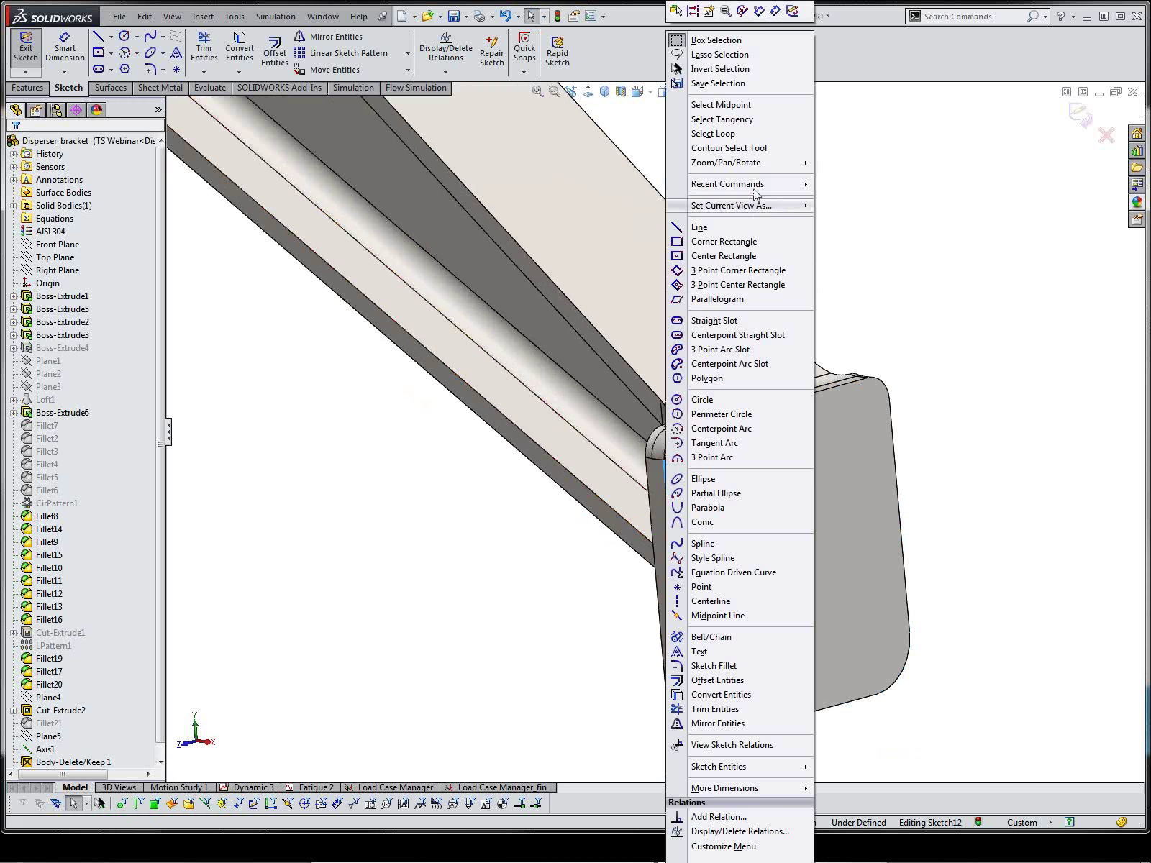
left_click(745, 121)
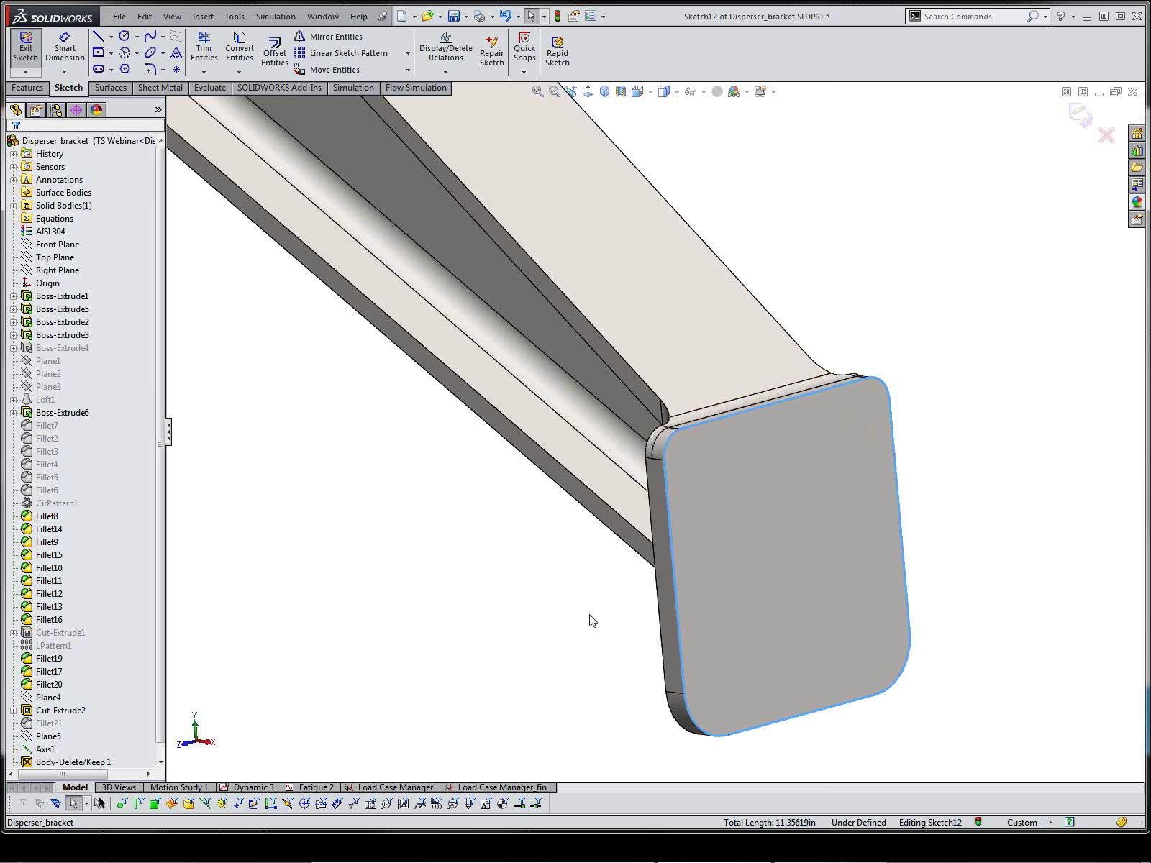
left_click(624, 601)
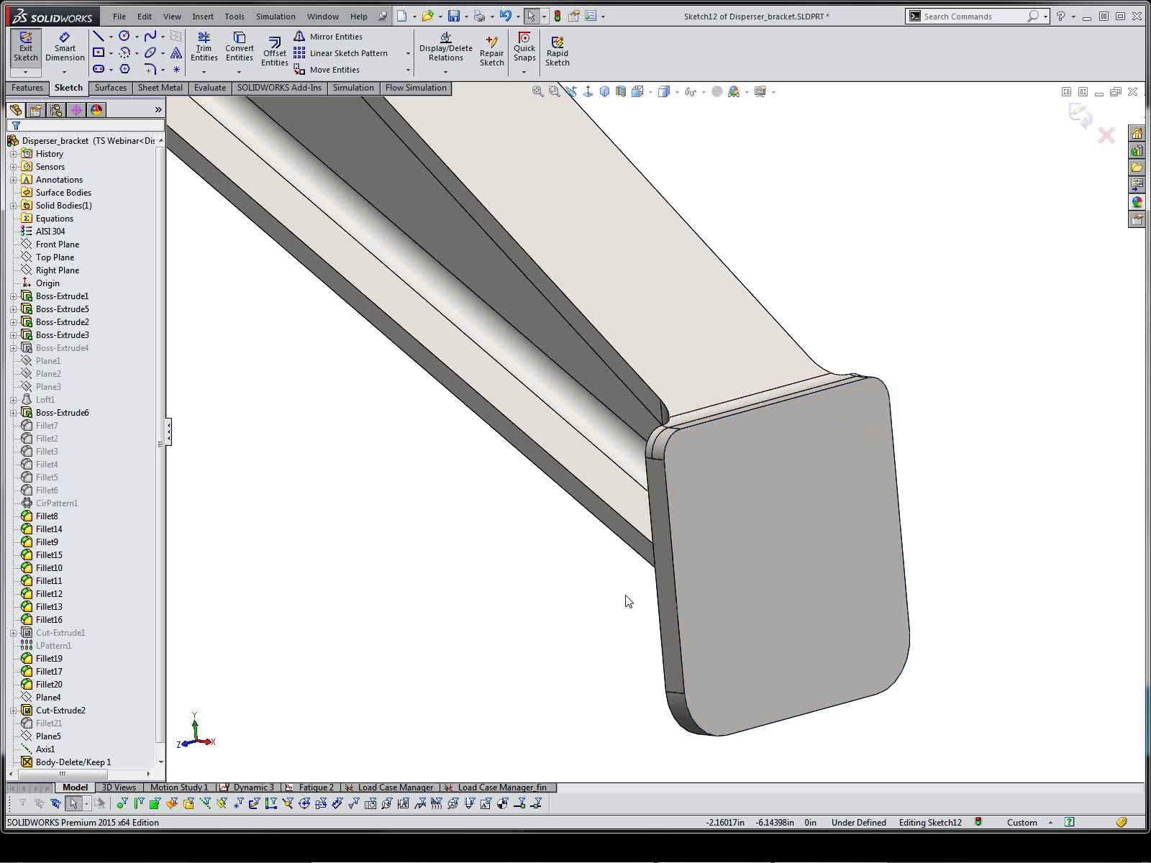
right_click(669, 509)
left_click(550, 522)
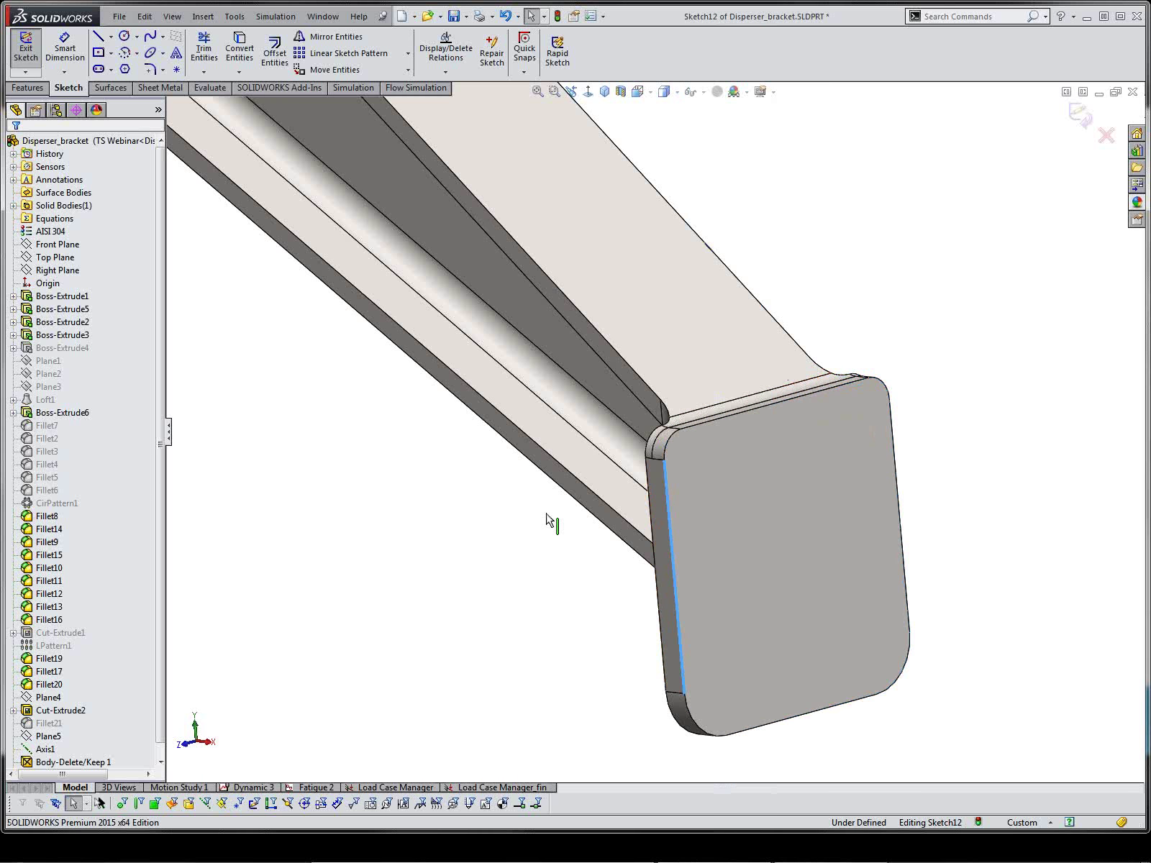
Fit the bracket in view and exit Sketch12 without keeping it
middle_click_drag(416, 334, 418, 170, "shift")
key("f")
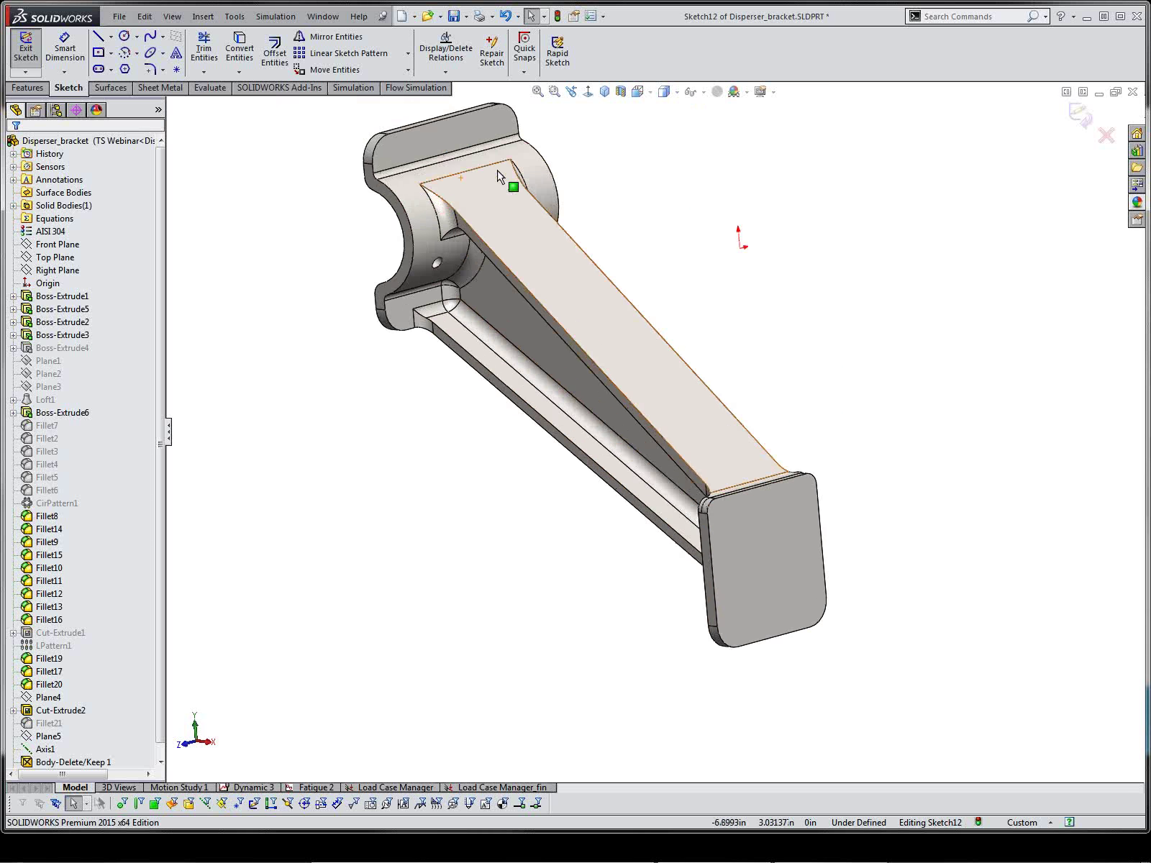
left_click(1107, 138)
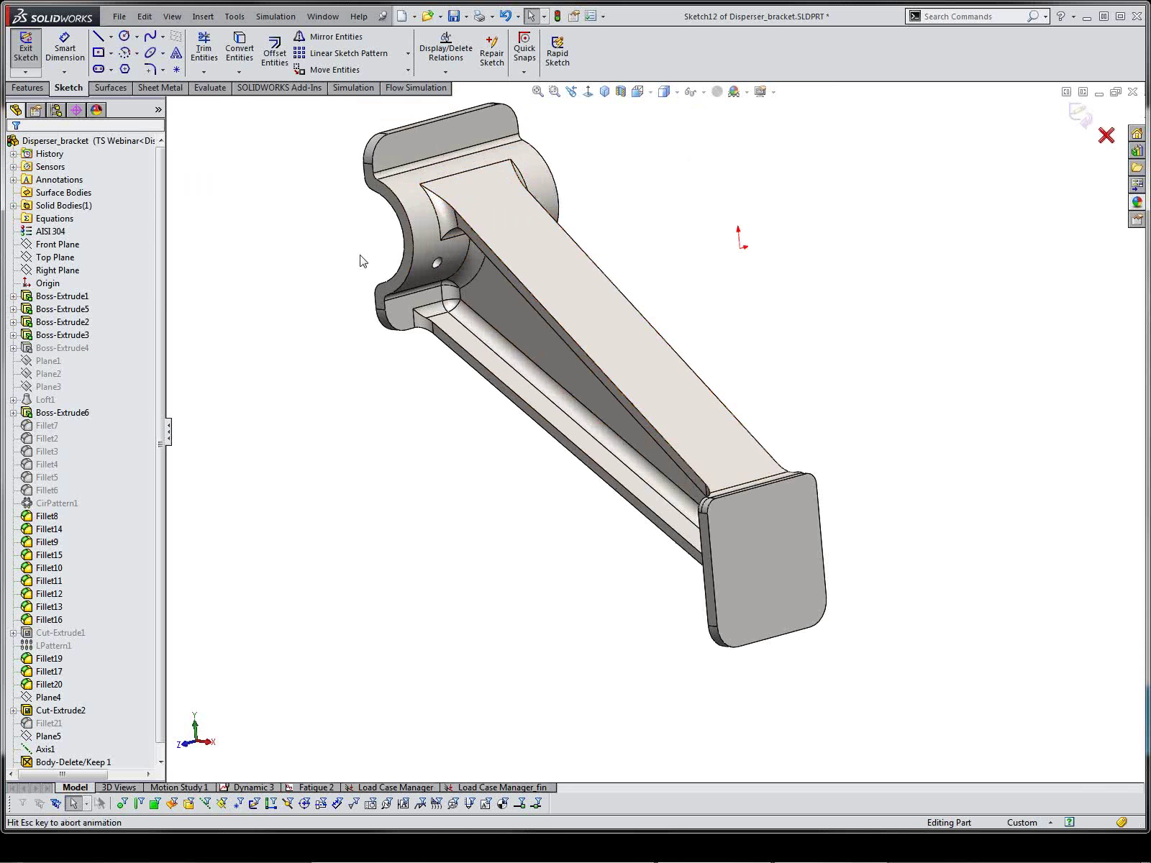
scroll(471, 266, "down", 5)
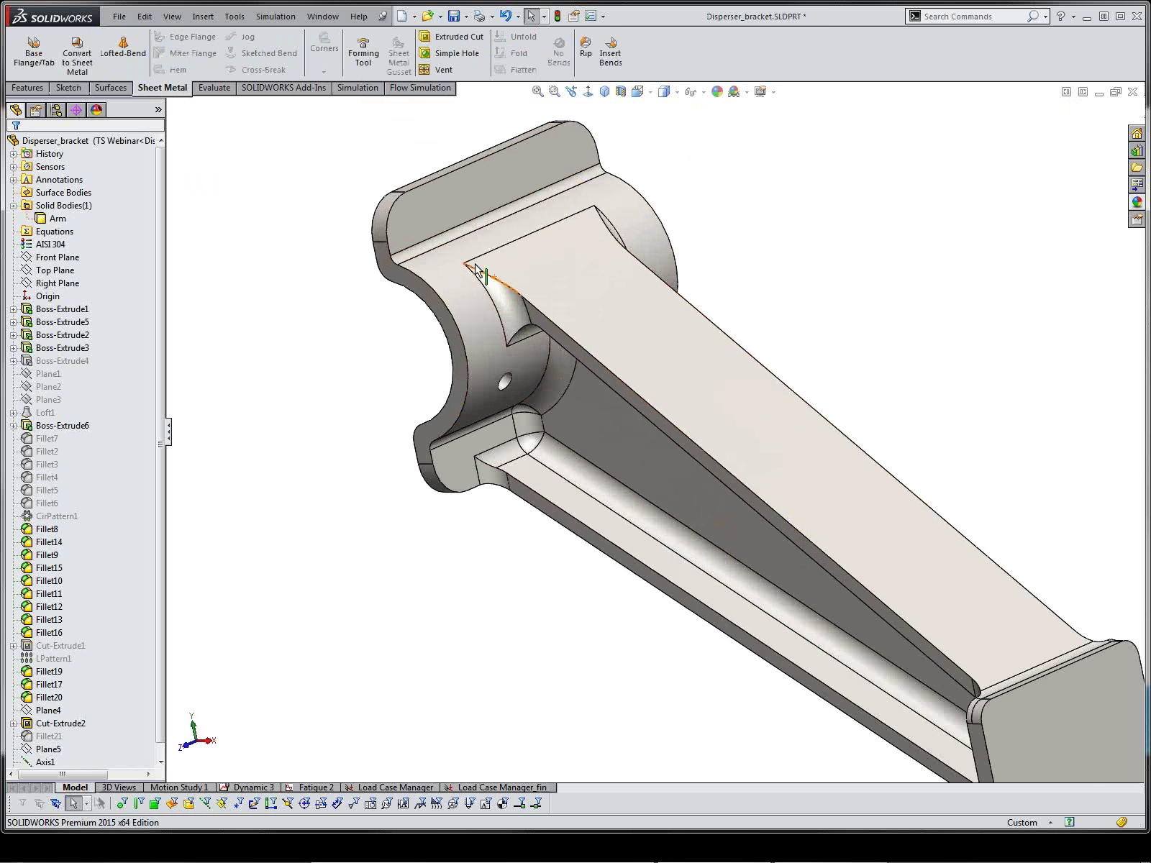
scroll(380, 384, "down", 1)
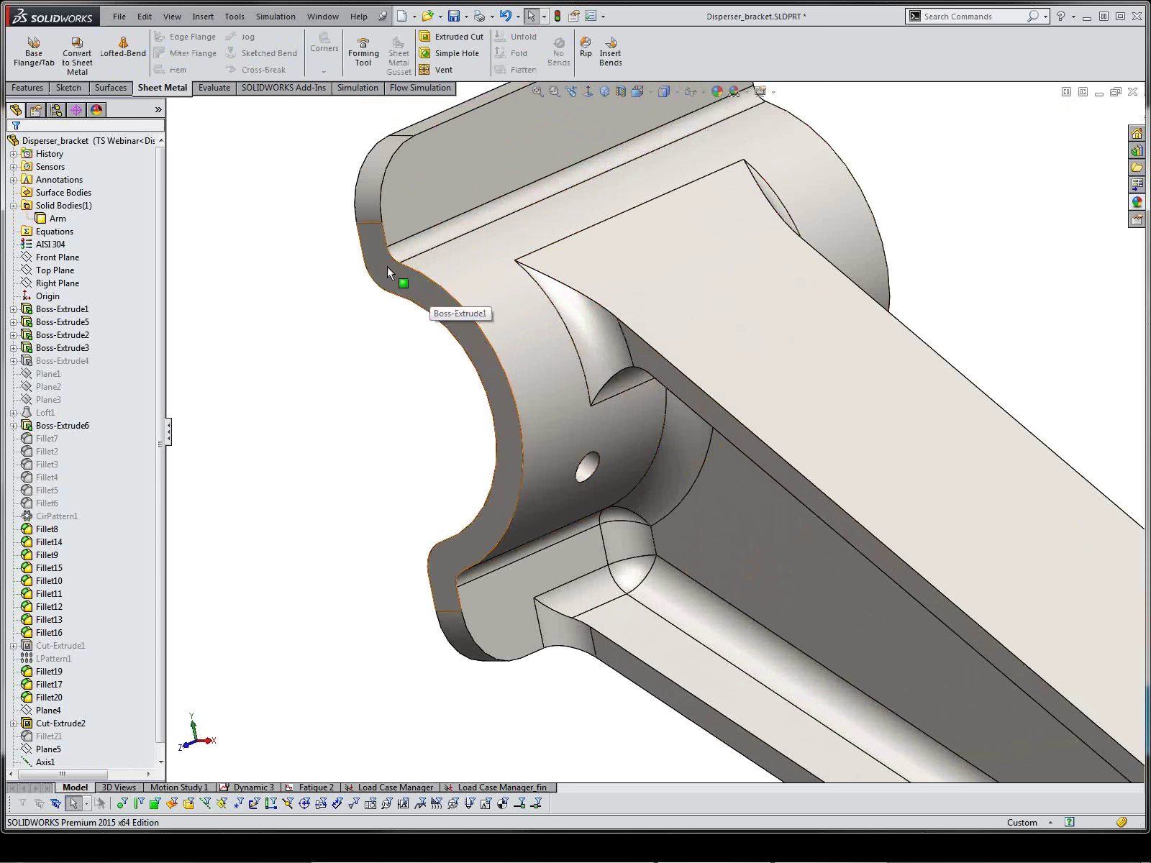
Select the clamp edge's loop with Select Loop and flip it to the adjacent curved face
left_click(424, 306)
left_click(389, 364)
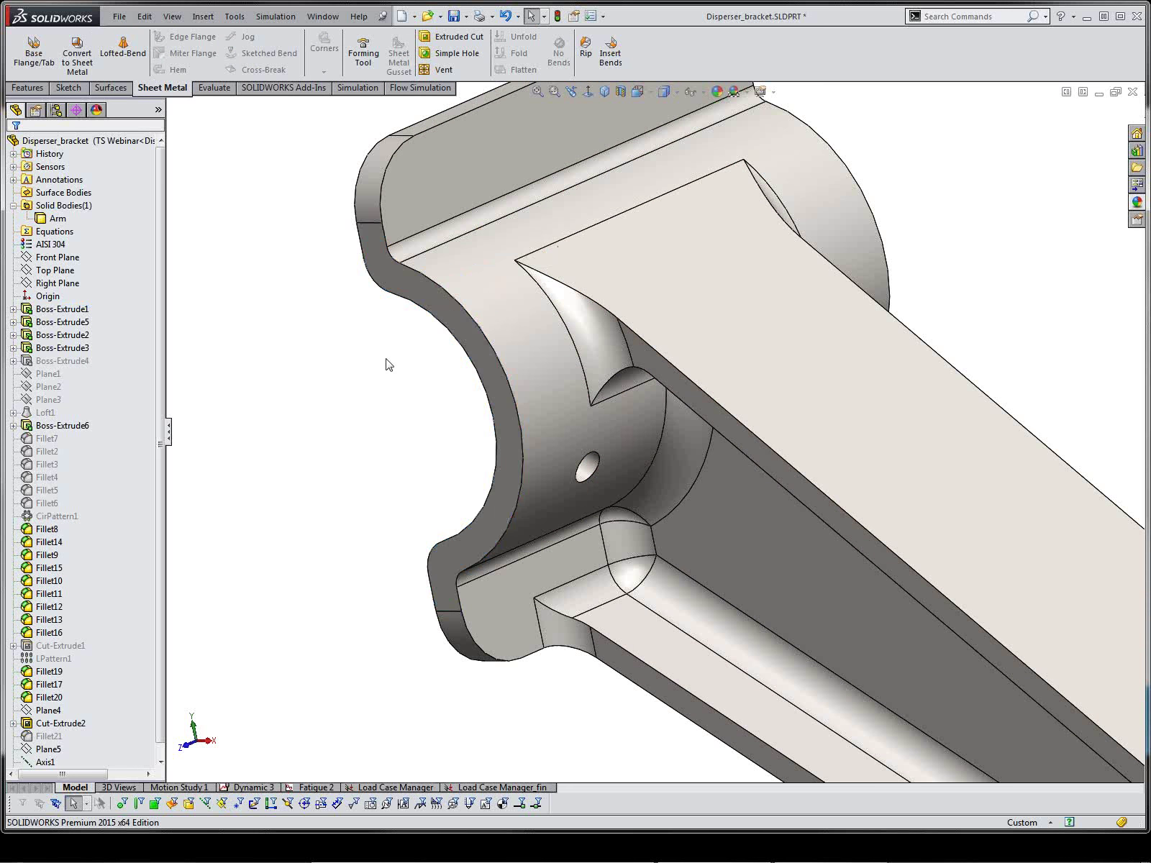
right_click(426, 277)
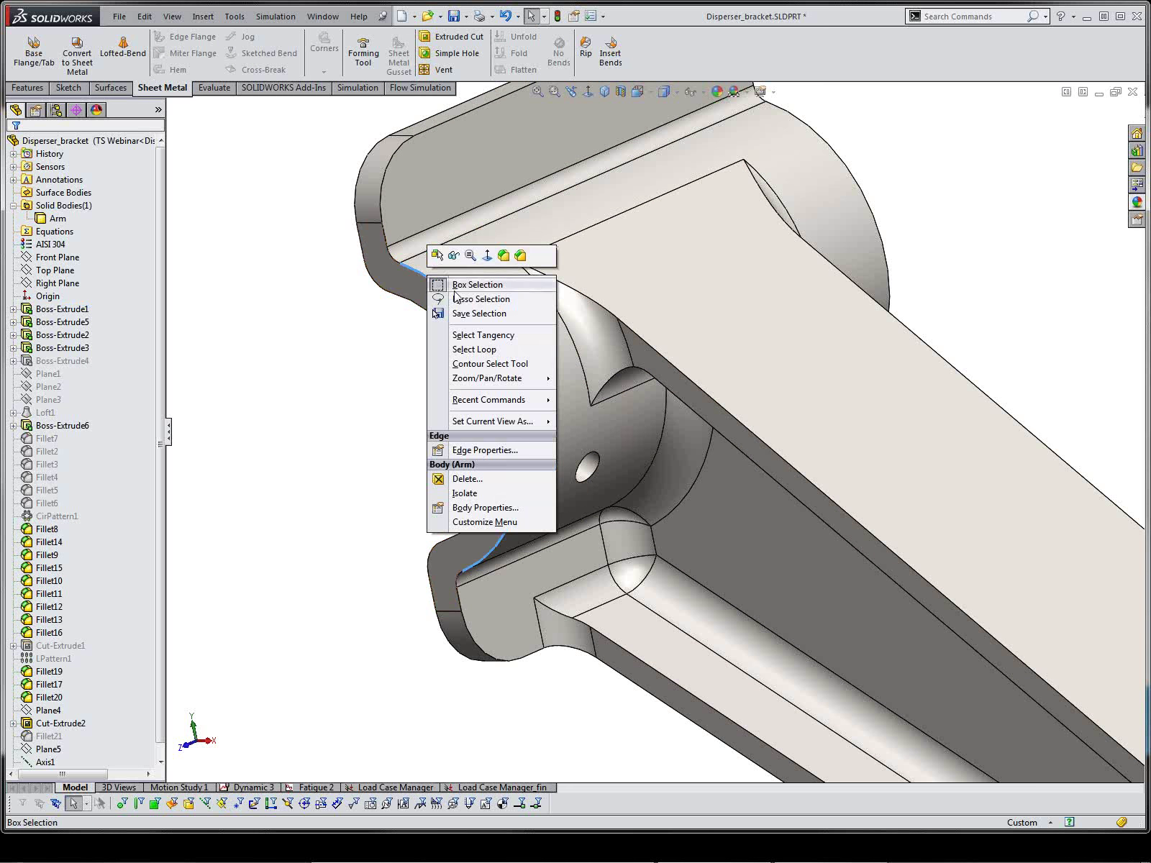
left_click(468, 350)
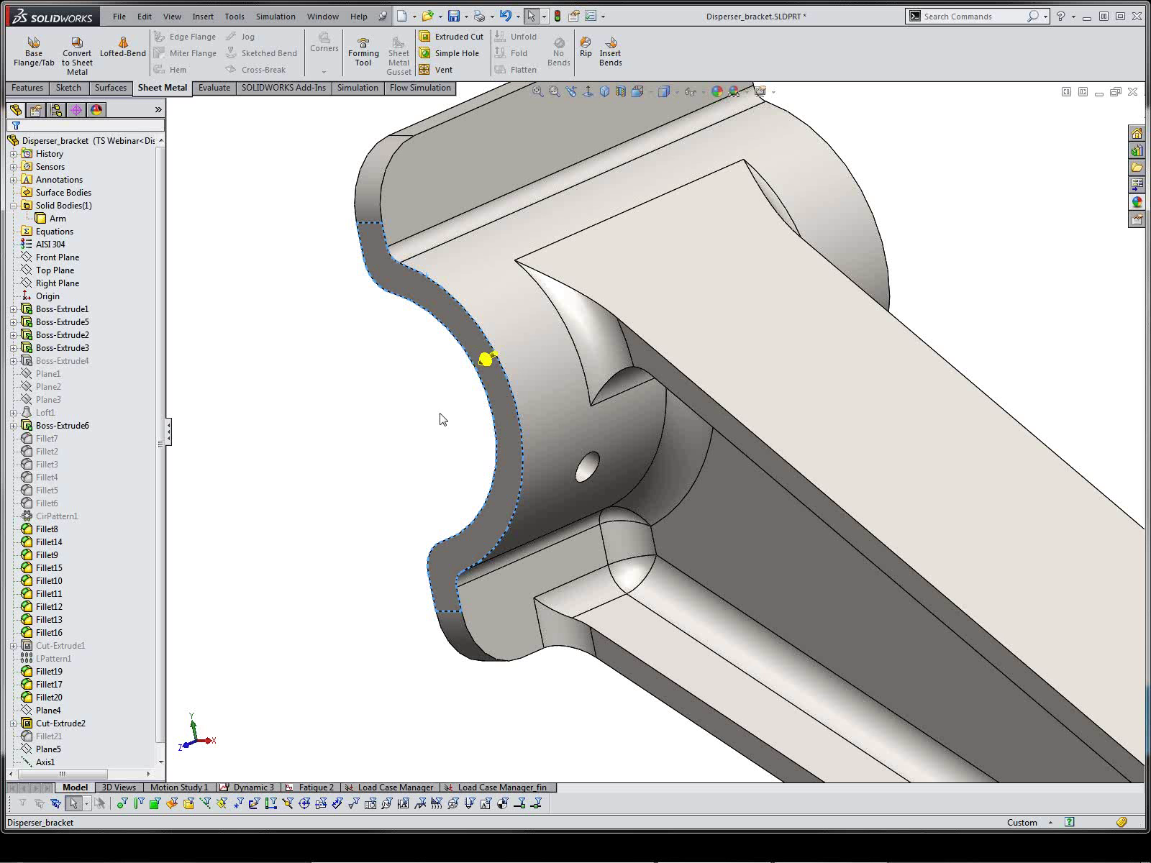
left_click(483, 359)
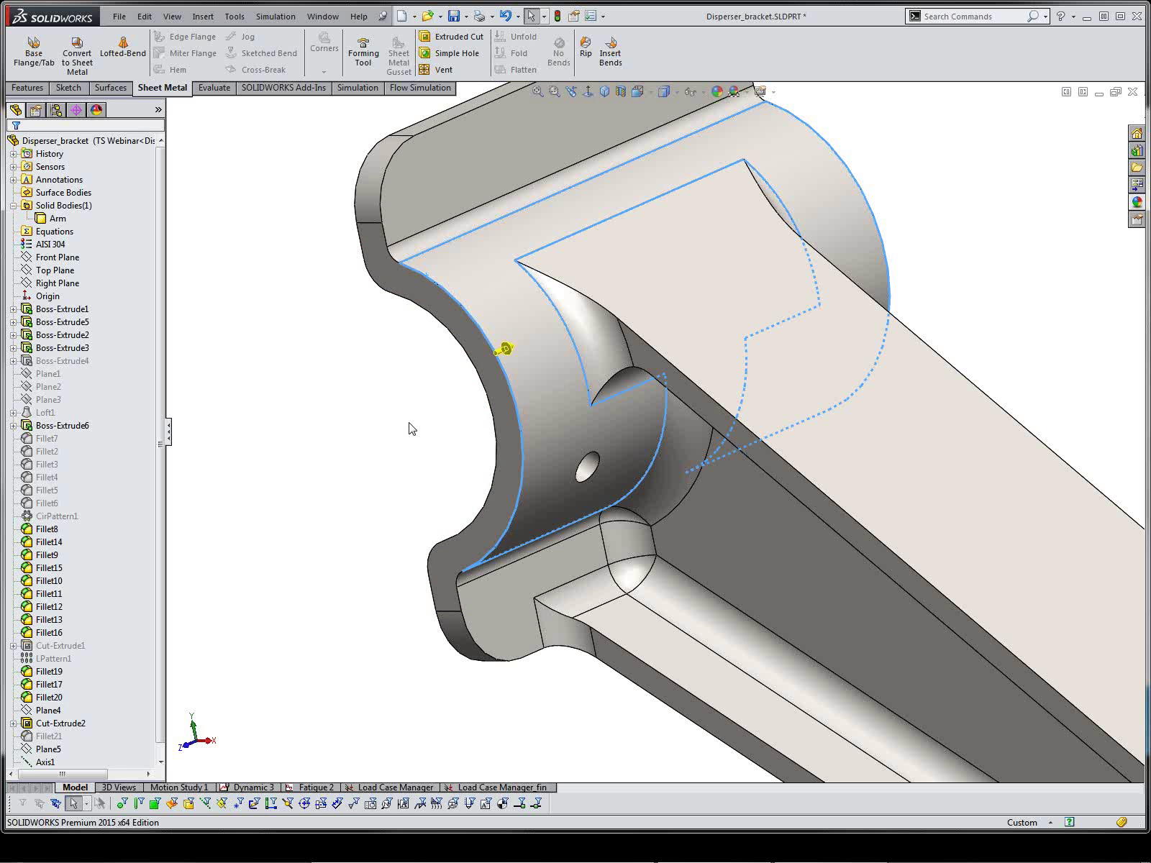
Orbit the bracket to view the arm's long top face, checking its recessed face's feature
left_click(411, 429)
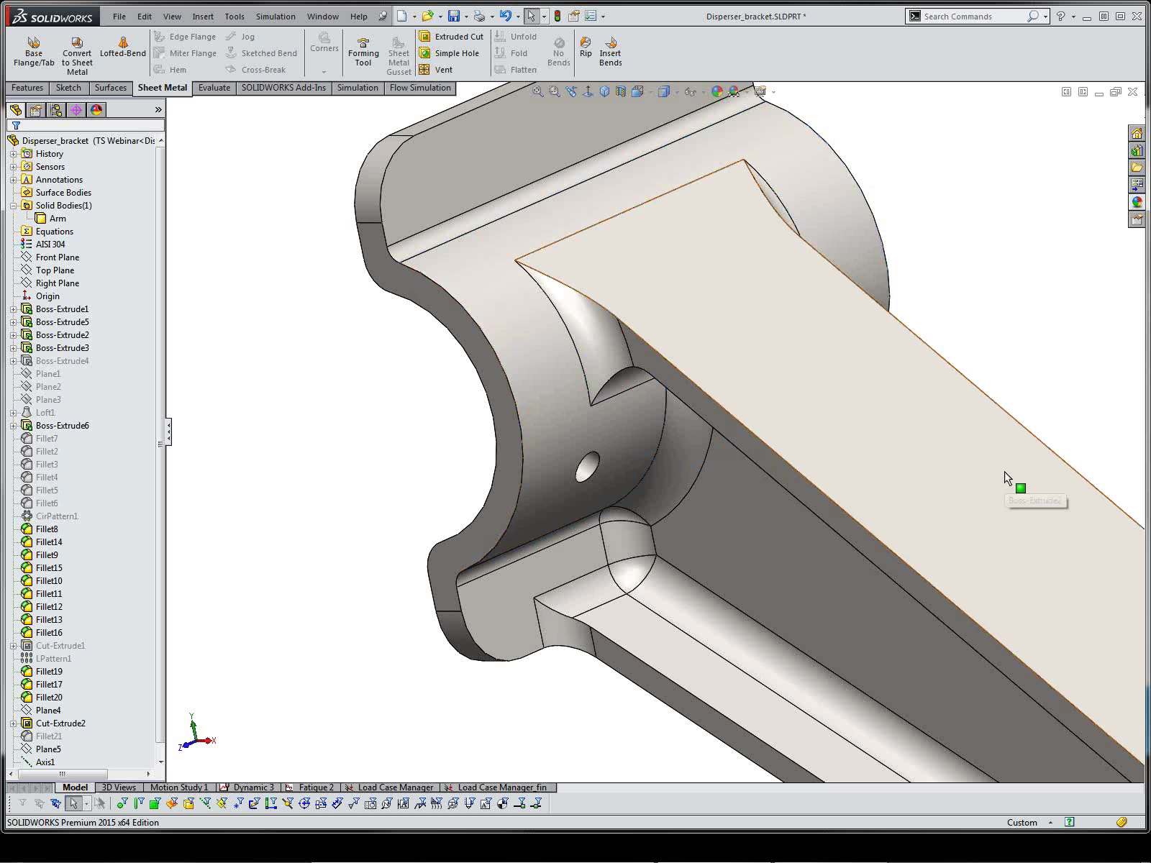
key("z")
key("z")
key("z")
key("z")
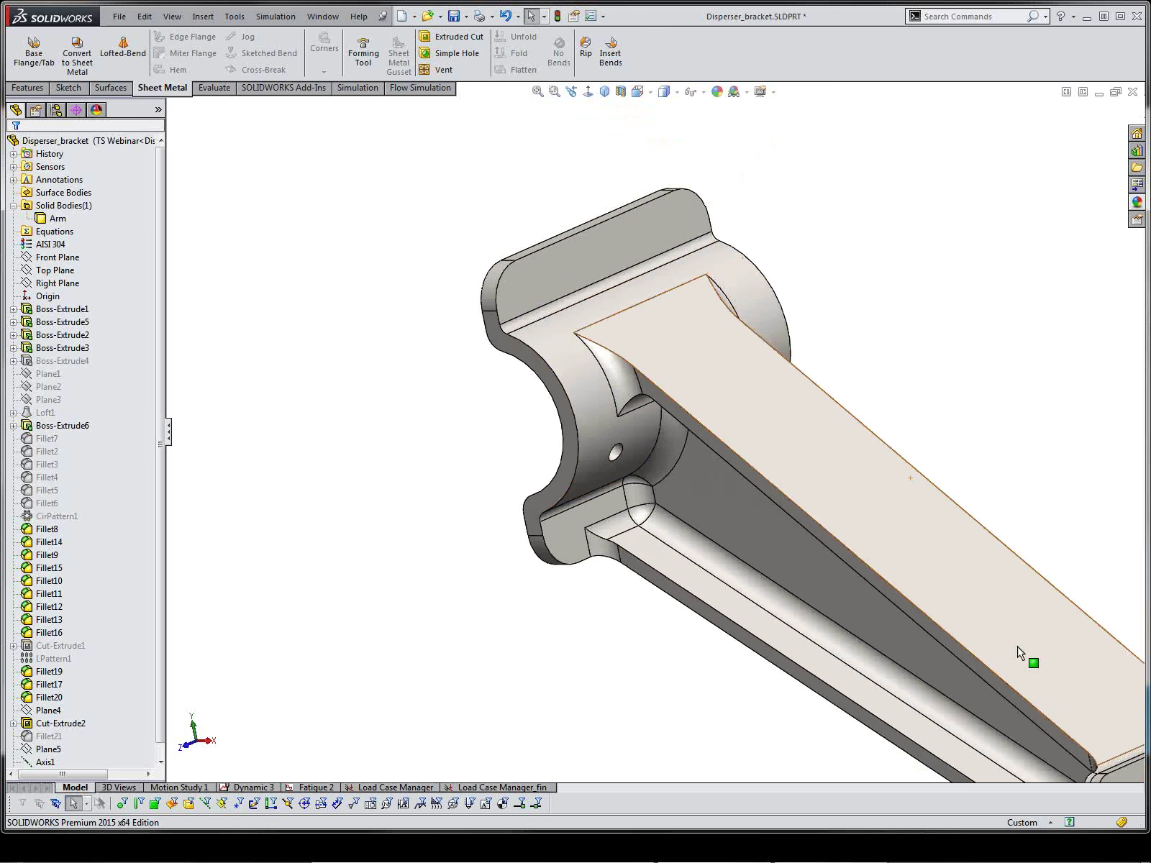
scroll(997, 633, "down", 2)
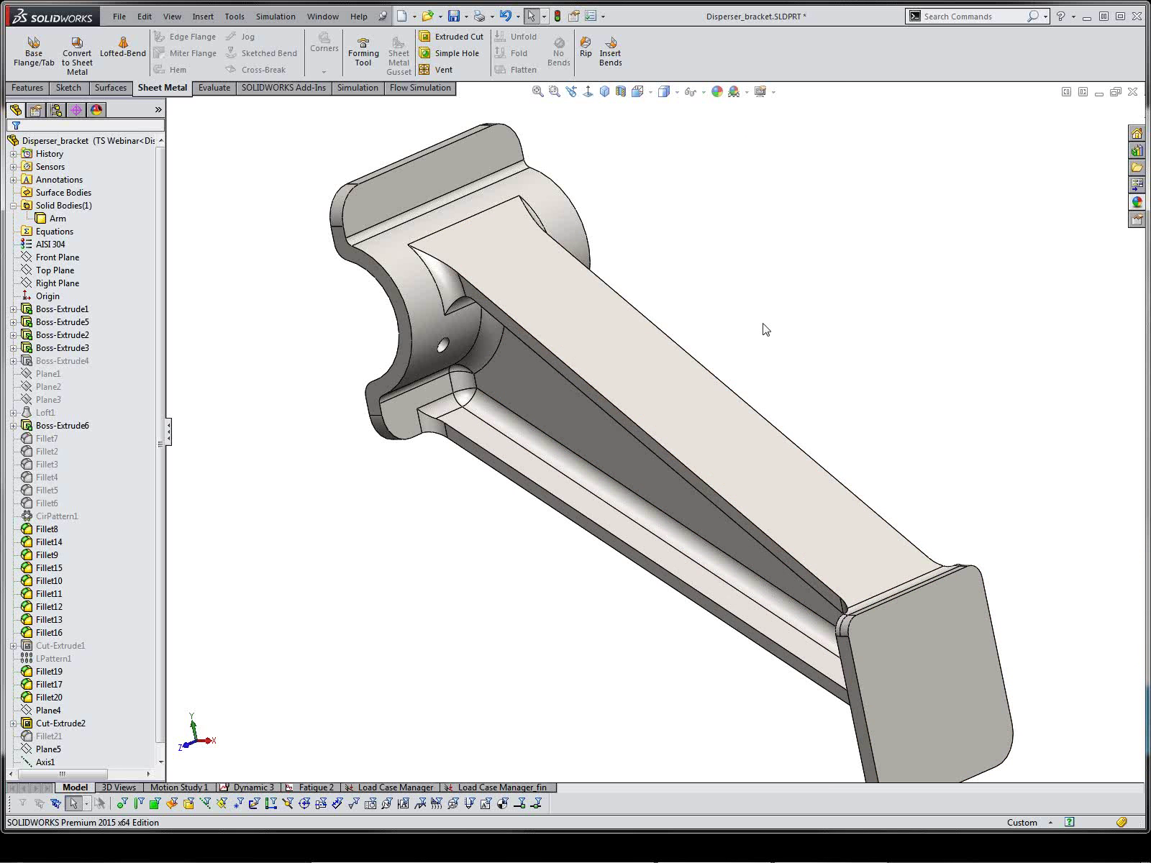
middle_click_drag(757, 325, 597, 336)
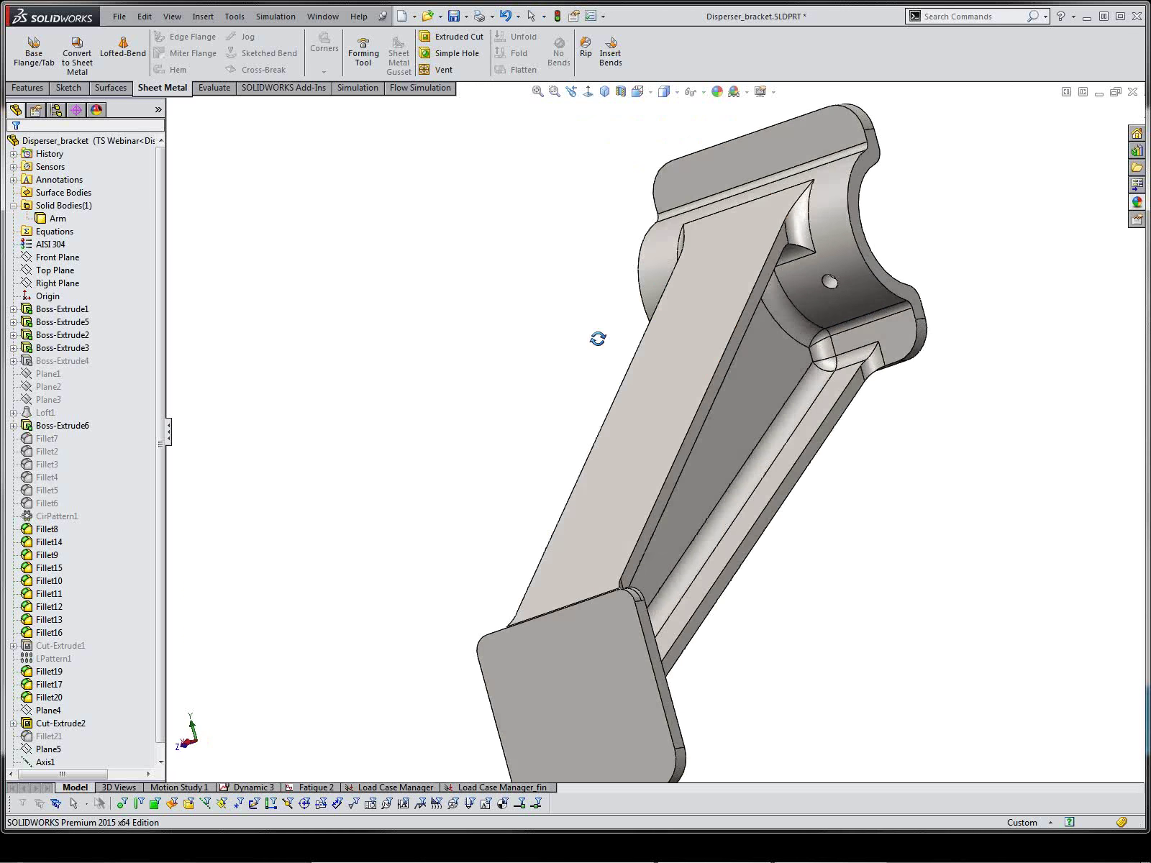
left_click(755, 385)
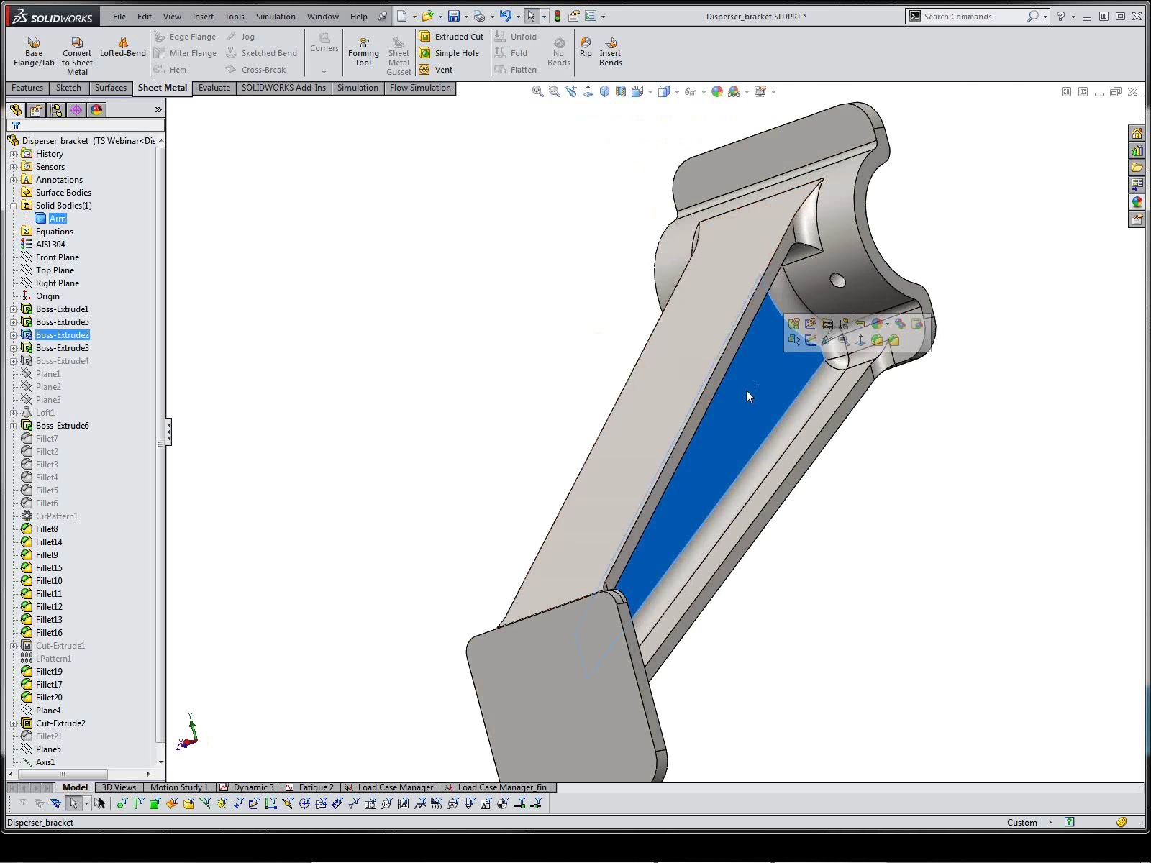
middle_click_drag(737, 425, 868, 425)
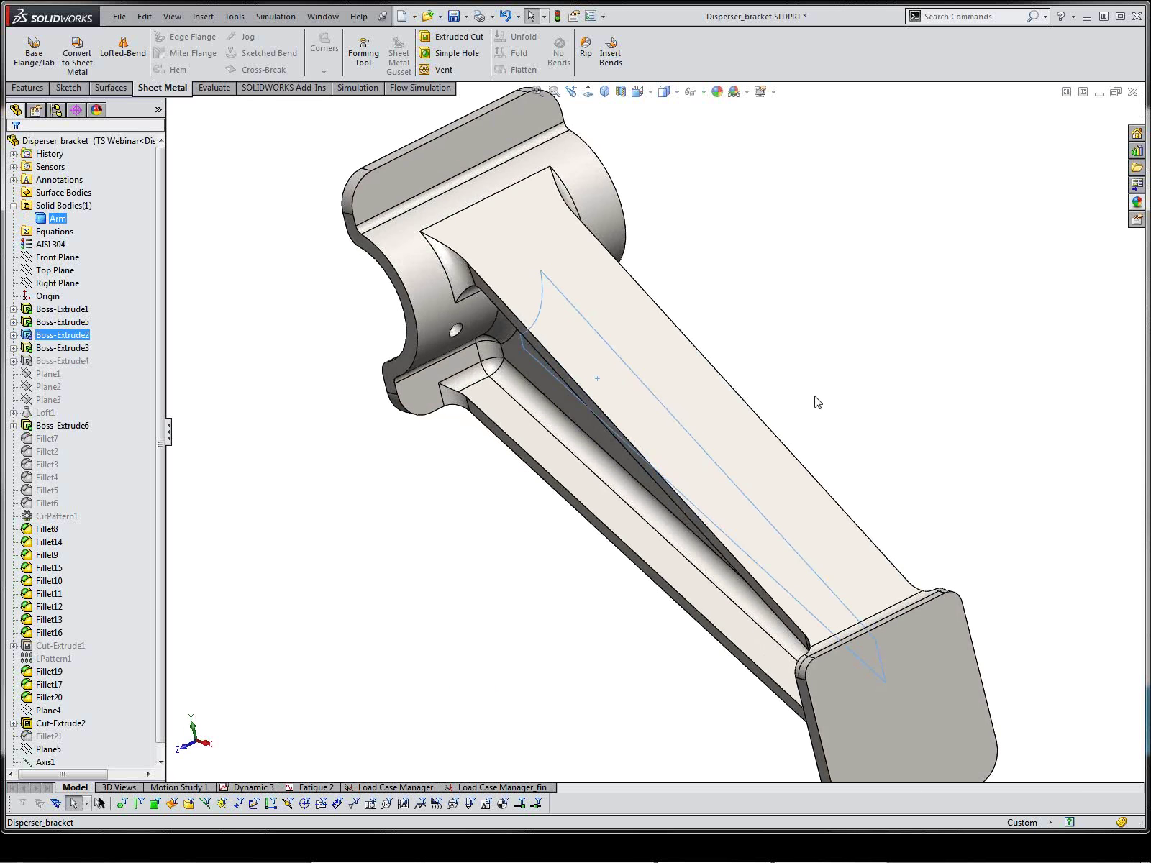
left_click(814, 368)
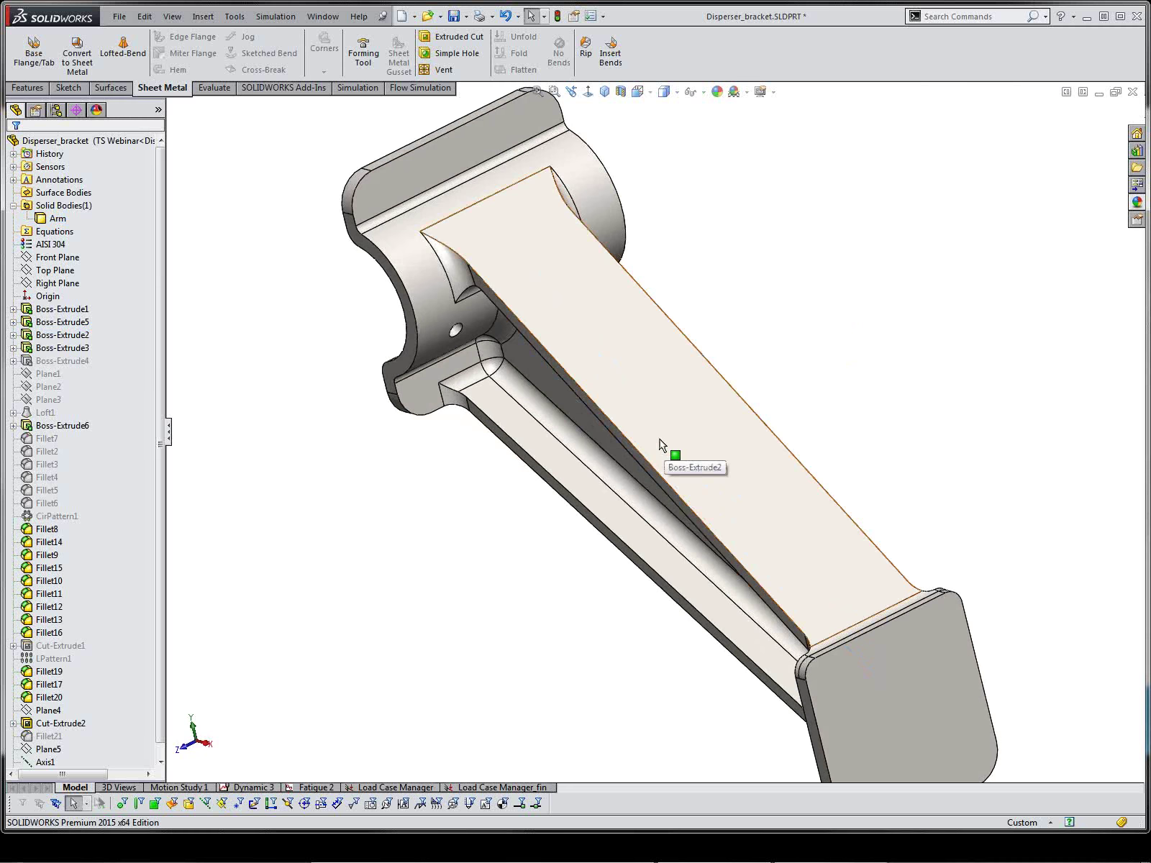
Use Select Other on the arm's top face to pick the third hidden Boss-Extrude2 face
right_click(662, 445)
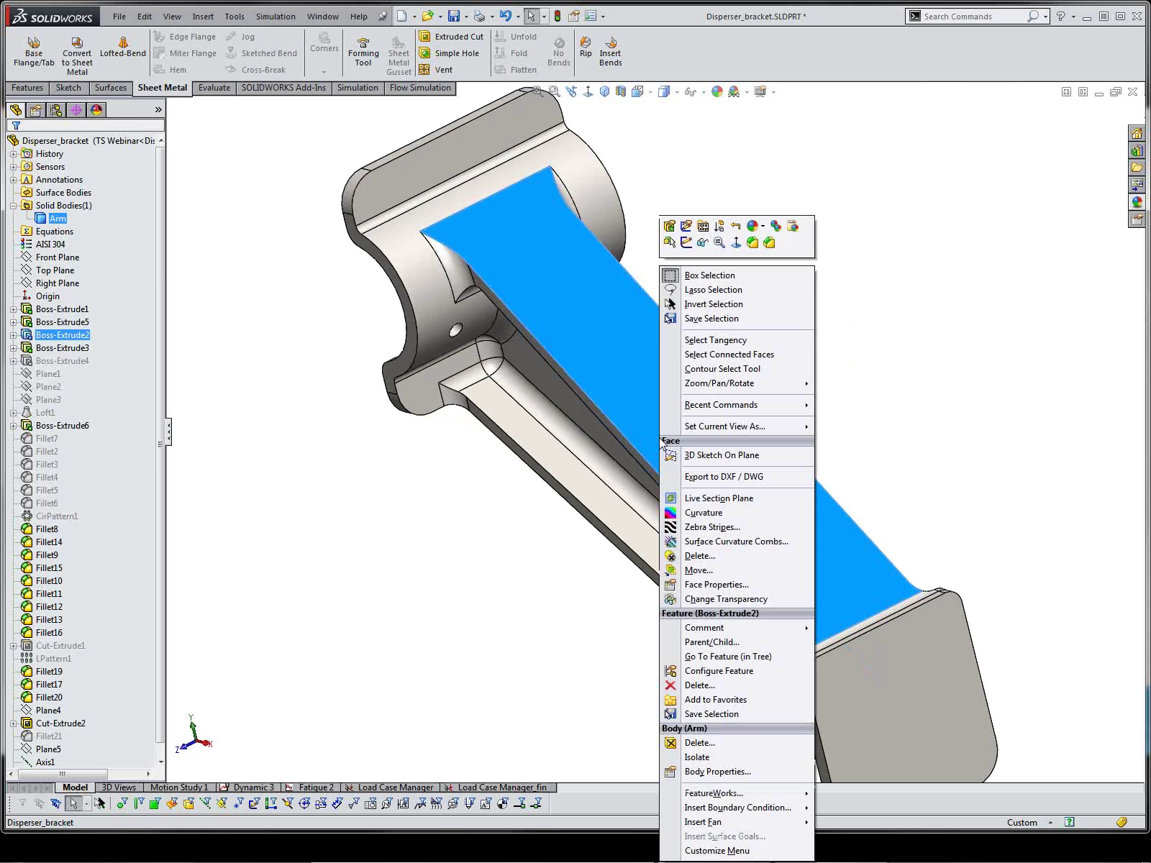
left_click(669, 242)
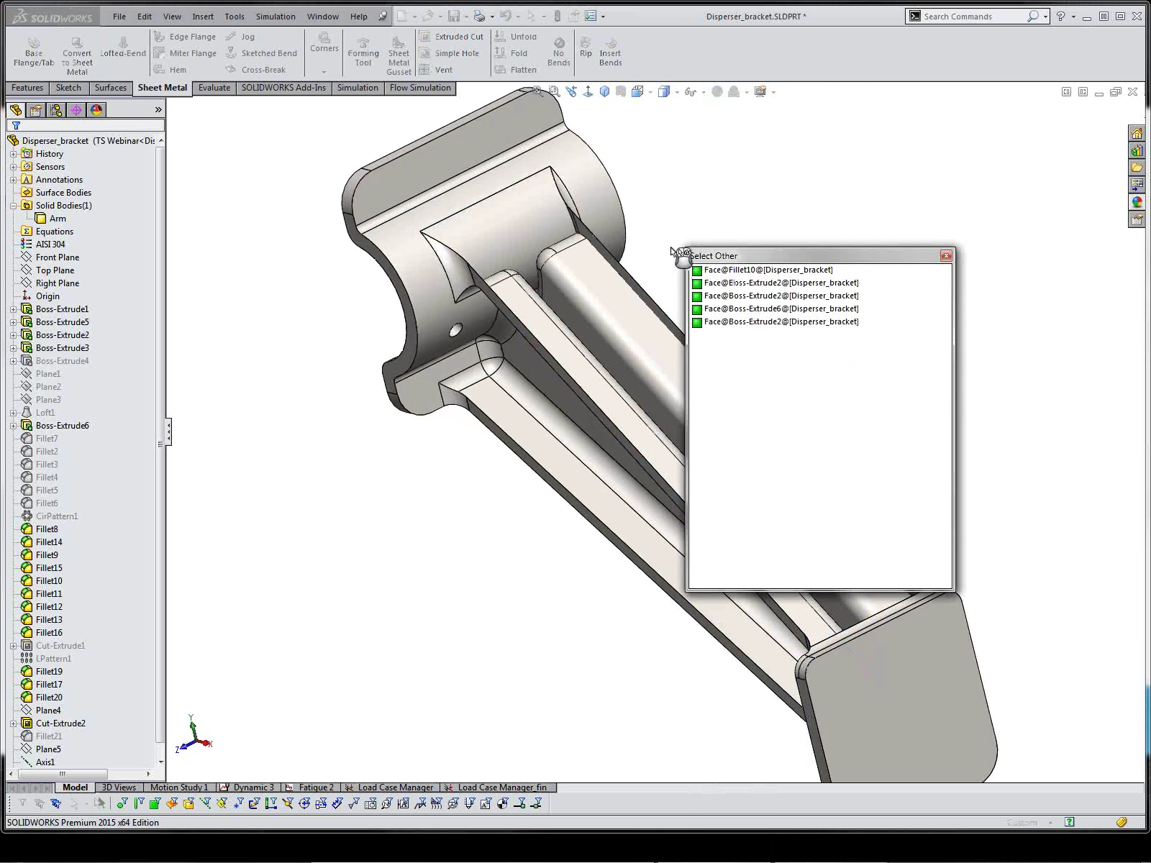
left_click_drag(798, 264, 919, 142)
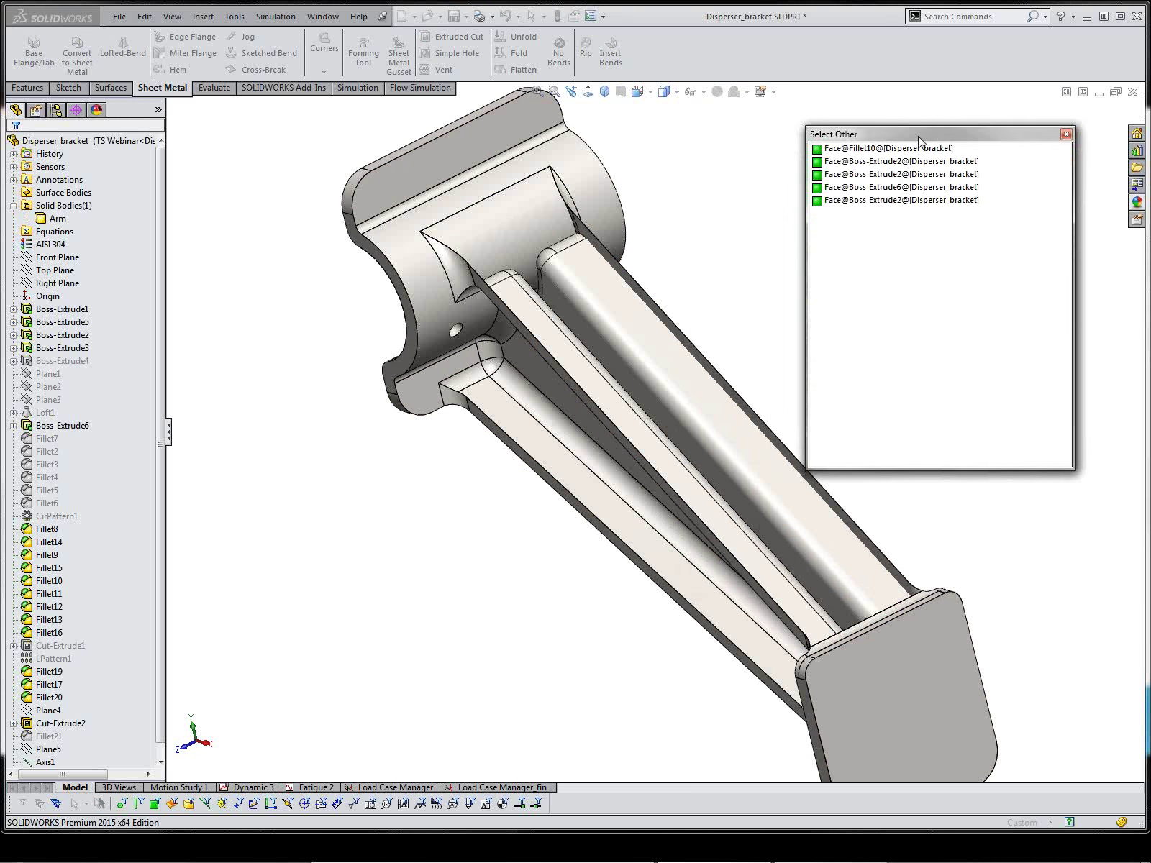
mouse_move(732, 313)
middle_mouse_down()
mouse_move(714, 303)
mouse_move(673, 380)
mouse_move(728, 306)
mouse_move(728, 288)
mouse_move(719, 319)
mouse_move(716, 266)
mouse_move(736, 269)
mouse_move(722, 288)
mouse_move(732, 301)
middle_mouse_up()
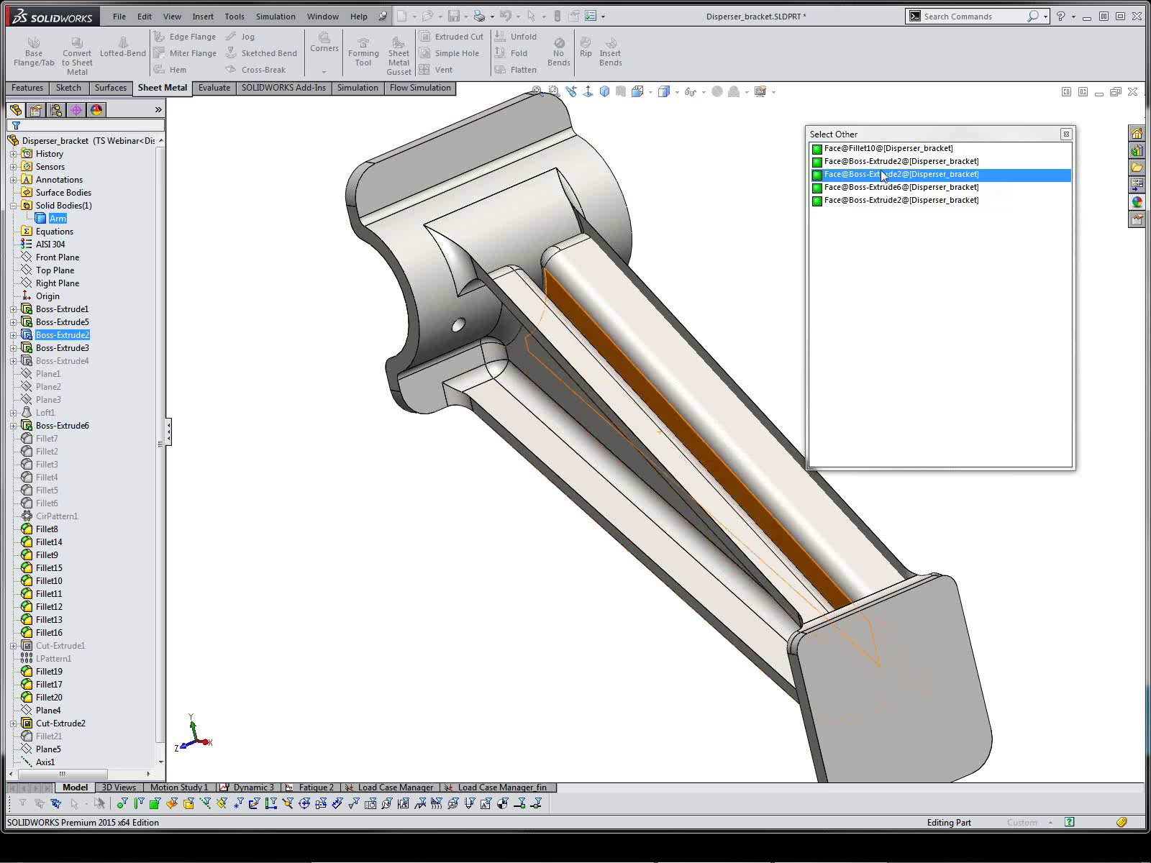
left_click(883, 174)
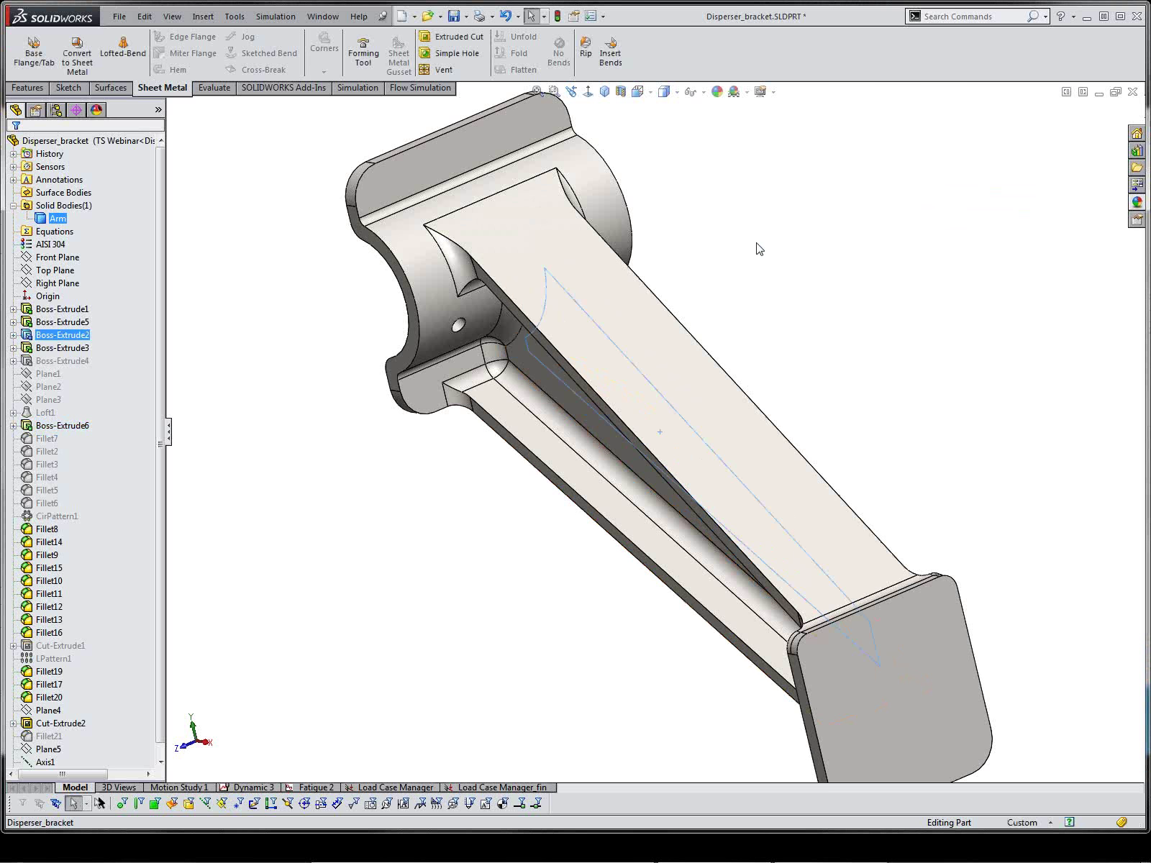
Deselect the bracket face, check the open windows, and show the File menu's recent documents
middle_click_drag(759, 249, 743, 199)
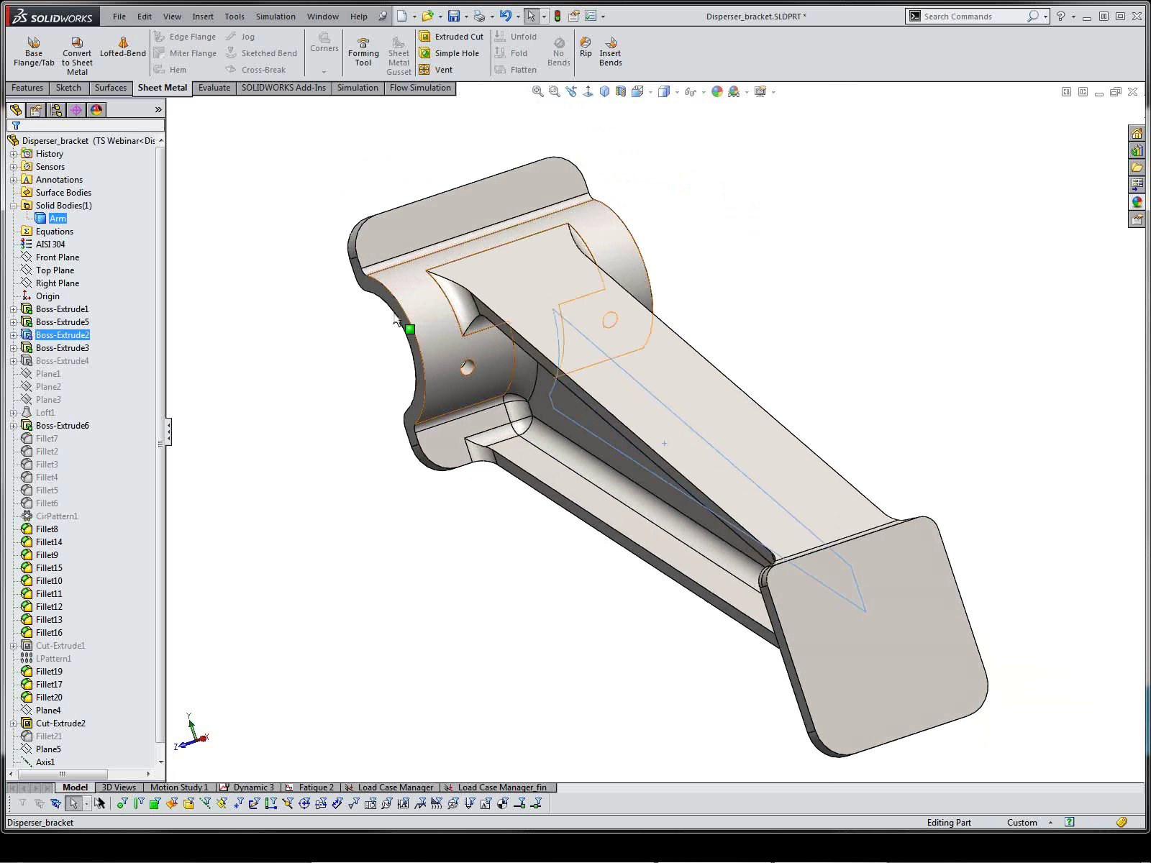
left_click(349, 355)
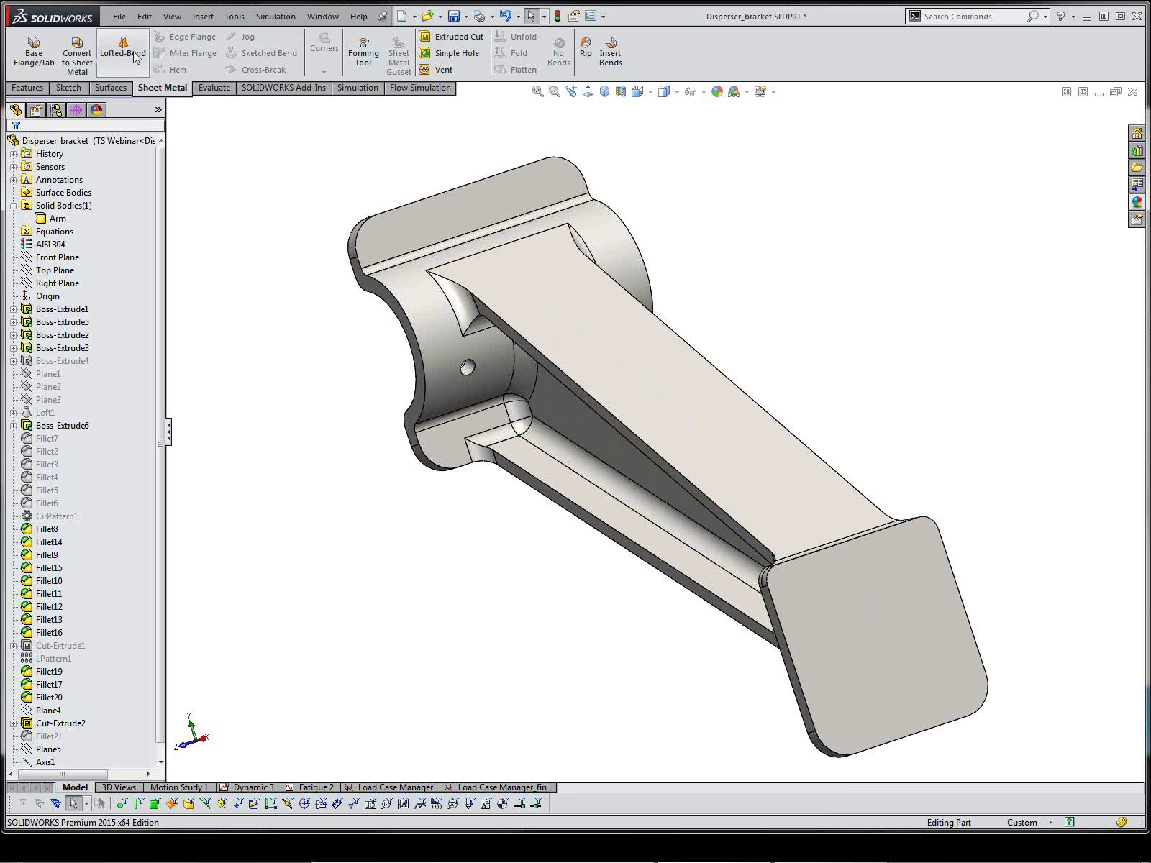
left_click(323, 16)
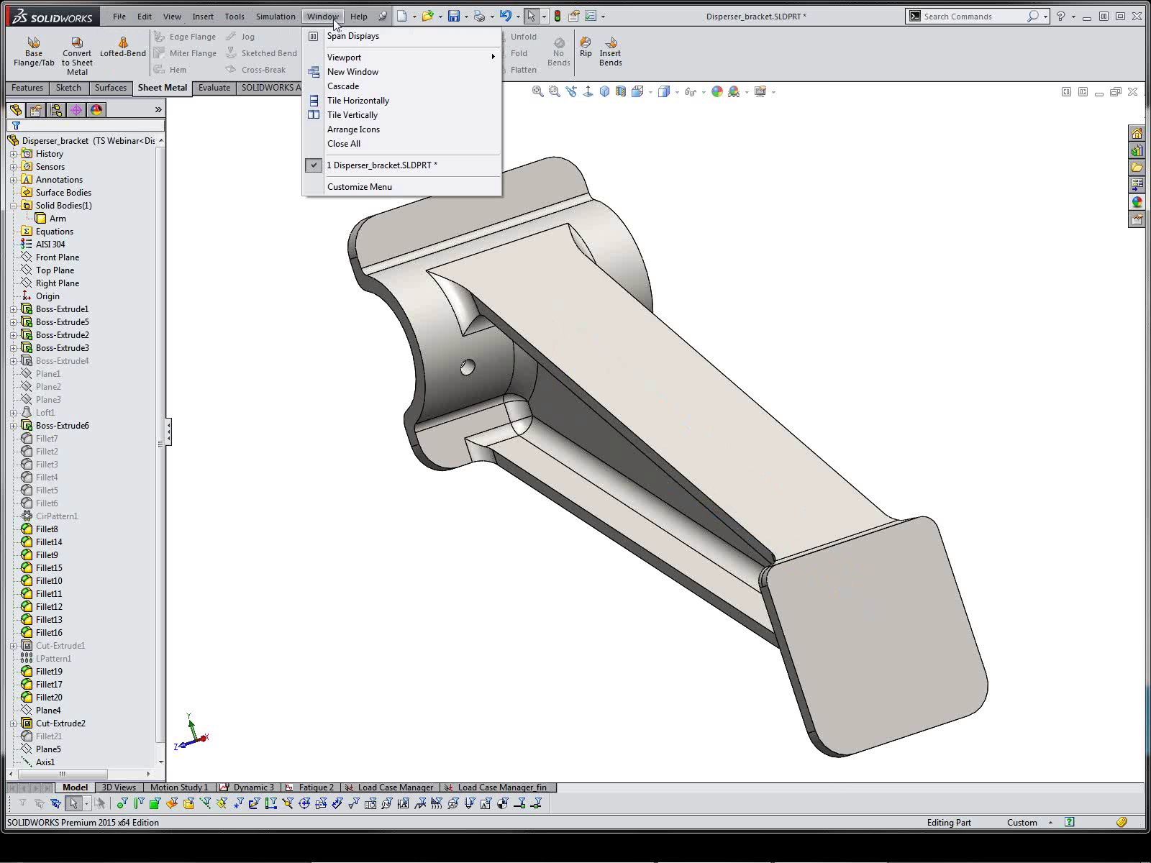
left_click(119, 17)
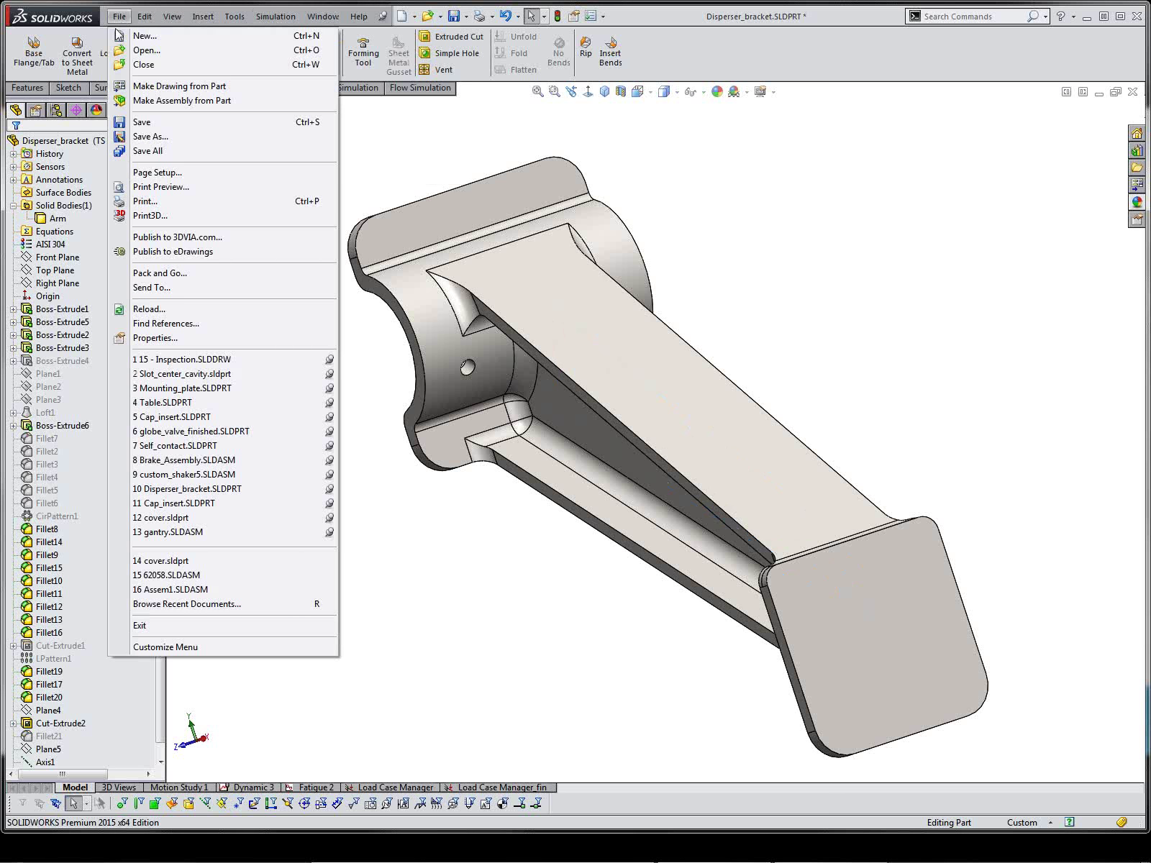
Open 12 cover.sldprt from the recent list and pick its Default configuration
left_click(161, 518)
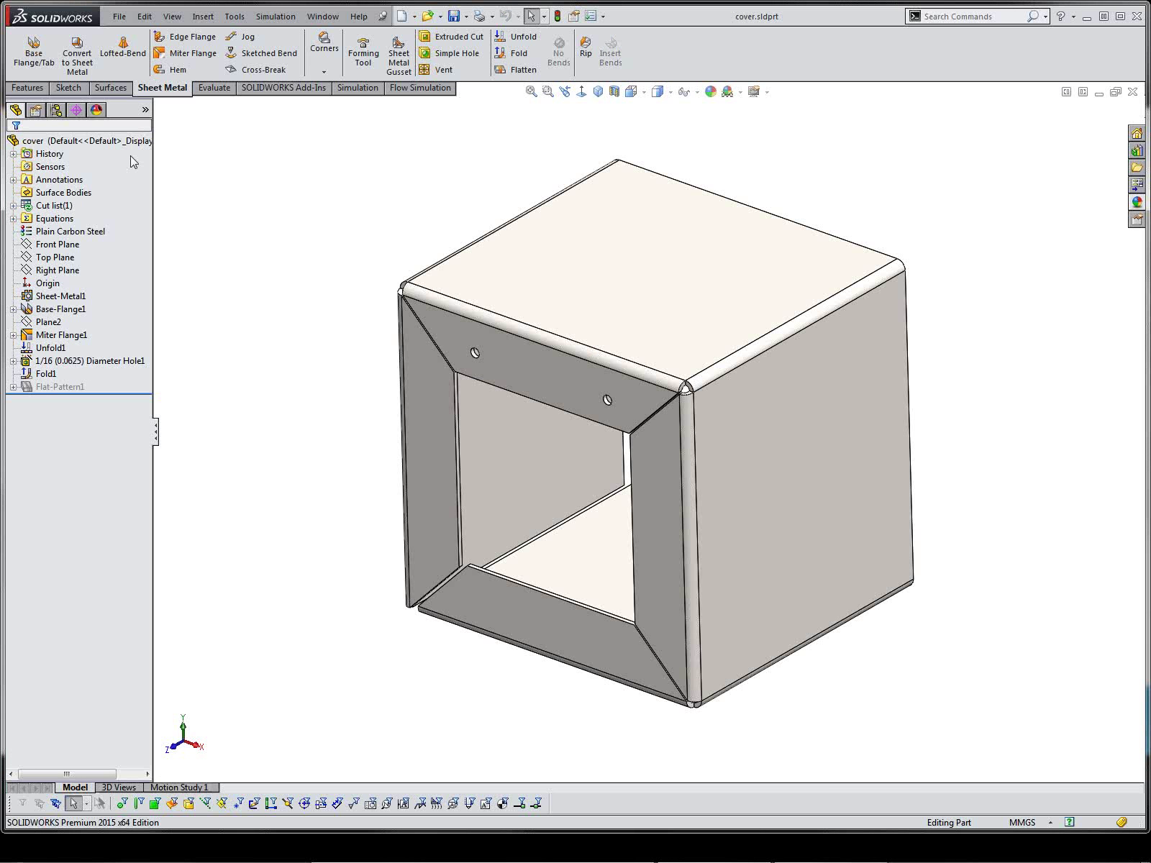
left_click(56, 111)
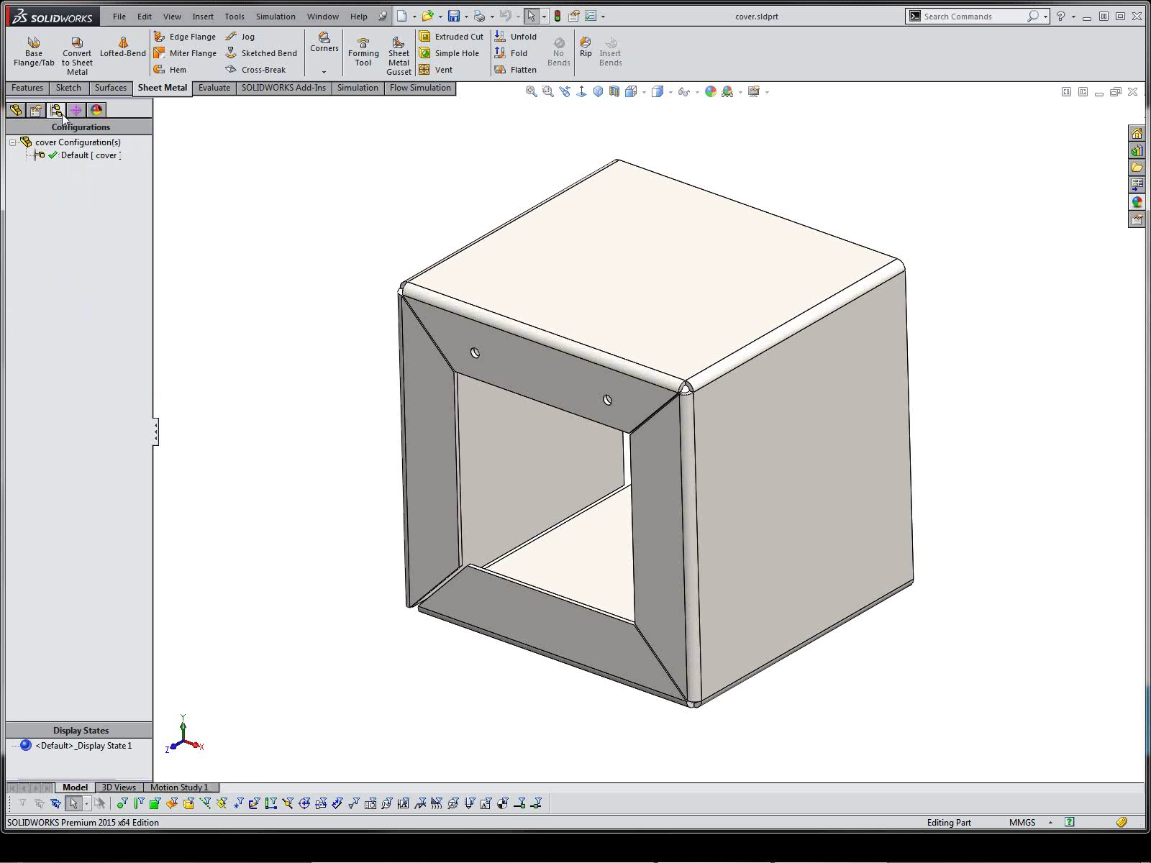
left_click(81, 156)
left_click(16, 111)
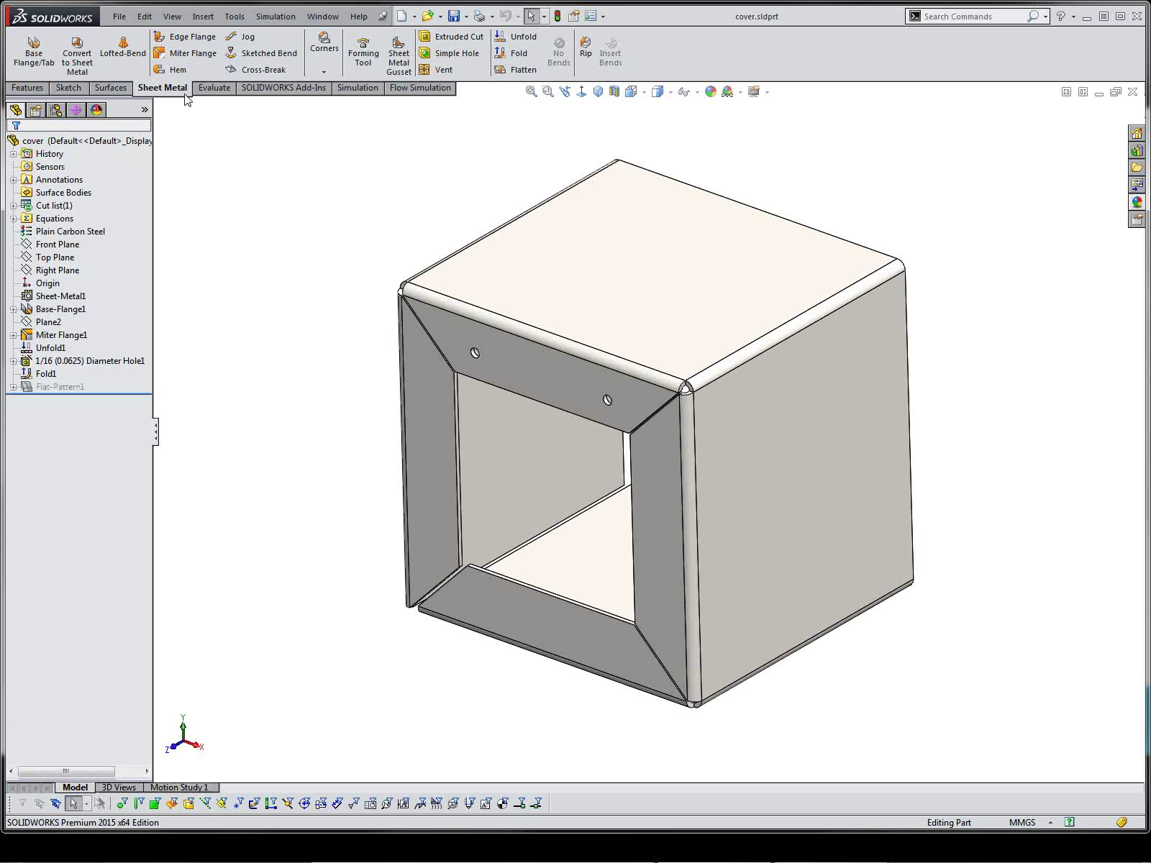
left_click(512, 75)
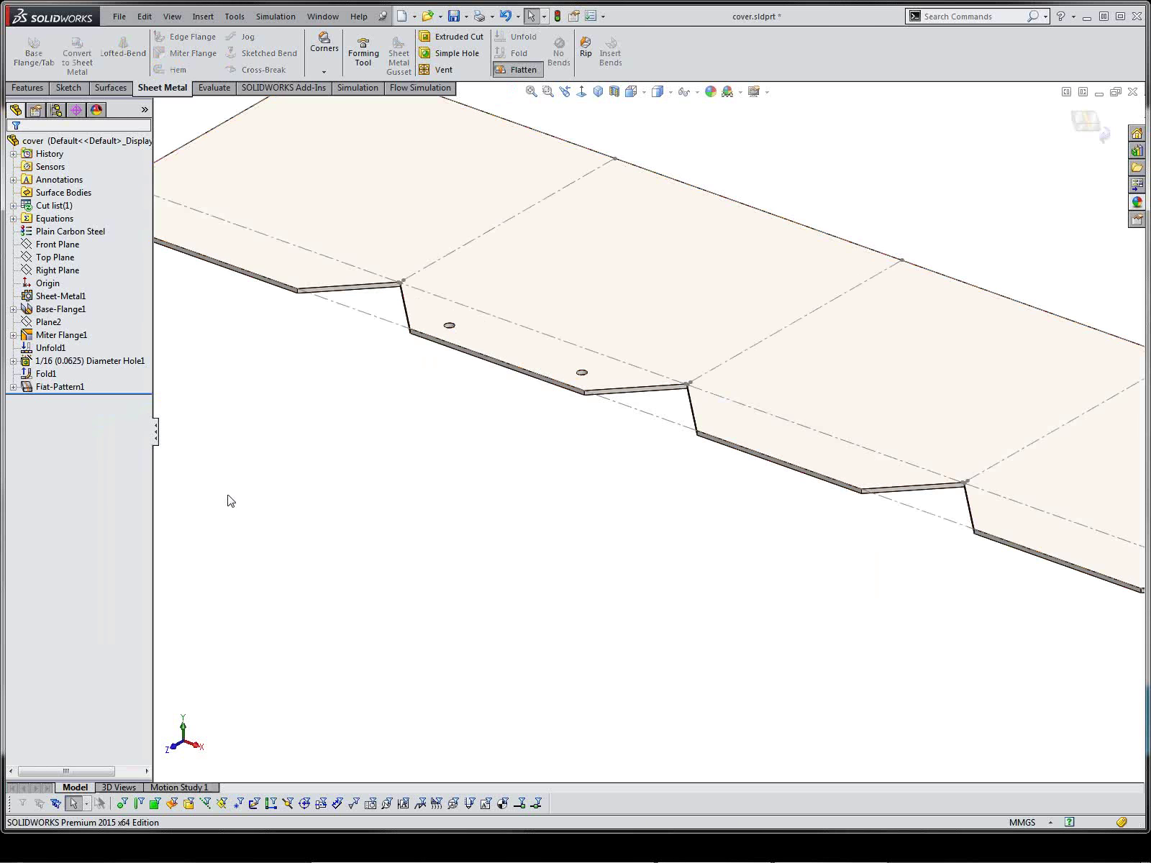
left_click(84, 387)
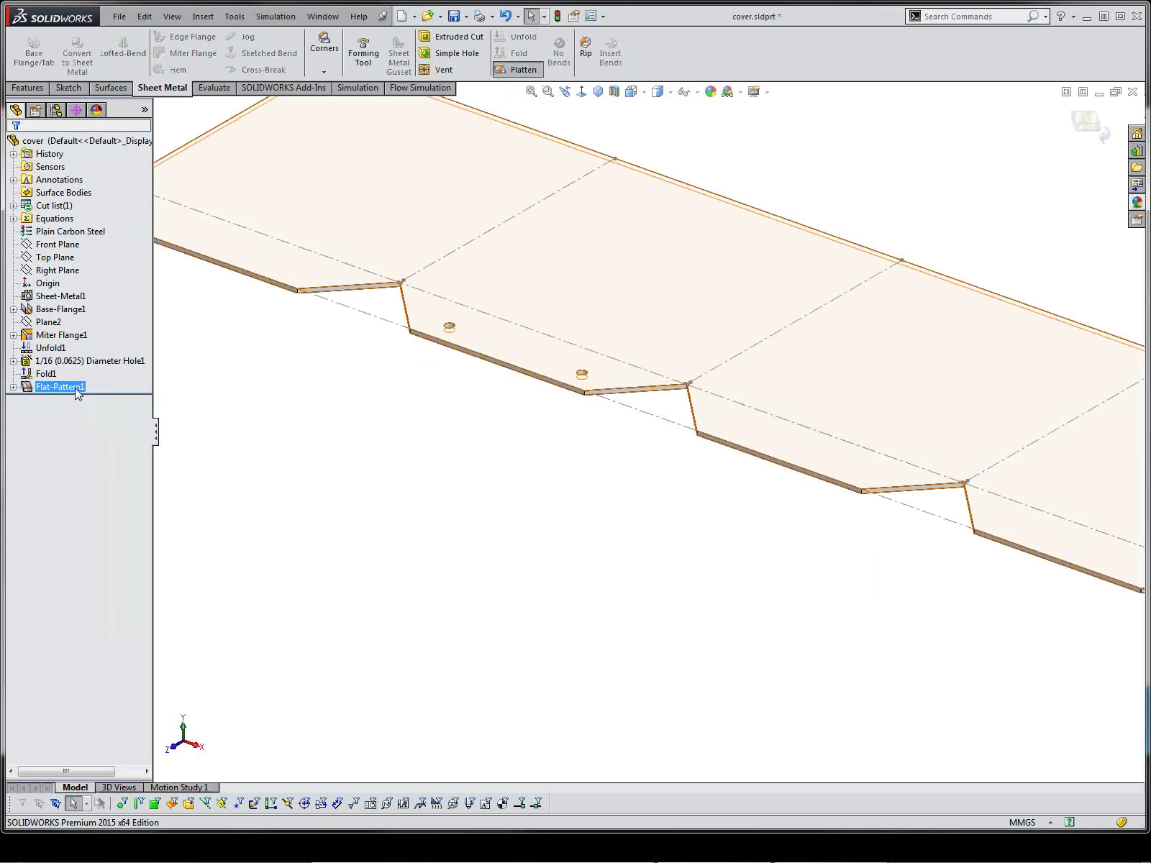
right_click(75, 387)
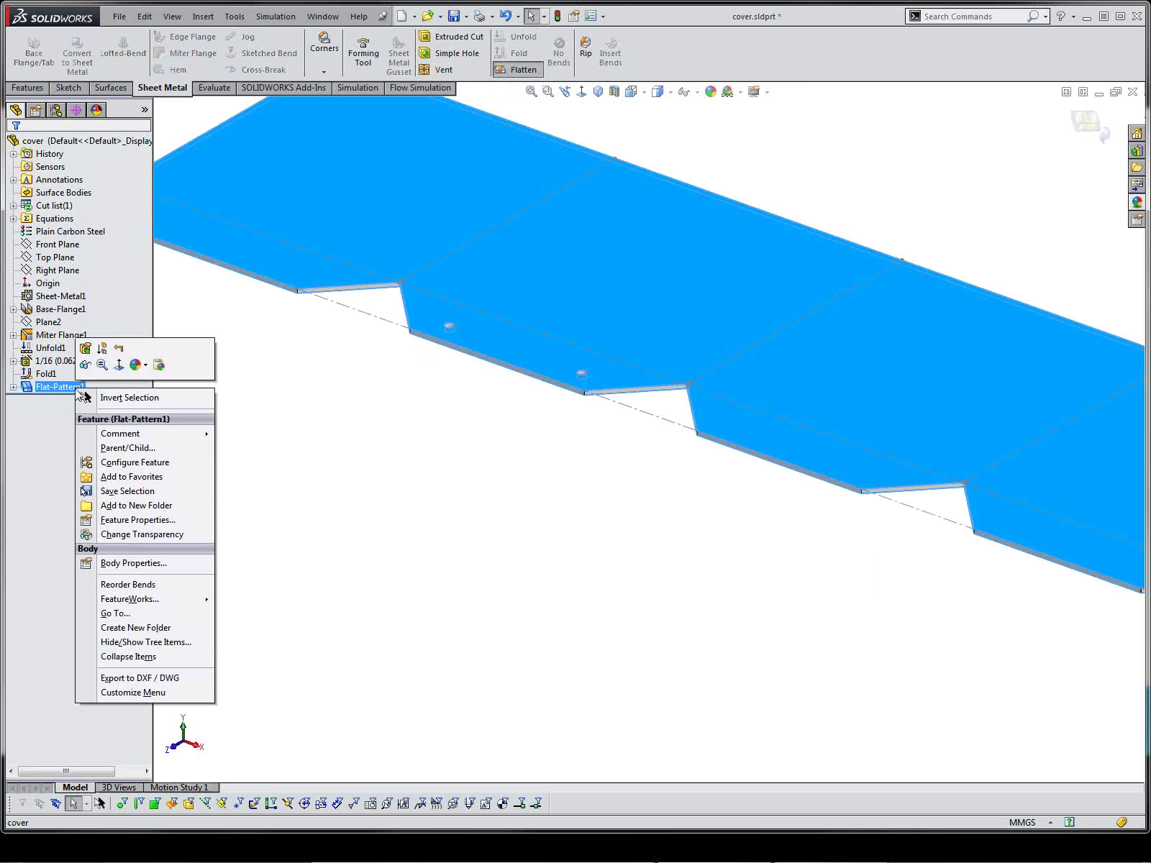
left_click(103, 350)
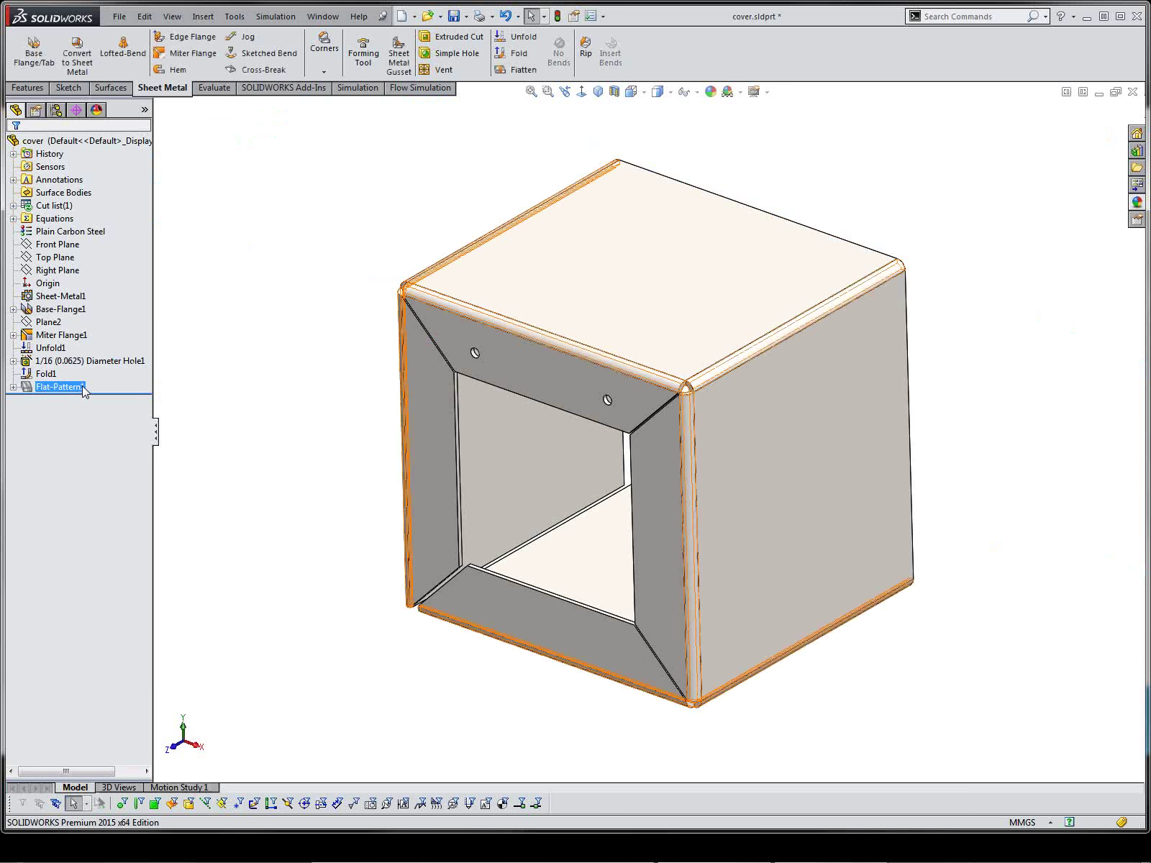
left_click(386, 162)
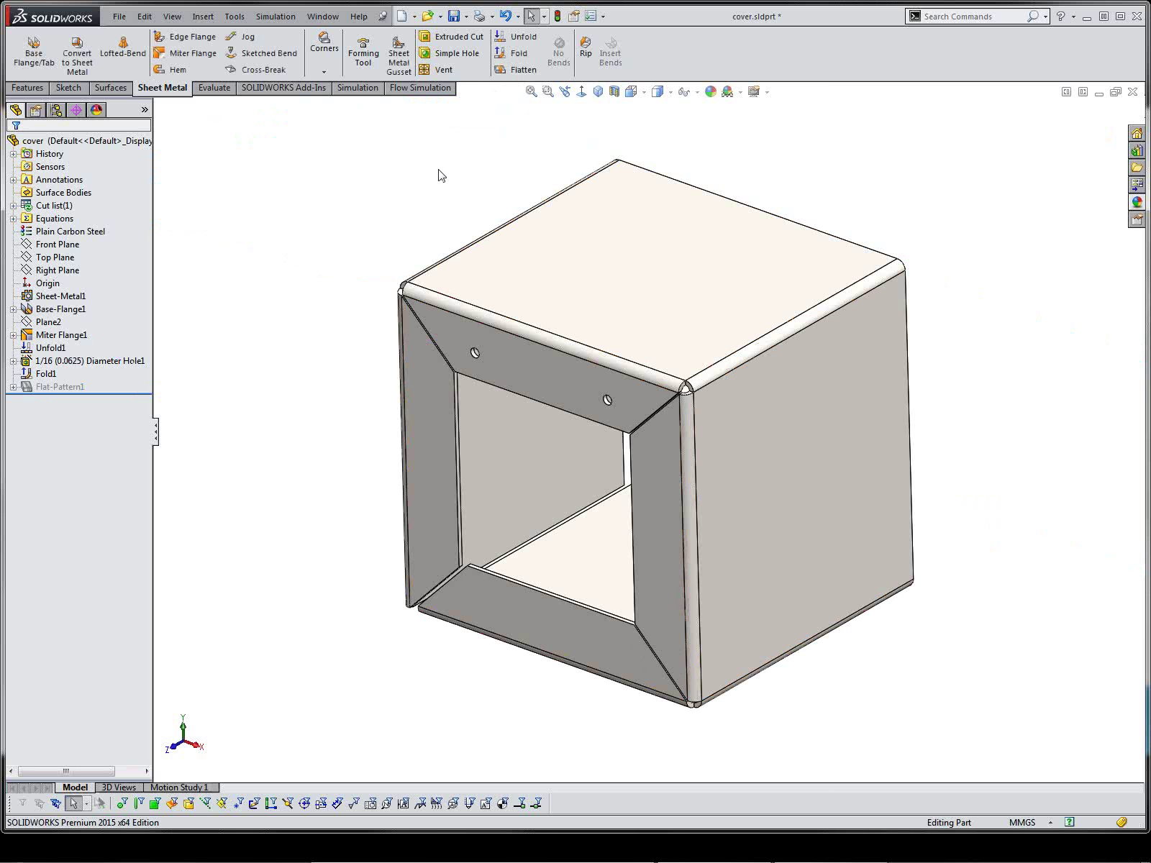
Make a new drawing from the cover part's Default configuration using a Training Templates template
left_click(416, 18)
left_click(57, 110)
left_click(107, 159)
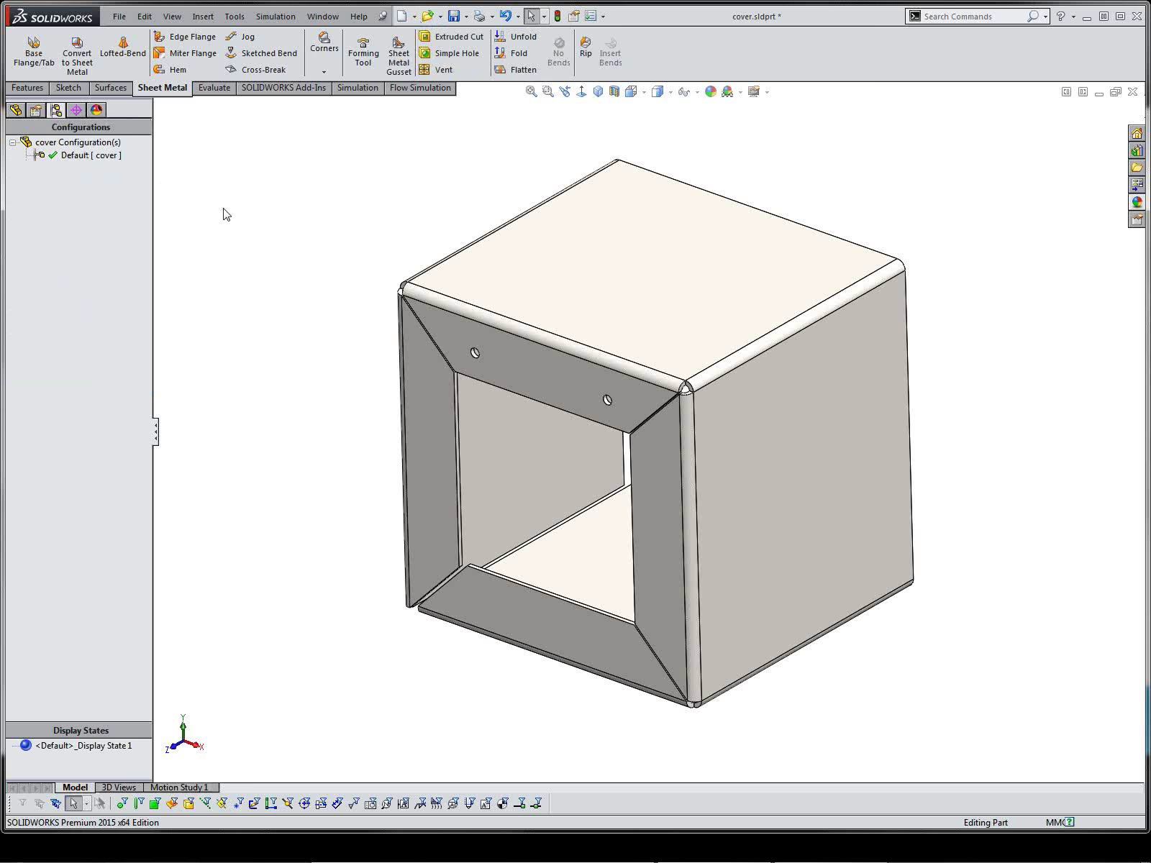
left_click(415, 17)
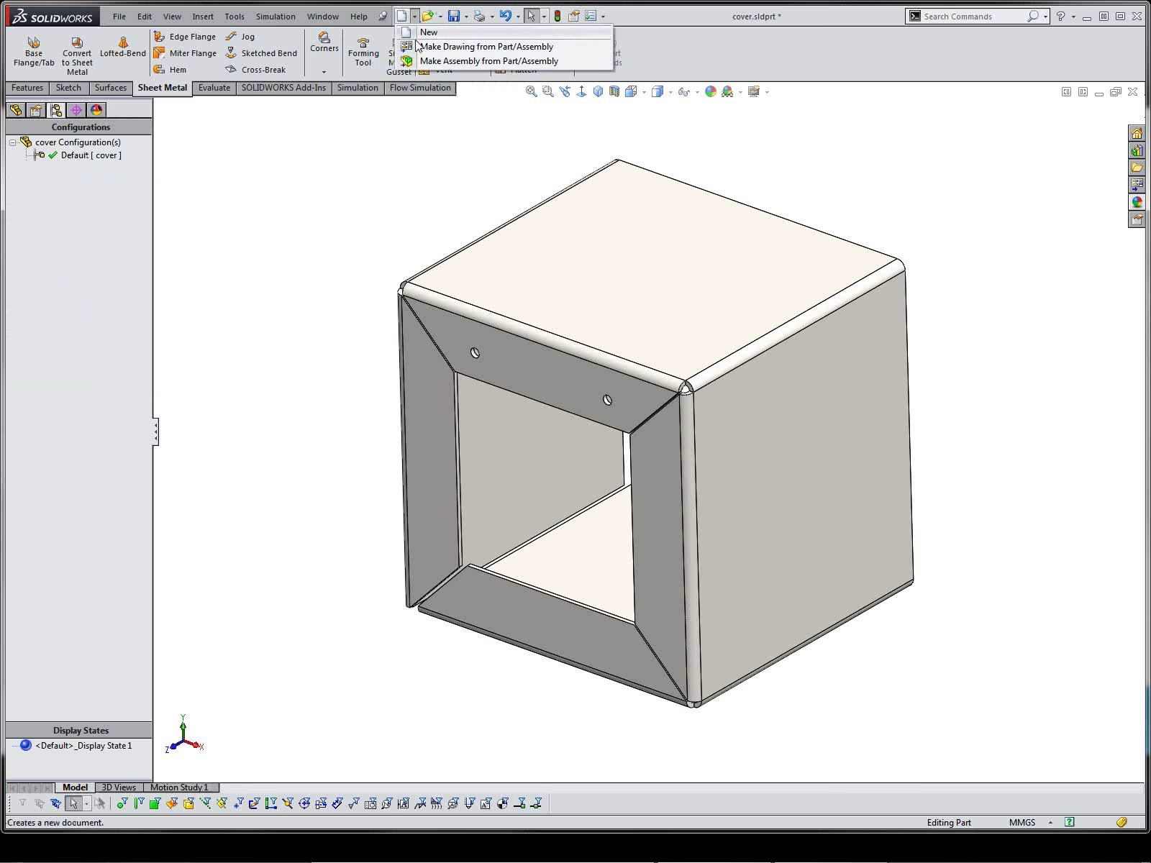
left_click(431, 46)
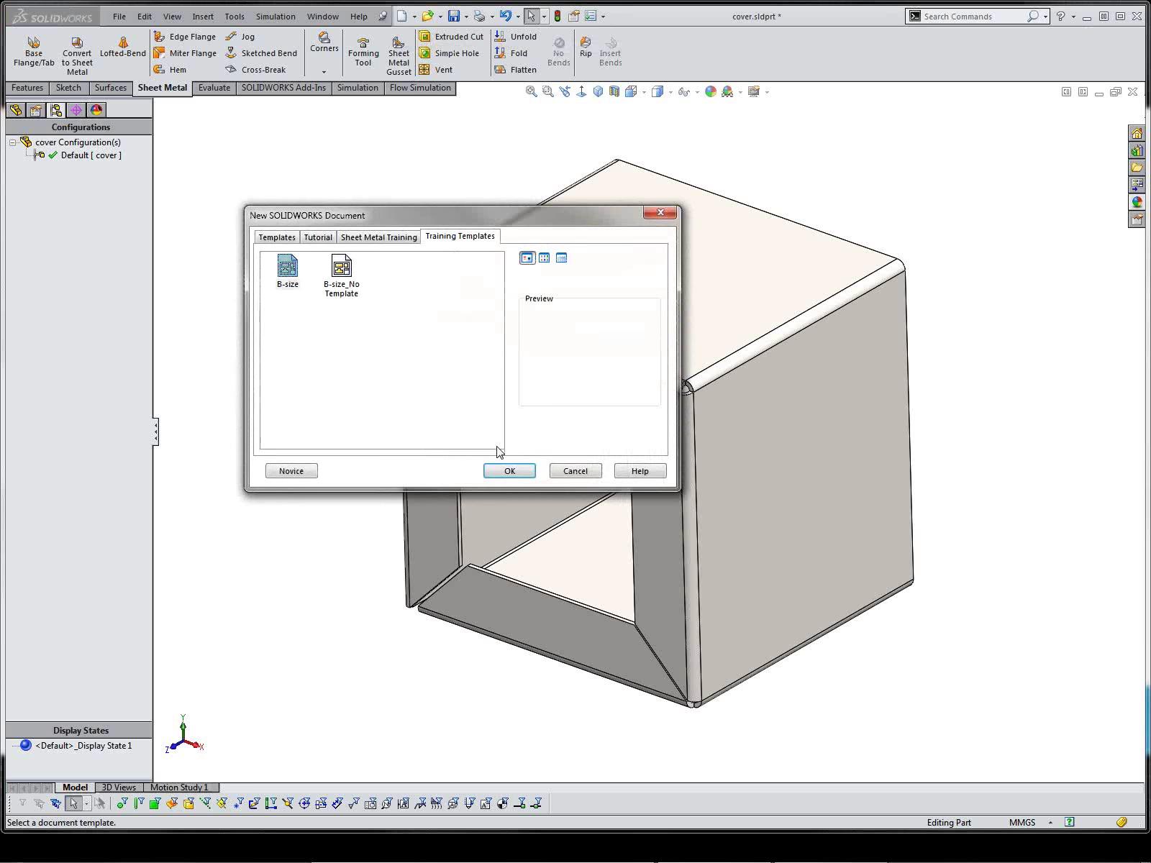
left_click(509, 471)
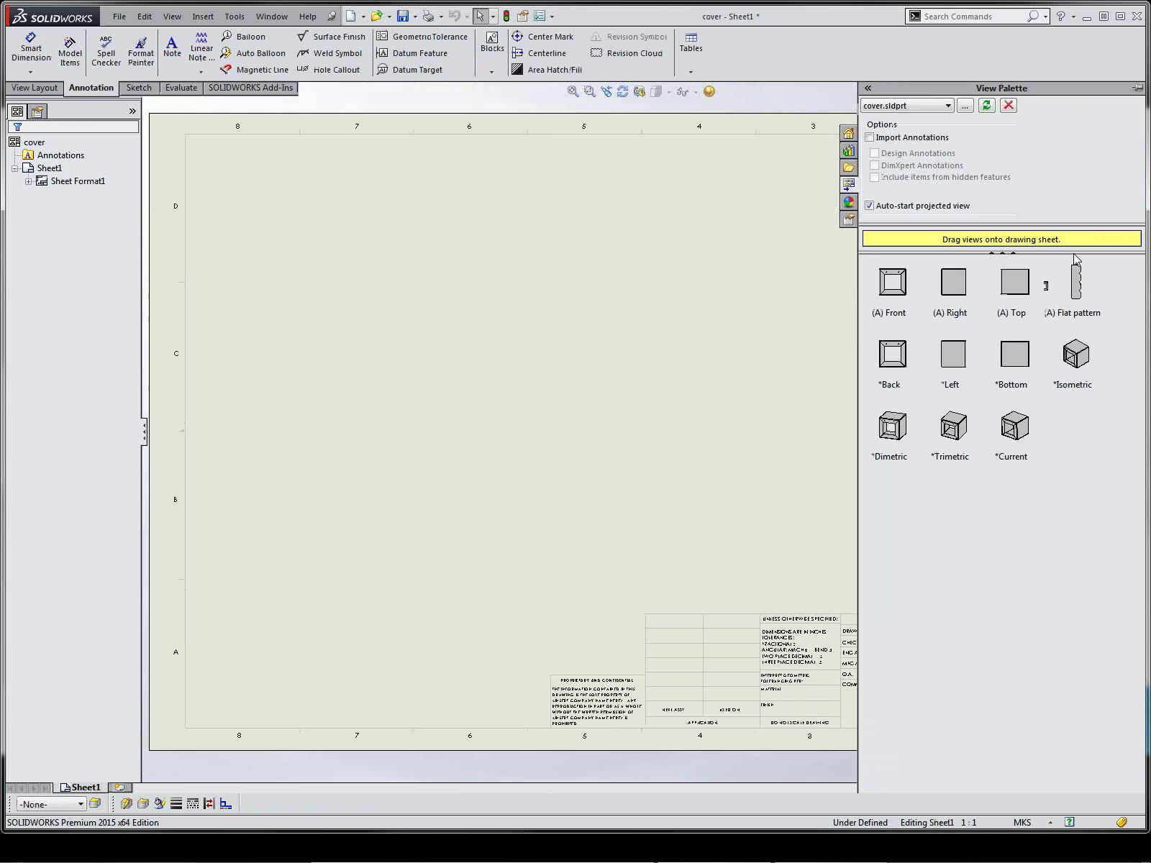
Place the Flat pattern view from the View Palette on Sheet1 with one projected view
left_click_drag(1077, 300, 380, 495)
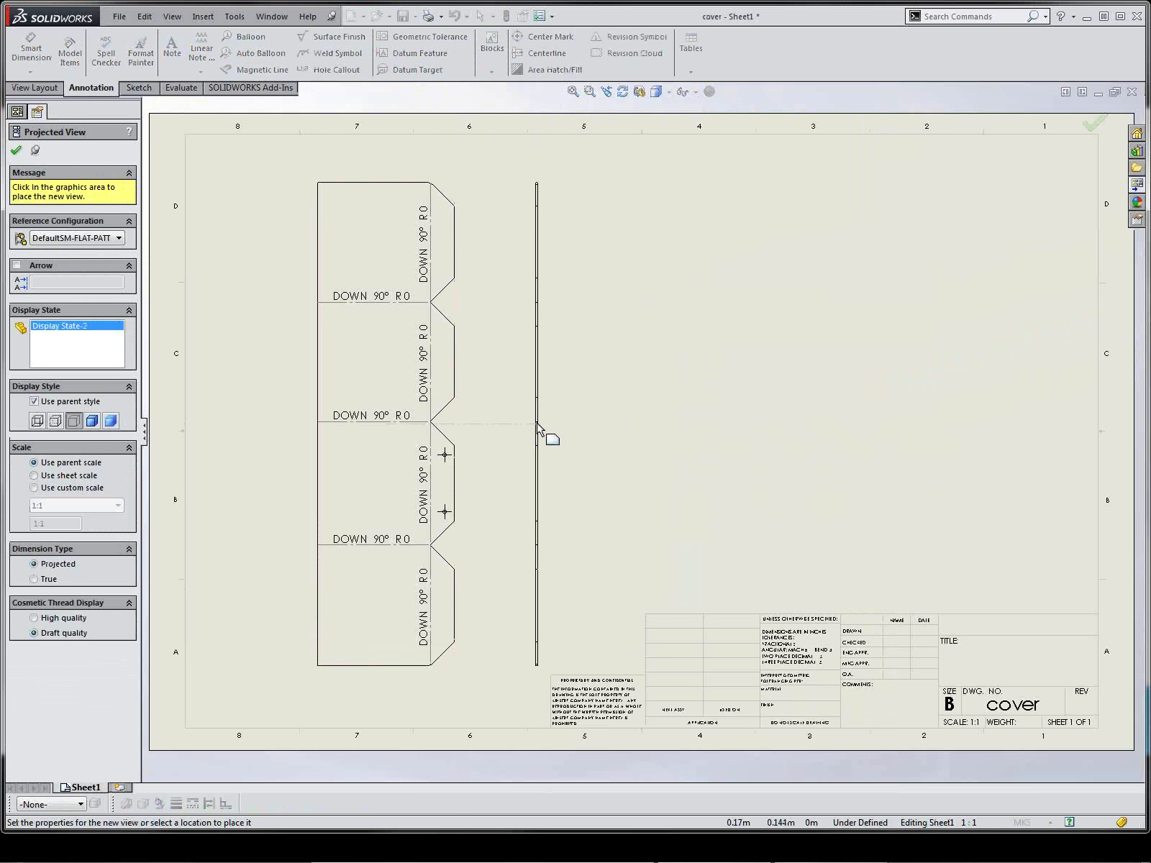
key("Escape")
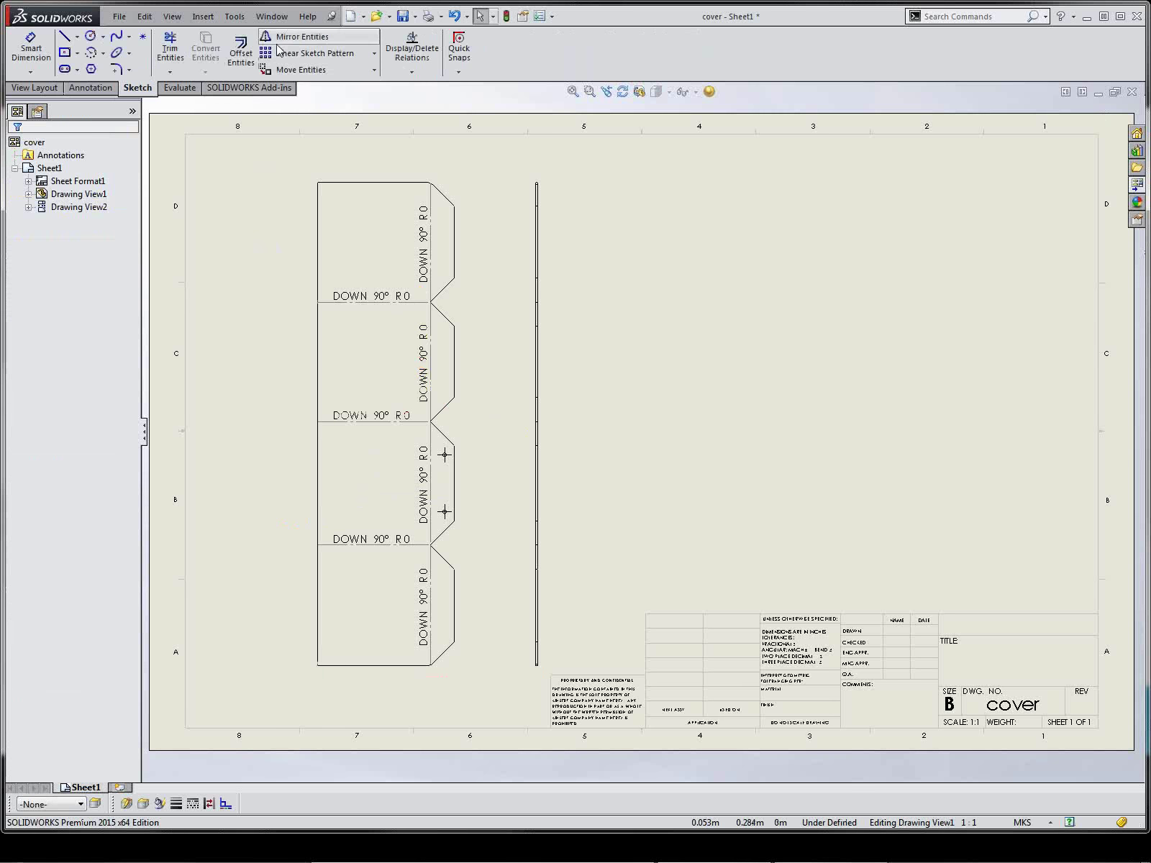
Save the drawing as cover.SLDDRW using Save All so cover.sldprt is saved too
left_click(403, 16)
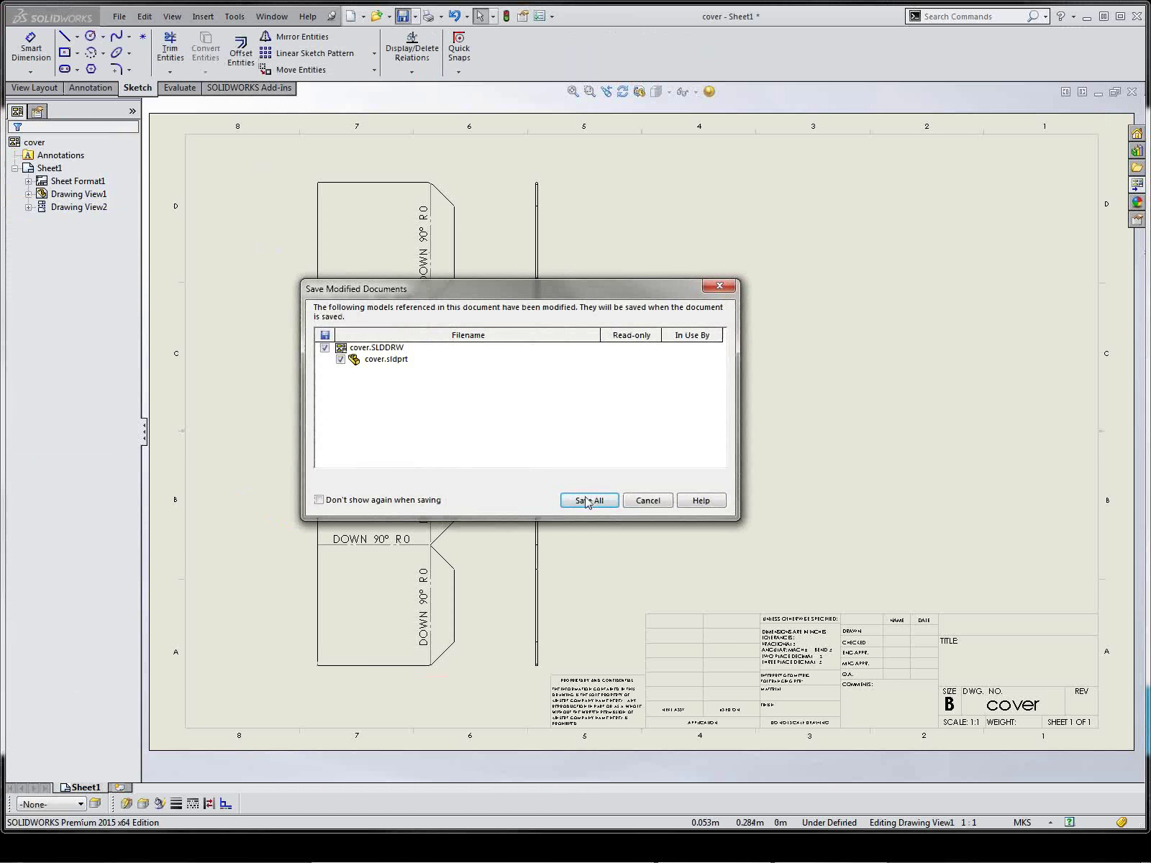
left_click(590, 502)
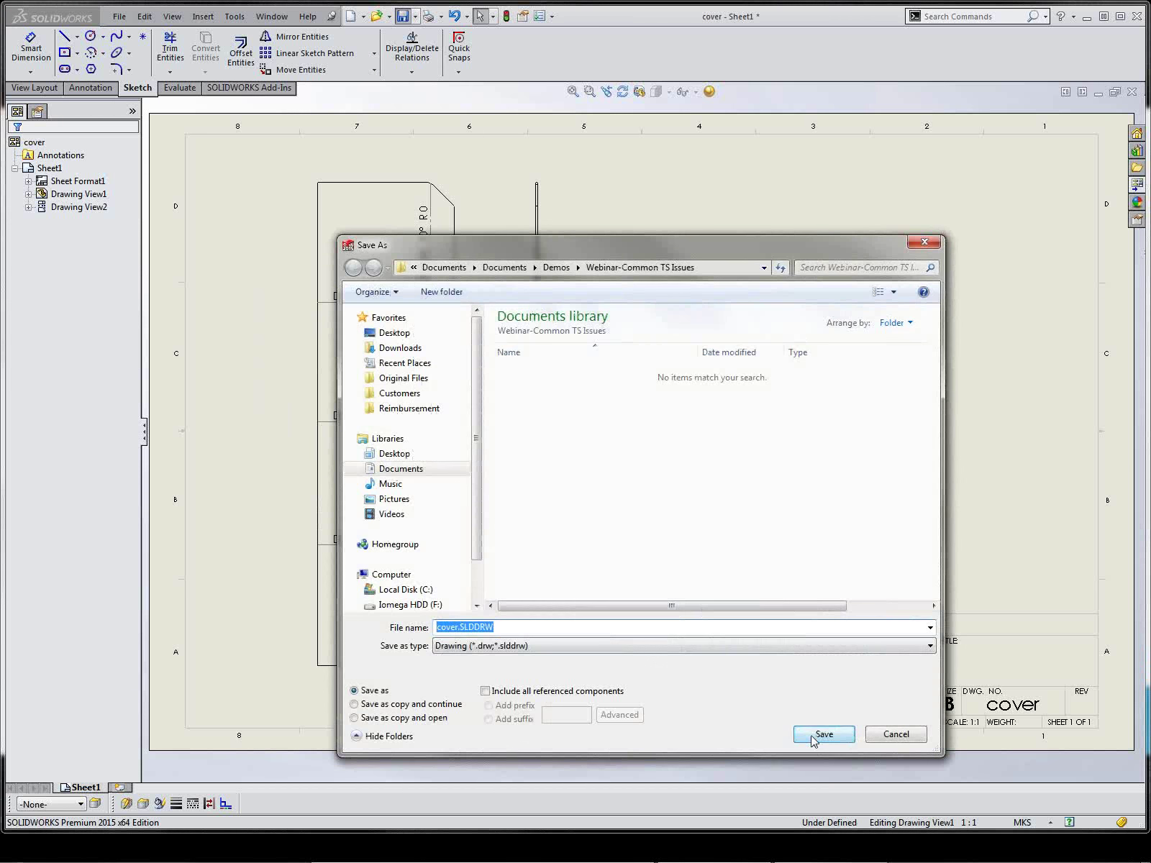
left_click(813, 737)
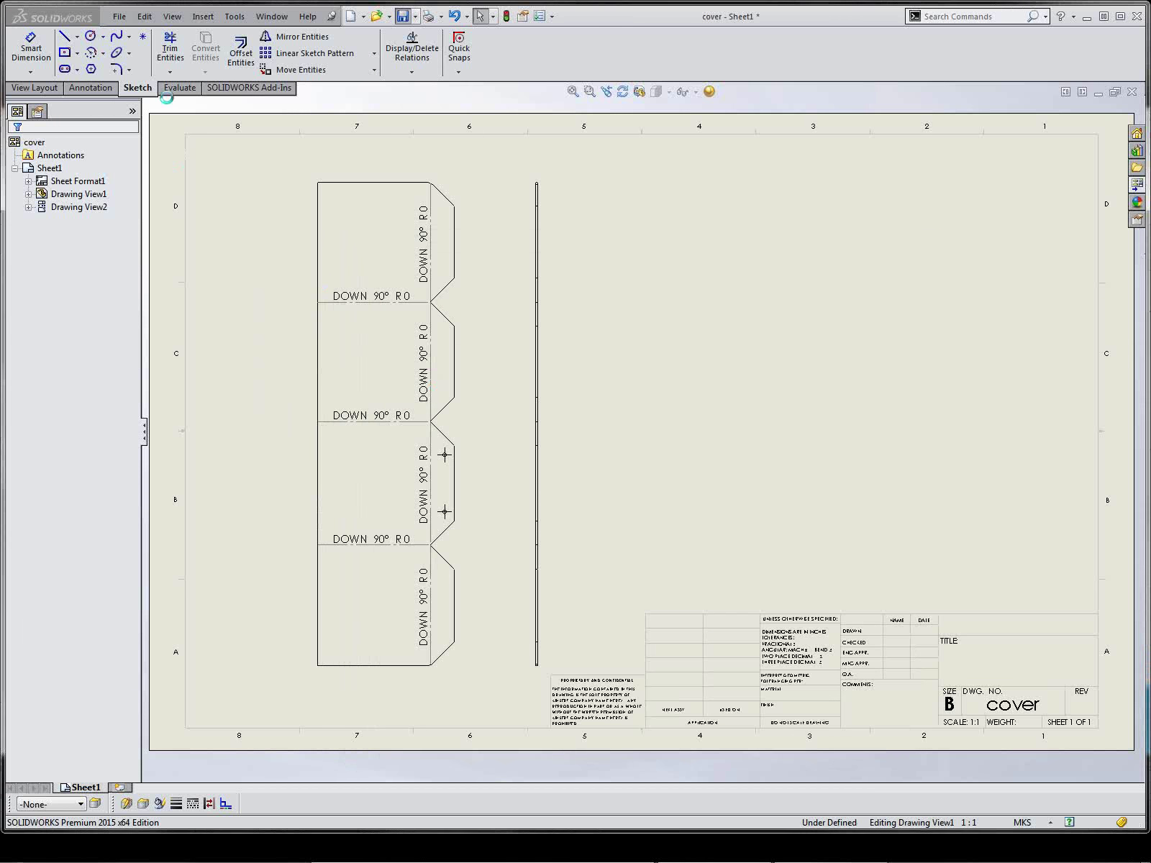
left_click(272, 16)
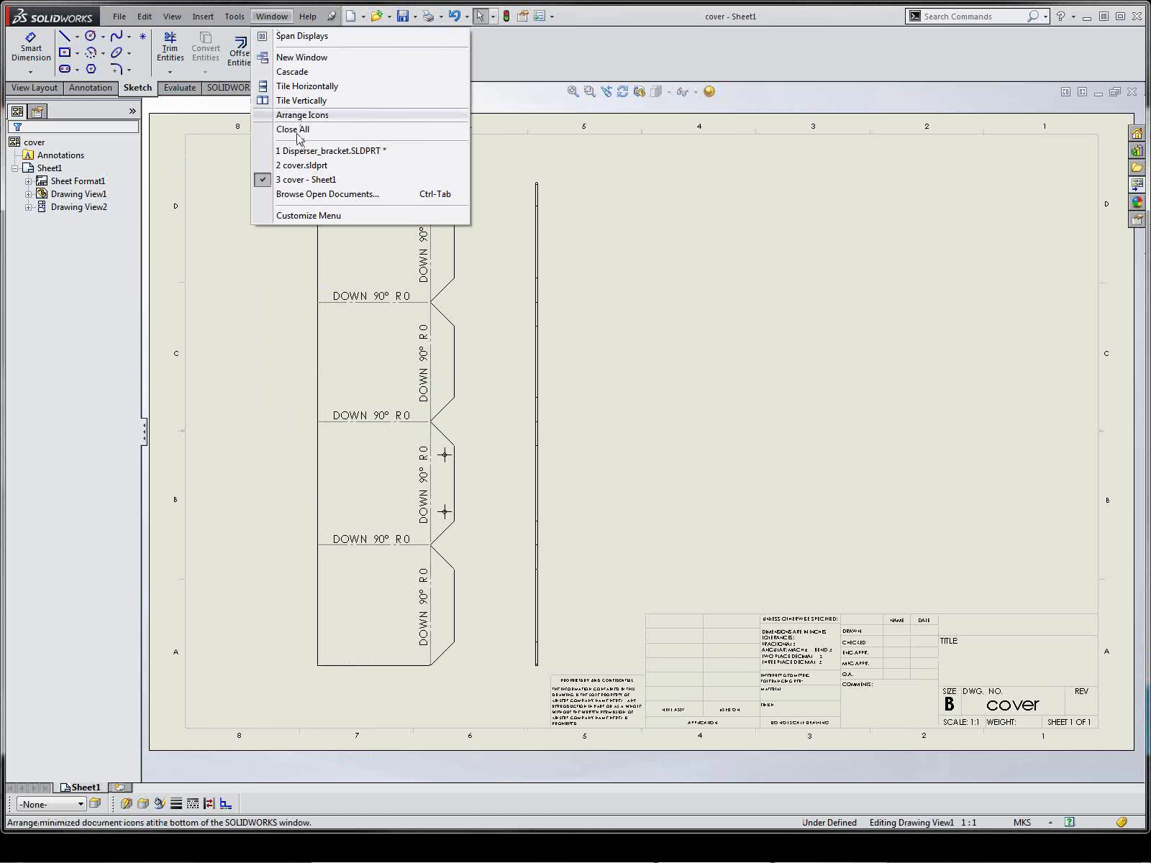
Switch to cover.sldprt and activate DefaultSM-FLAT-PATTERN under the Default configuration
left_click(300, 165)
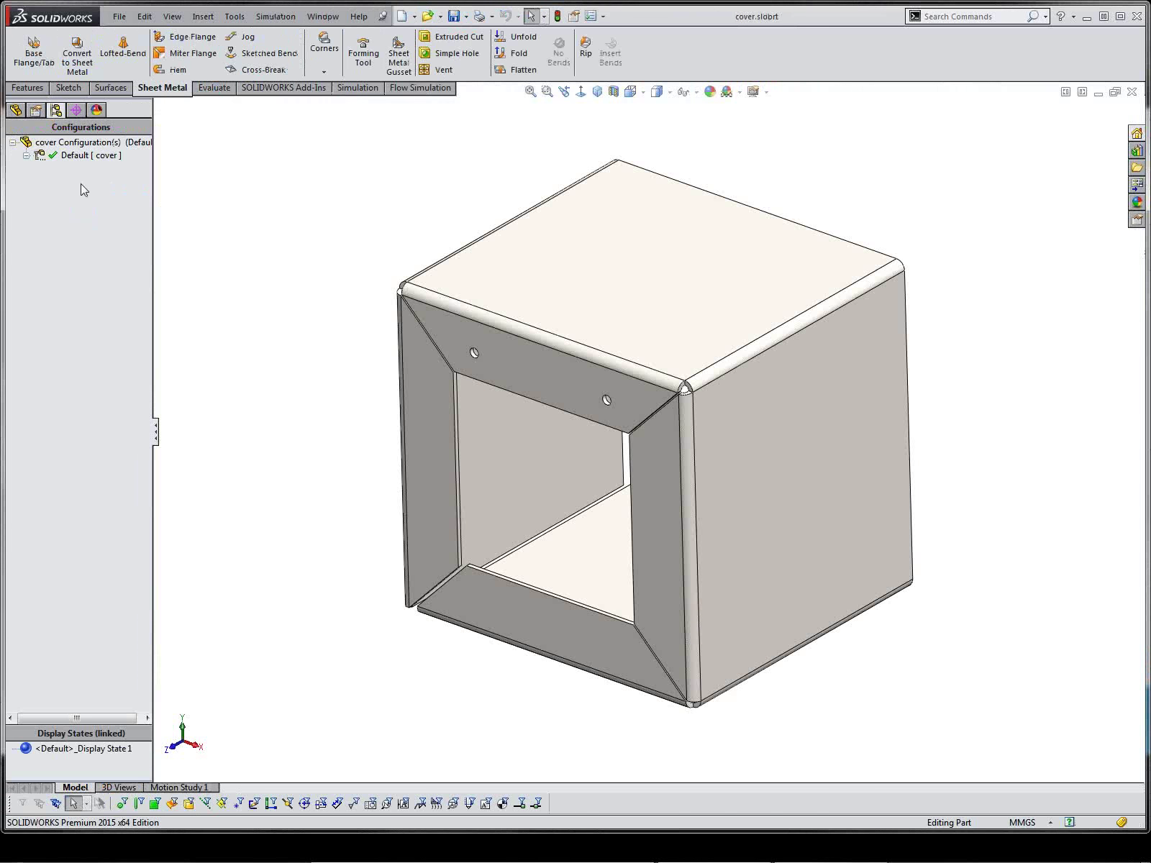
left_click(27, 157)
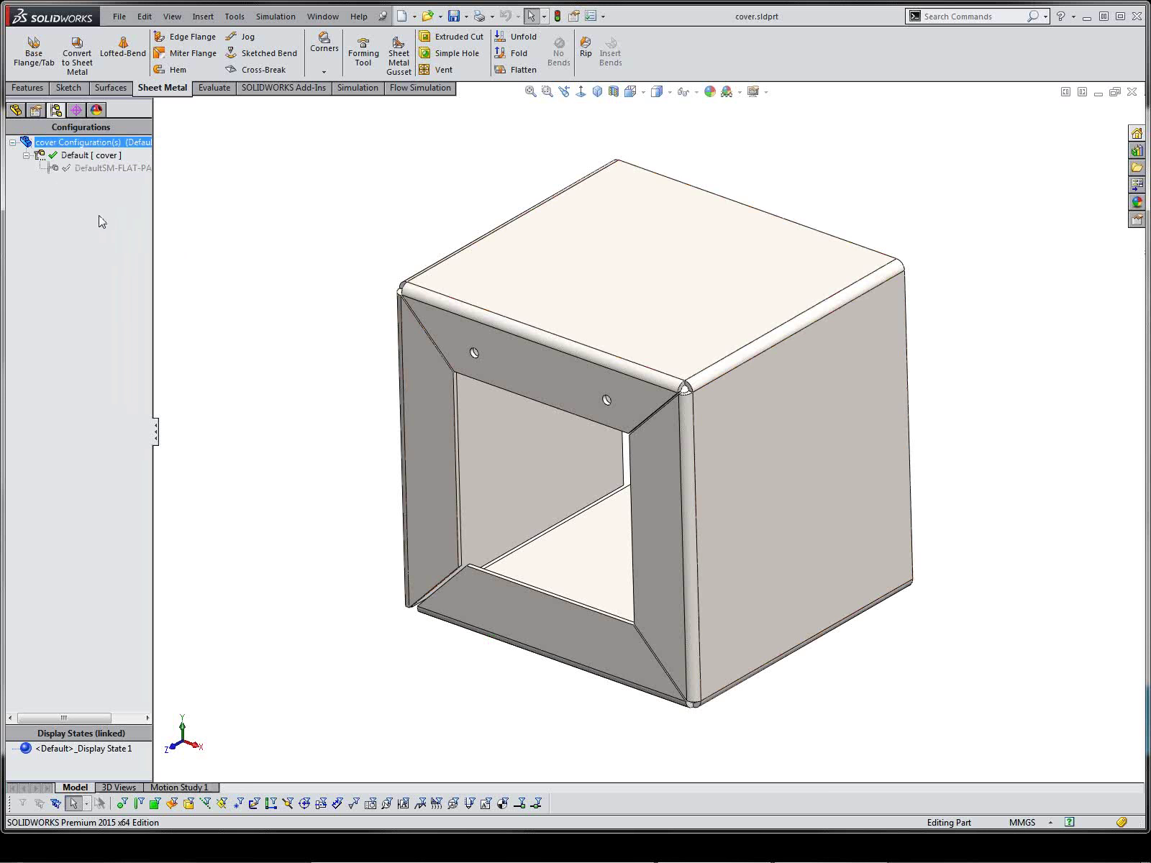
right_click(78, 170)
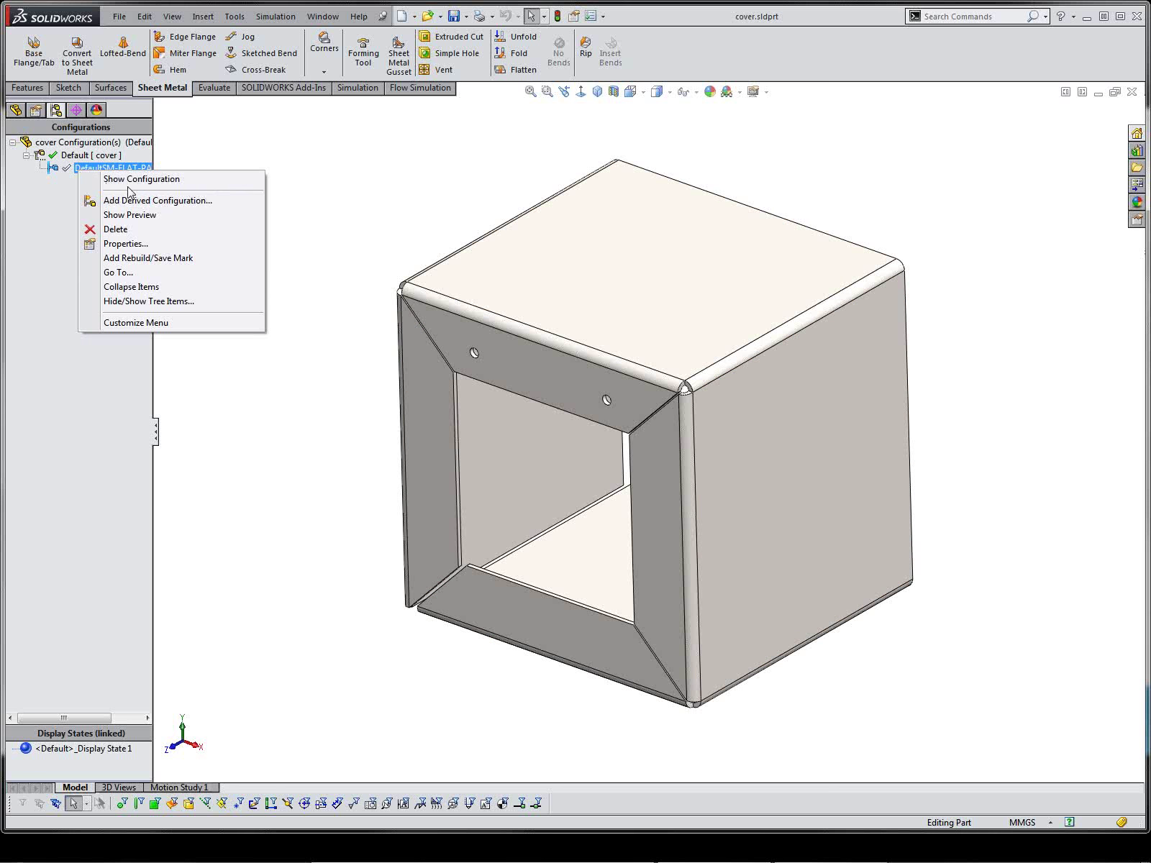
left_click(188, 178)
double_click(129, 166)
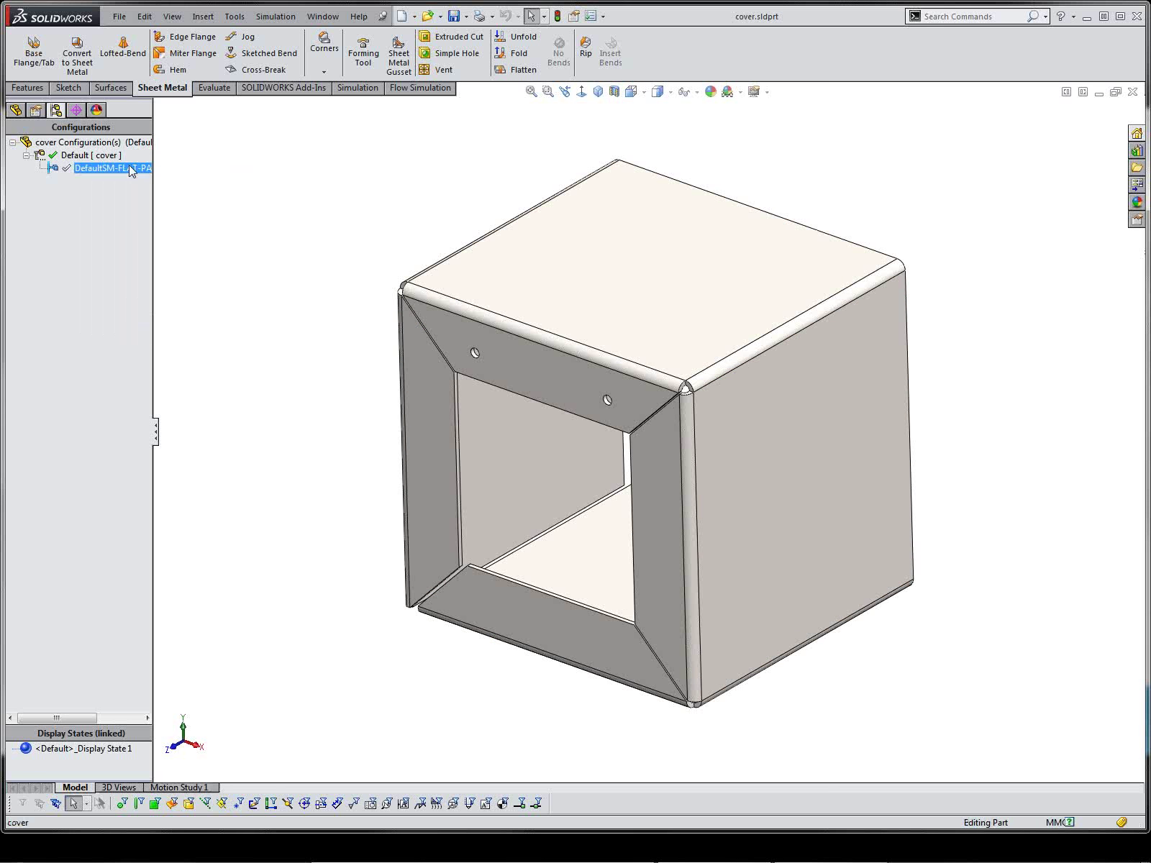
Suppress Flat-Pattern1 so the cover refolds
left_click(15, 110)
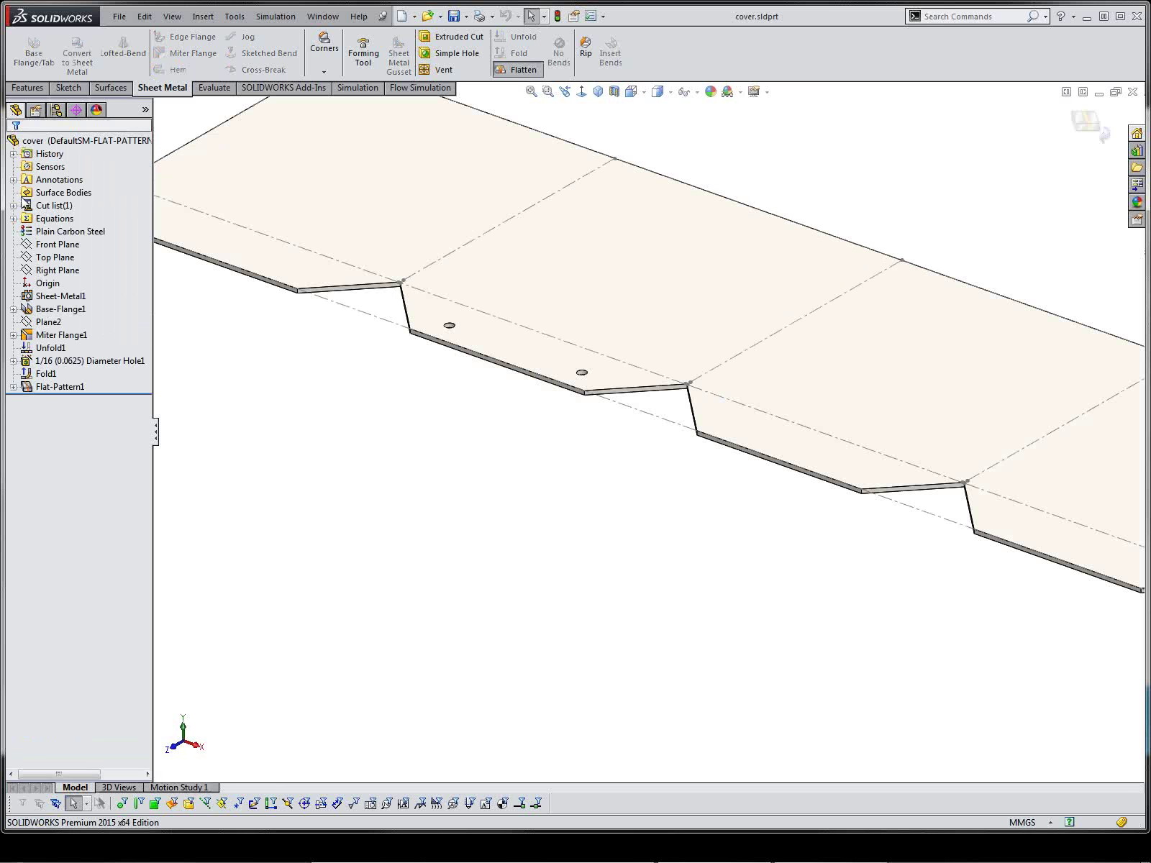
left_click(61, 387)
mouse_move(56, 393)
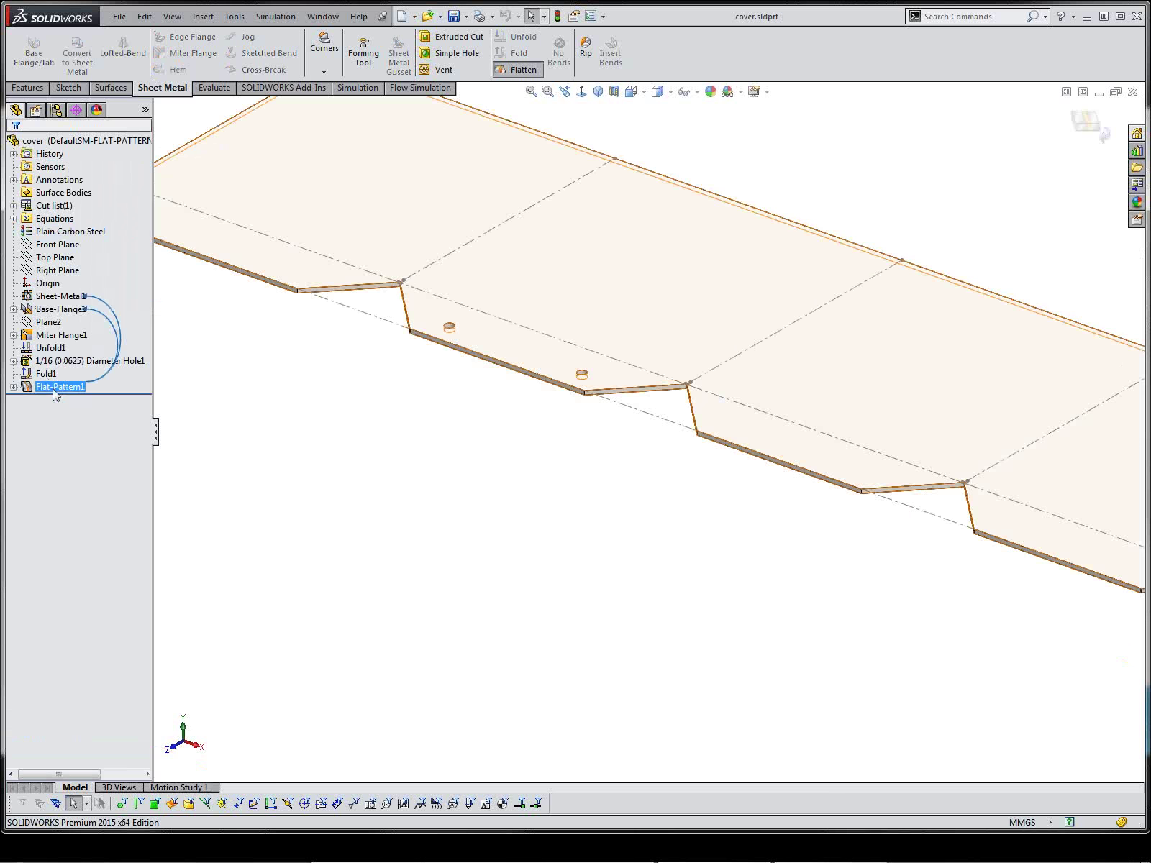
right_click(56, 393)
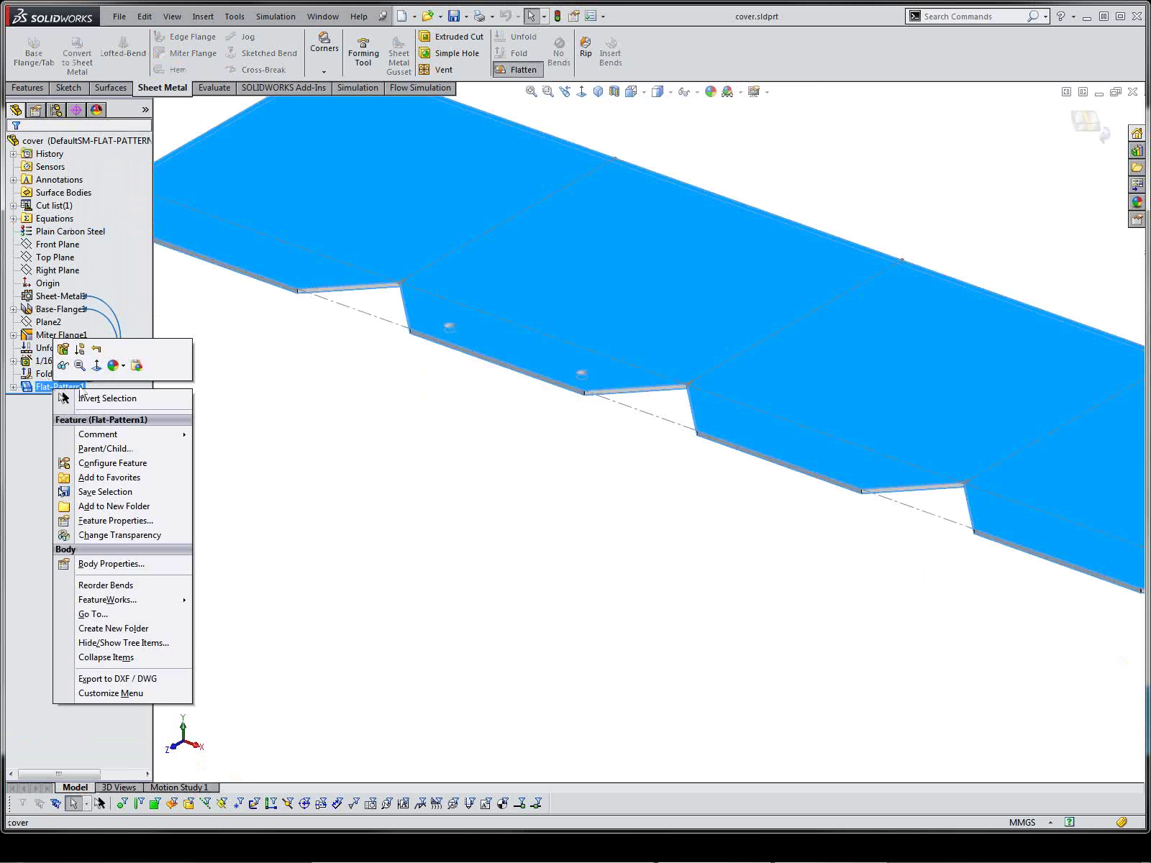
left_click(85, 356)
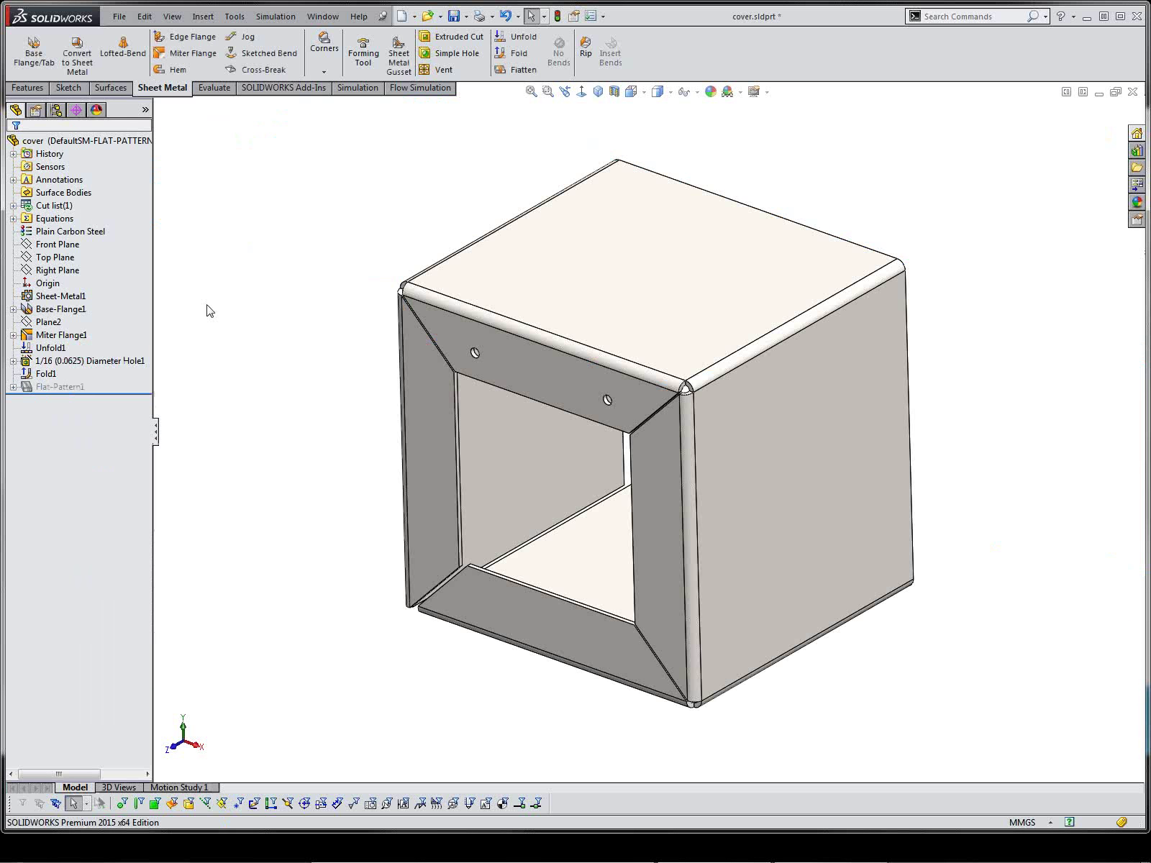
Reactivate the DefaultSM-FLAT-PATTERN configuration
left_click(56, 110)
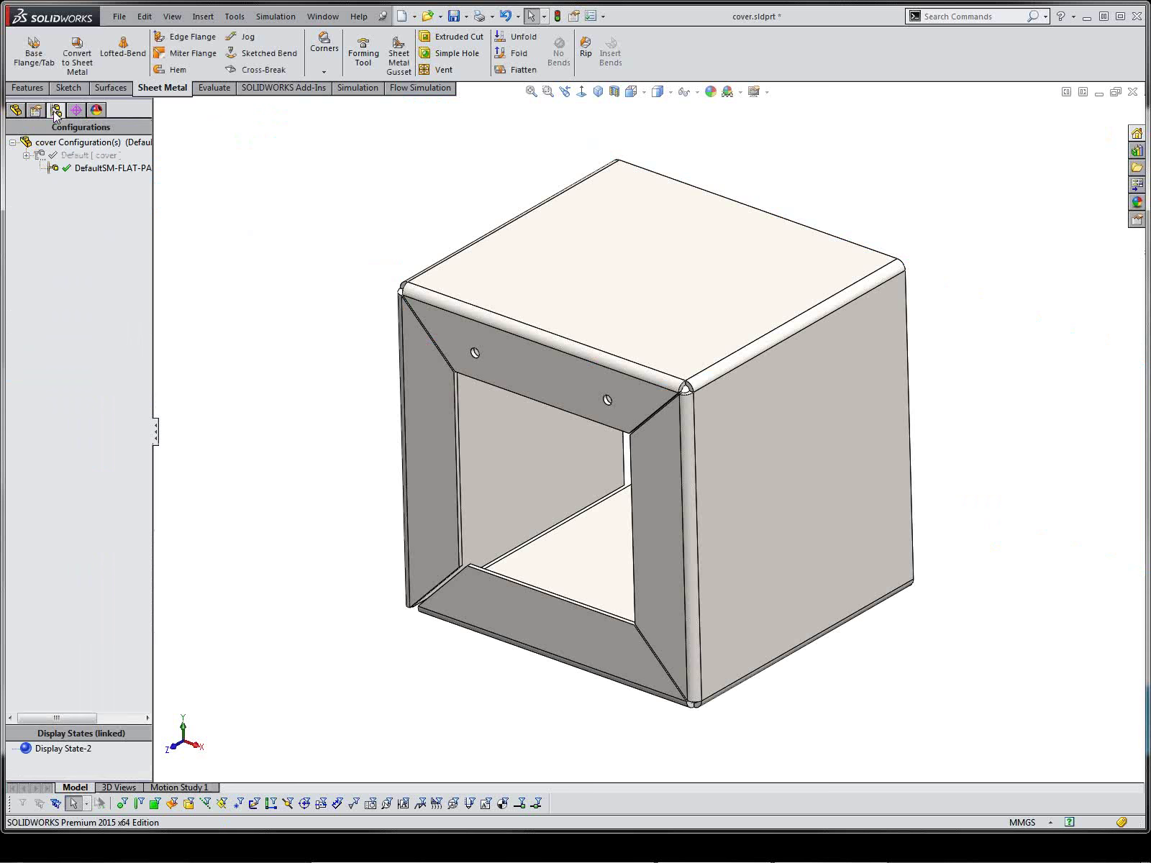
left_click(76, 156)
left_click(77, 170)
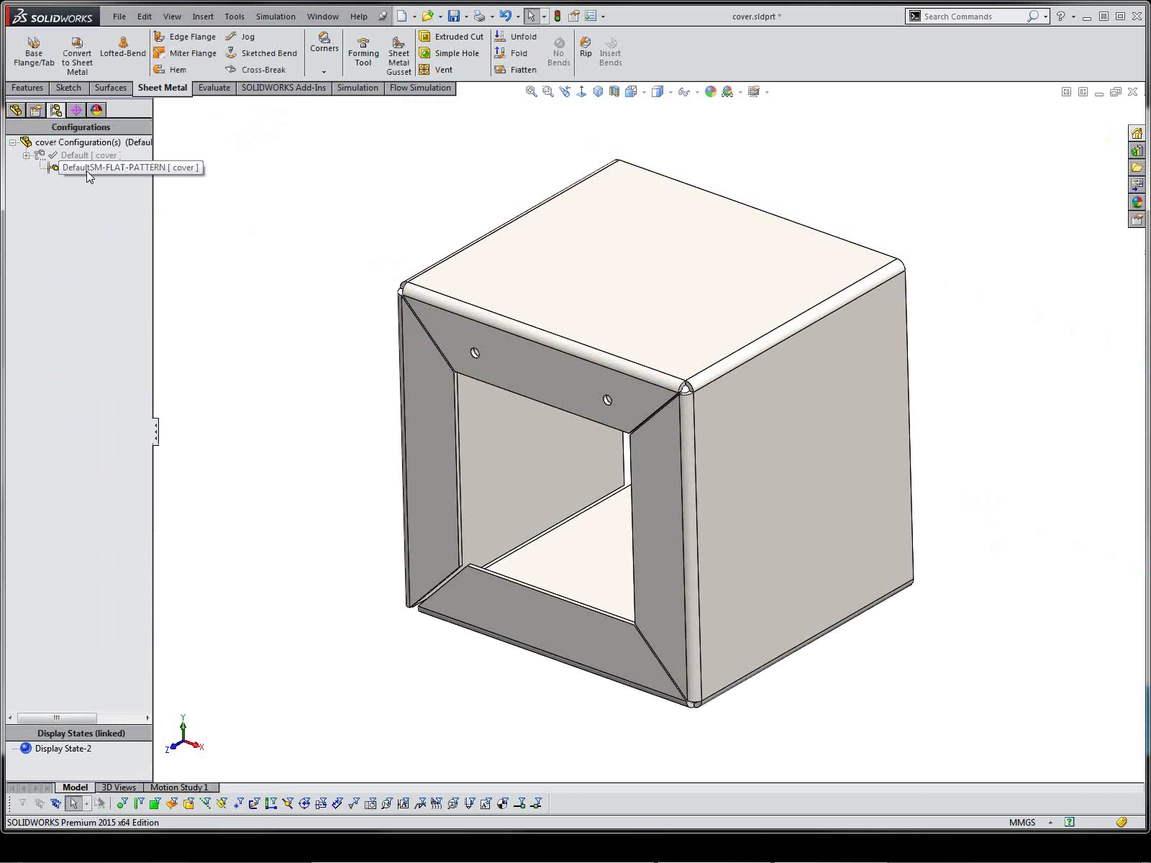
double_click(88, 173)
Unsuppress Flat-Pattern1 to flatten the cover again
left_click(15, 110)
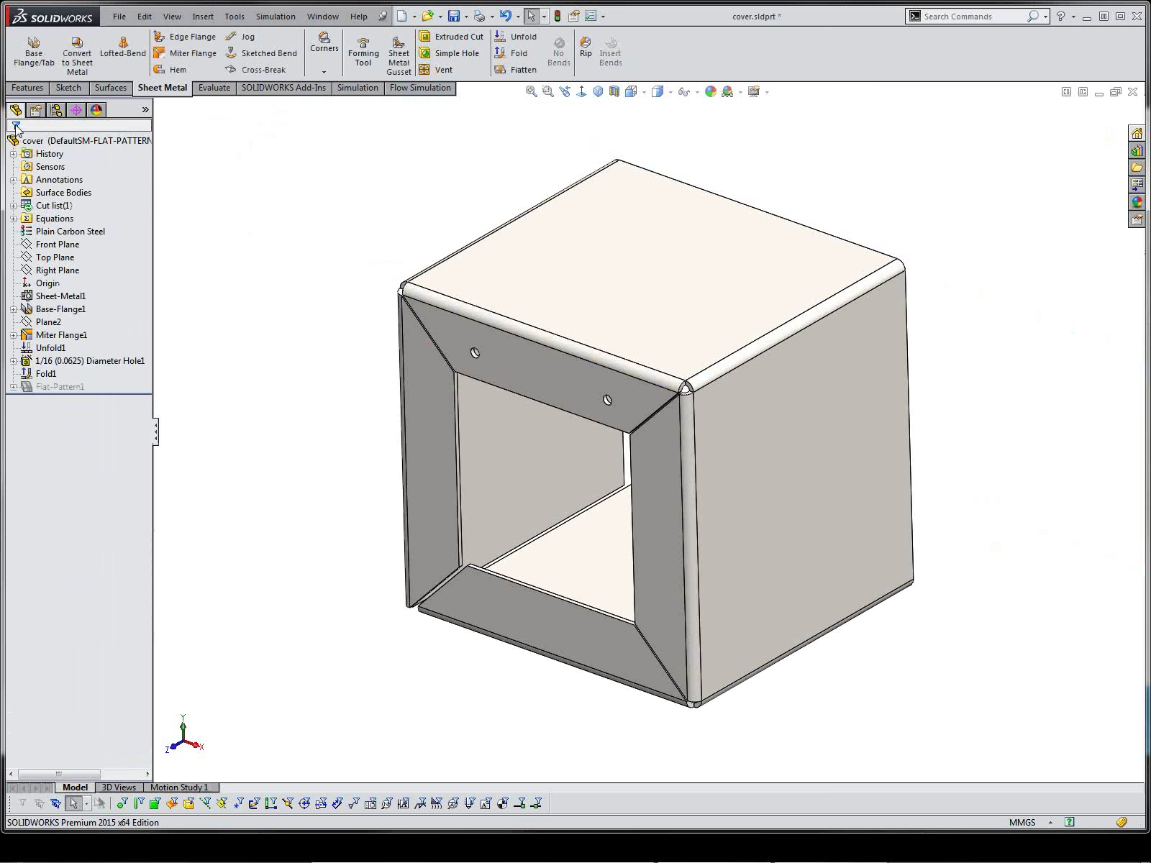
left_click(62, 389)
right_click(63, 390)
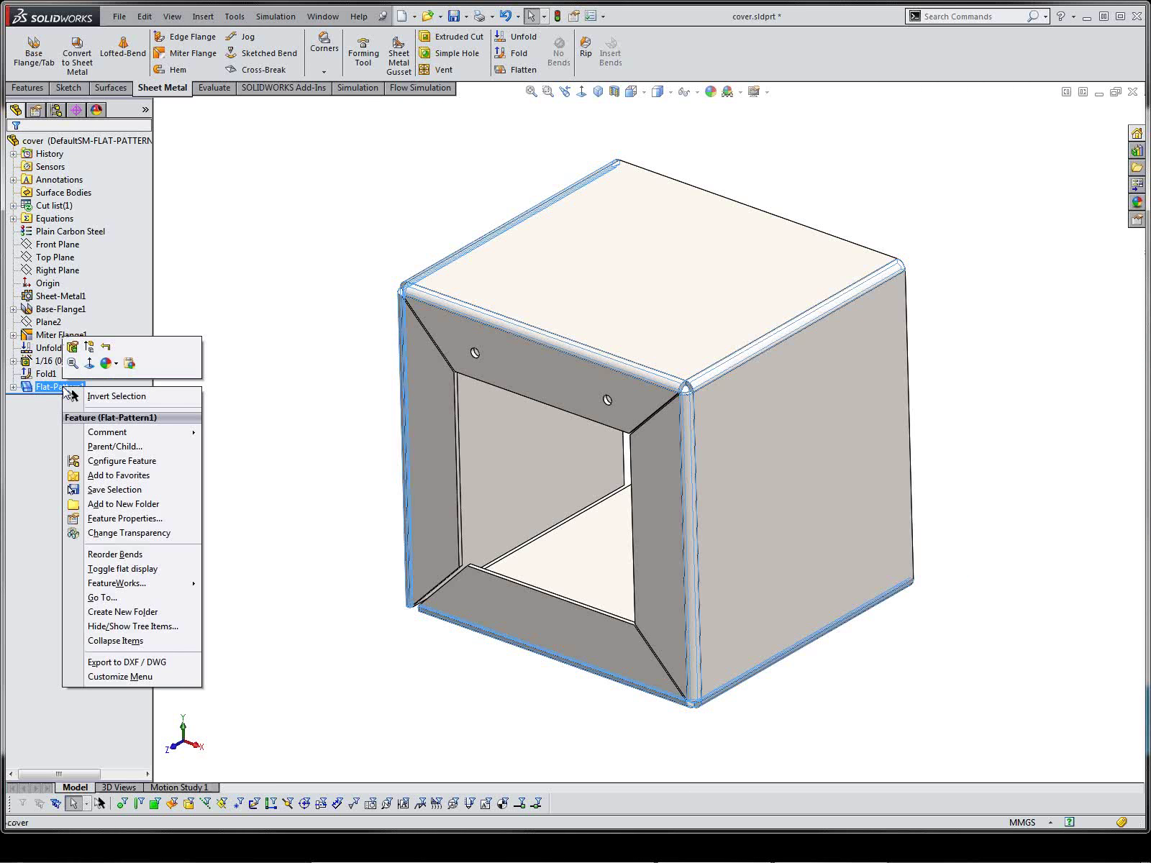
left_click(77, 343)
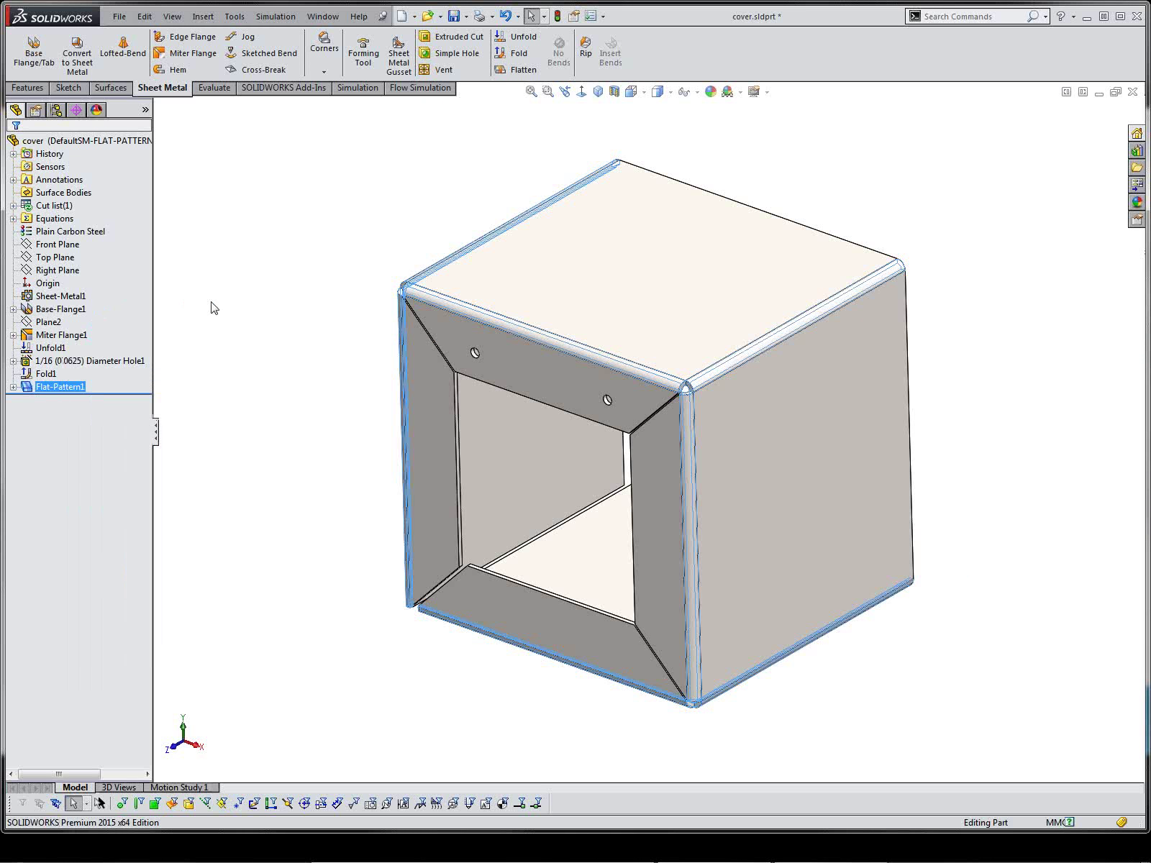
Make the folded Default configuration active
left_click(56, 110)
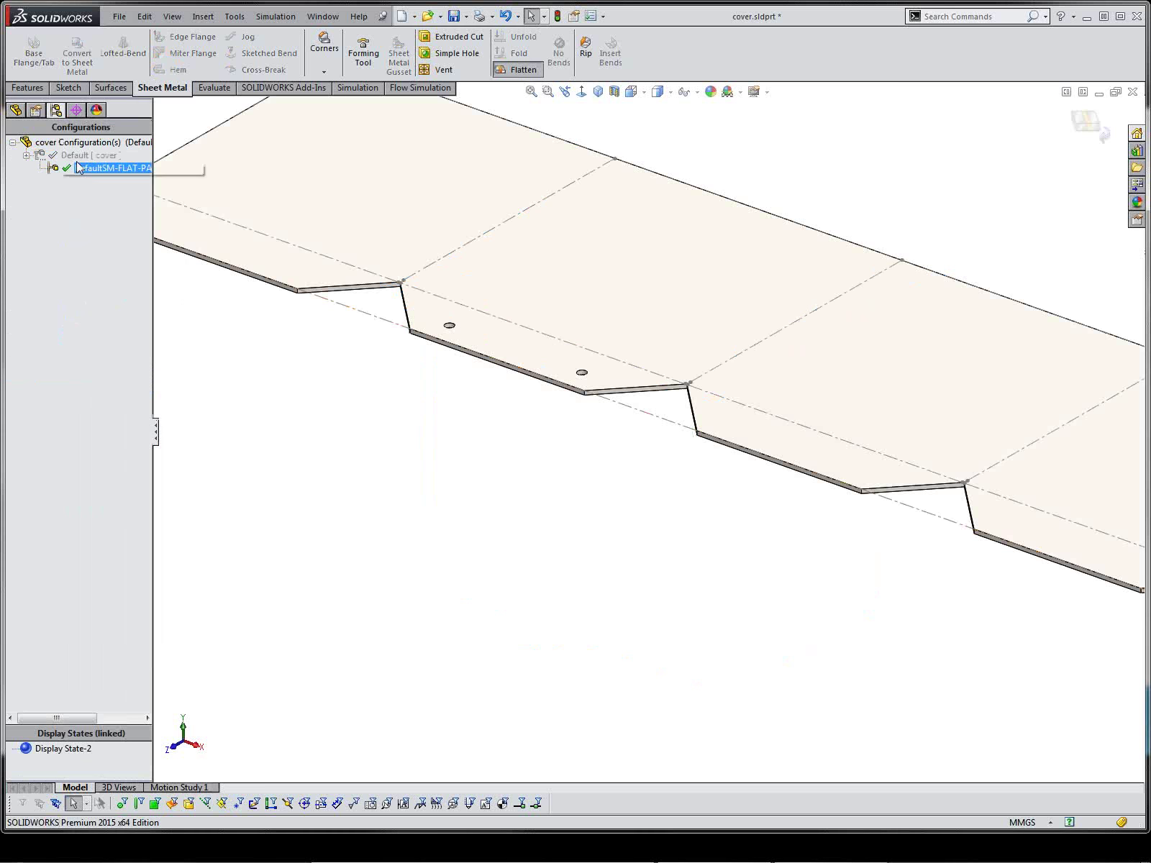
left_click(85, 155)
right_click(79, 160)
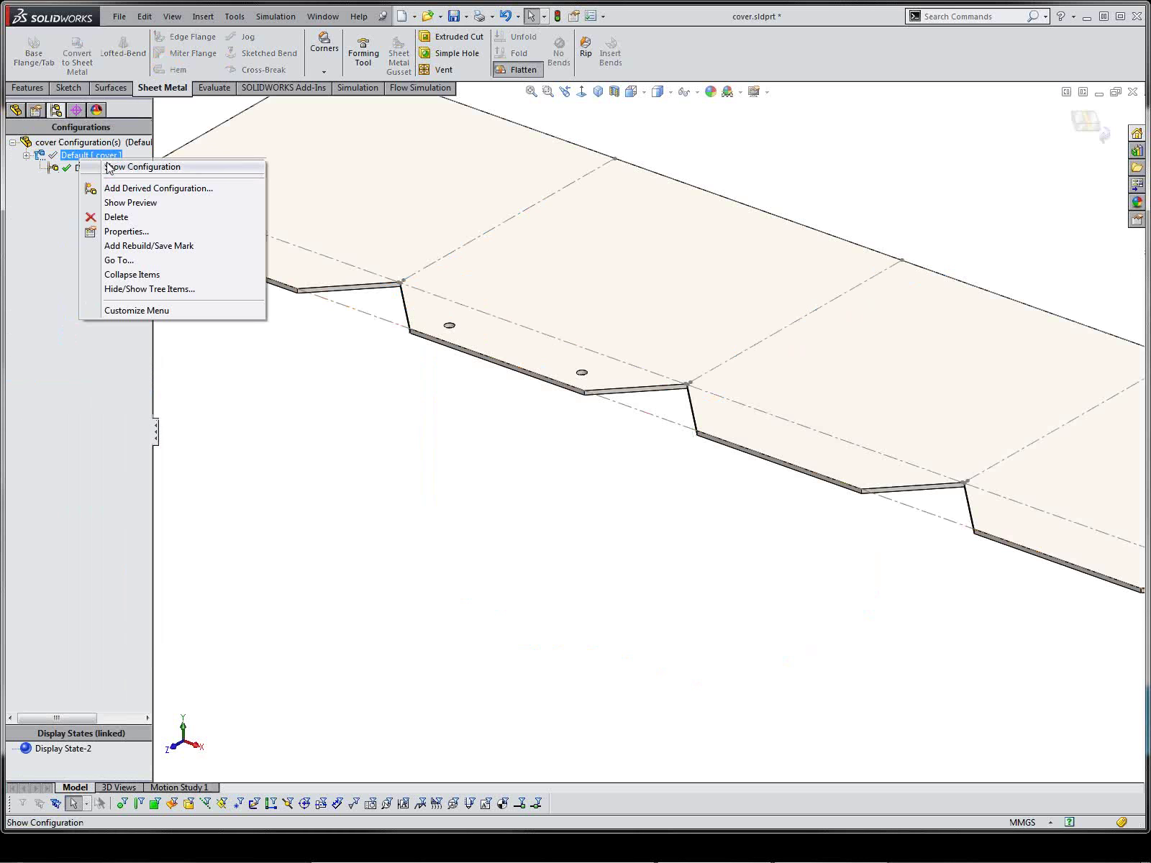
left_click(109, 167)
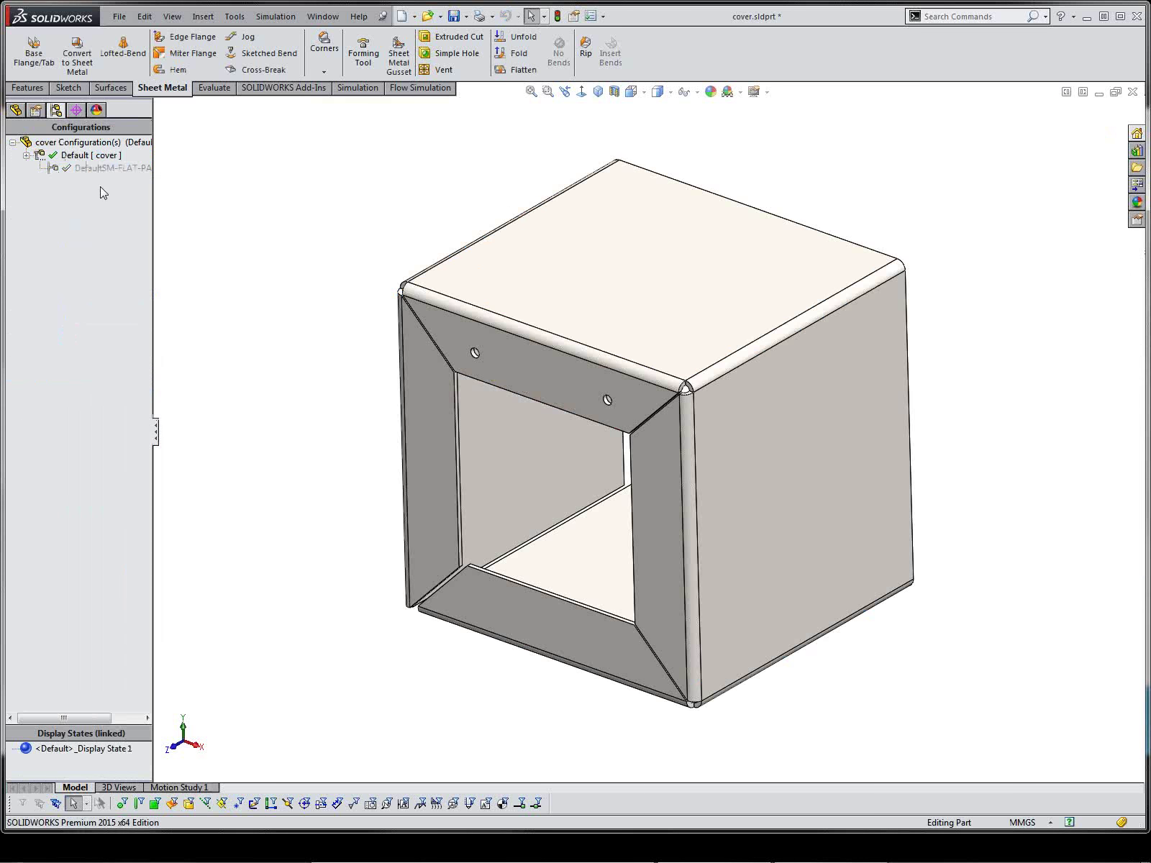
Unsuppress Flat-Pattern1 in Default so the cover shows flattened
left_click(16, 109)
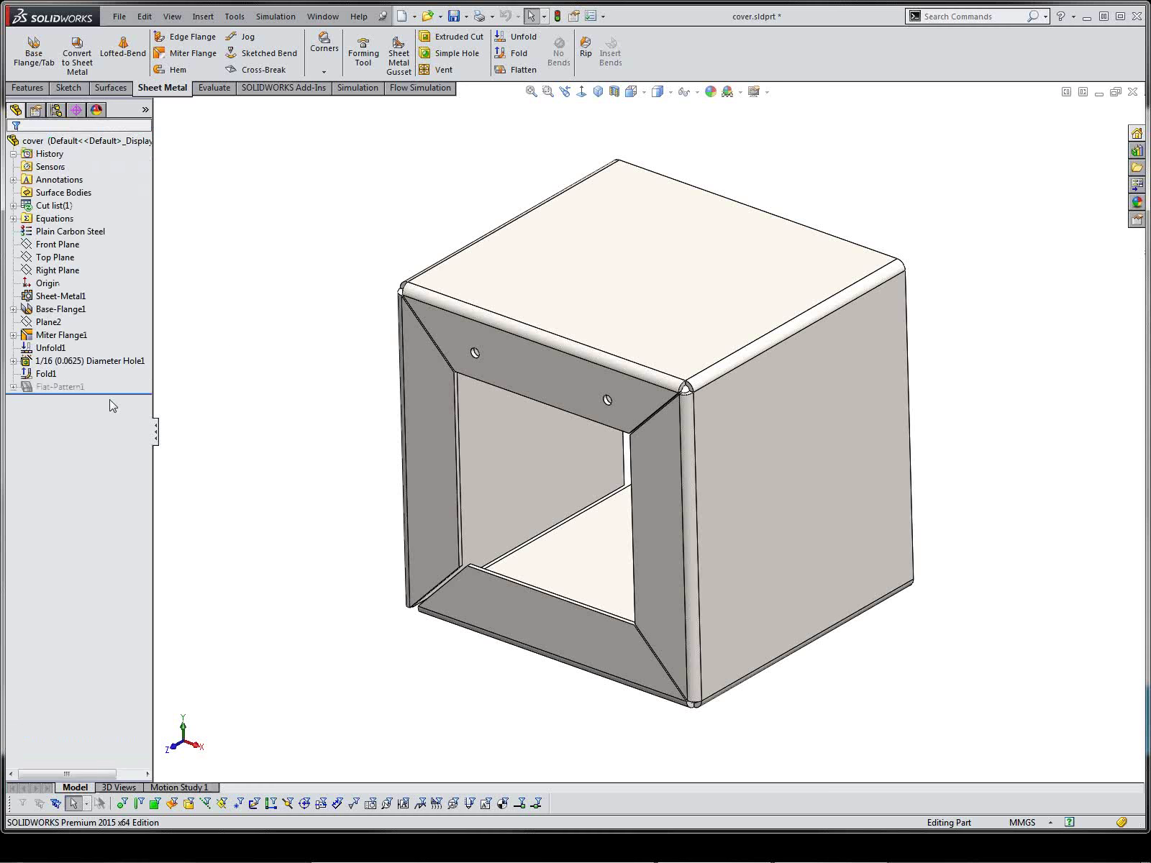
left_click(74, 388)
right_click(75, 389)
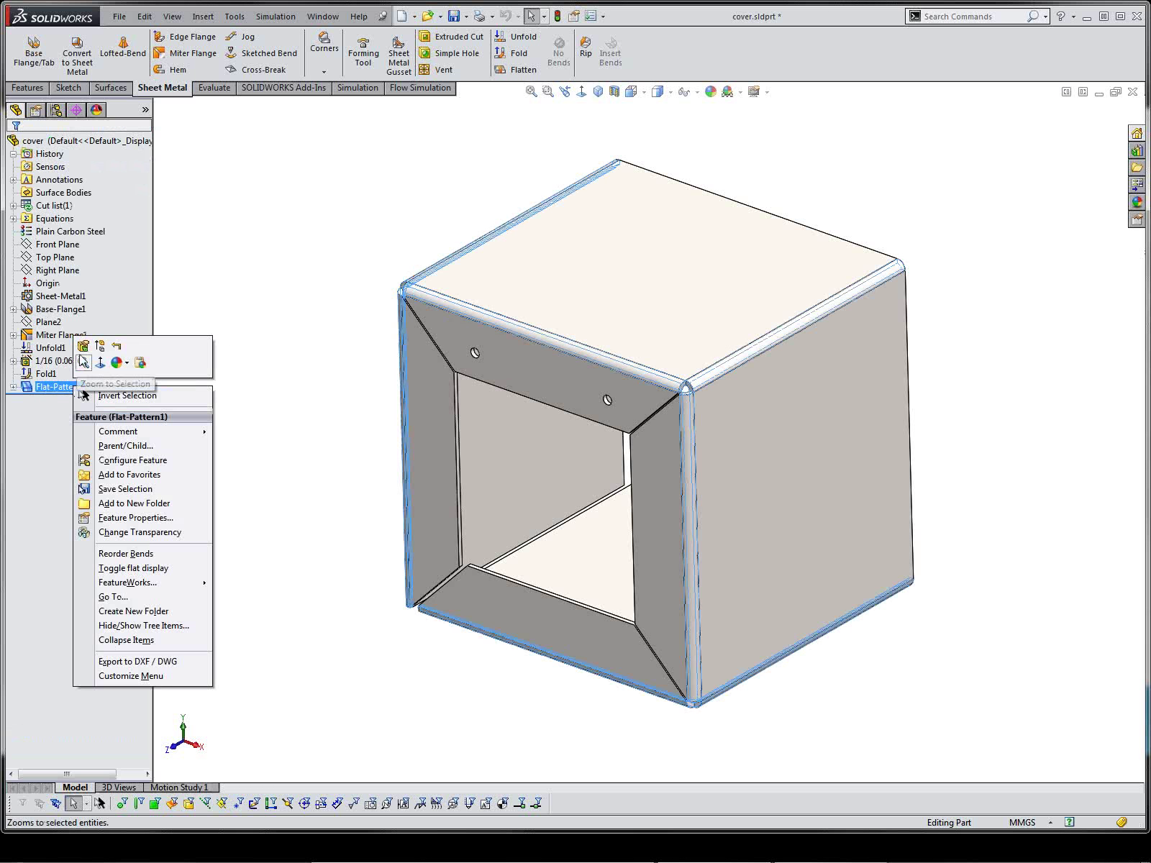
left_click(100, 348)
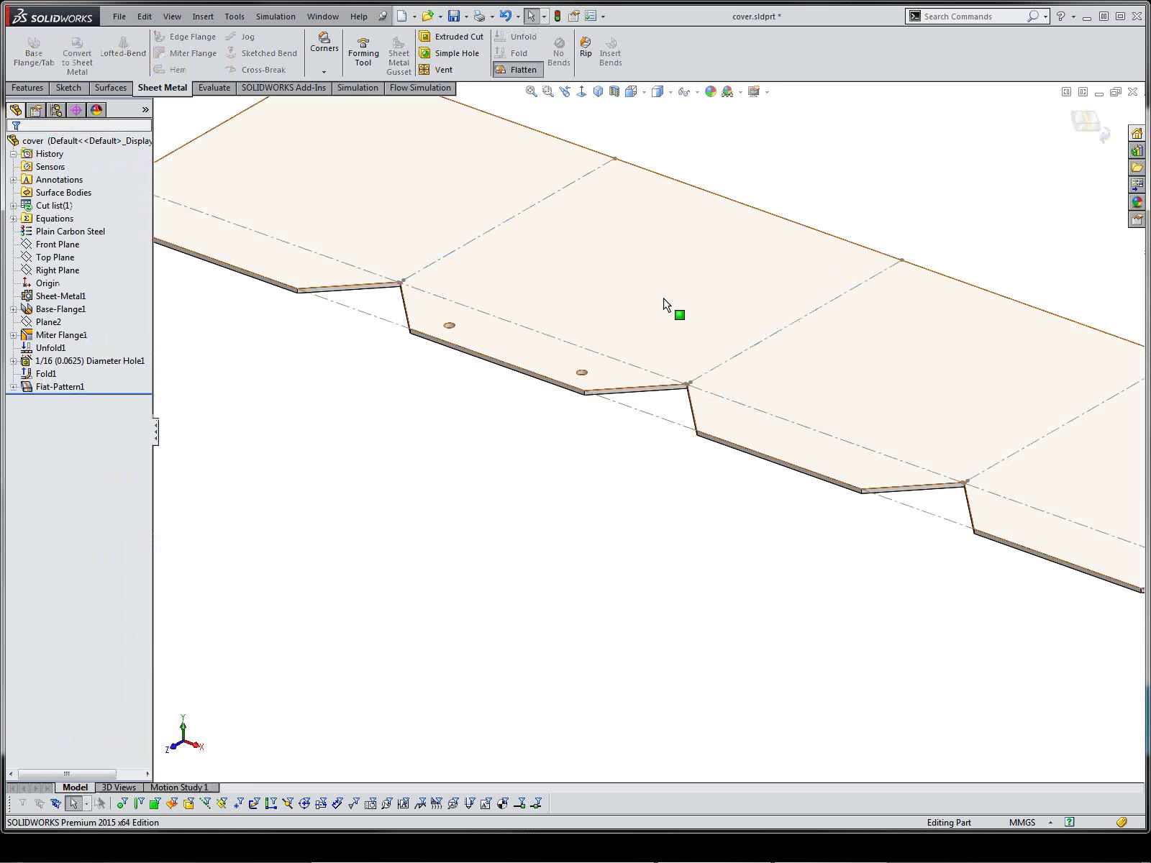
scroll(663, 304, "down", 3)
scroll(662, 304, "up", 2)
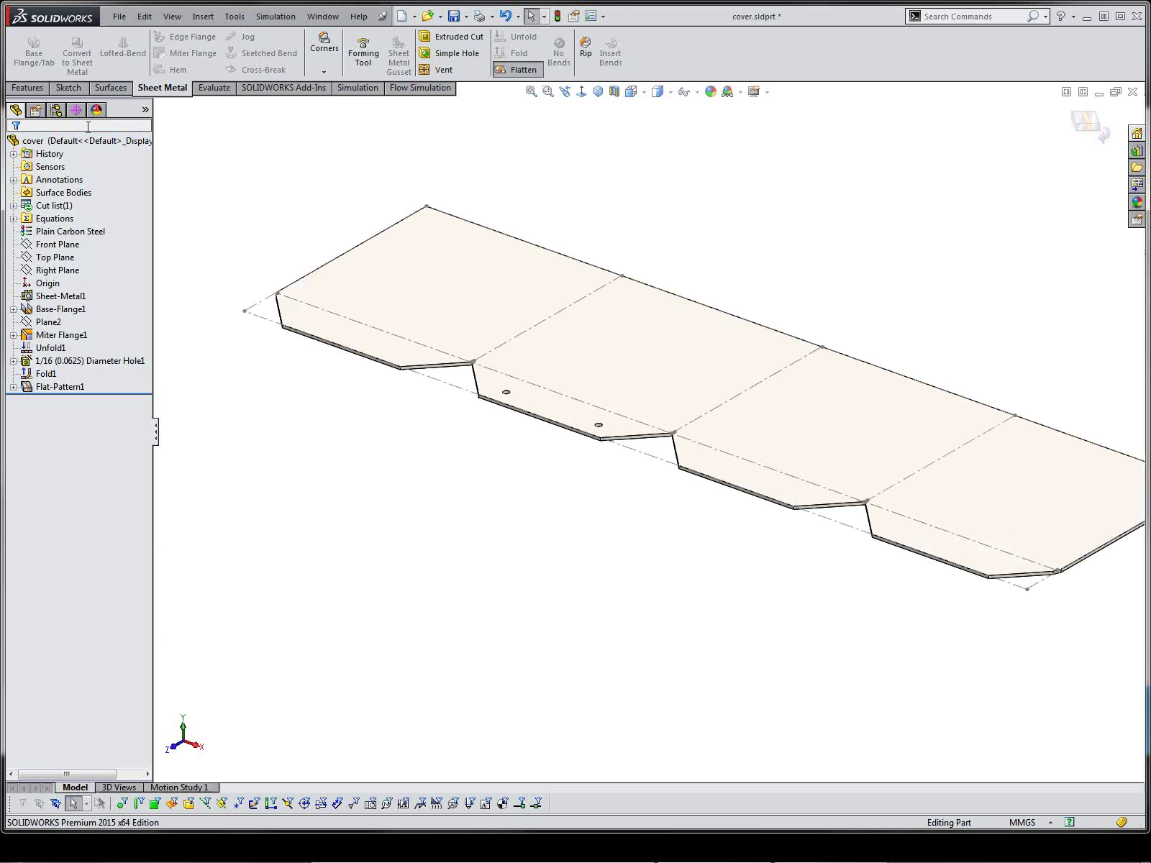
left_click(56, 113)
Advance the PowerPoint slideshow past Agenda to the Assembly Editing slide, then return to SolidWorks
key("alt+Tab")
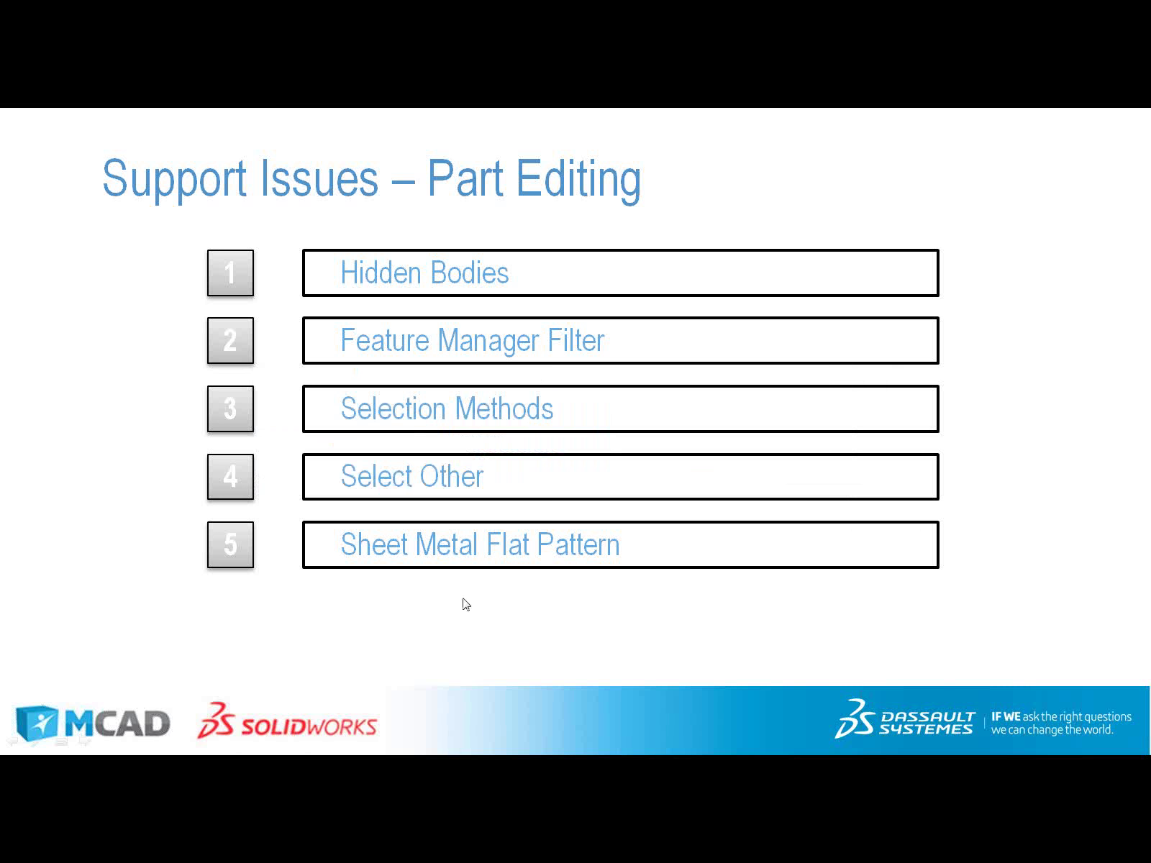
left_click(466, 604)
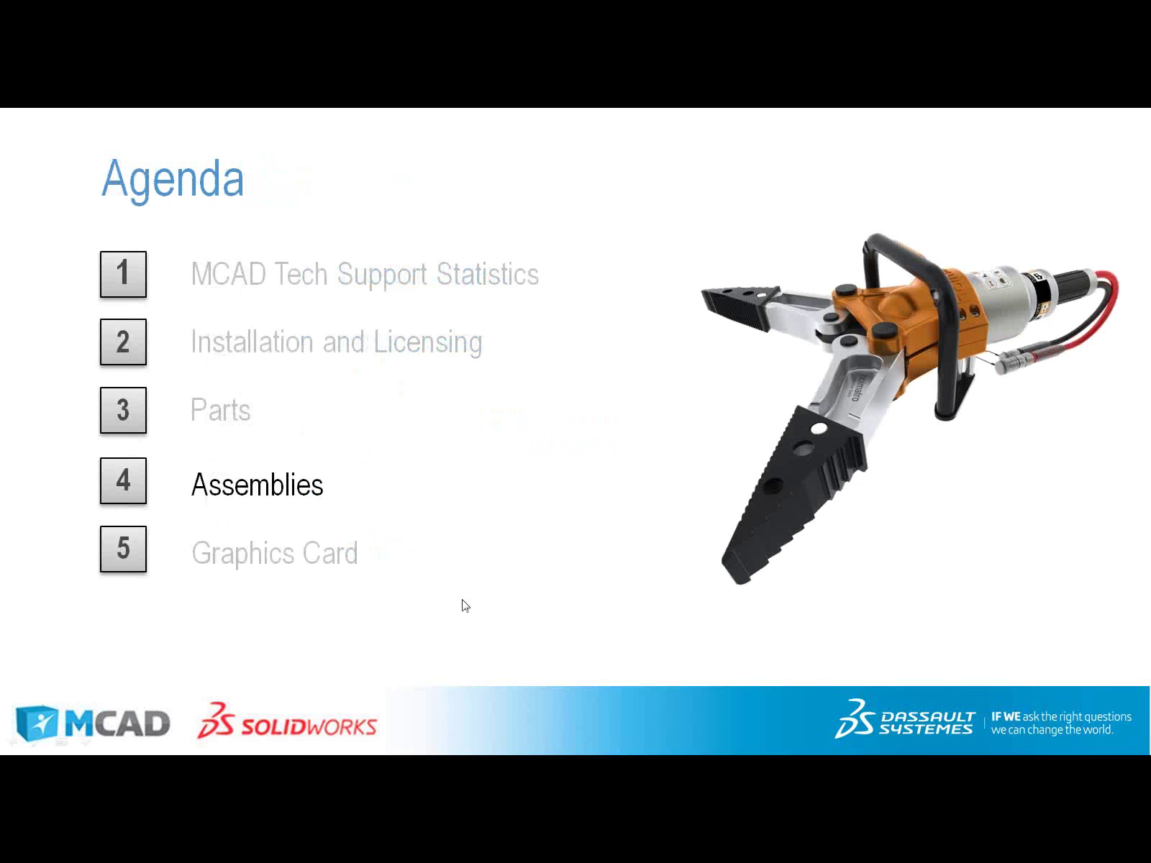
left_click(464, 605)
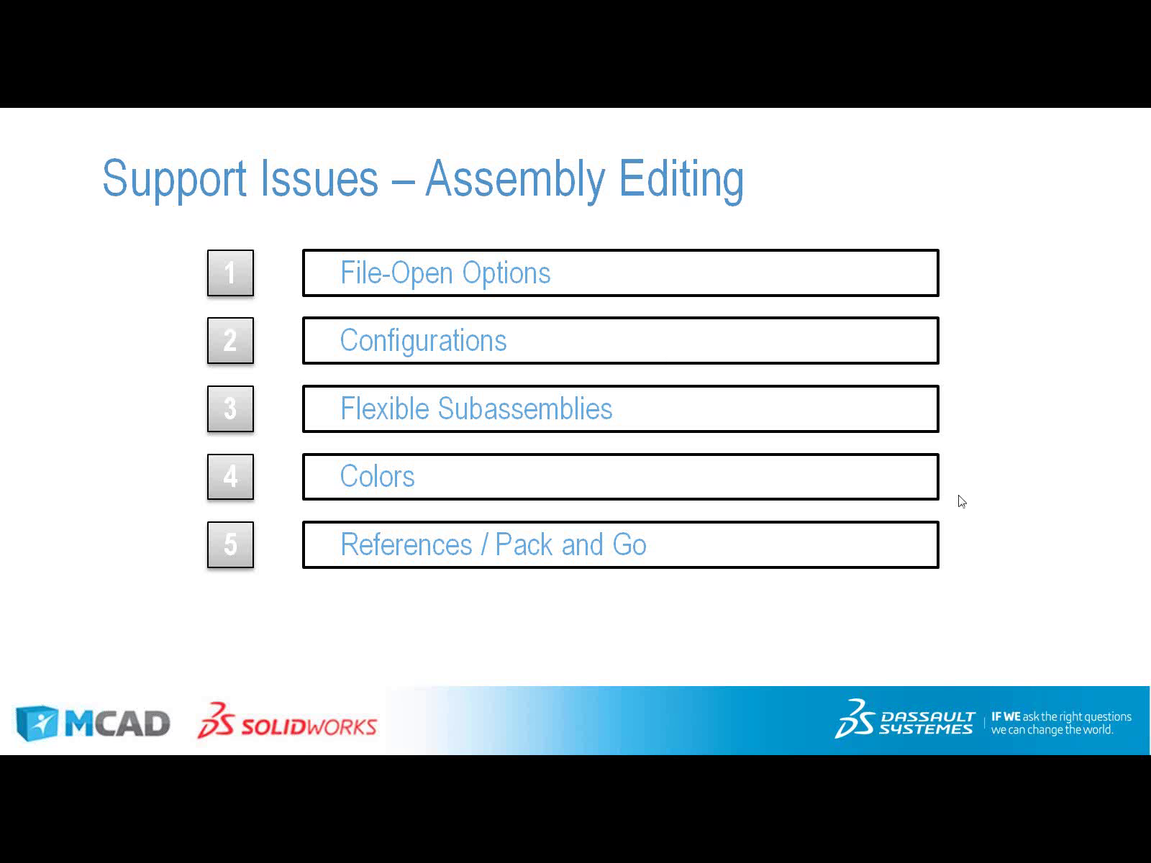
key("alt+Tab")
key("alt+Tab")
key("alt+Tab")
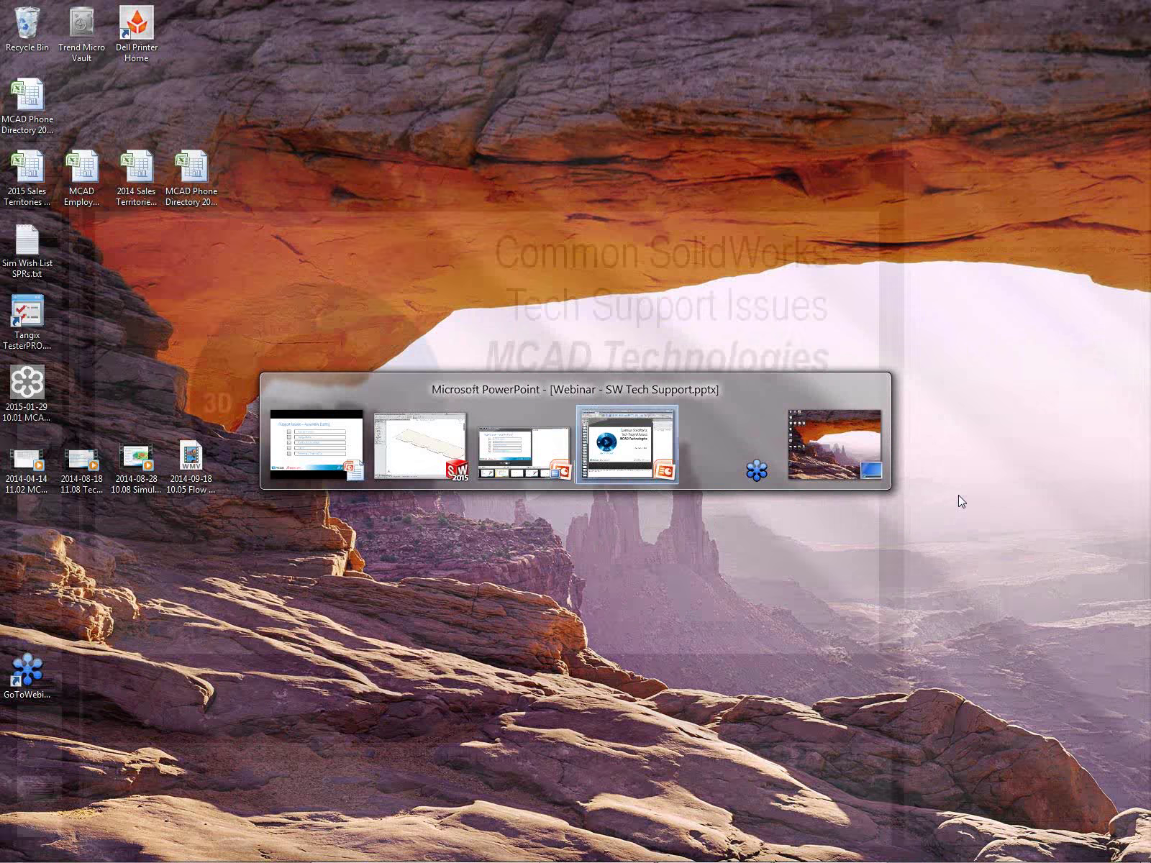
key("alt+Tab")
key("alt+Tab")
key("alt+Tab")
key("alt+Tab")
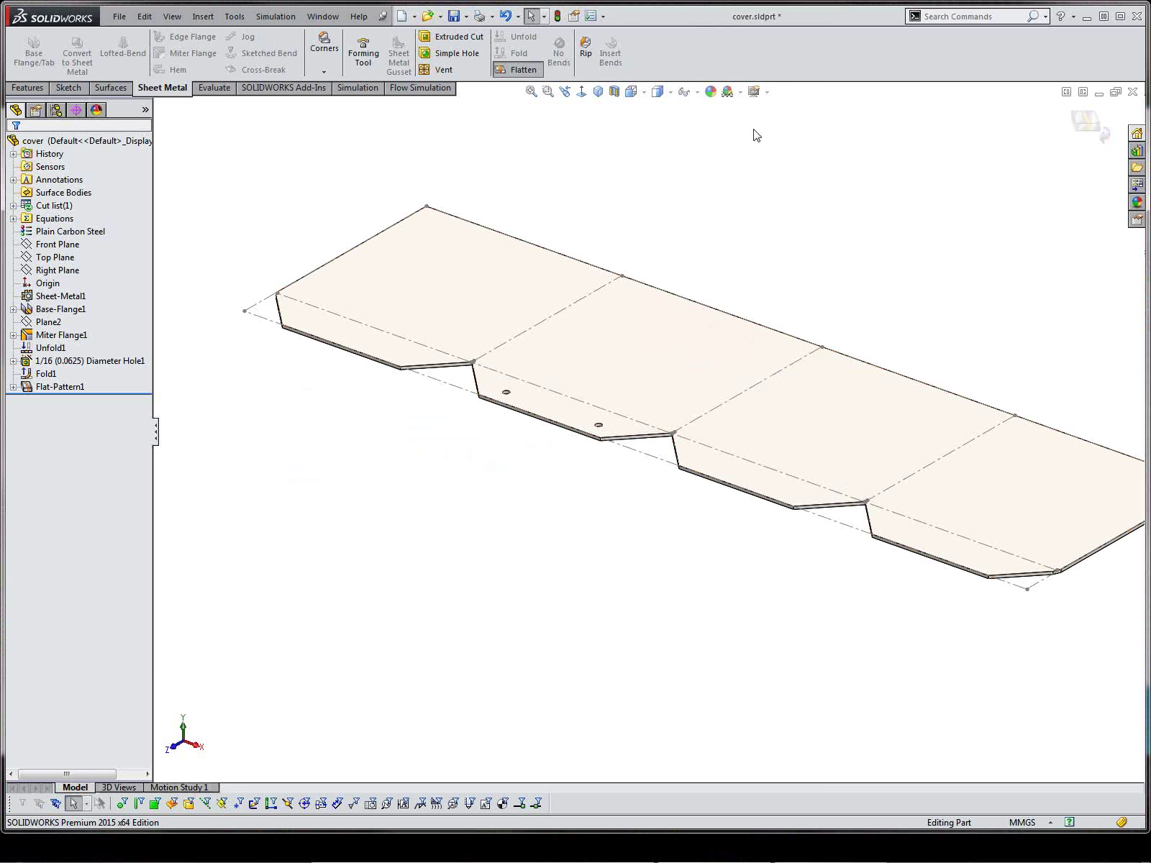
Reopen 13 gantry.SLDASM from the recent files list, then return to the cover part window
left_click(120, 17)
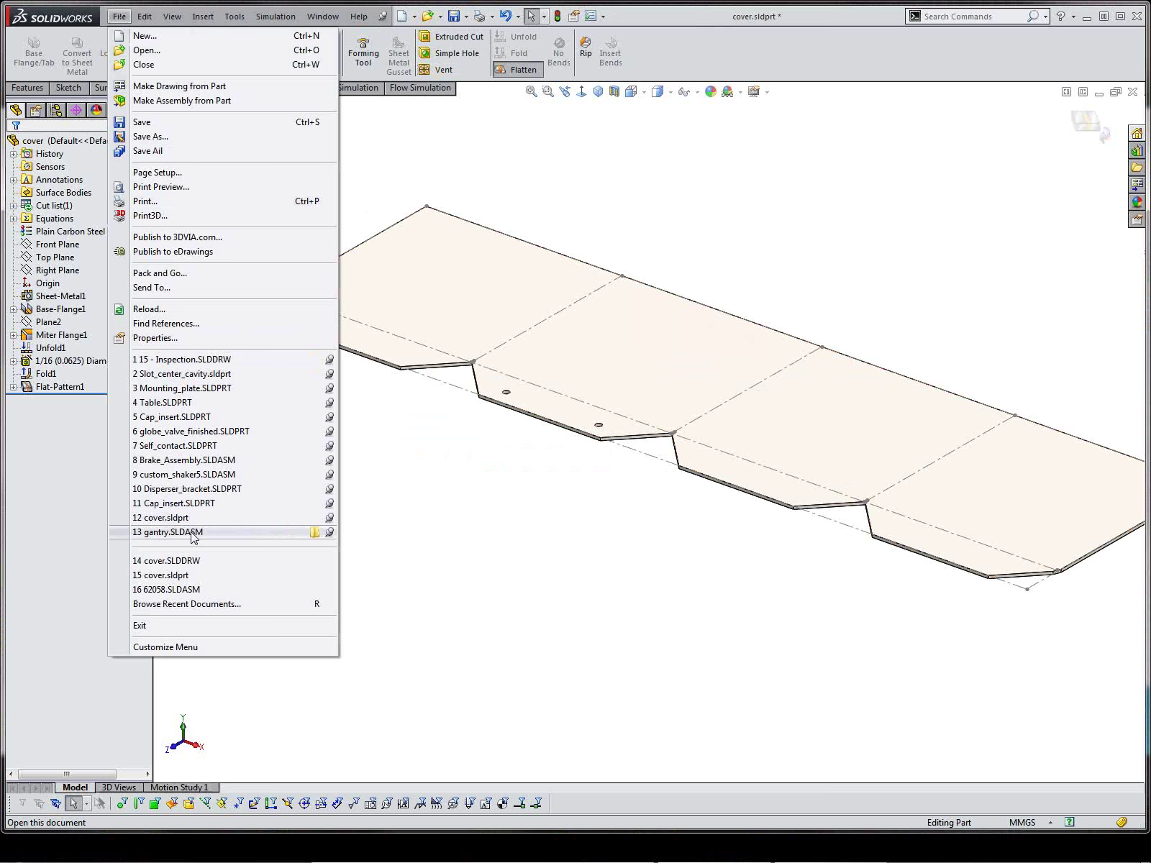
mouse_move(191, 532)
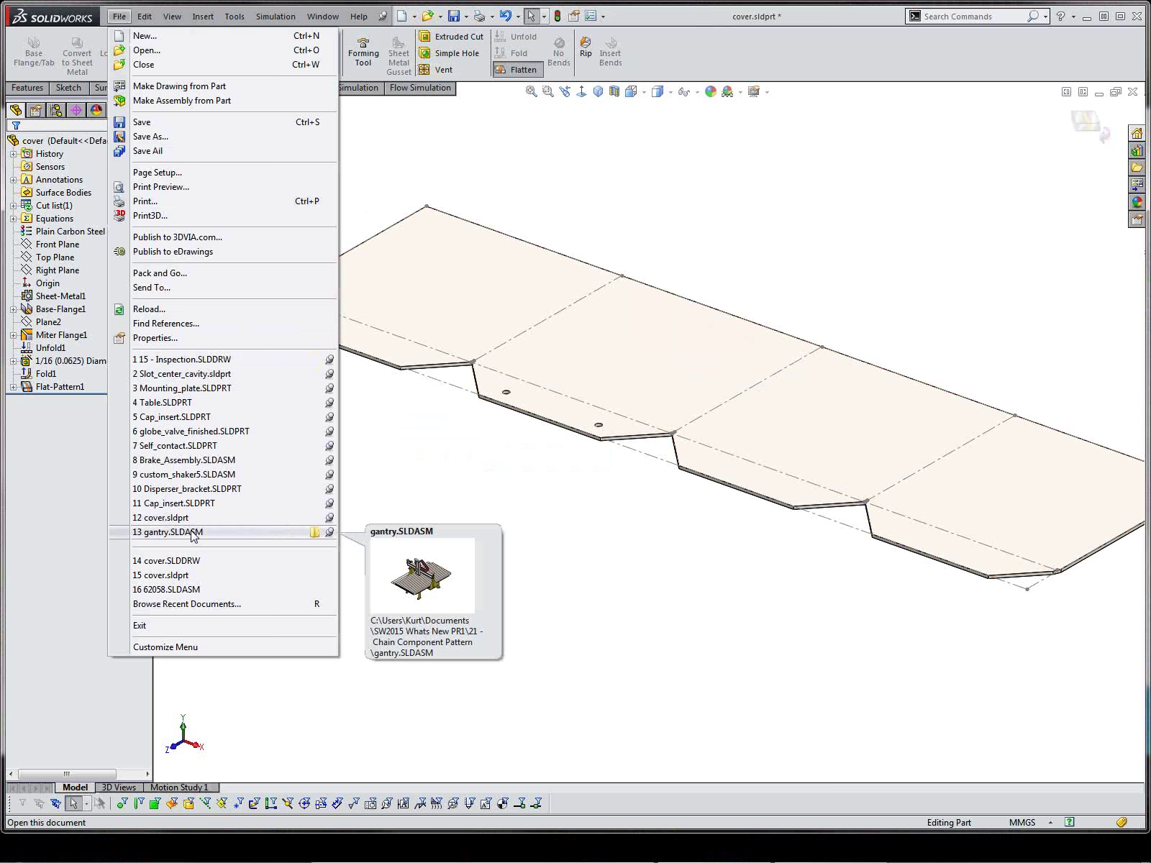
left_click(190, 532)
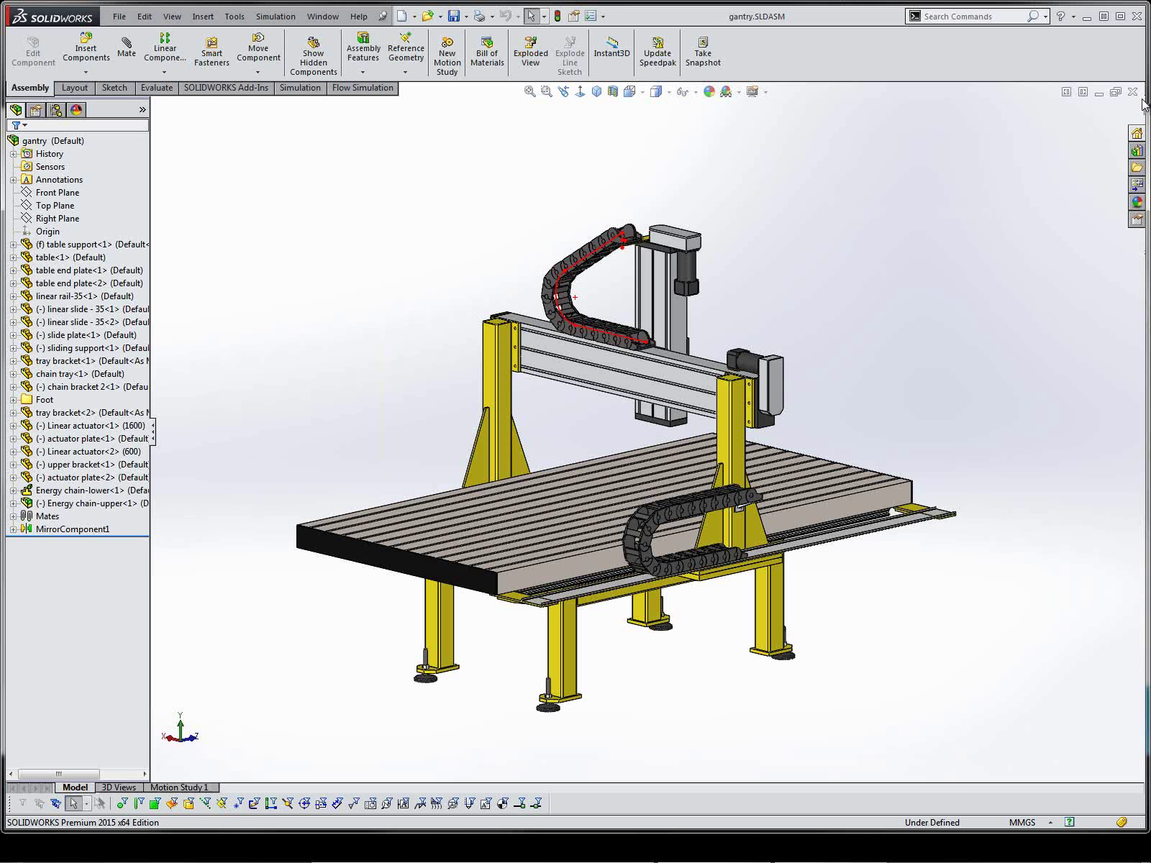
key("ctrl+Tab")
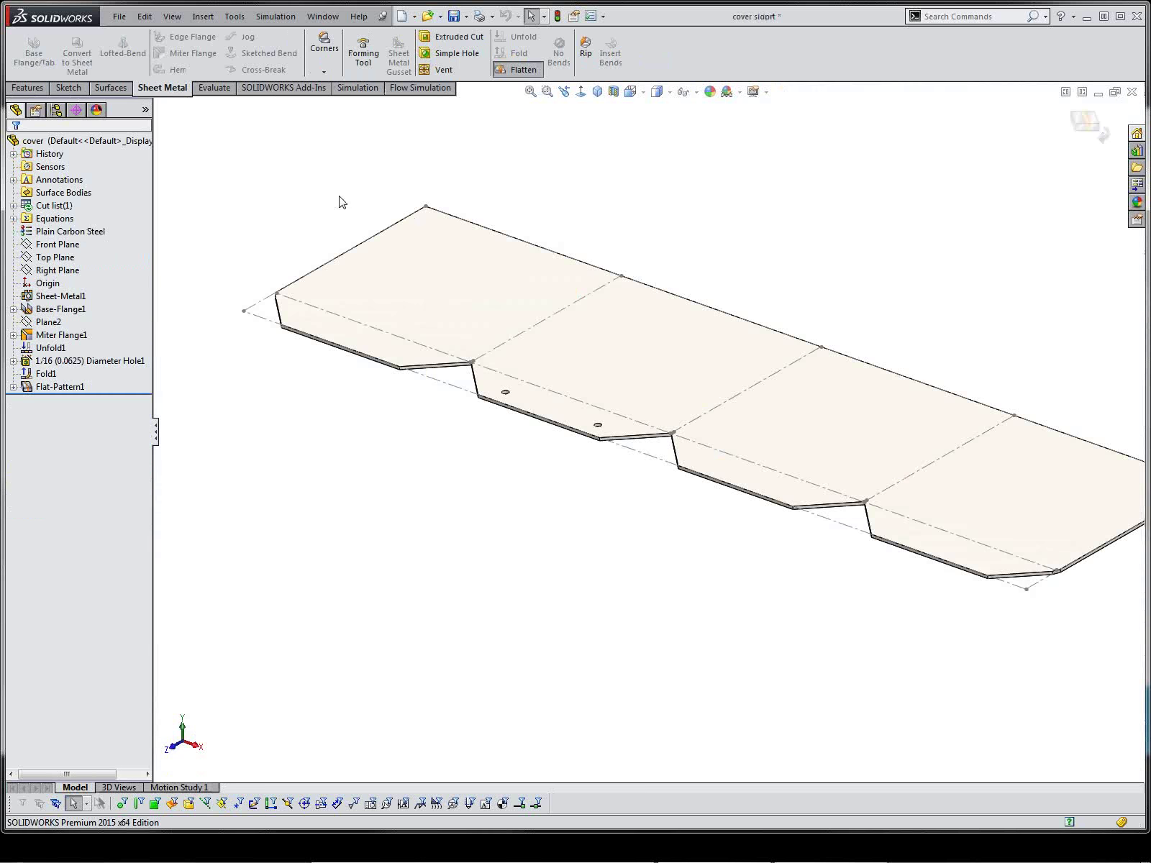
Open gantry.SLDASM from the Open dialog with Mode set to Large Design Review
left_click(119, 17)
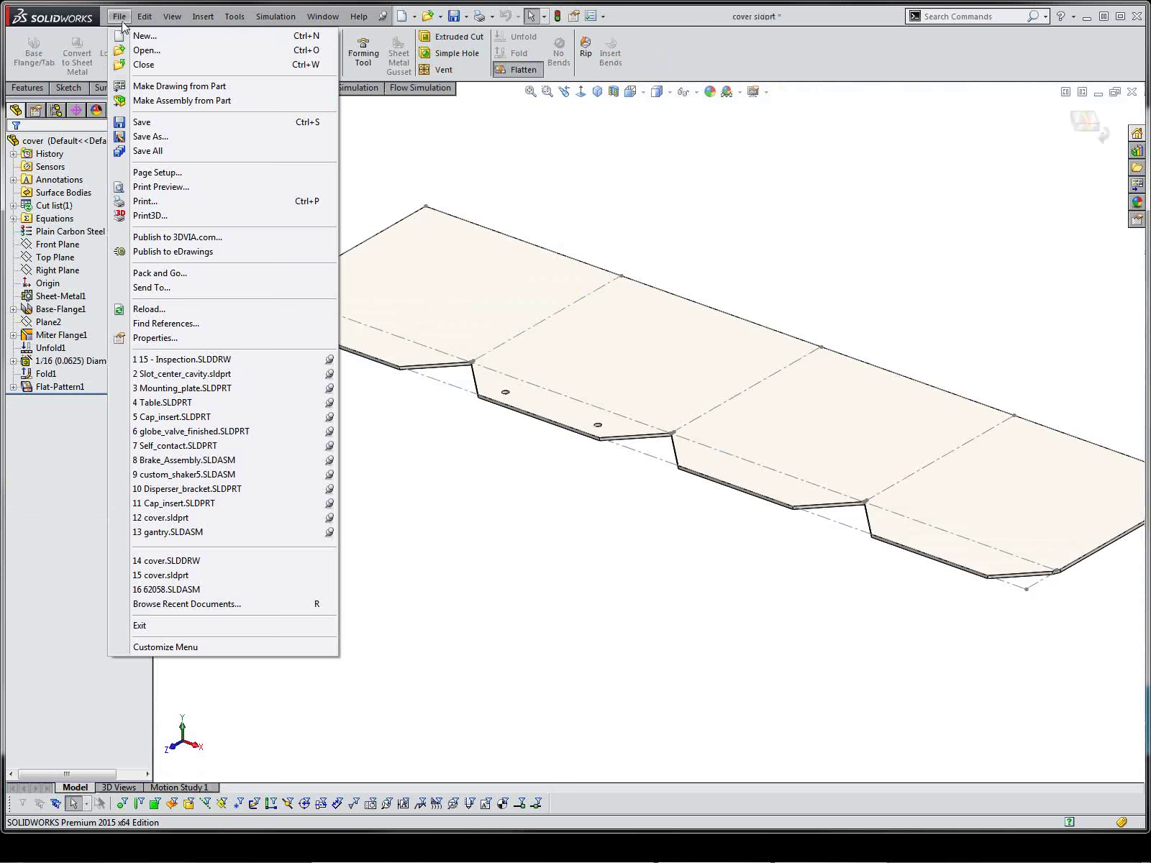
left_click(144, 50)
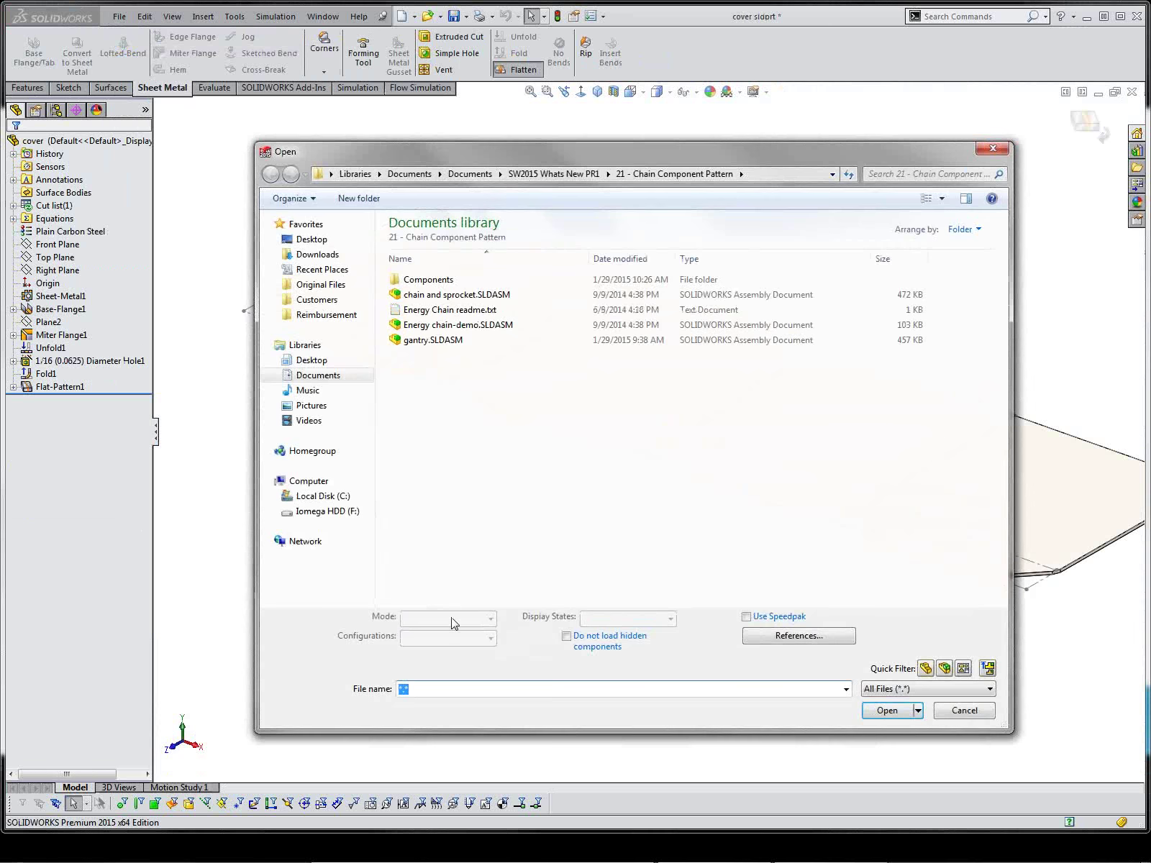
left_click(428, 339)
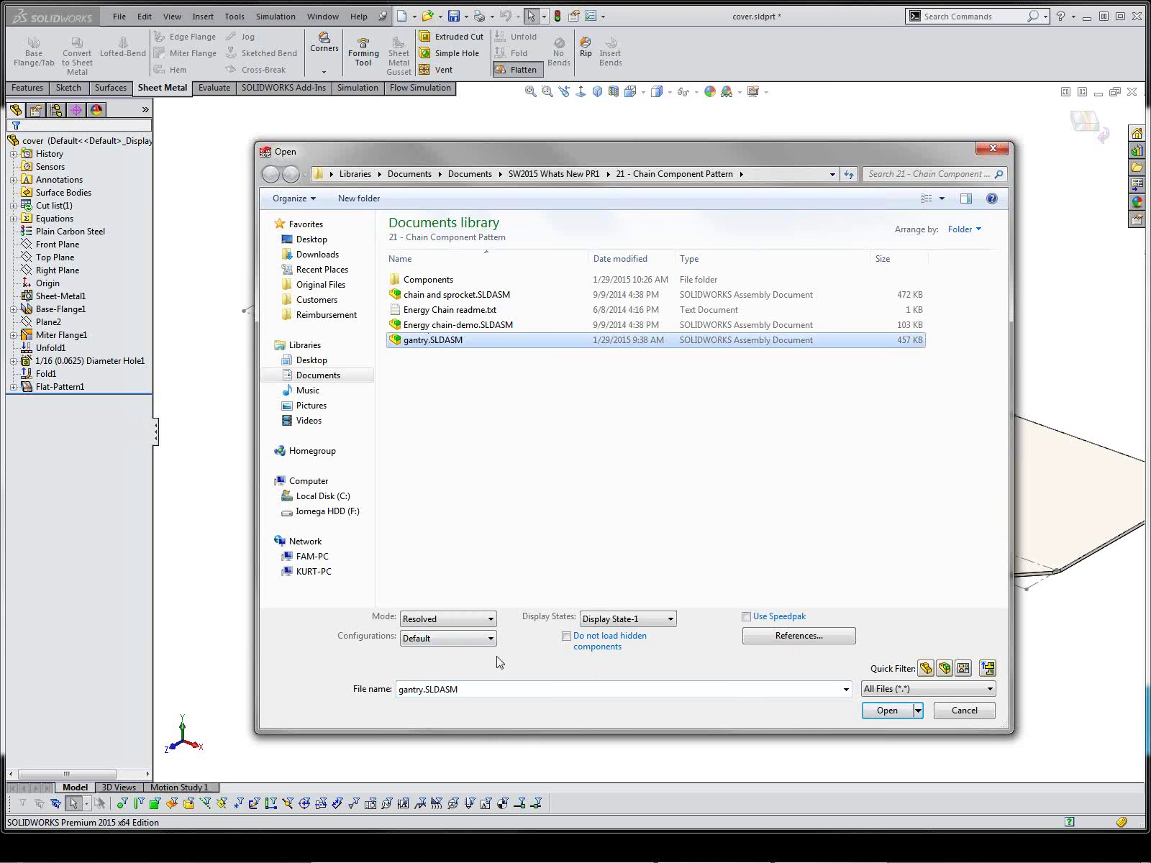
left_click(493, 623)
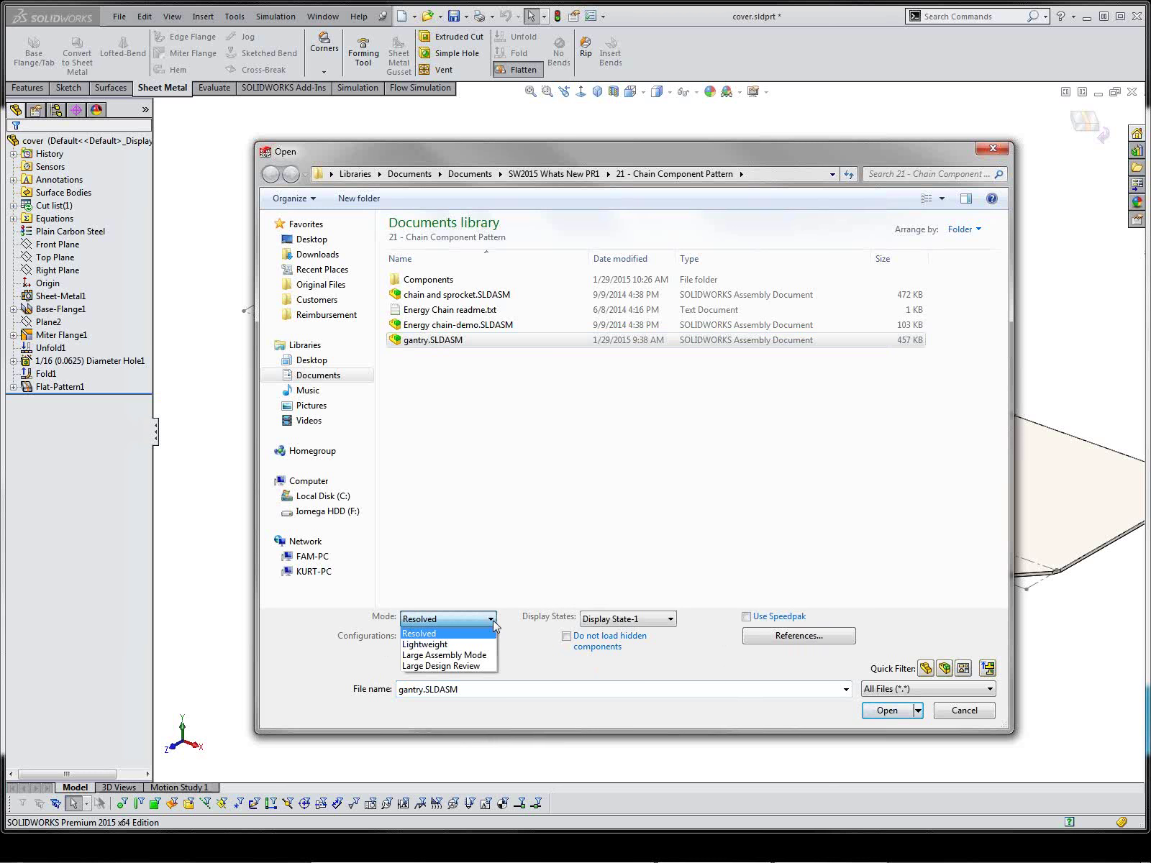
left_click(442, 666)
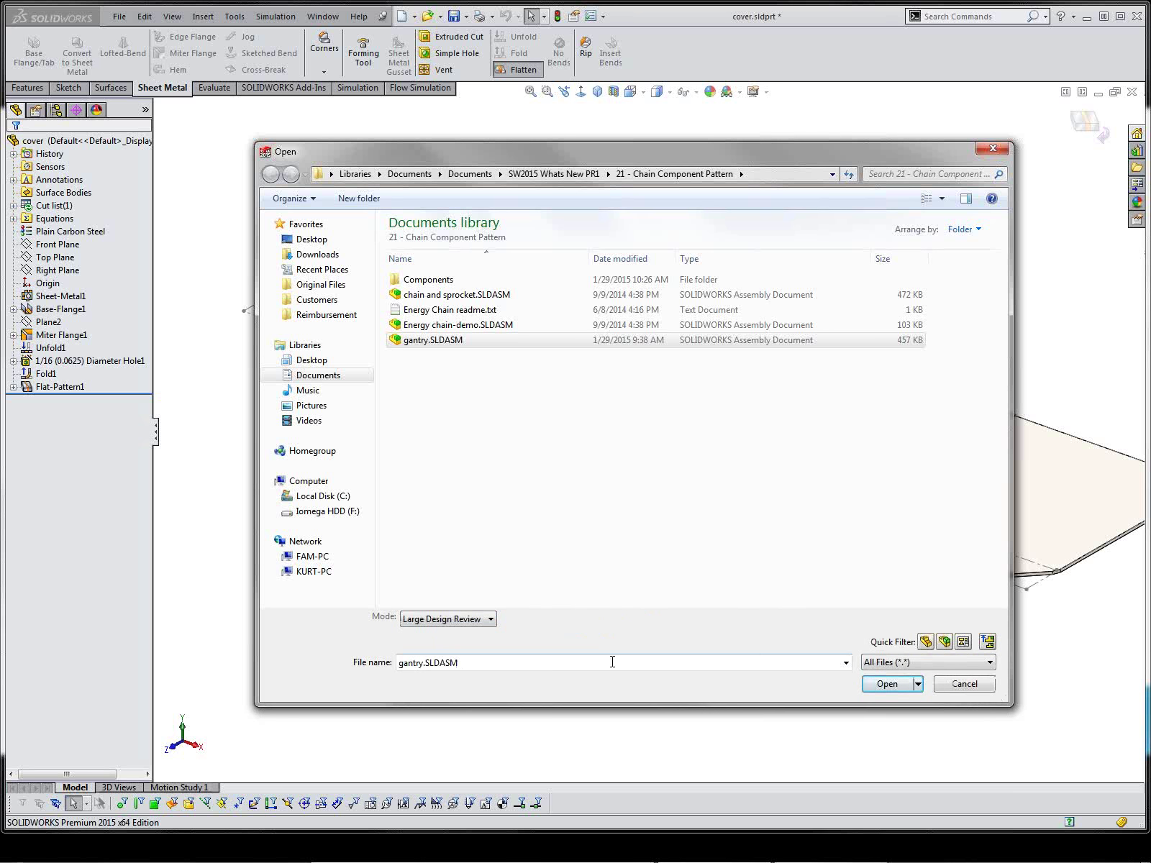
left_click(888, 683)
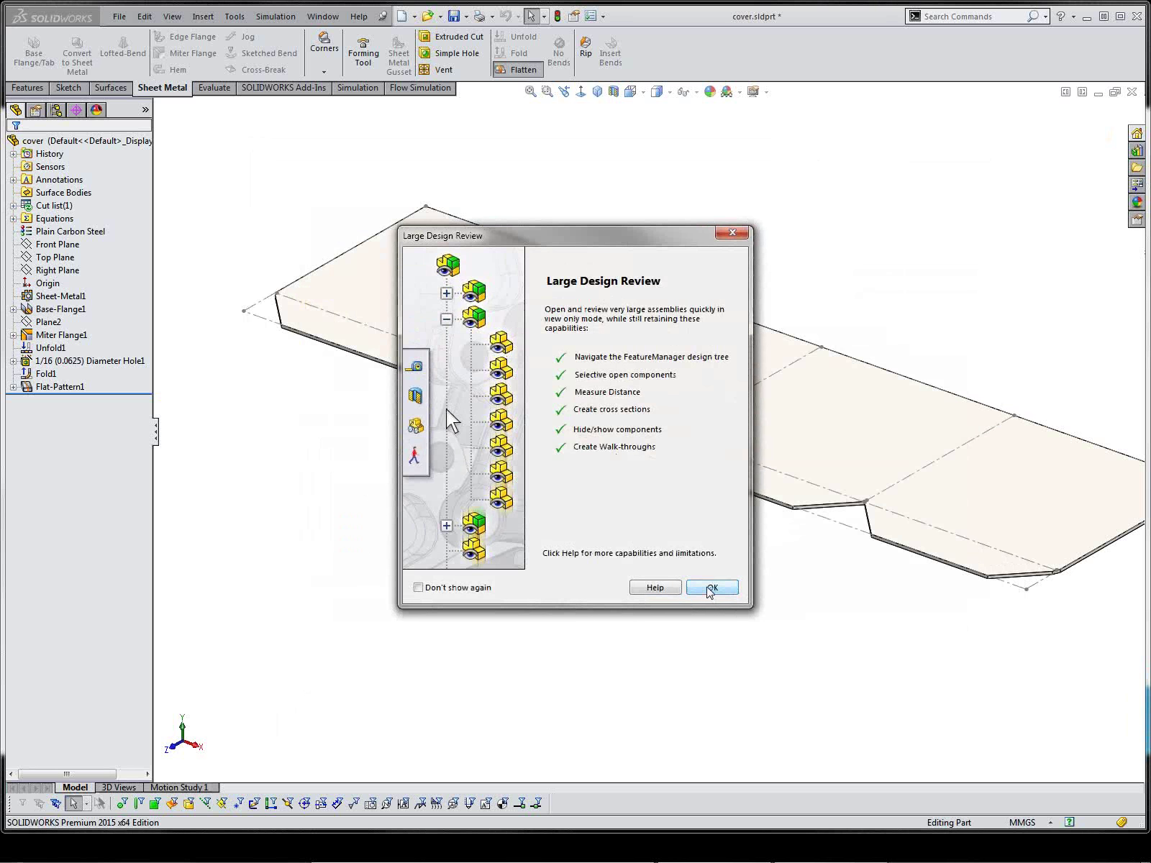
Load the assembly, select linear slide - 35-2, and zoom in on the sliding support and table edge
left_click(710, 588)
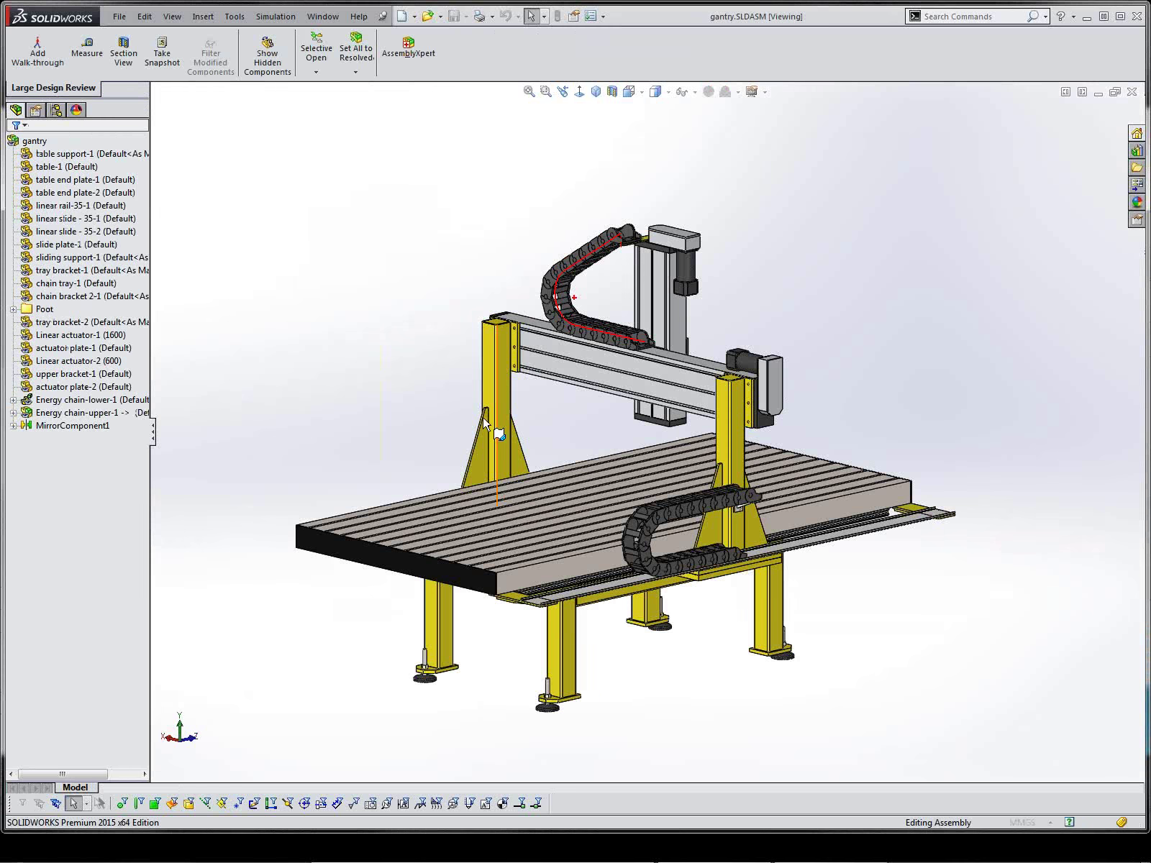
middle_click_drag(419, 387, 417, 377)
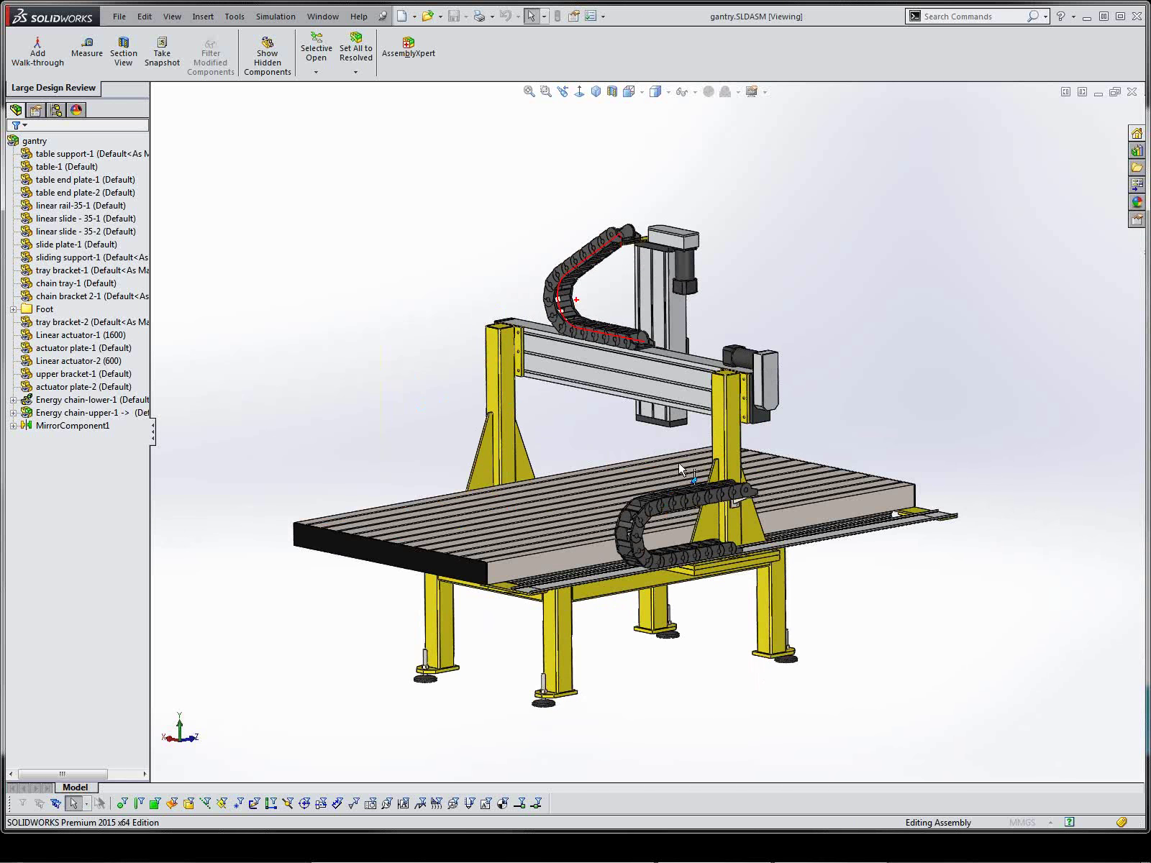
mouse_move(405, 376)
middle_mouse_down()
mouse_move(404, 346)
mouse_move(407, 374)
middle_mouse_up()
left_click(43, 231)
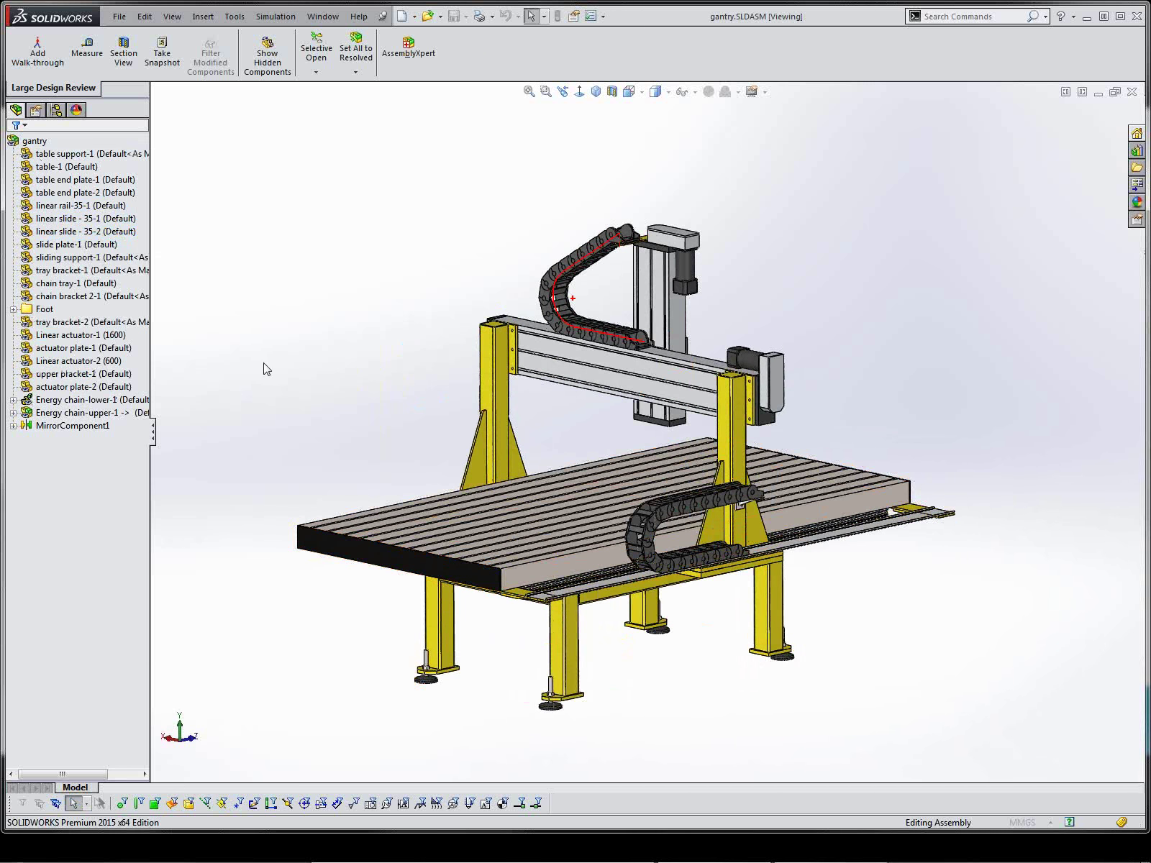
middle_click_drag(264, 369, 392, 385)
scroll(633, 437, "down", 5)
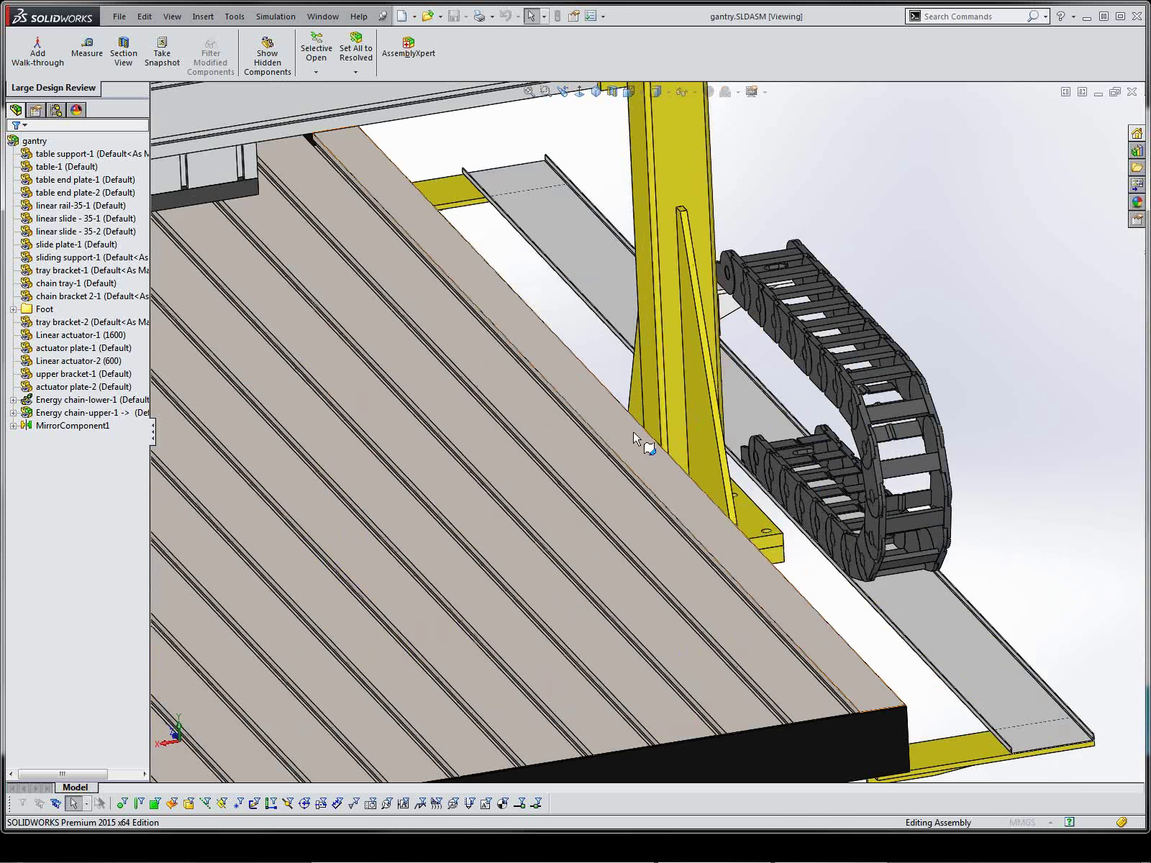
scroll(633, 437, "down", 3)
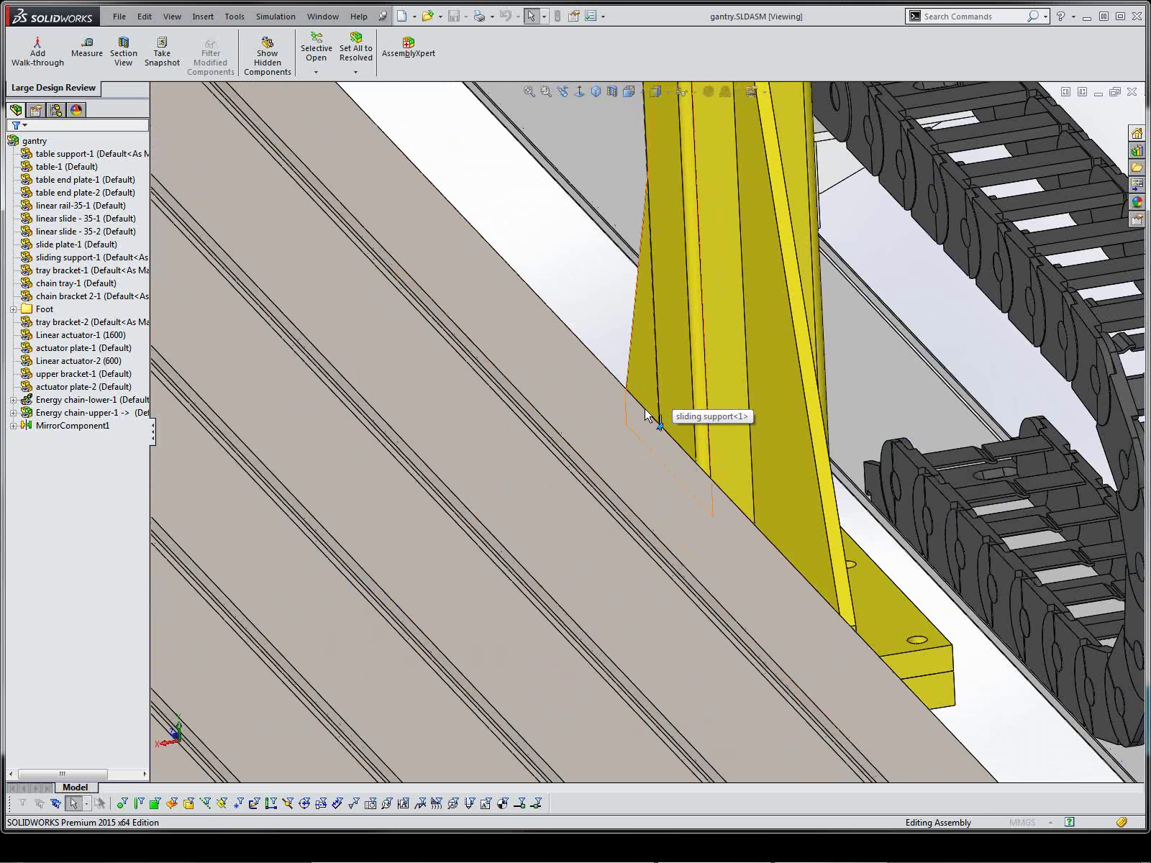
Measure from the table edge to the sliding support face, then close the measurement and fit the gantry
left_click(685, 402)
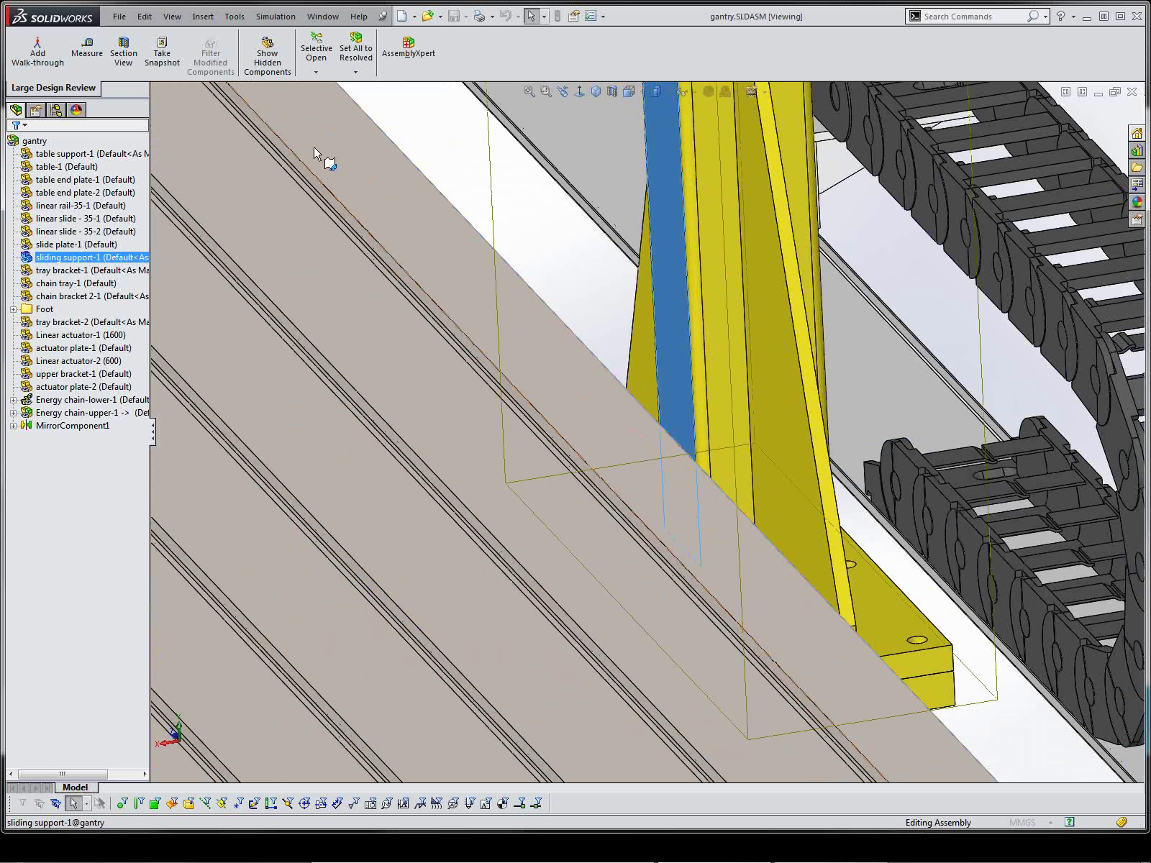
left_click(87, 50)
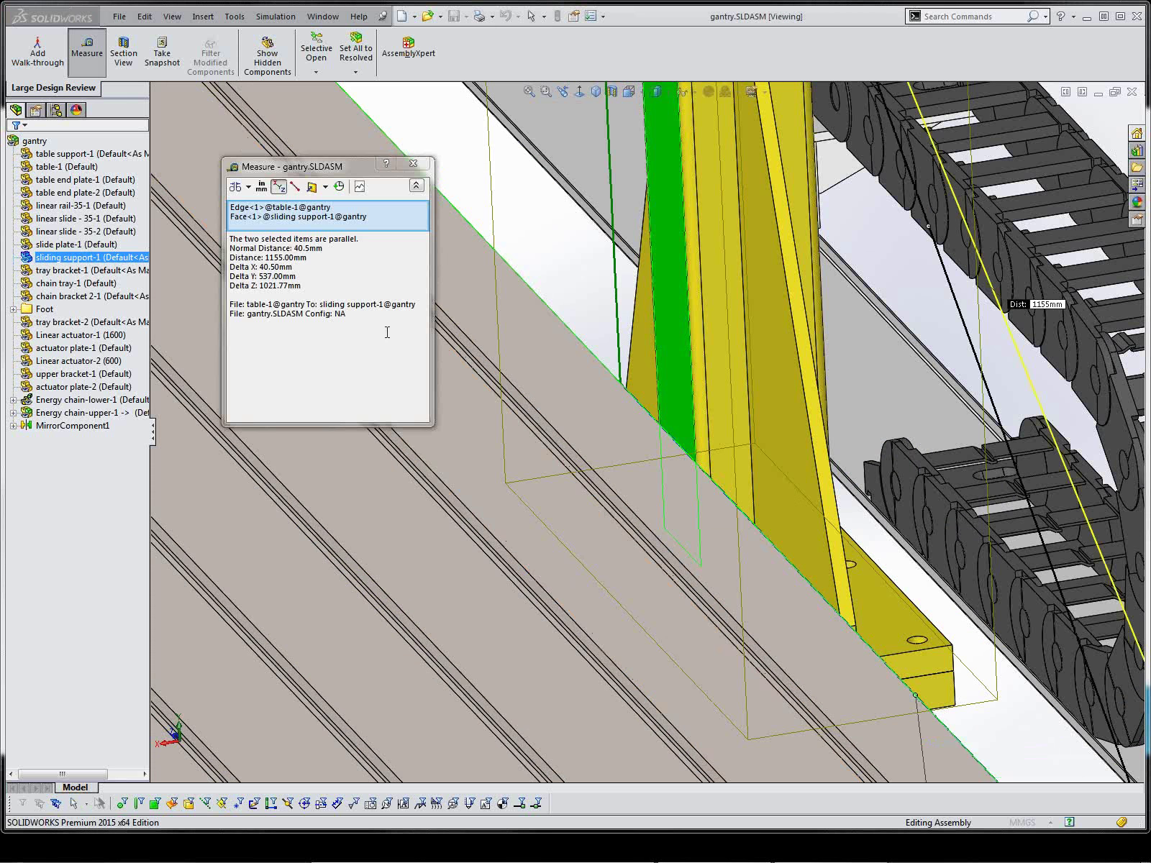
scroll(630, 334, "up", 8)
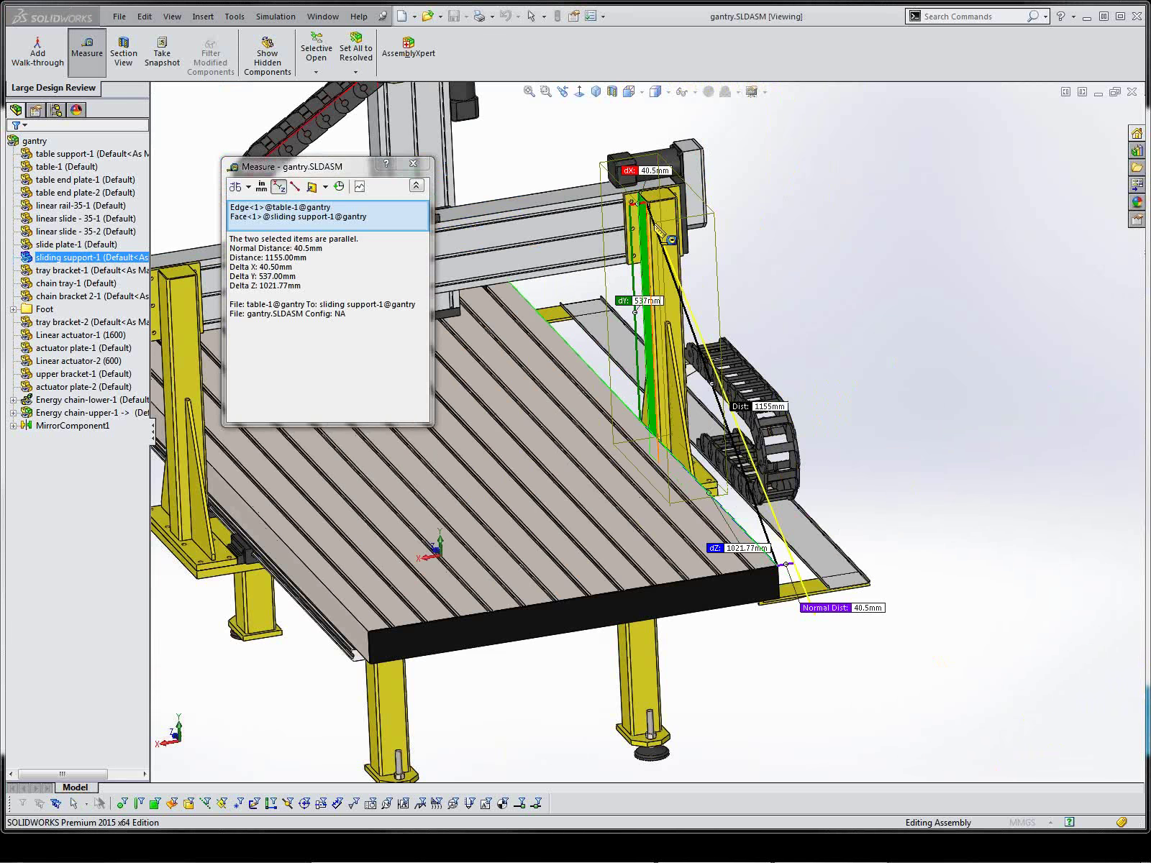
middle_click_drag(659, 231, 633, 330)
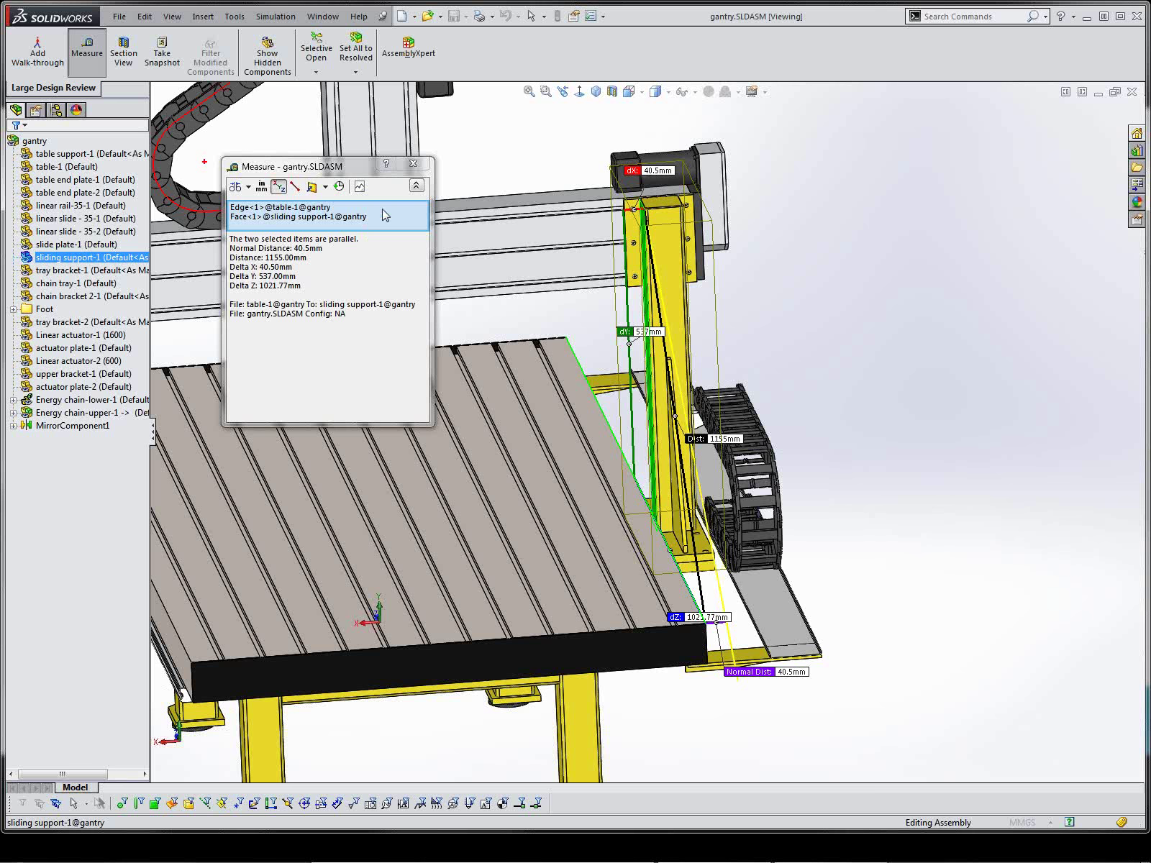
left_click(412, 167)
key("f")
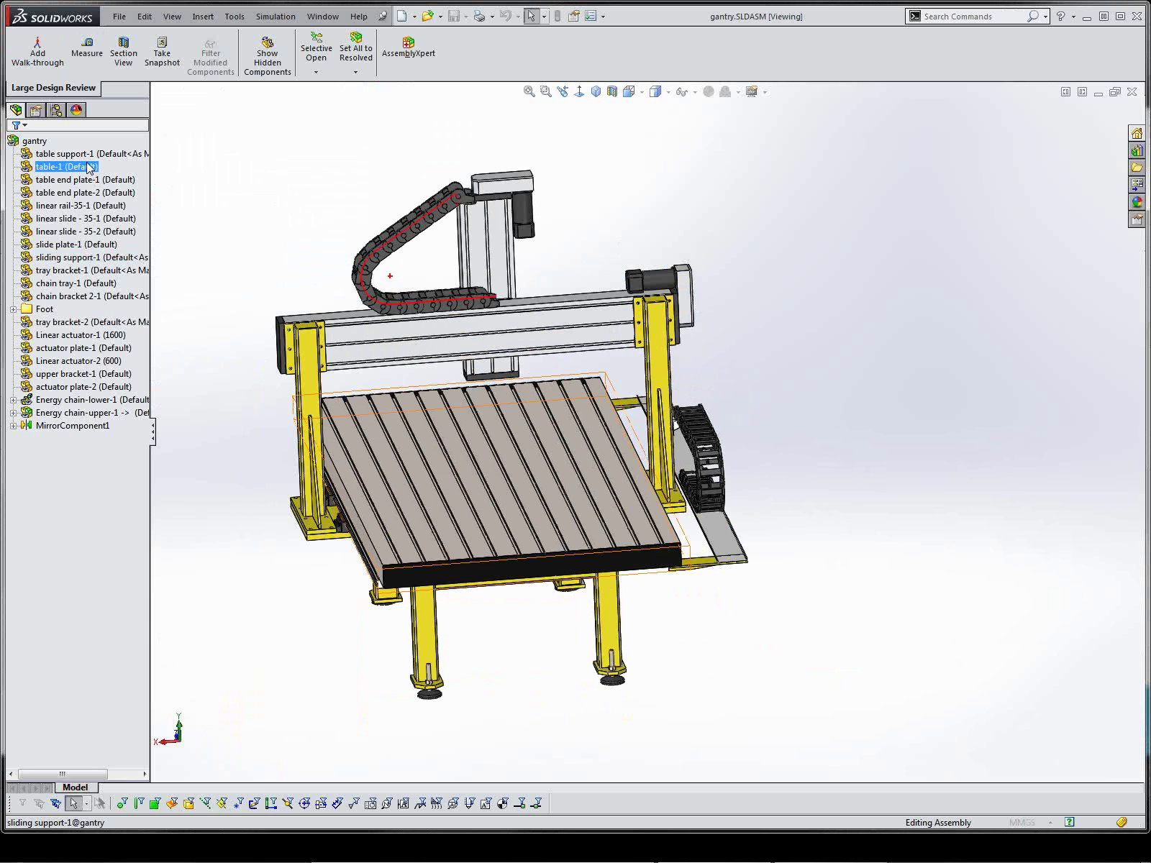
Apply Set All to Resolved to the top-level gantry assembly node
left_click(32, 141)
right_click(35, 143)
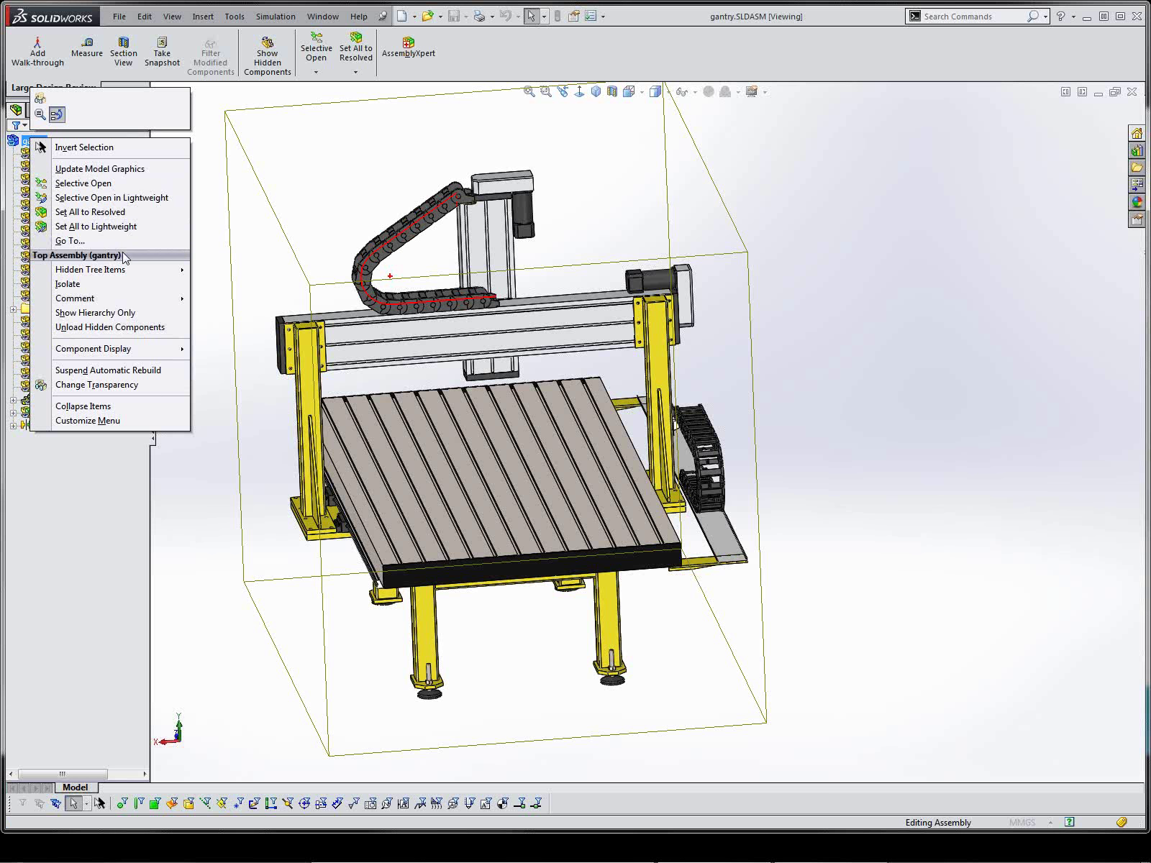
left_click(108, 212)
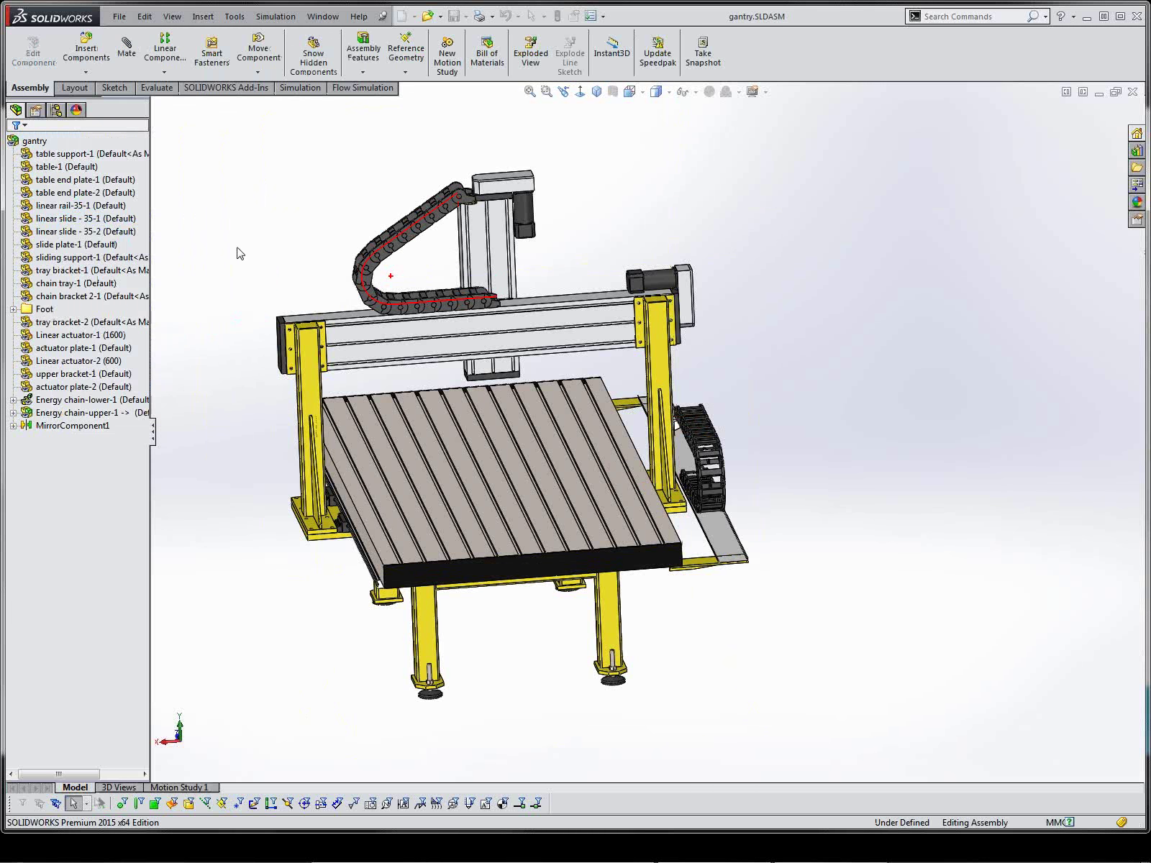
Inspect the table component in the tree and orbit the gantry to a different angle
left_click(81, 261)
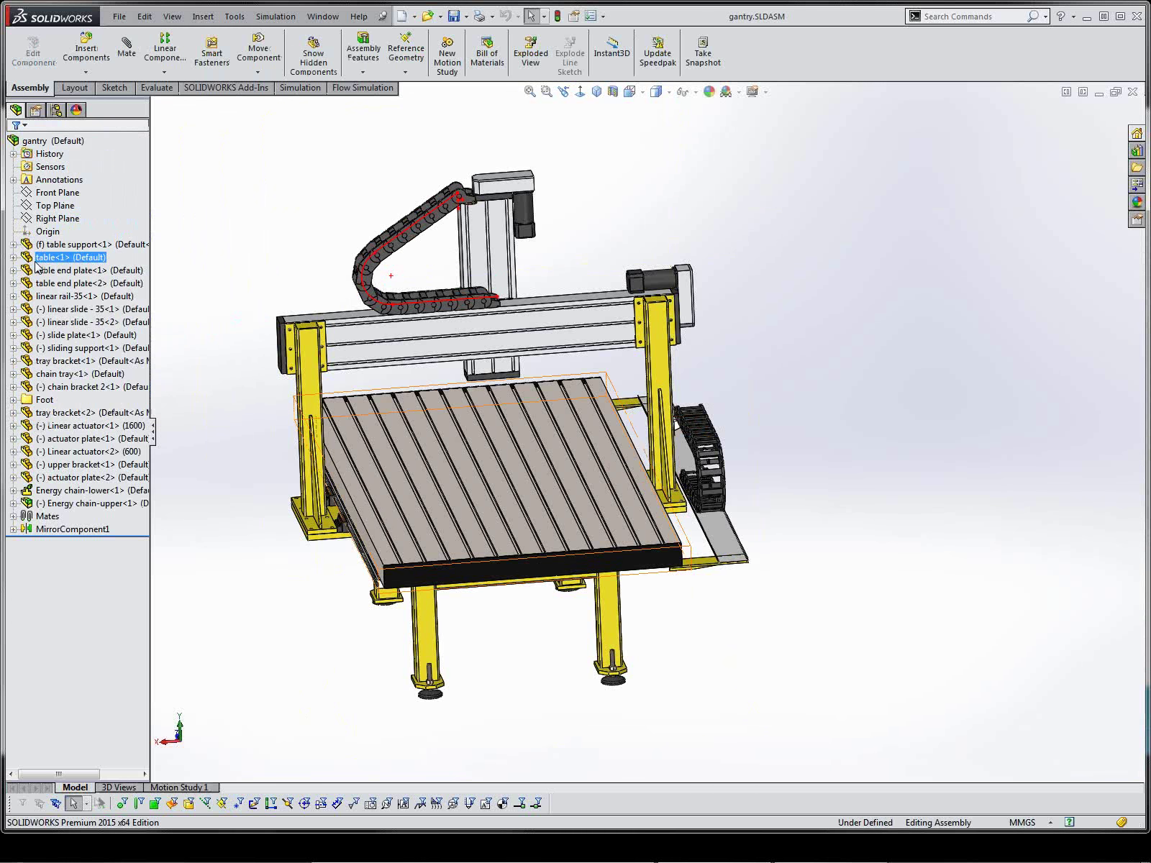
left_click(14, 258)
left_click(13, 258)
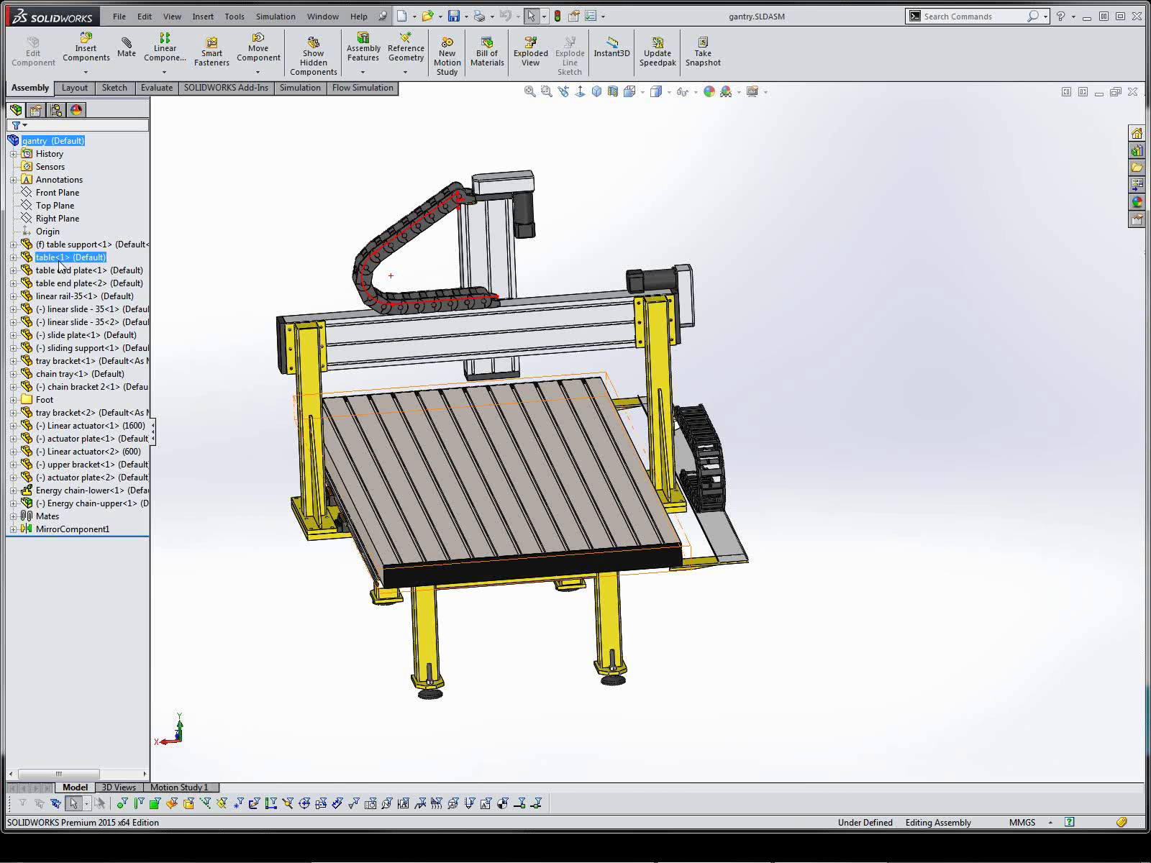
middle_click_drag(401, 274, 313, 321)
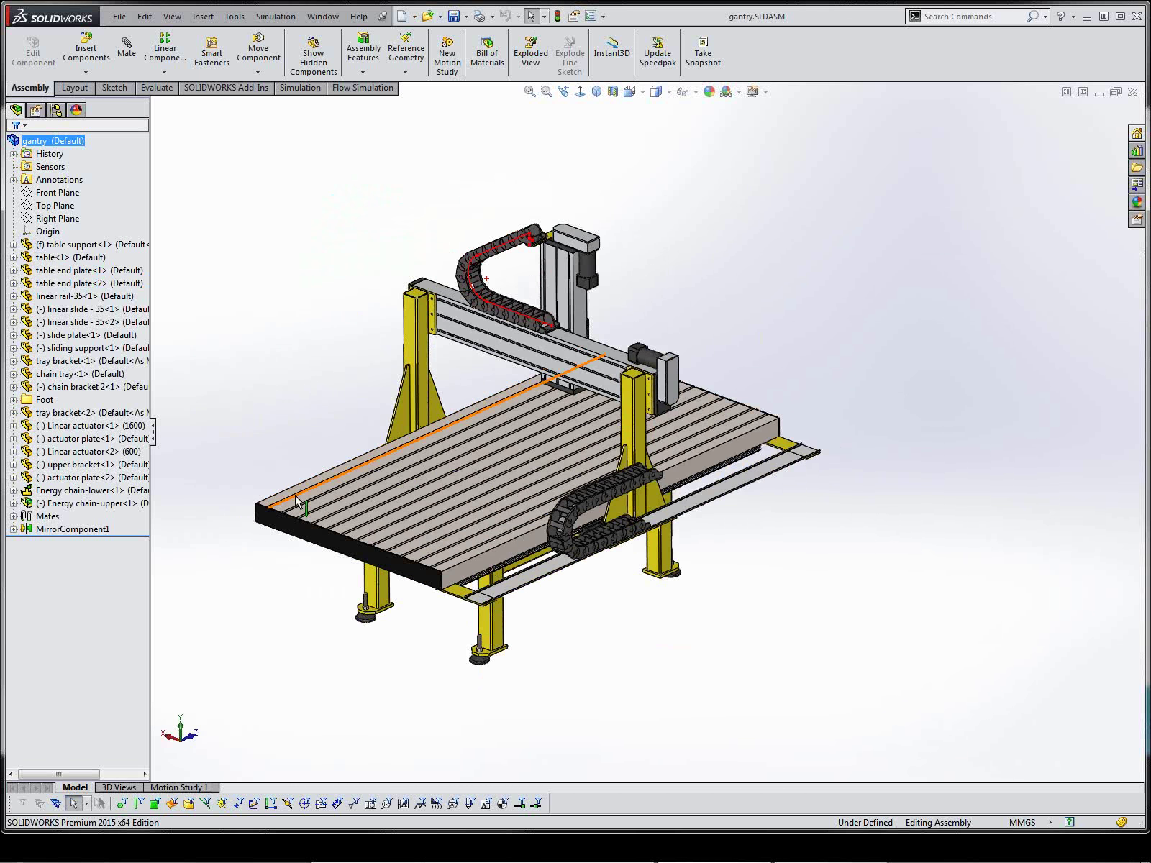
scroll(278, 383, "down", 2)
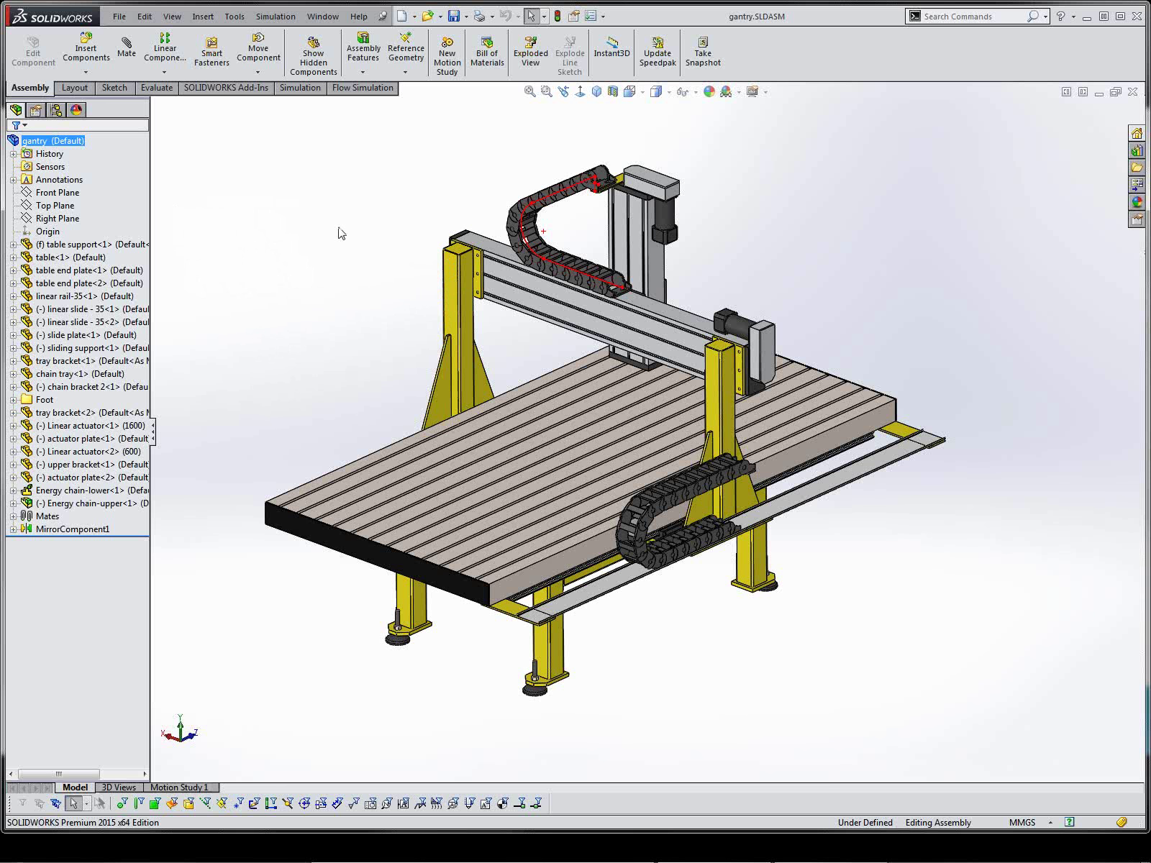
Open Properties for the Default [gantry] configuration in the ConfigurationManager
left_click(56, 110)
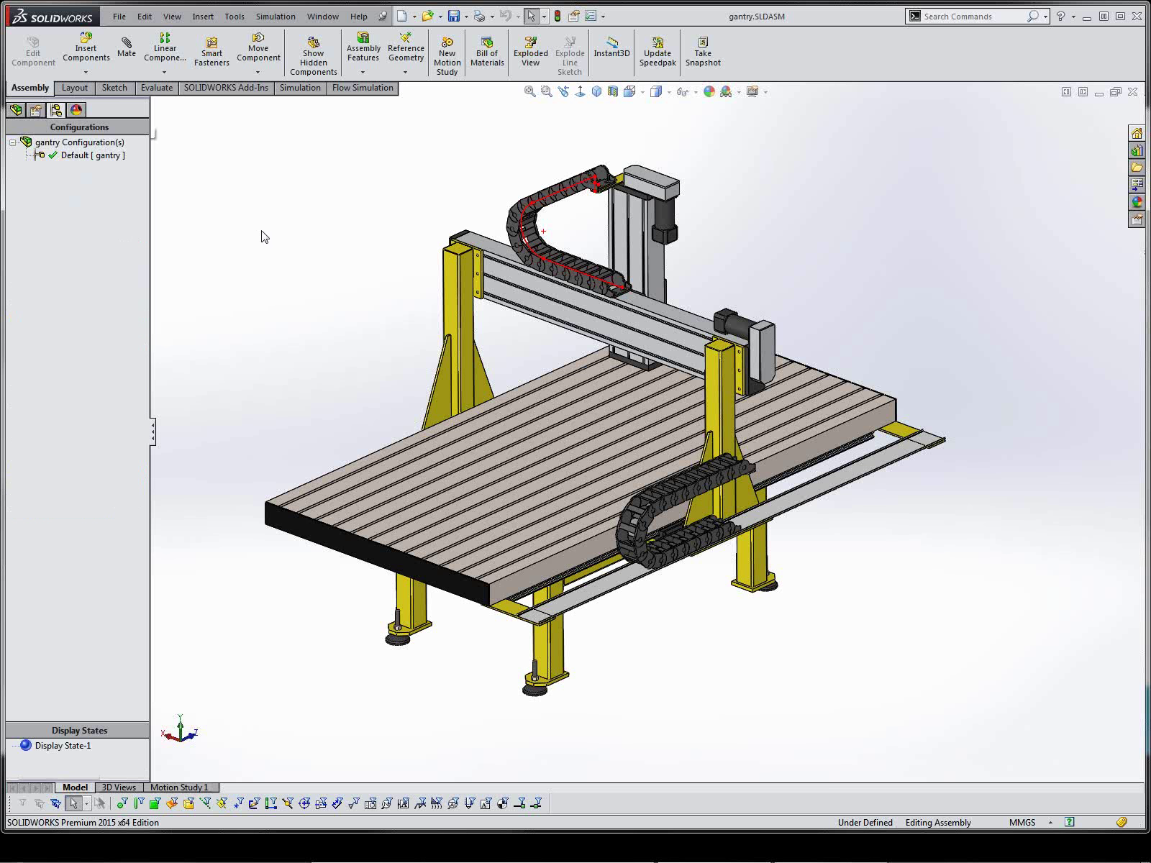
left_click(77, 155)
right_click(77, 144)
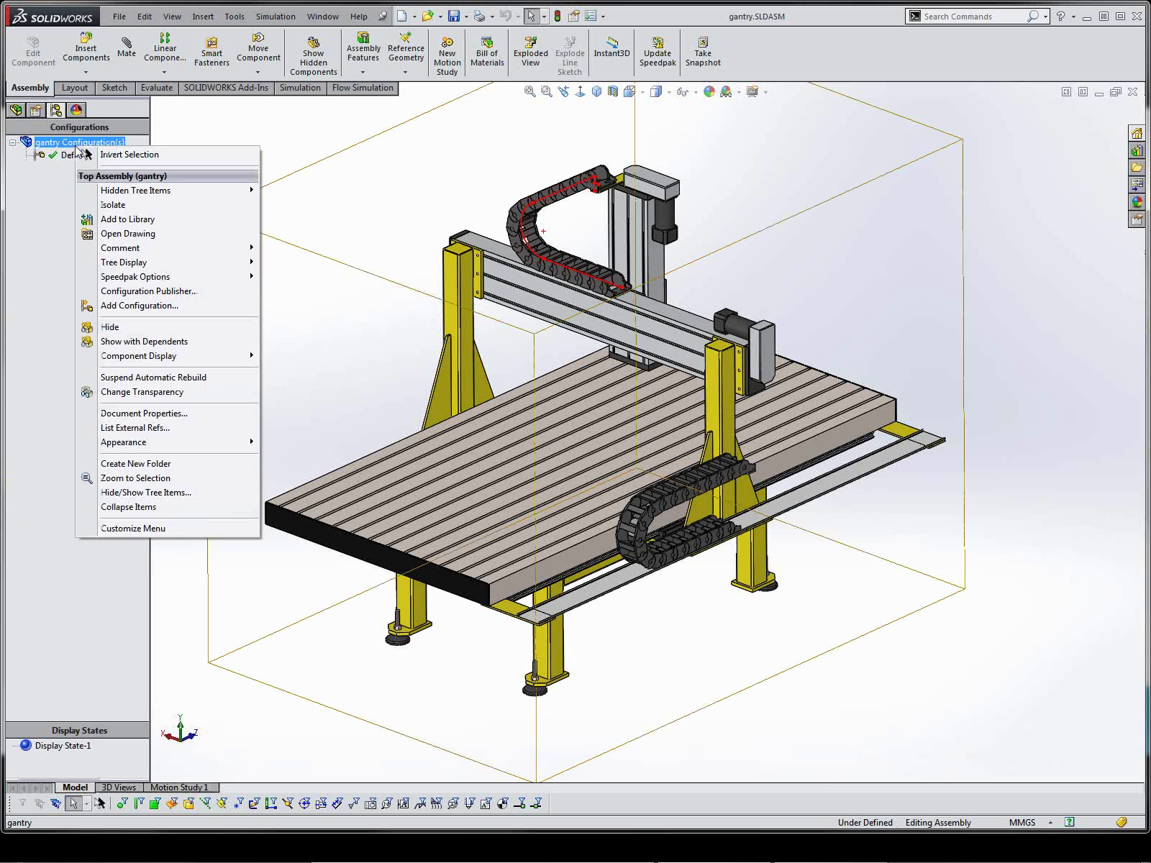
left_click(283, 154)
left_click(113, 156)
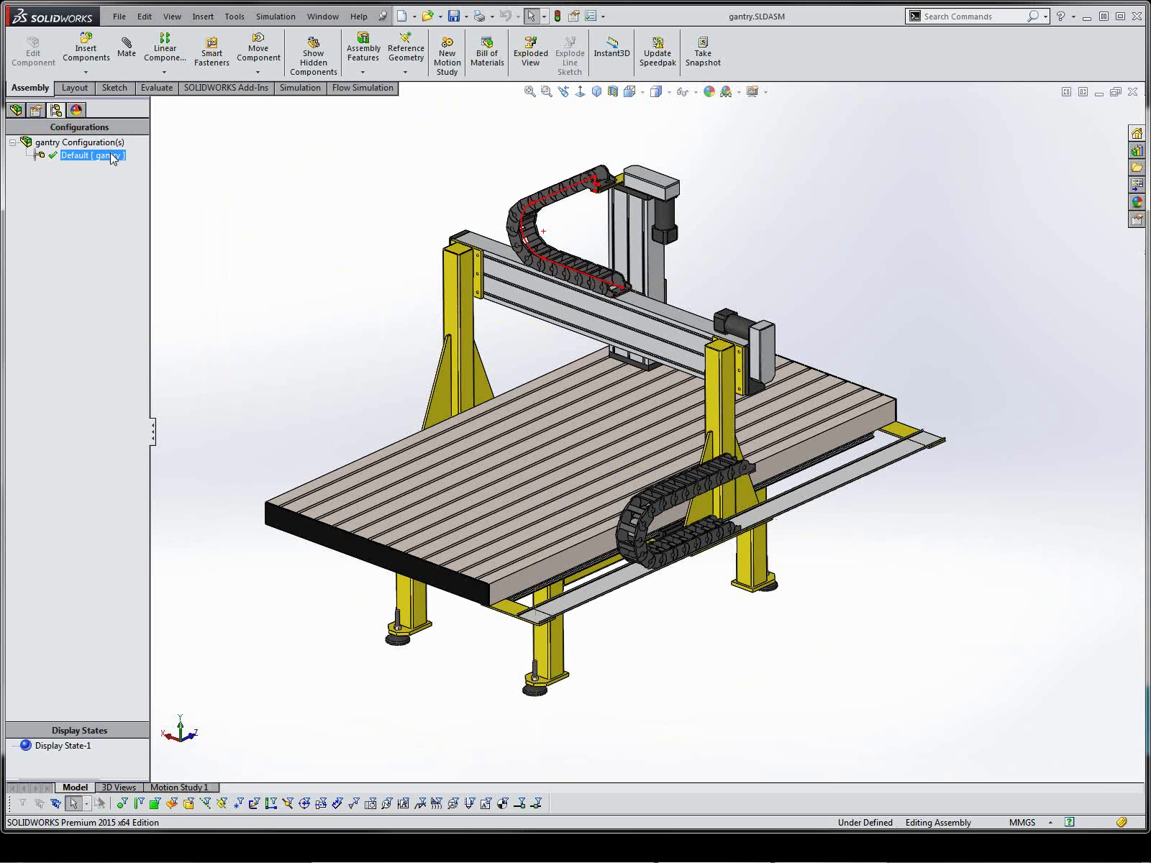
right_click(113, 157)
left_click(151, 256)
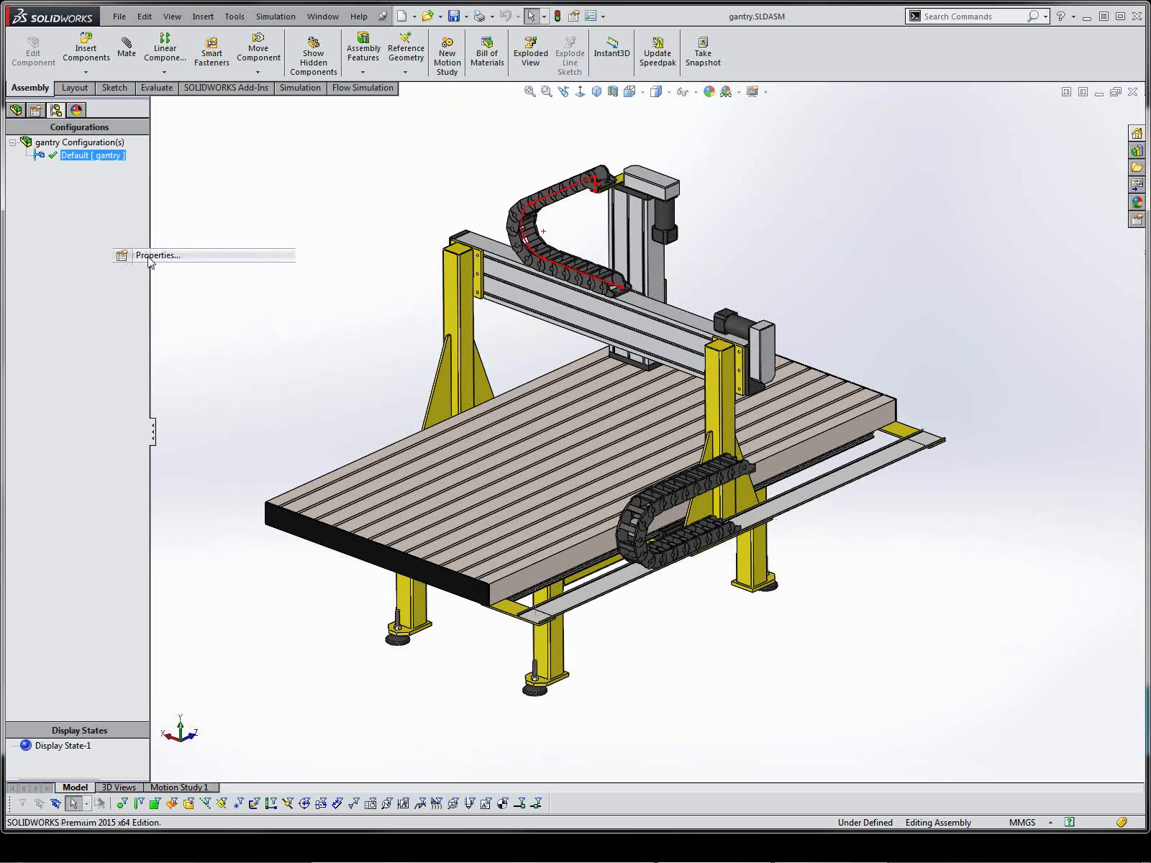
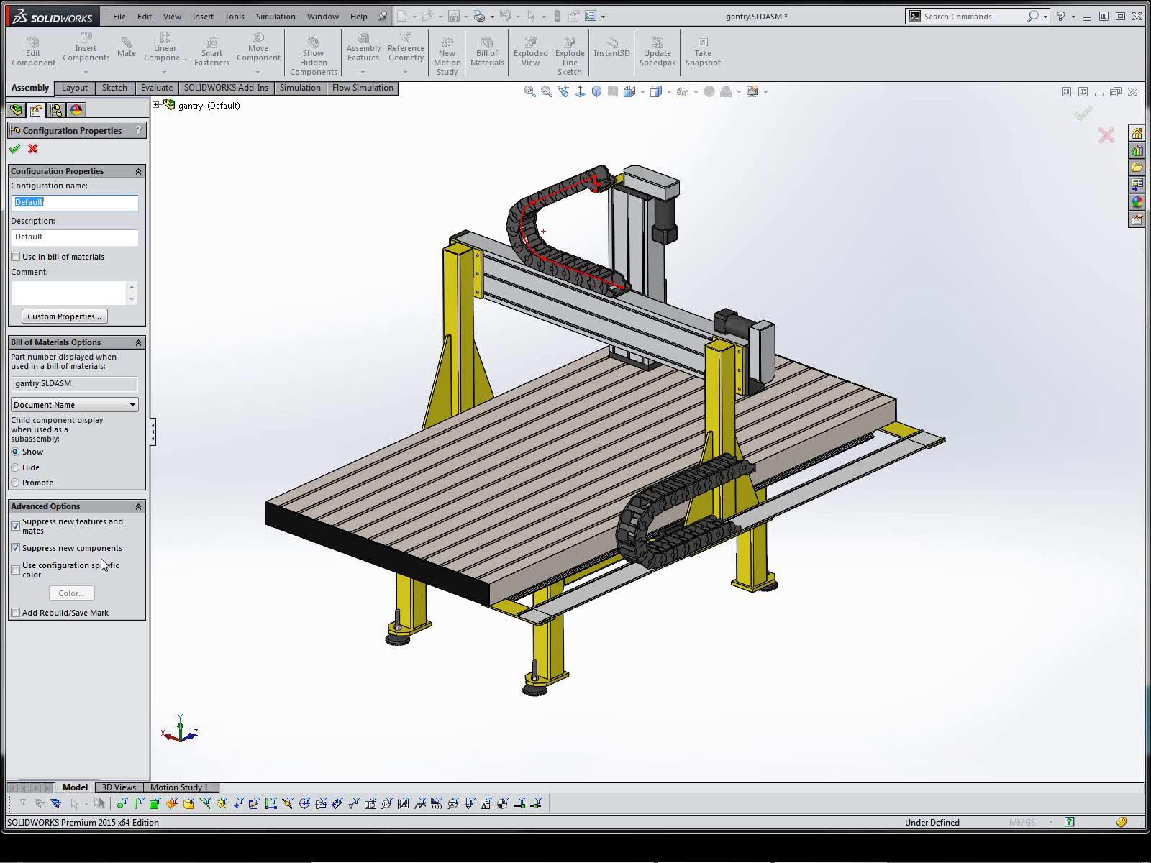
Dismiss the Default configuration's properties and start adding a new gantry configuration
left_click(31, 149)
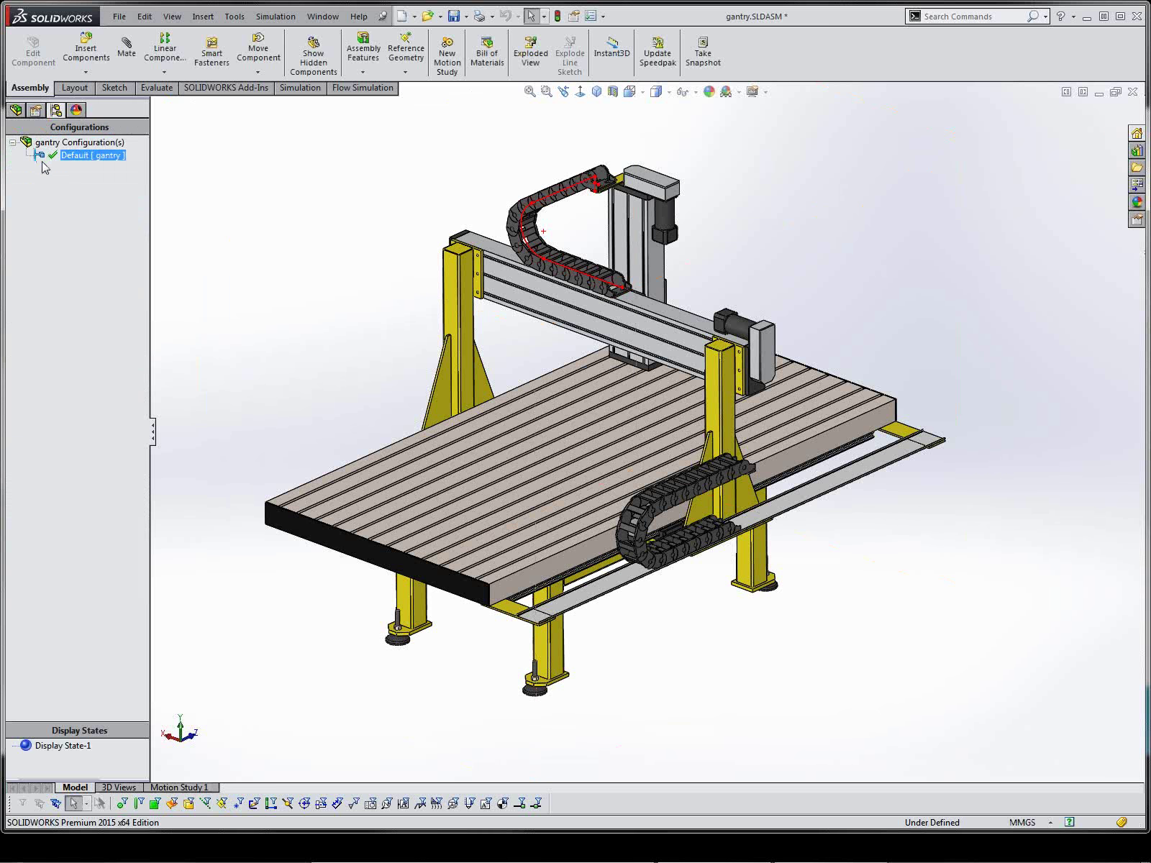
left_click(59, 142)
right_click(59, 143)
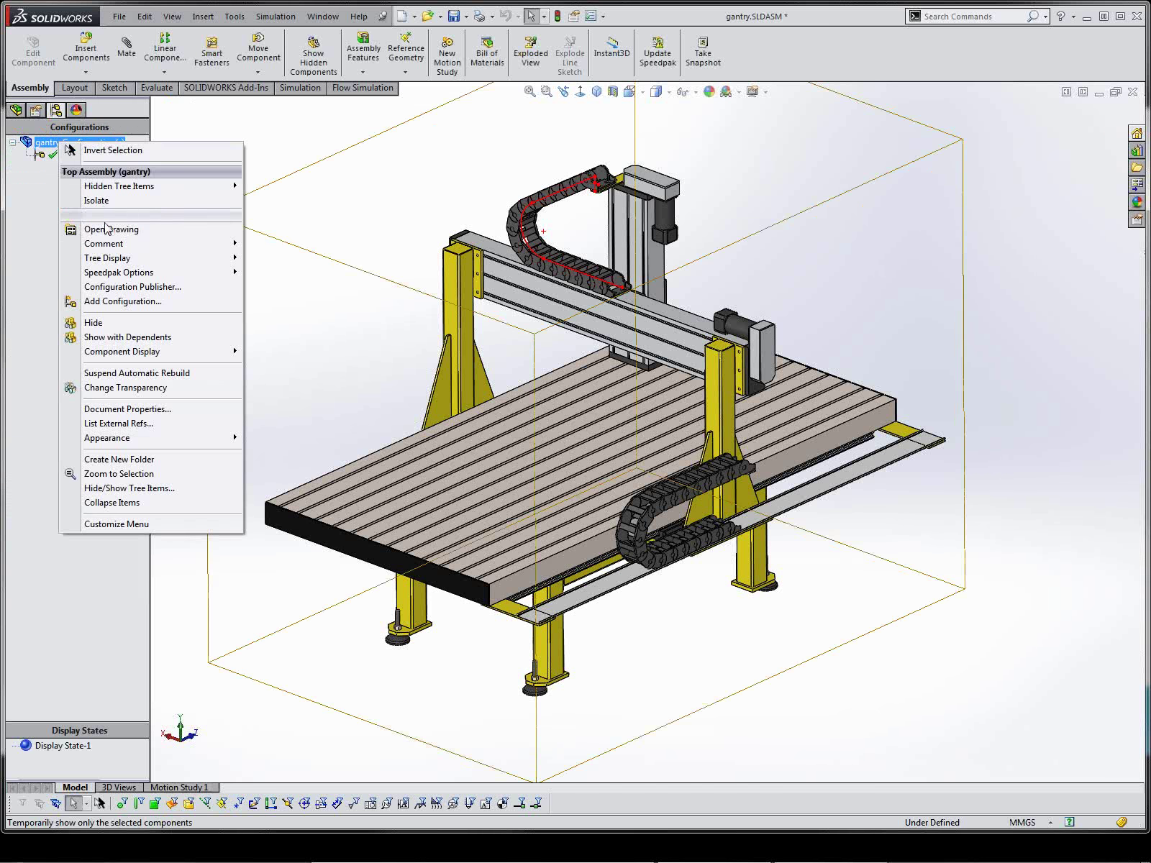
left_click(112, 302)
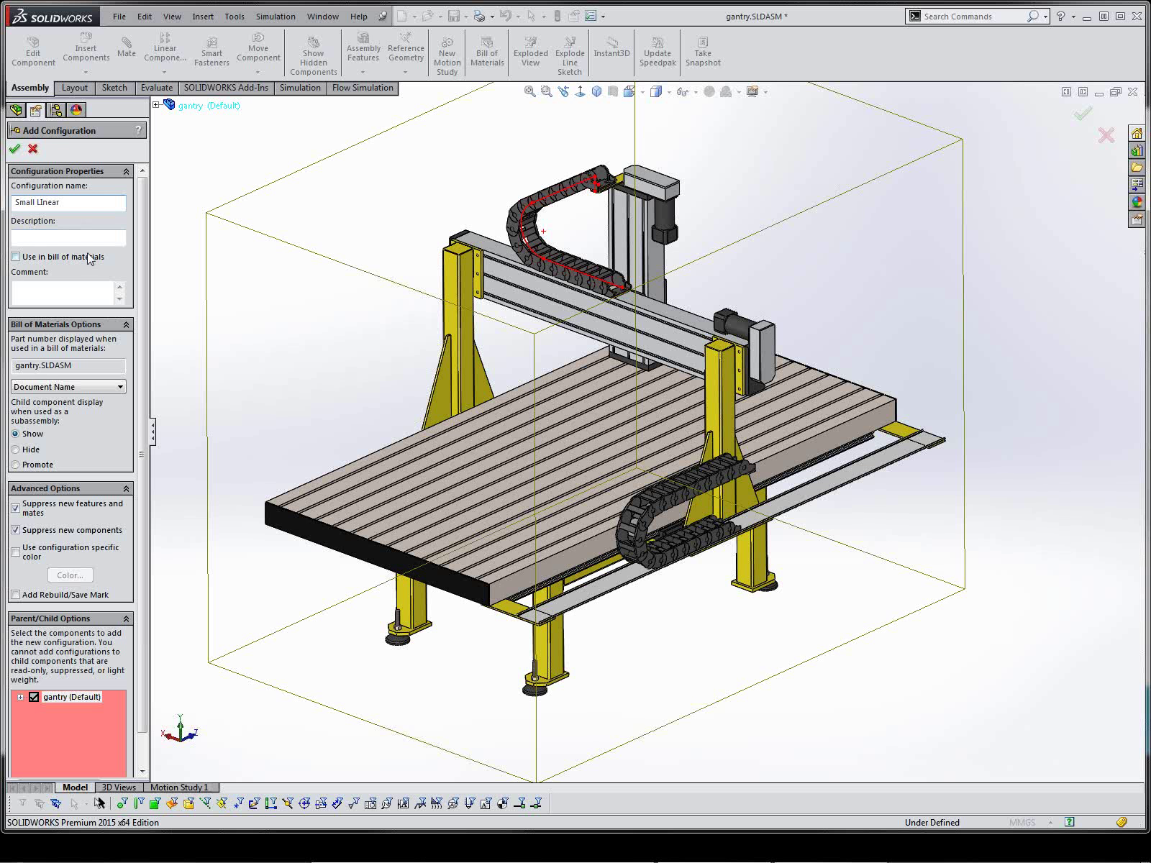
Create the 'Small Linear Actuator' configuration for Linear actuator, with display states linked
type("tuator")
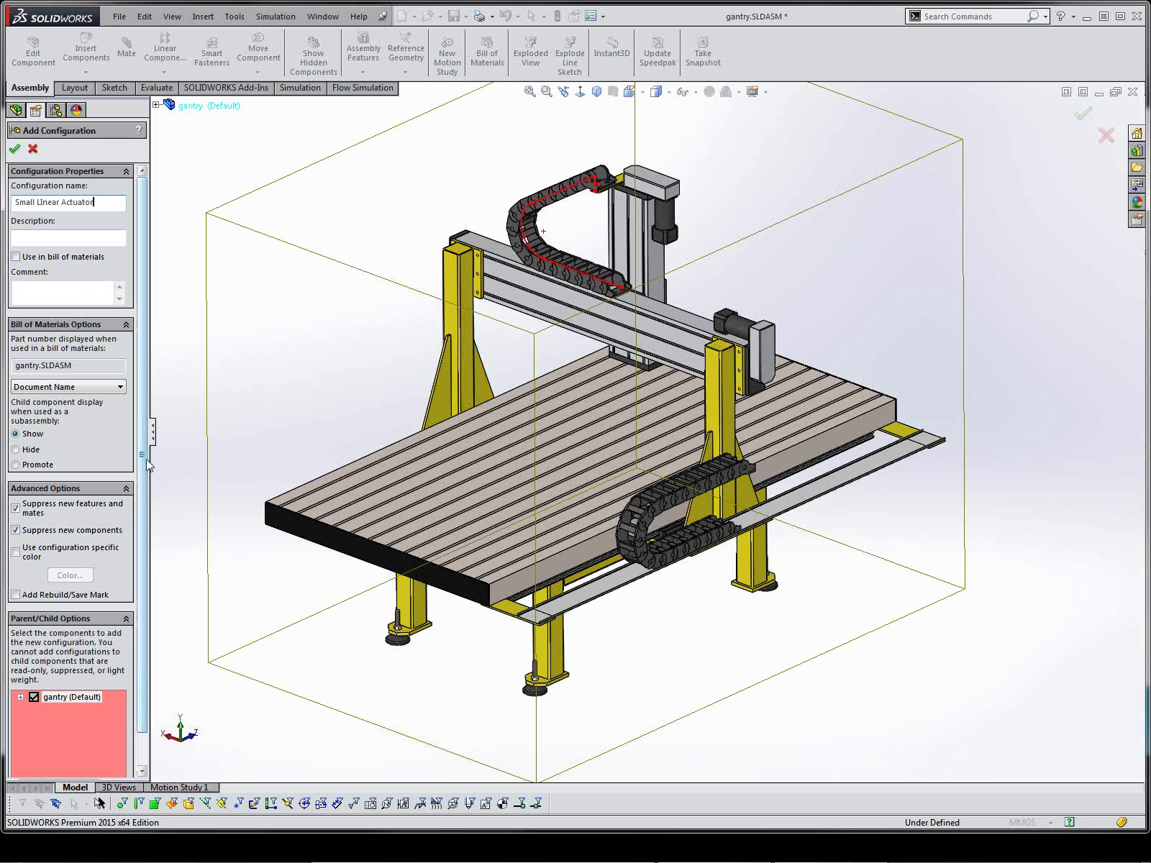
scroll(146, 468, "down", 2)
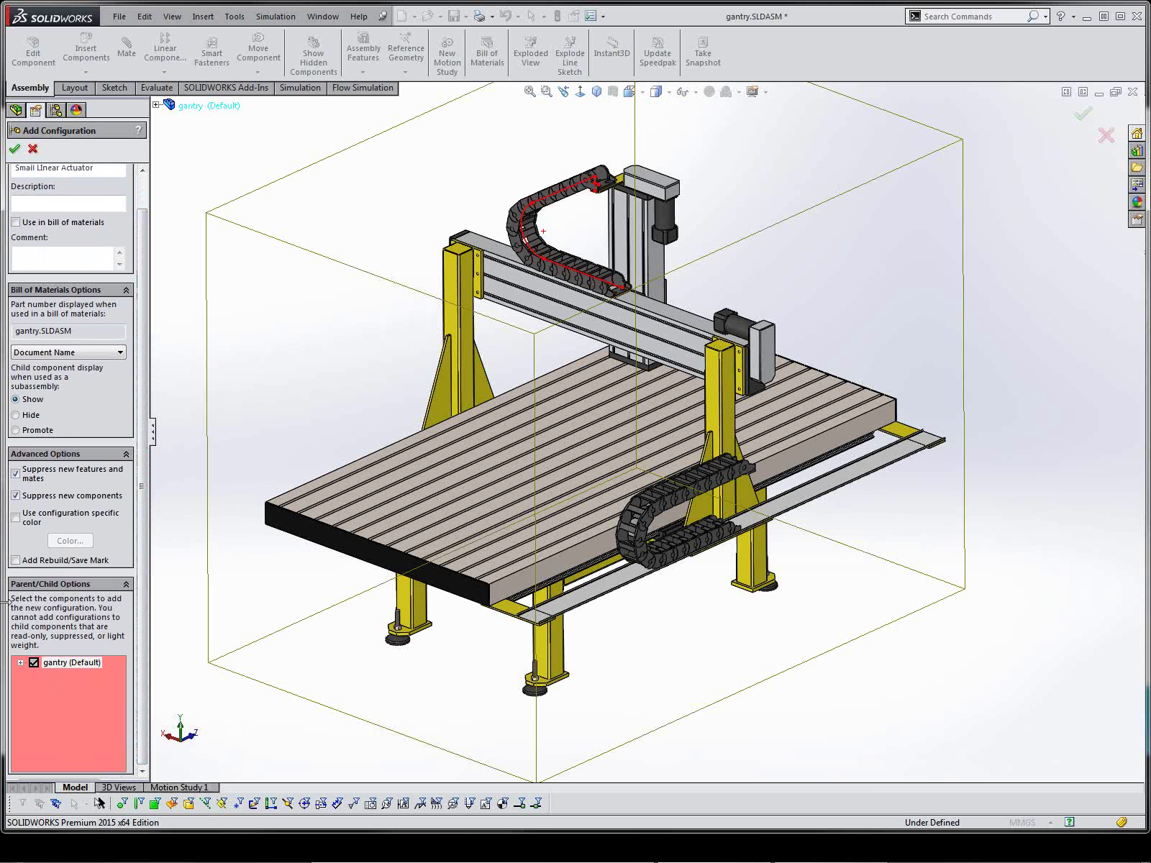
left_click(20, 663)
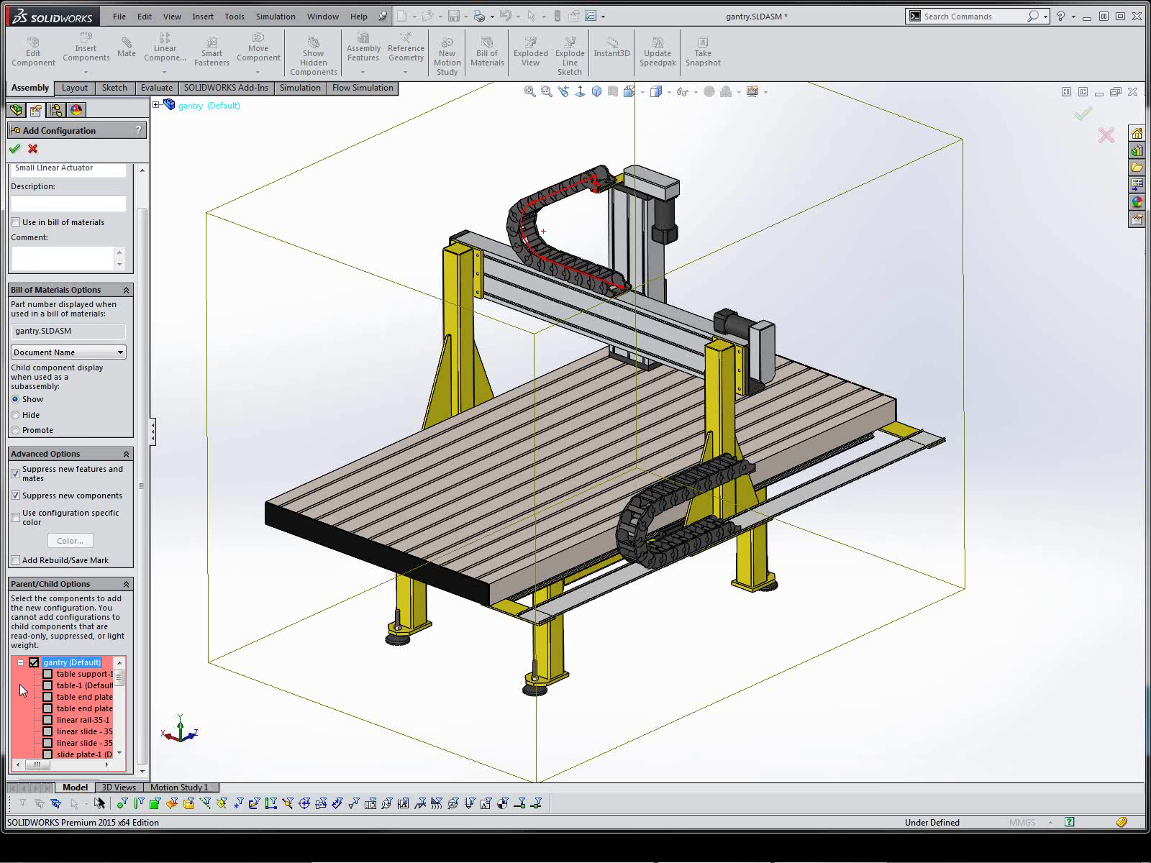
left_click_drag(120, 680, 122, 748)
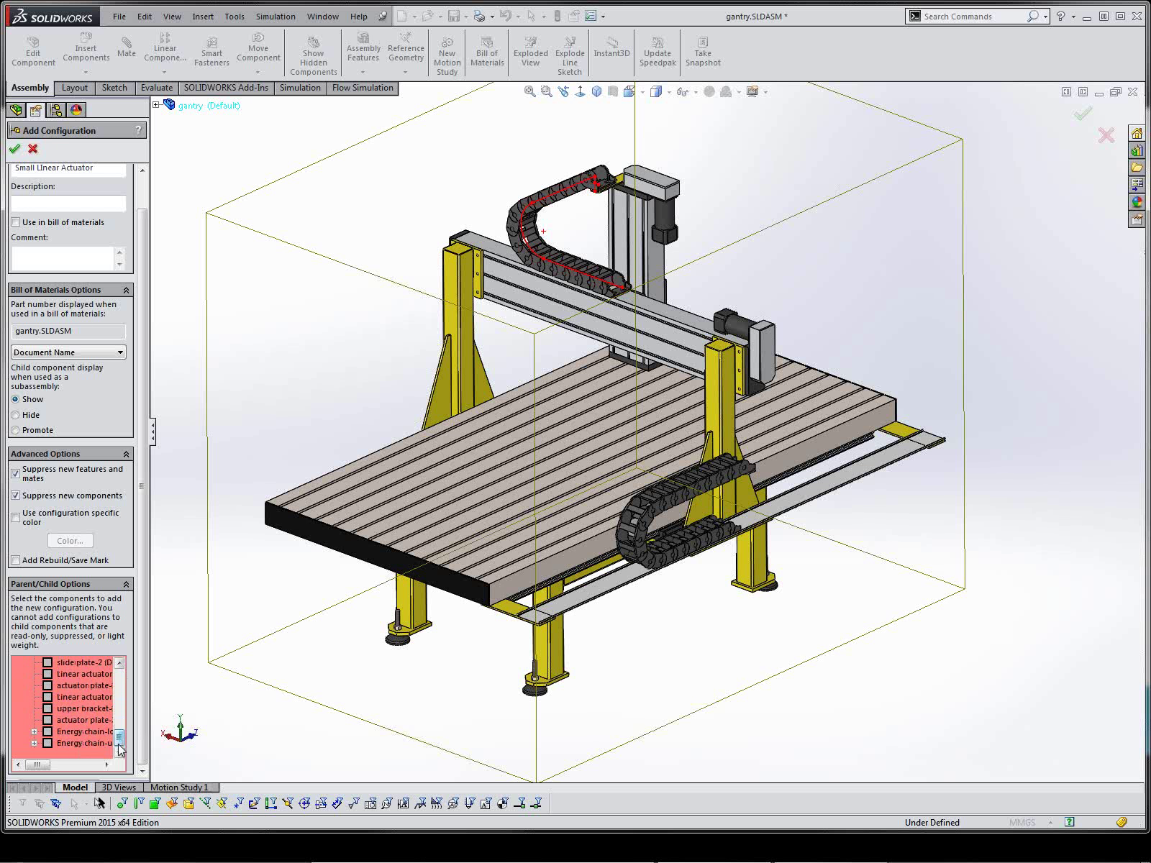
left_click(121, 750)
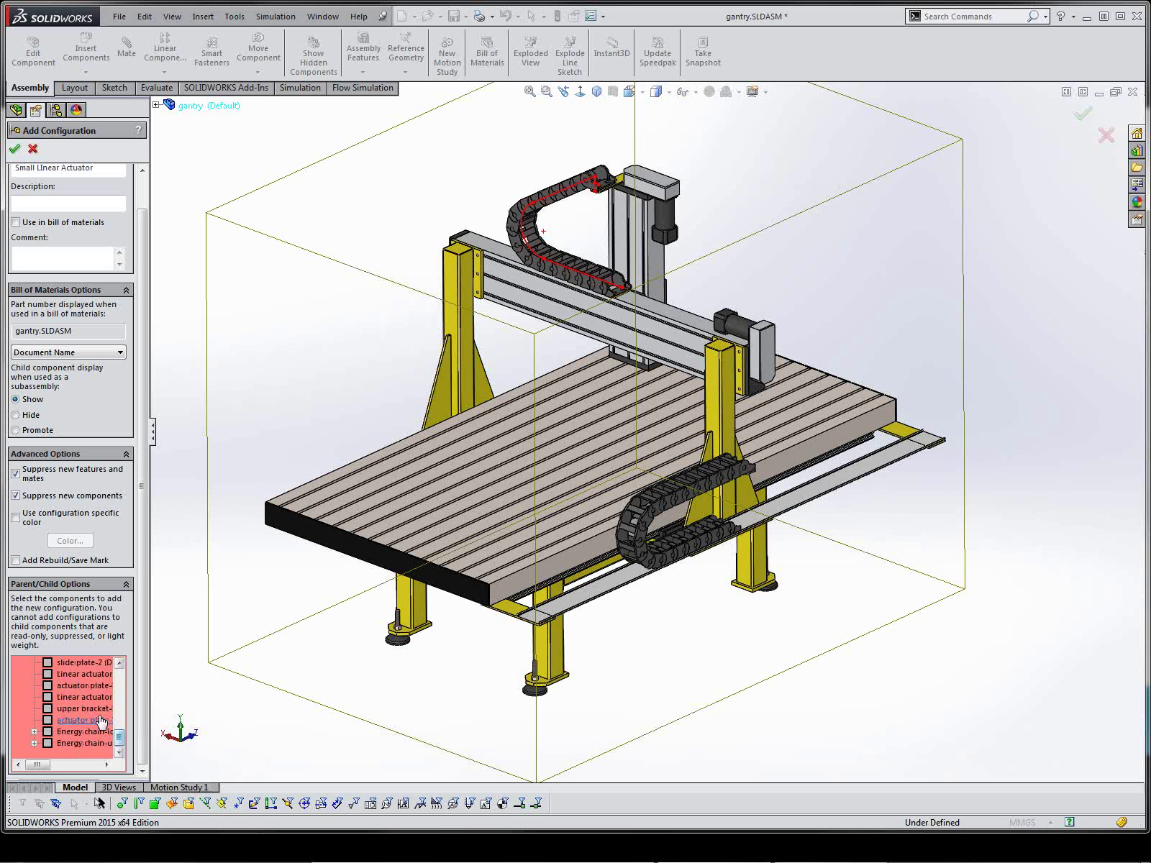
left_click(47, 697)
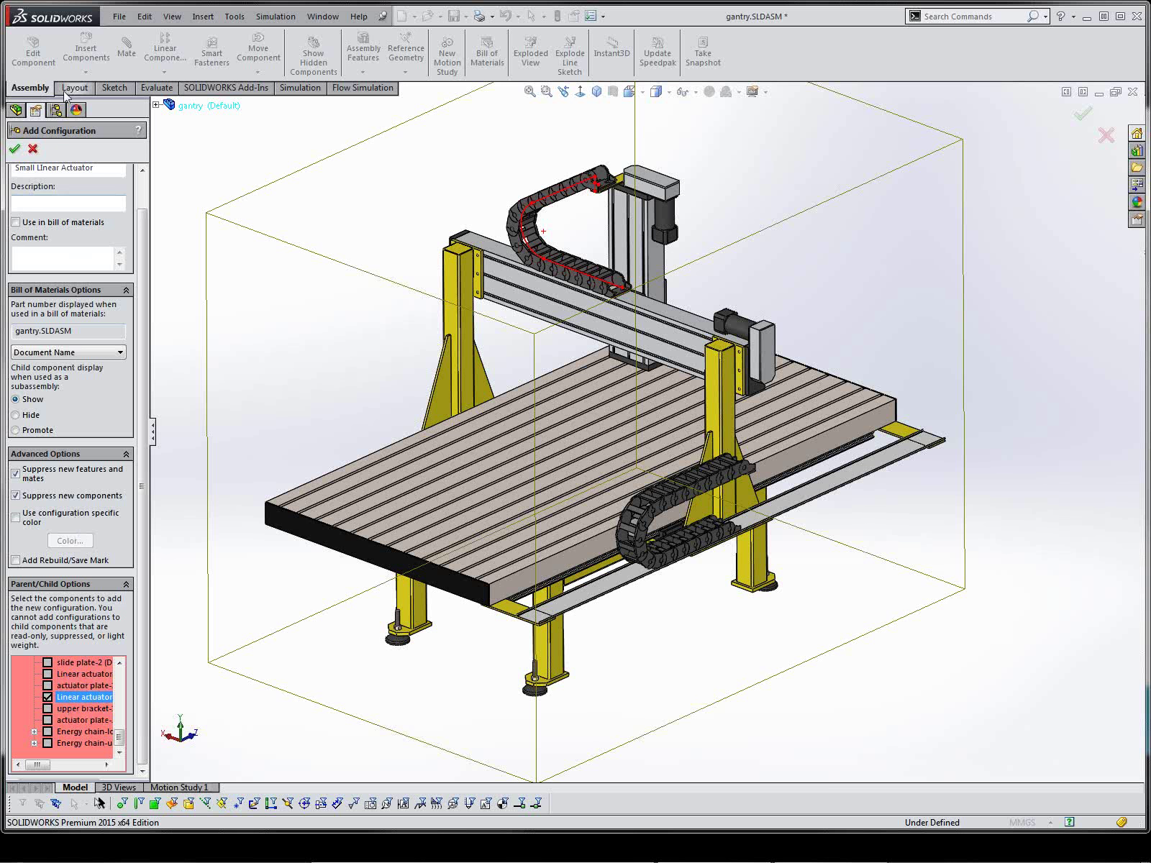
left_click(14, 150)
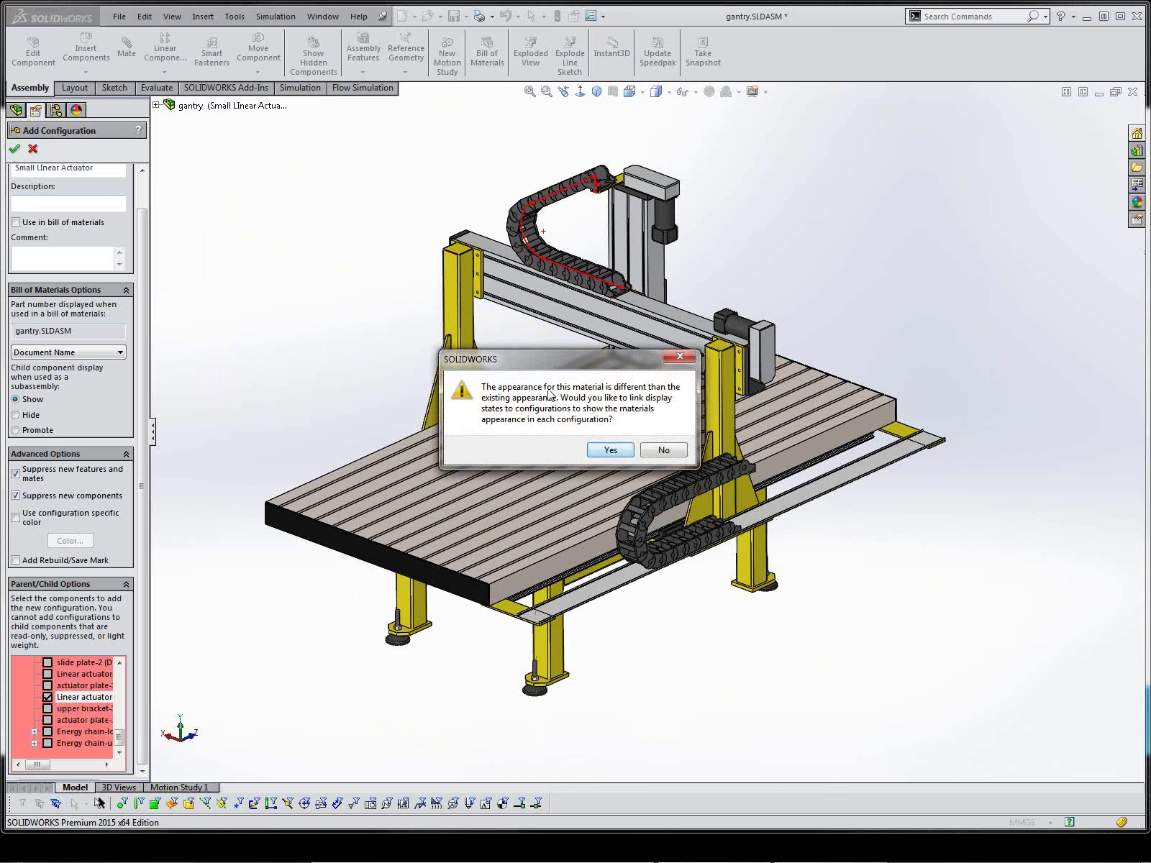
left_click(587, 450)
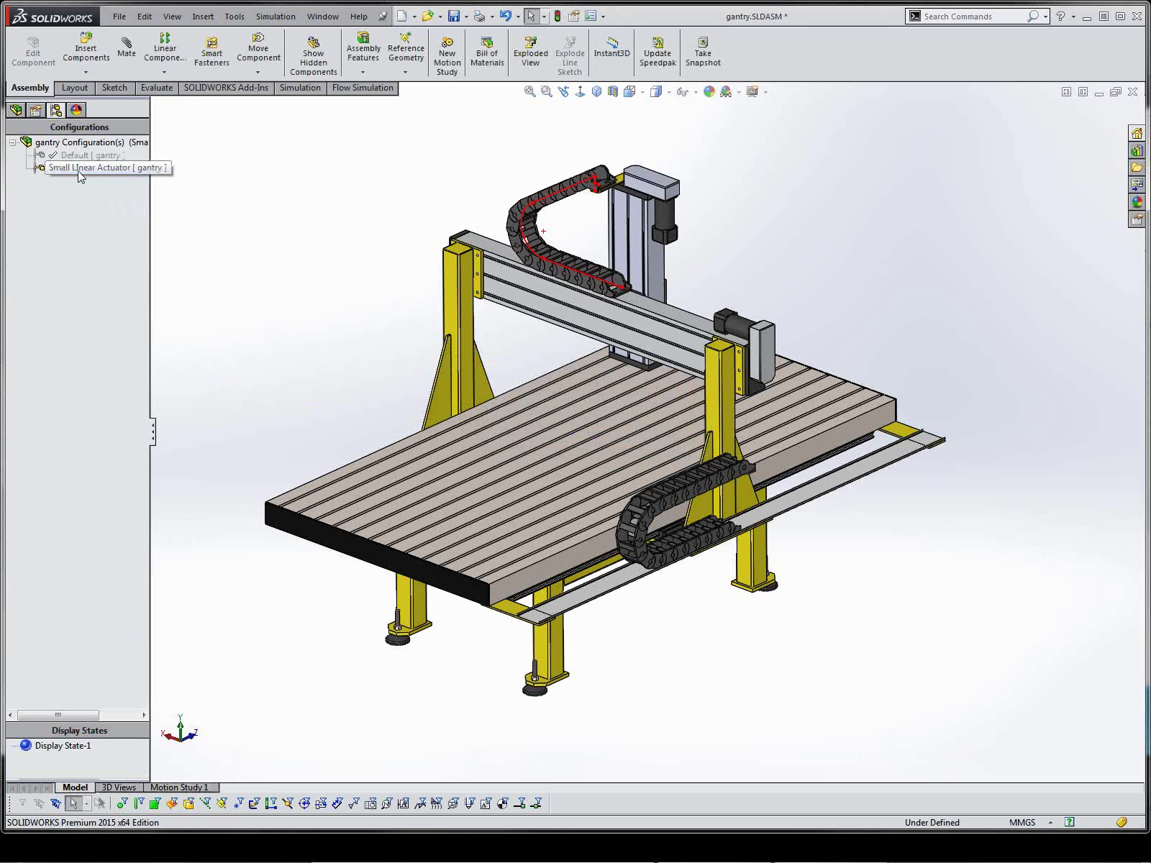
Keep Linear actuator<2> on its Small LInear Actuator configuration in the widened feature tree
left_click(15, 110)
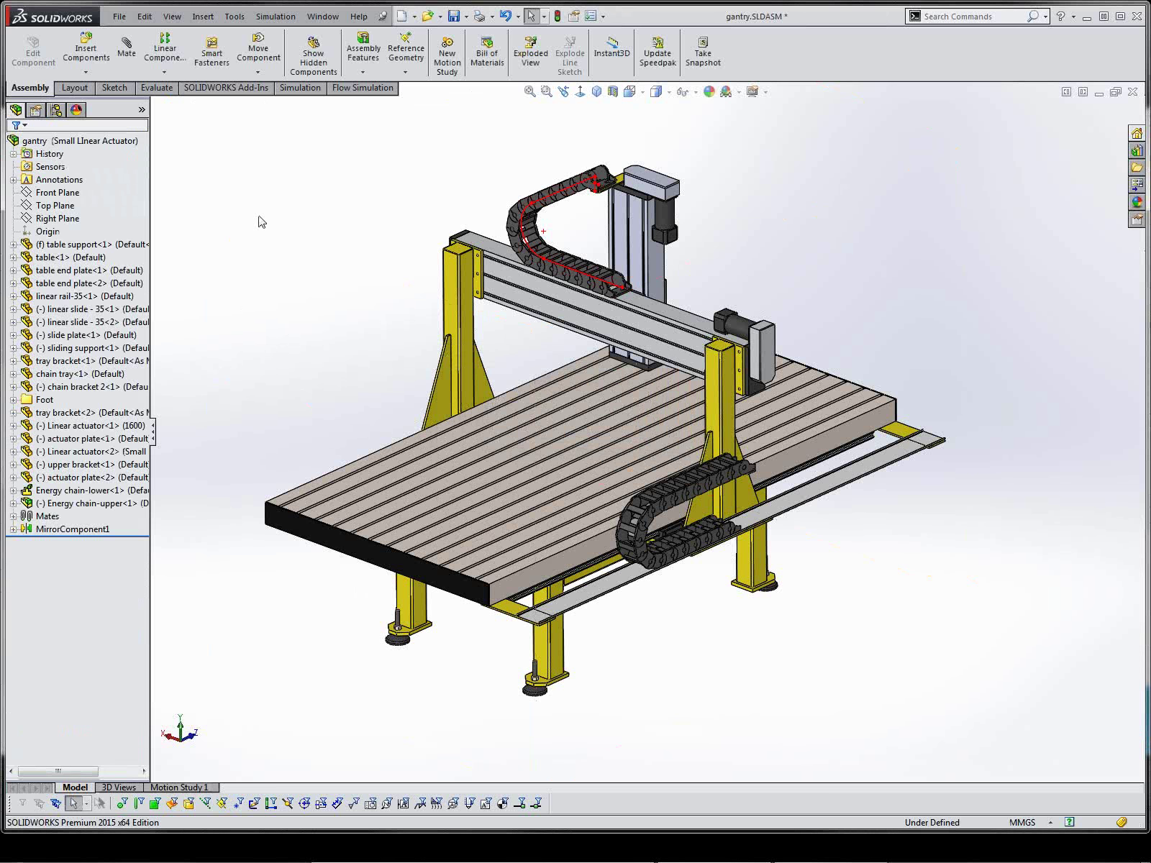
left_click(636, 253)
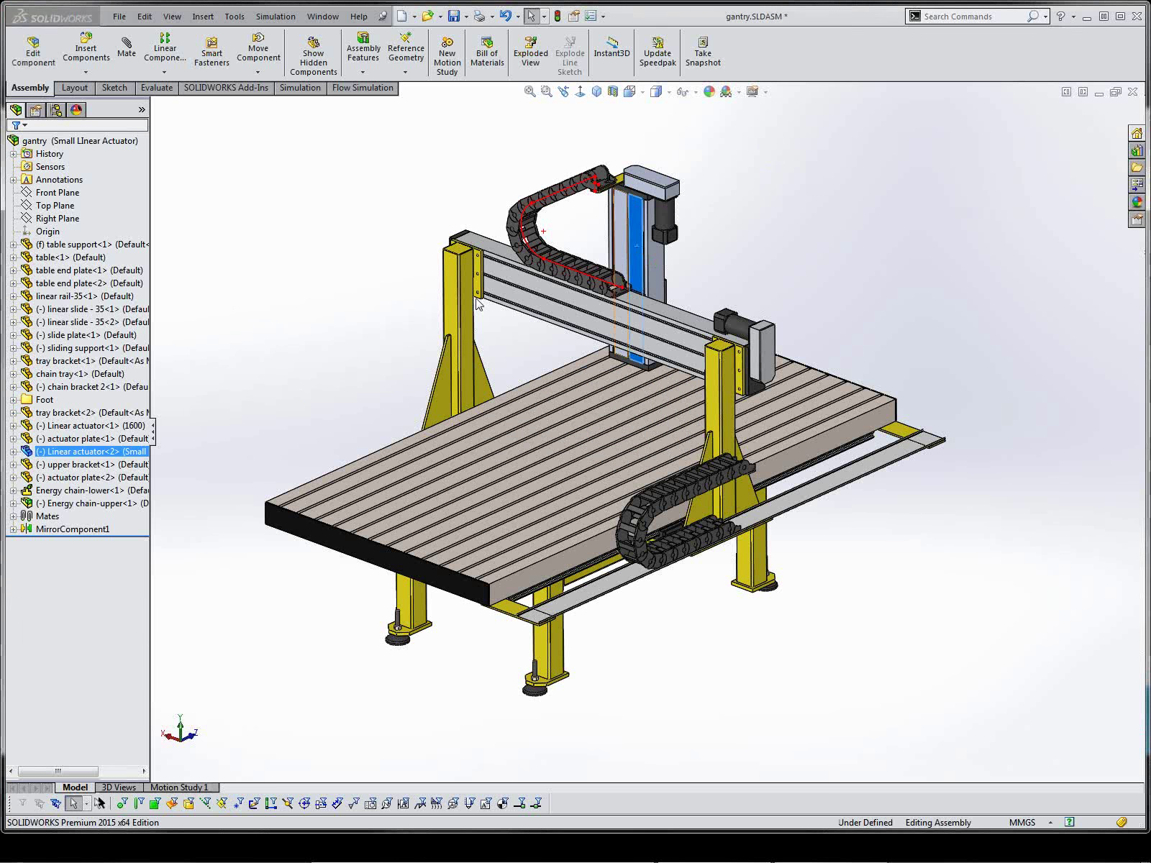
left_click_drag(149, 378, 219, 382)
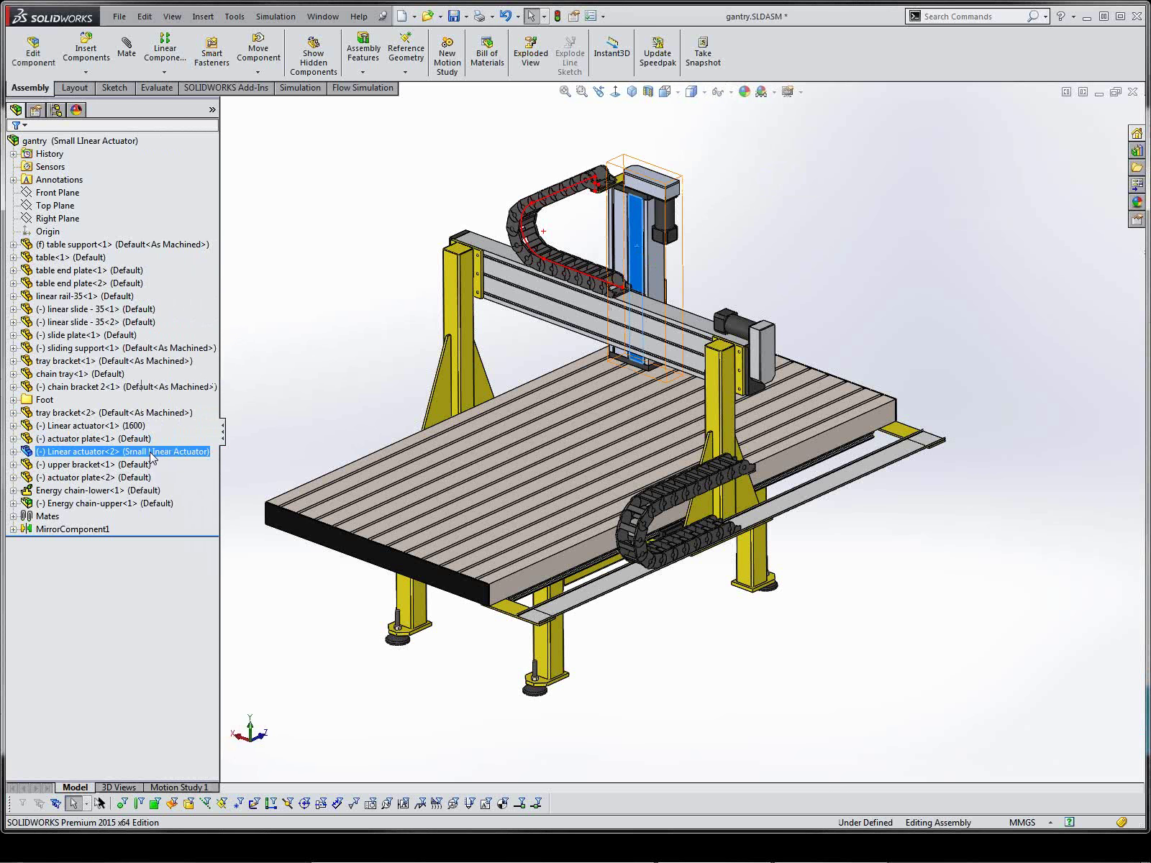
key("Escape")
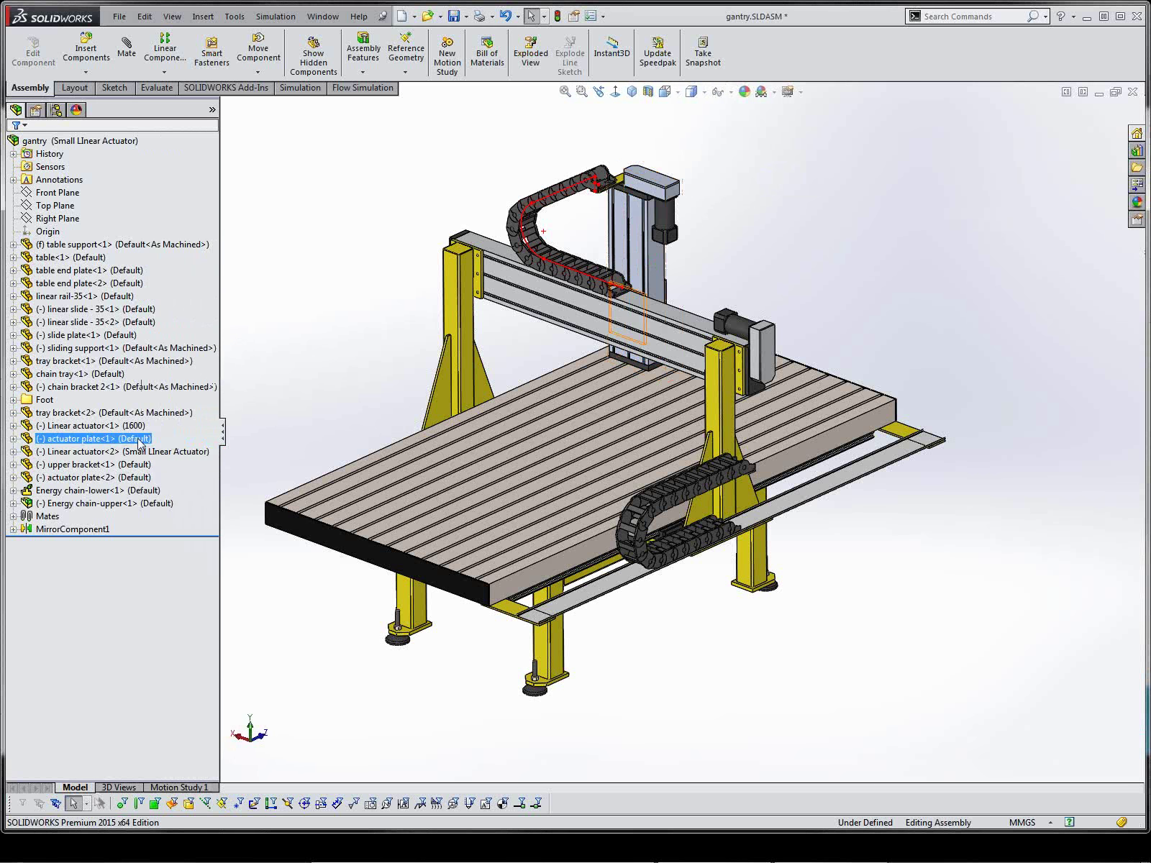
left_click(96, 453)
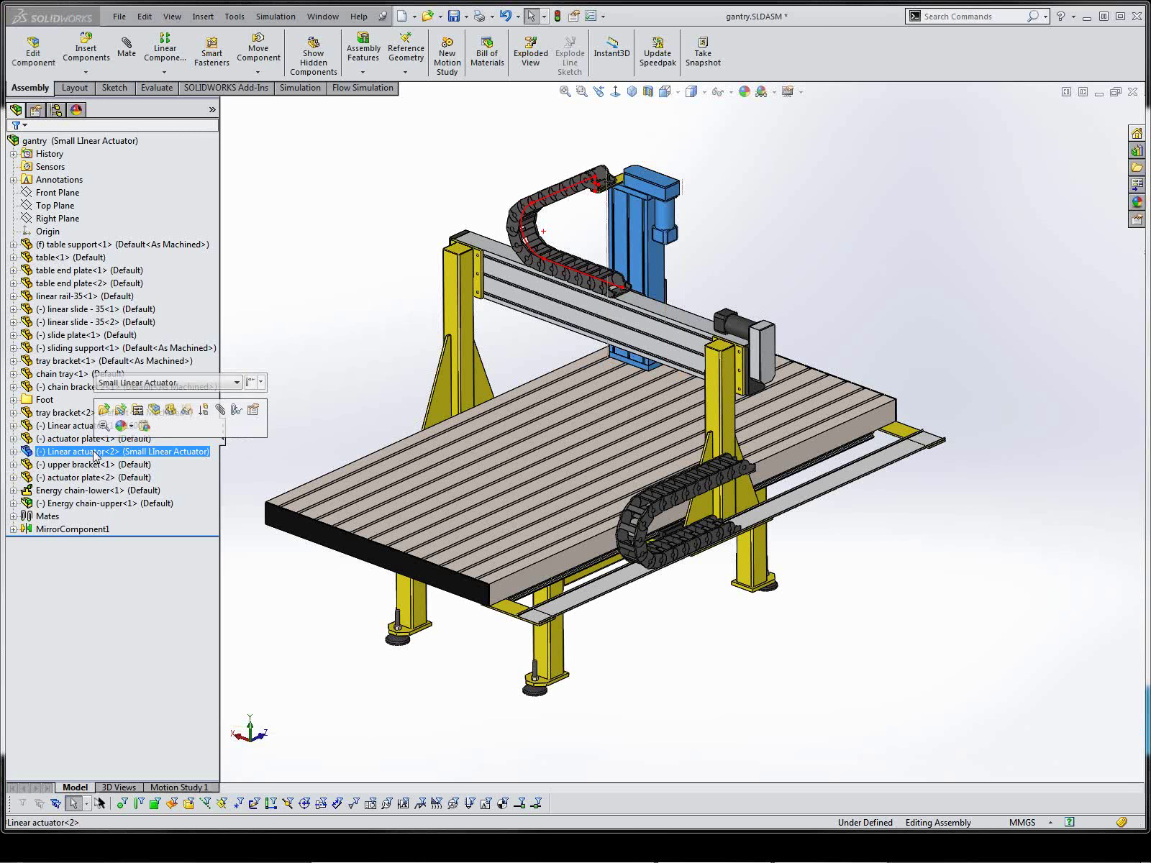
left_click(236, 383)
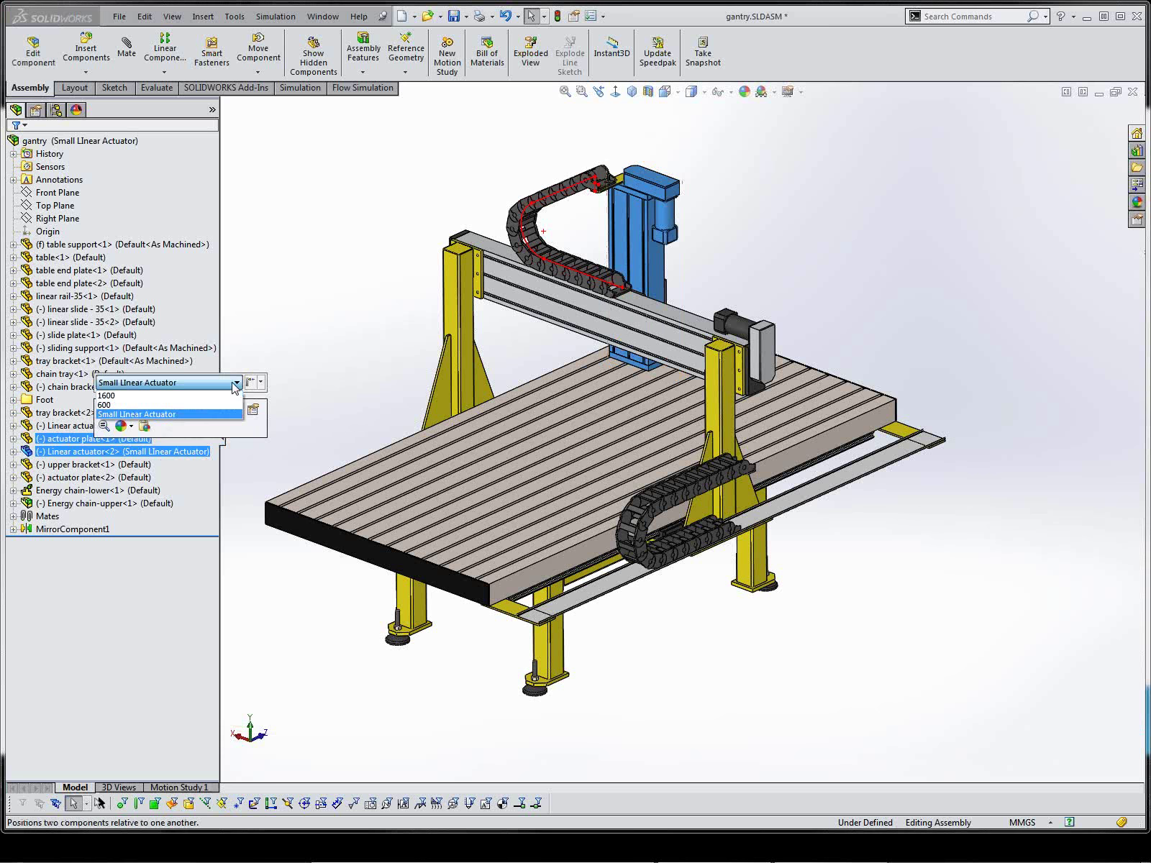
left_click(233, 383)
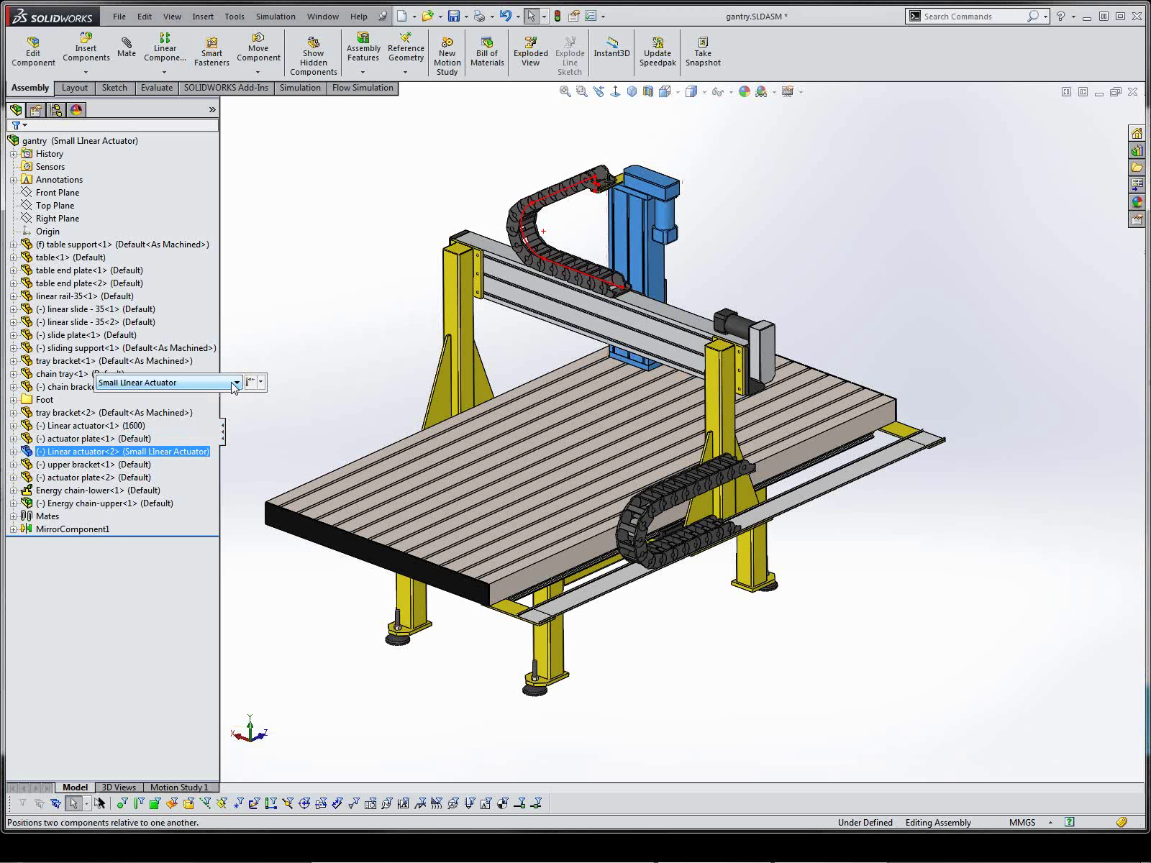
left_click(265, 423)
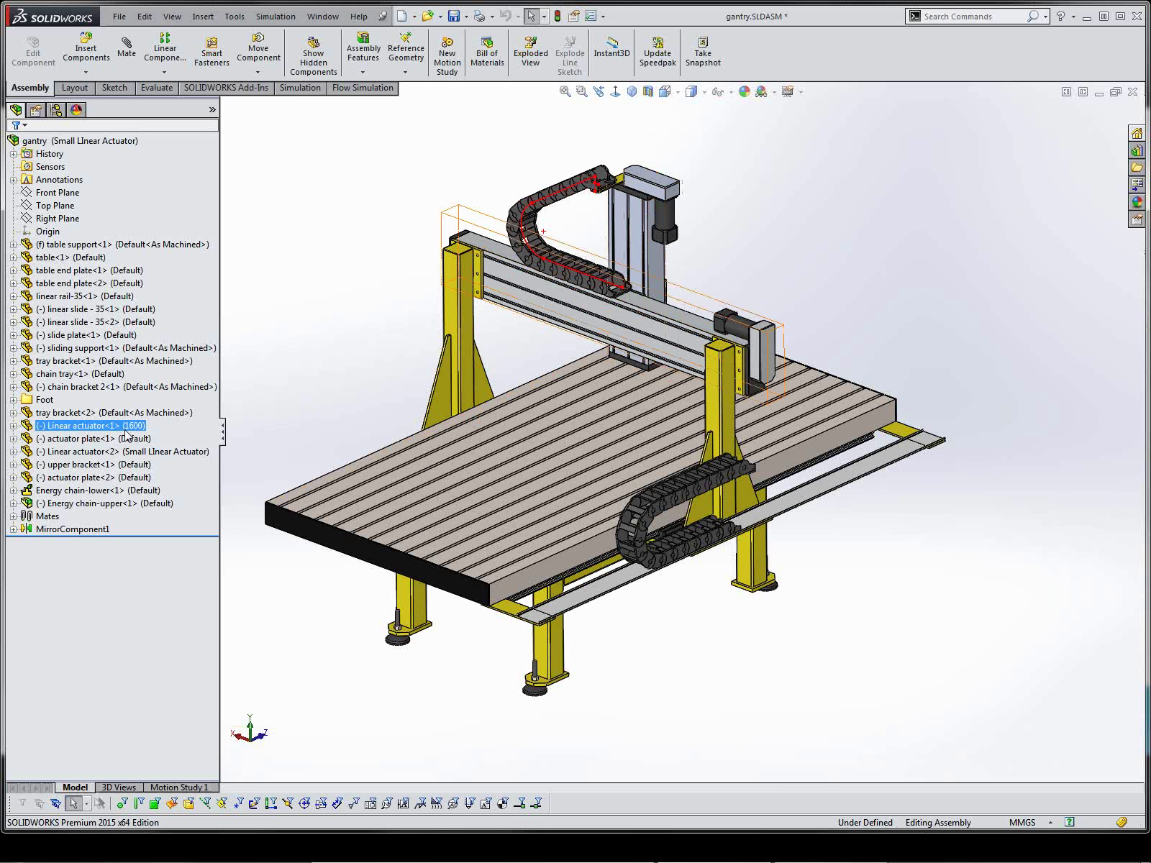
Show Linear actuator<2>'s Boss-Extrude1 600 dimension and place it beside the yellow leg
left_click(108, 451)
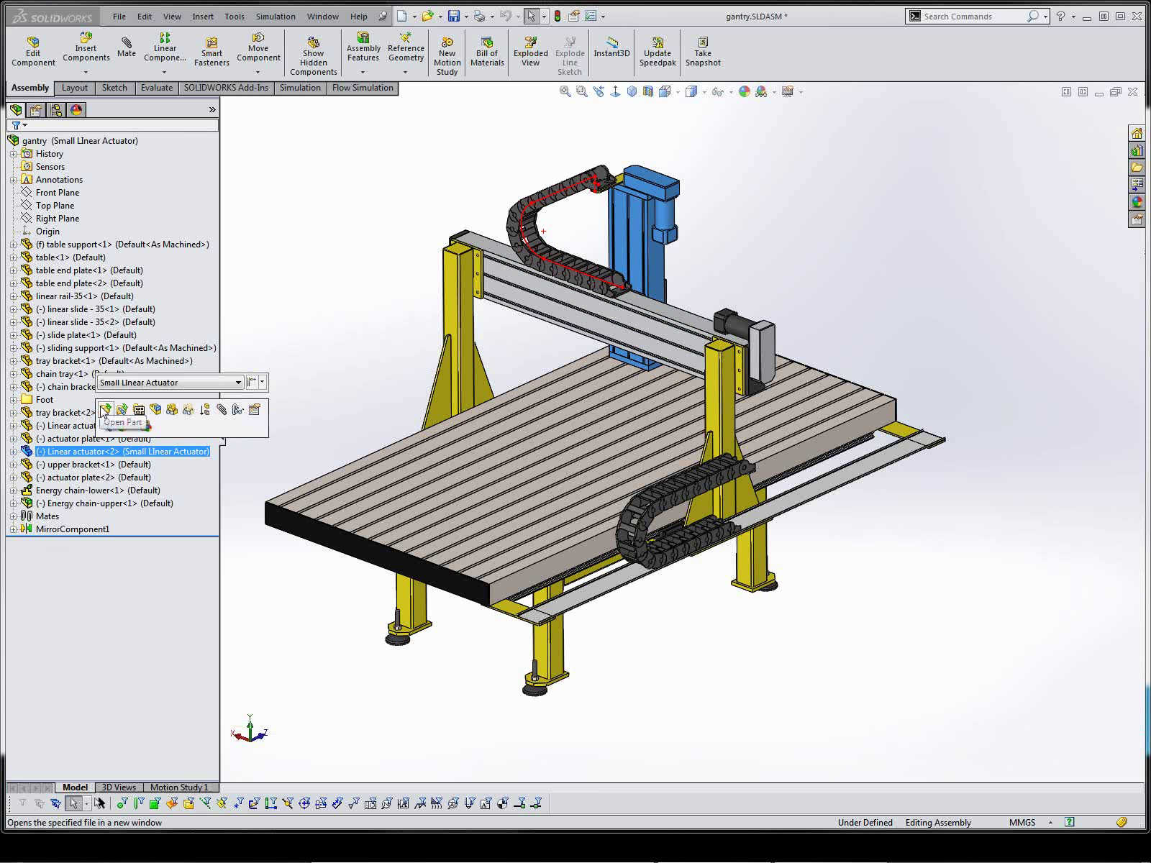
left_click(14, 451)
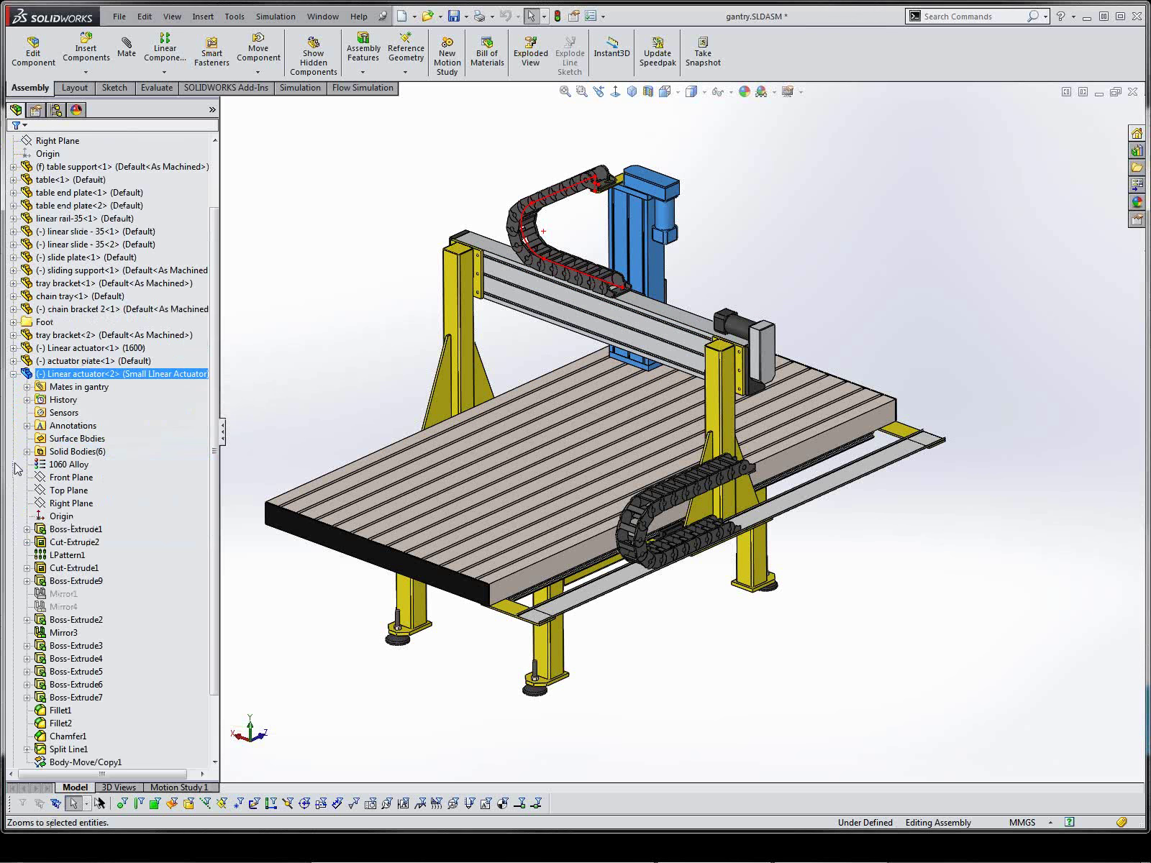
left_click(62, 530)
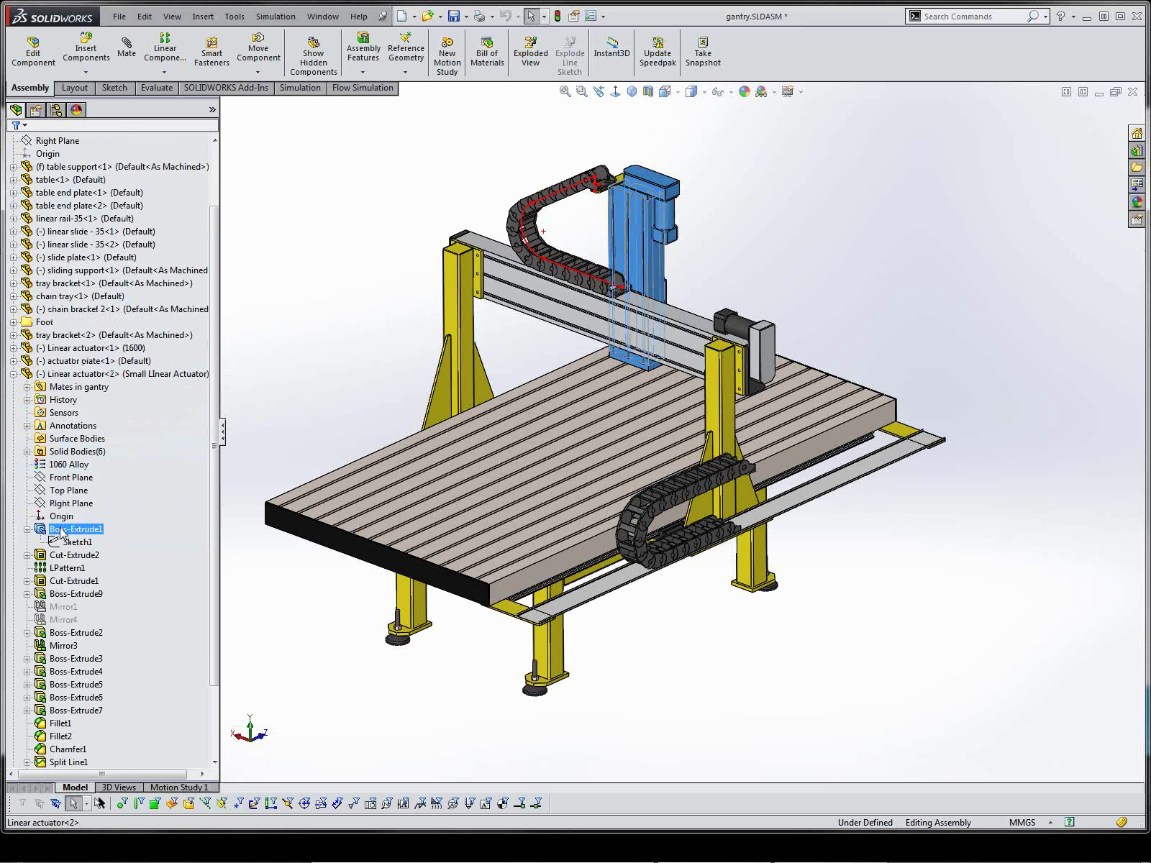
double_click(62, 530)
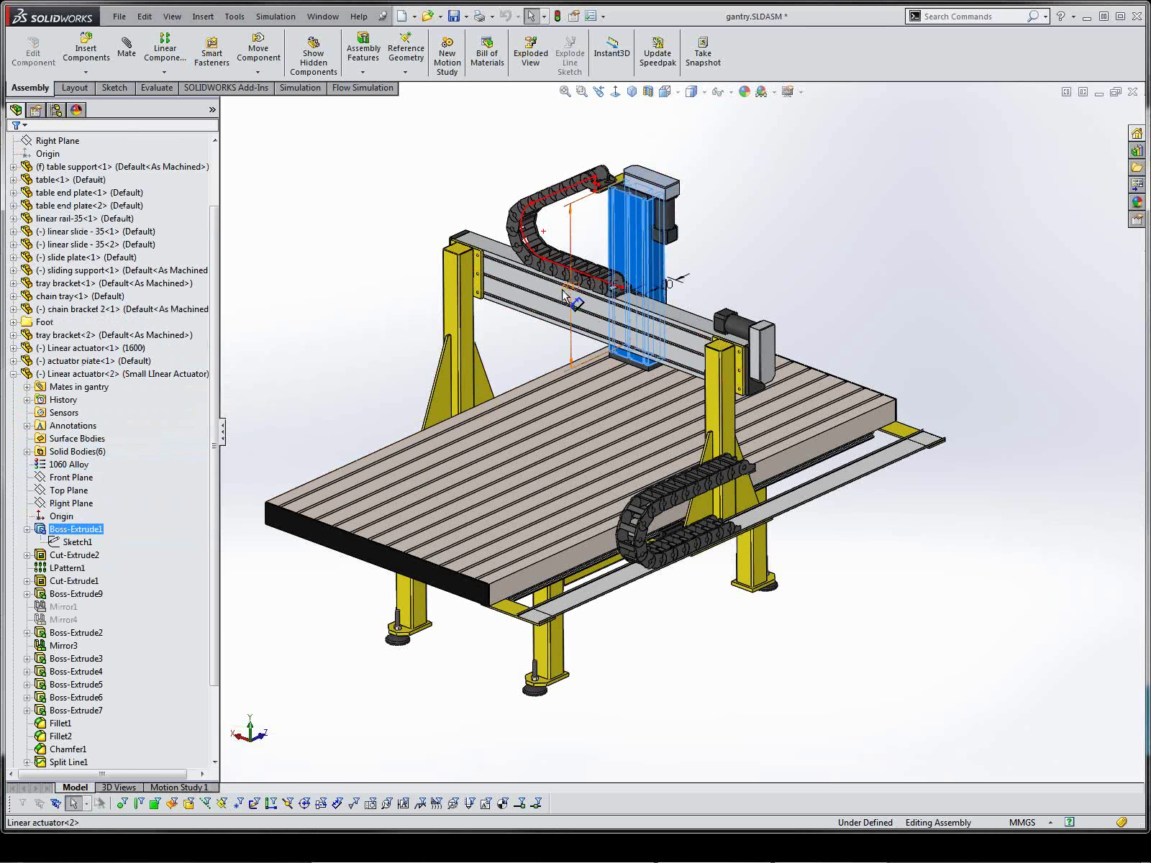
left_click_drag(565, 295, 400, 335)
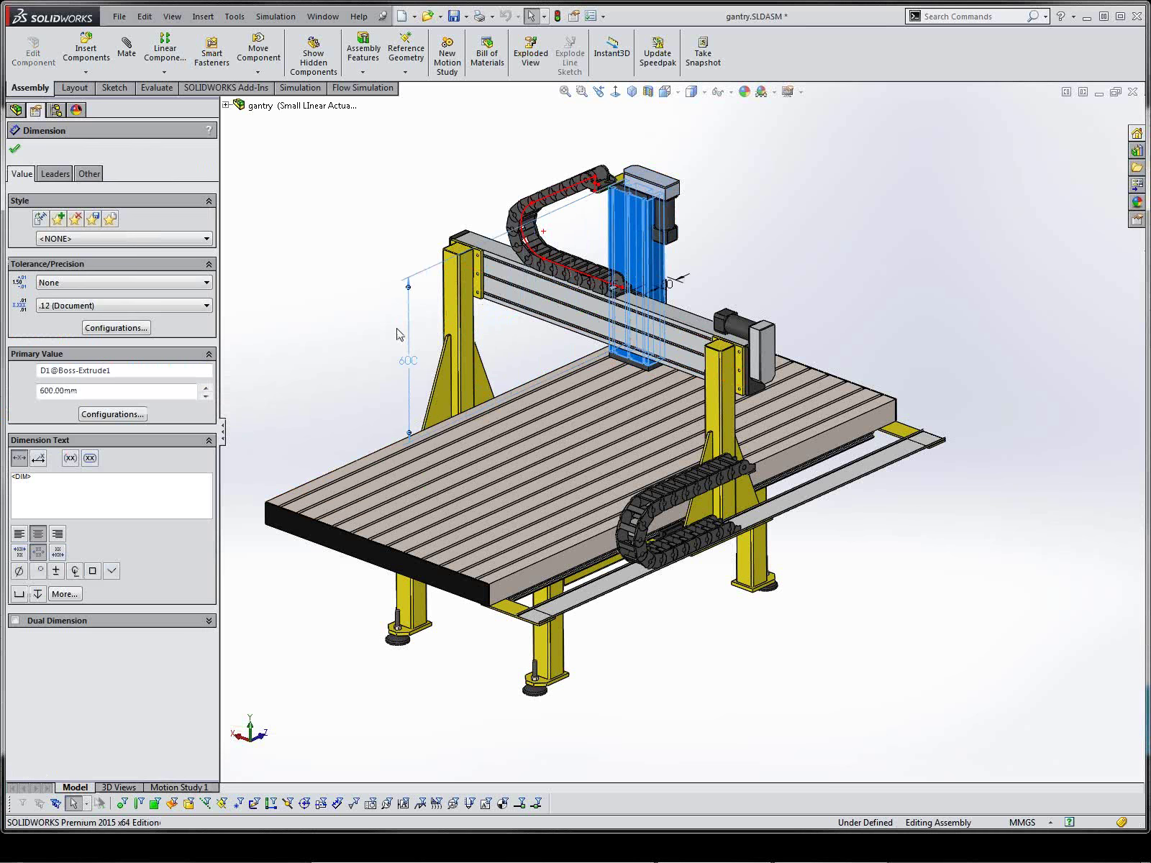
Change the actuator length from 600 to 550 for this configuration only, then rebuild
double_click(408, 362)
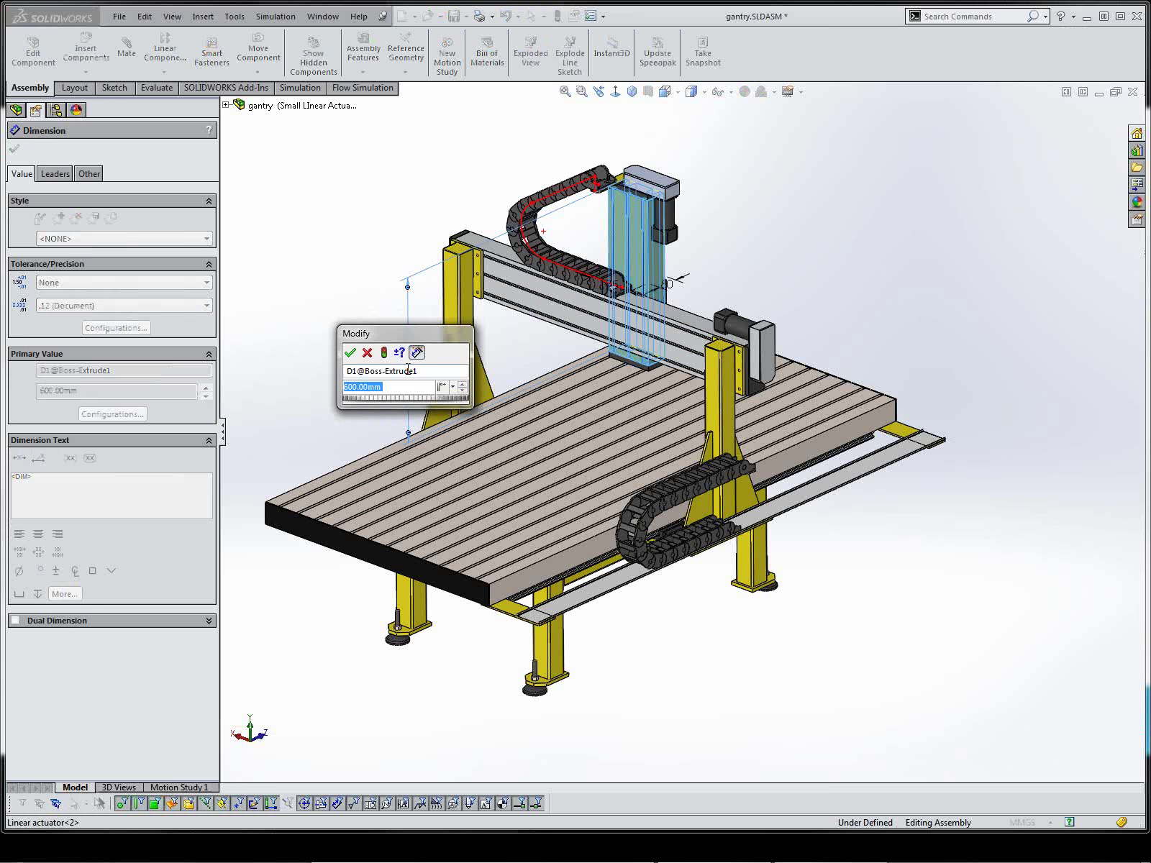
type("550")
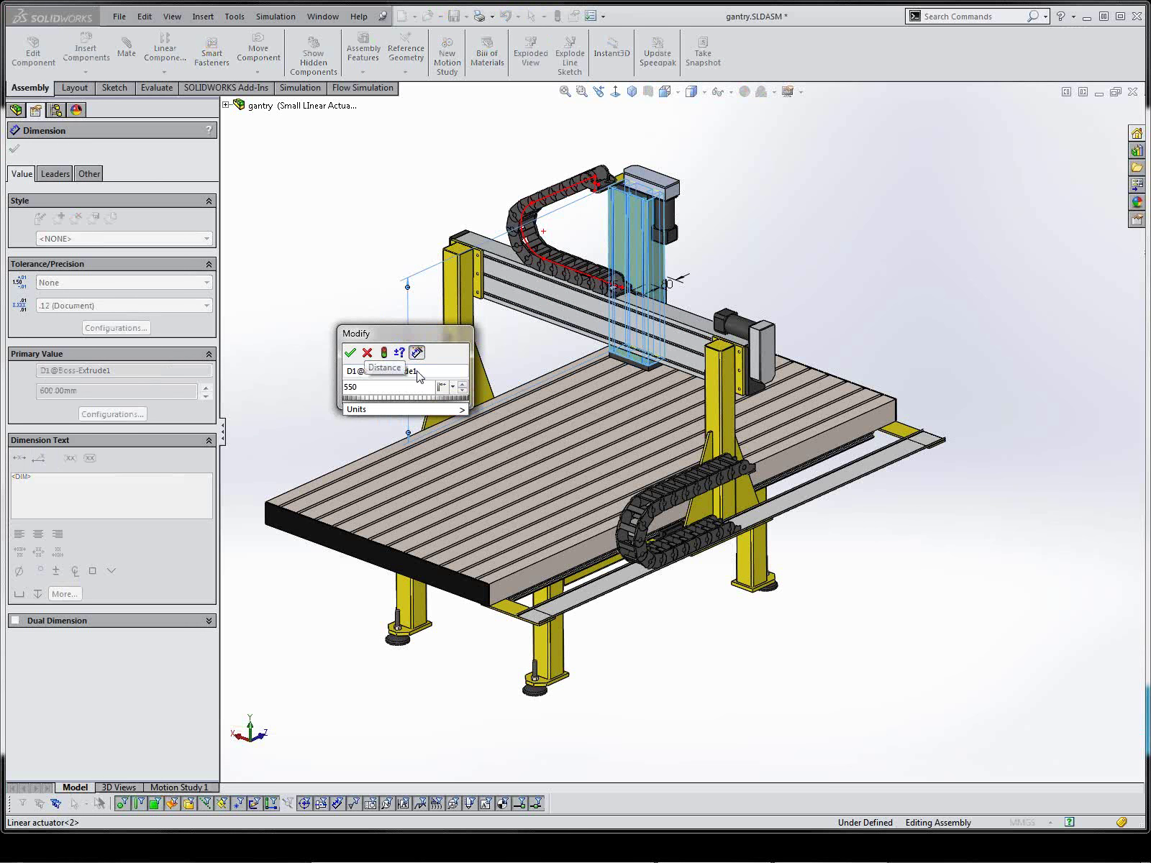
left_click(453, 389)
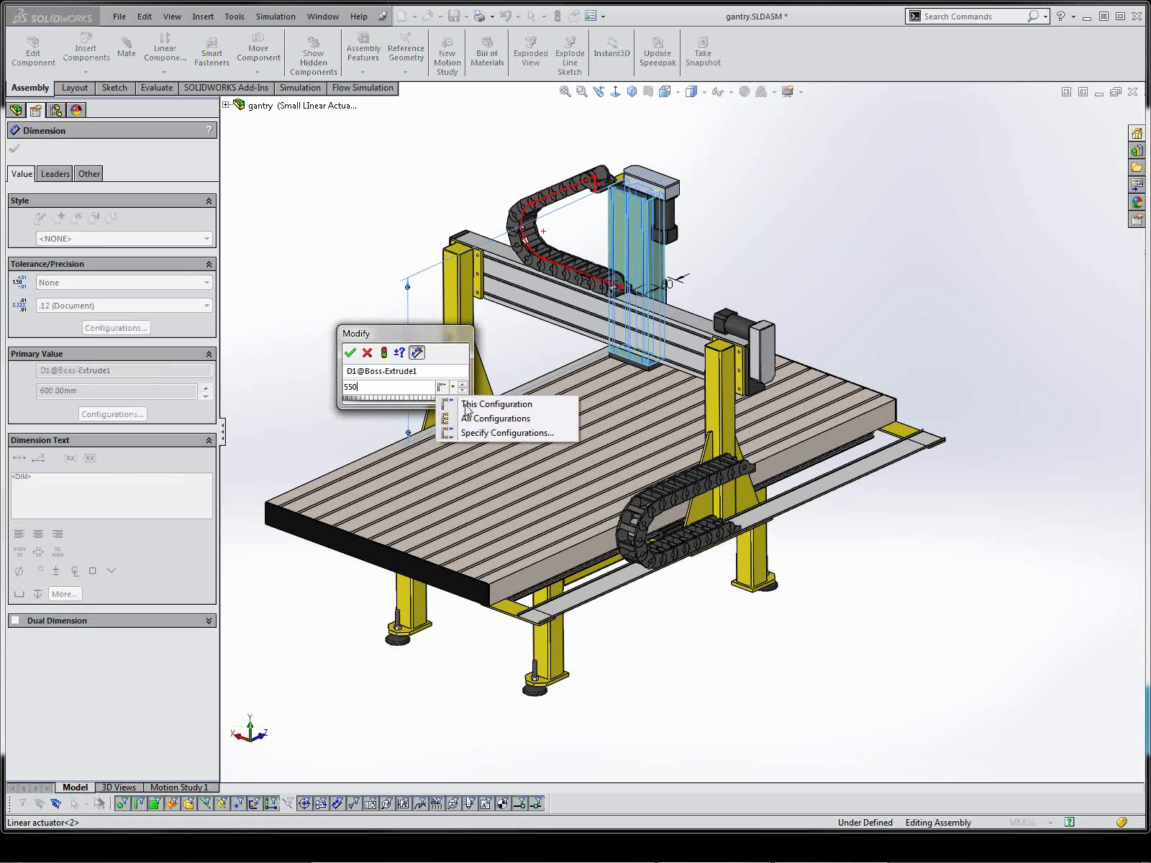
left_click(467, 406)
left_click(351, 352)
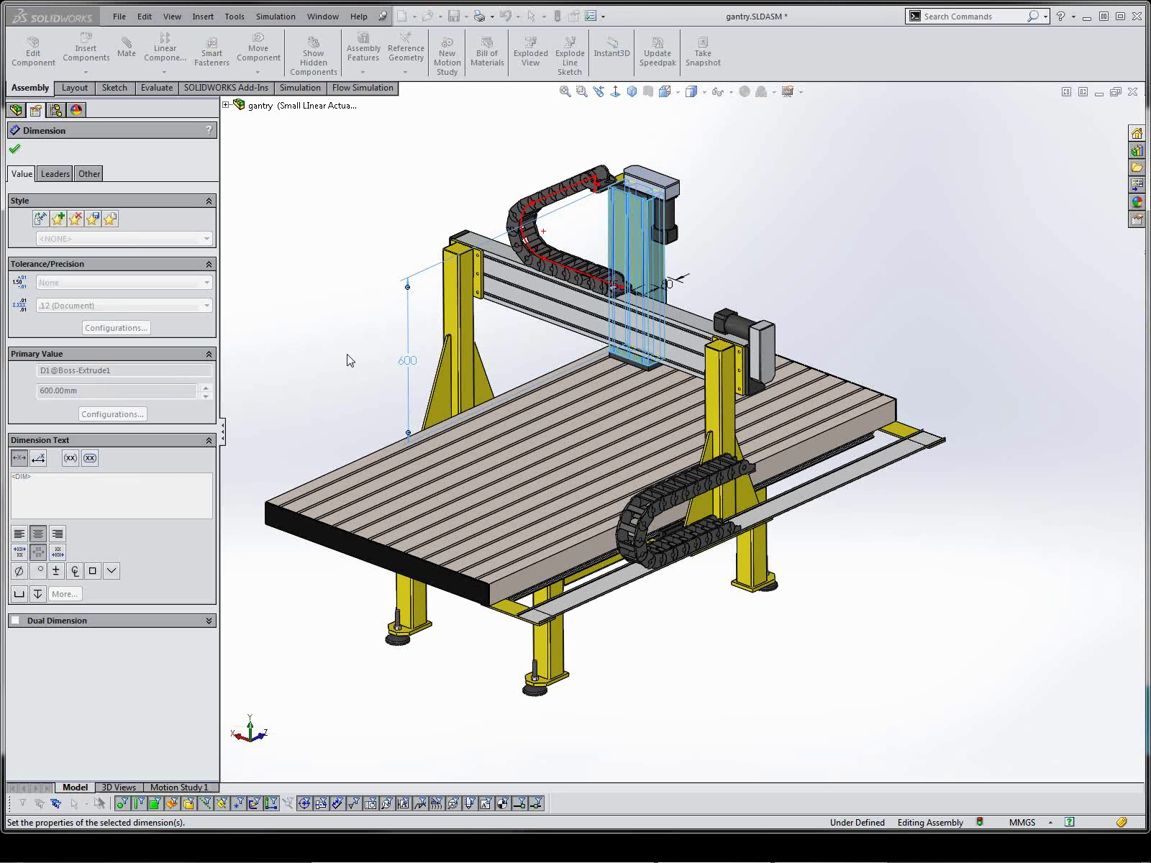
left_click(329, 353)
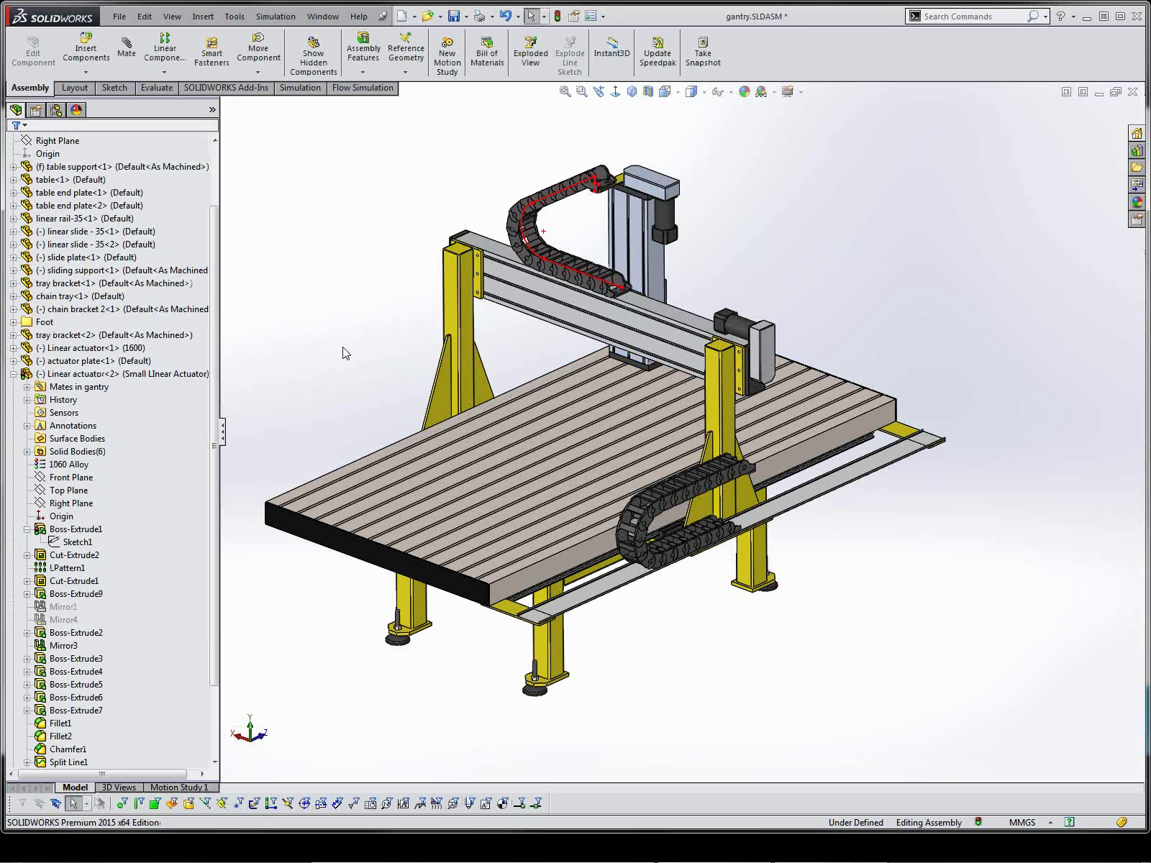
left_click_drag(316, 323, 316, 319)
key("Escape")
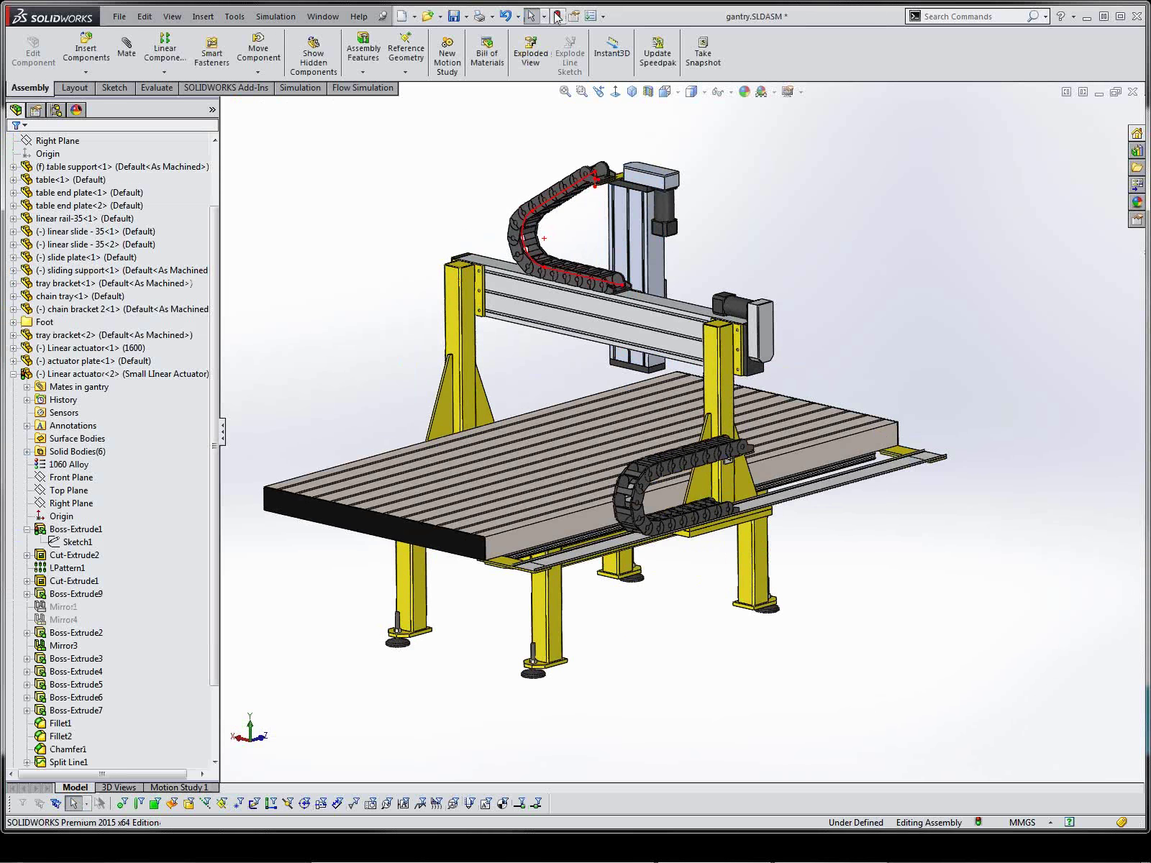
left_click(538, 48)
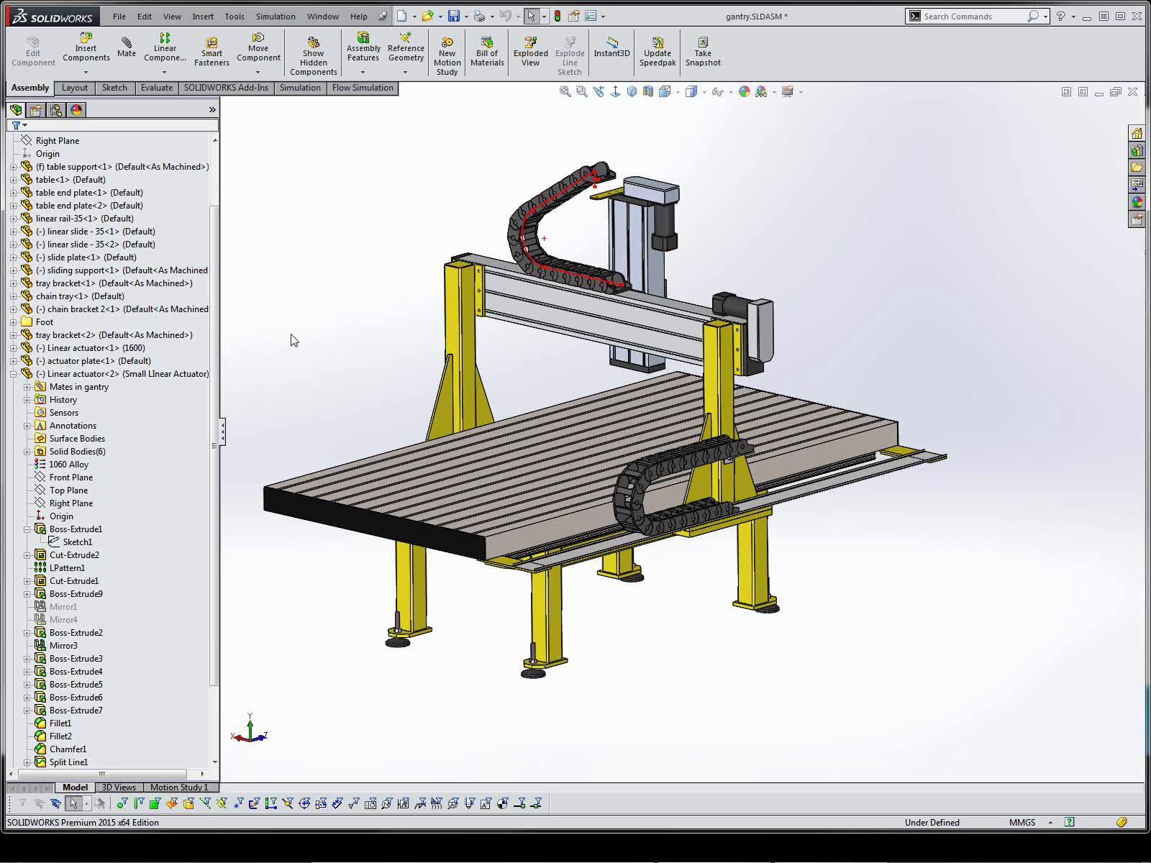
Make Default [ gantry ] the active configuration and return to the component tree
left_click(57, 110)
left_click(61, 155)
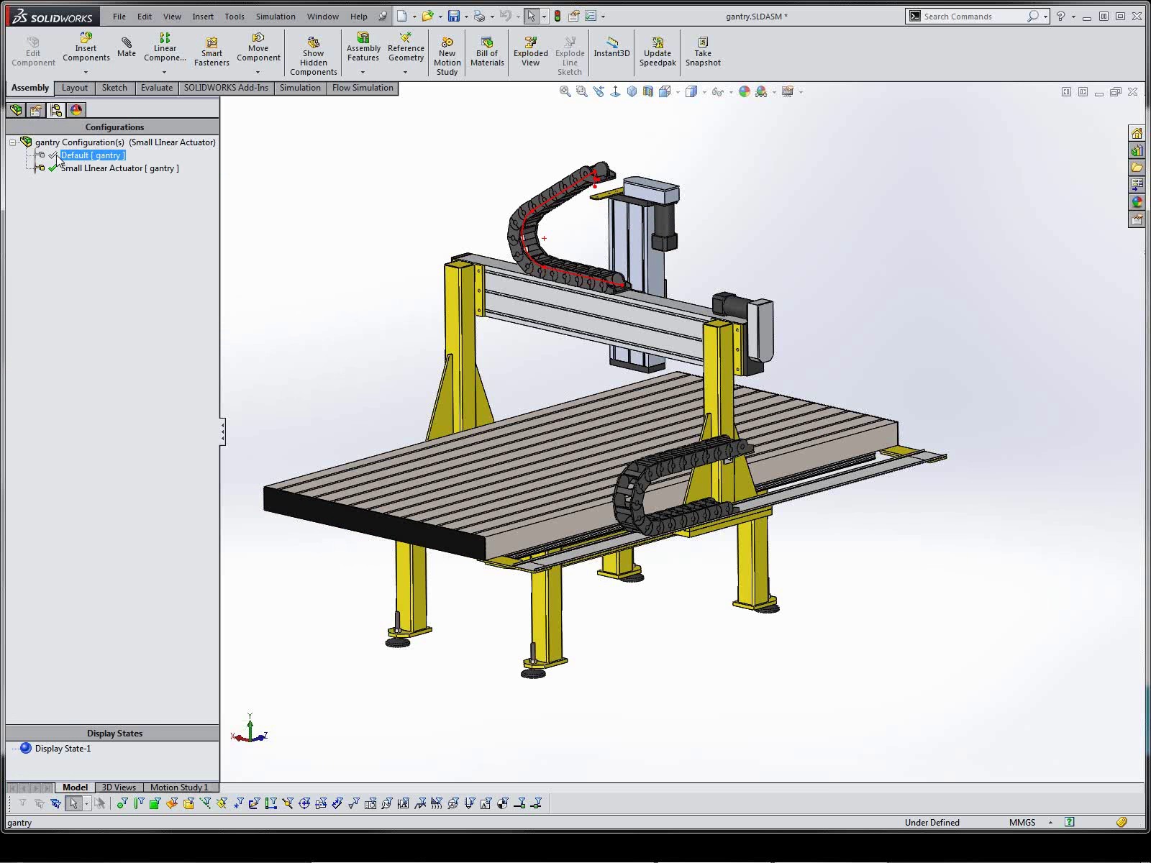
right_click(58, 155)
left_click(86, 165)
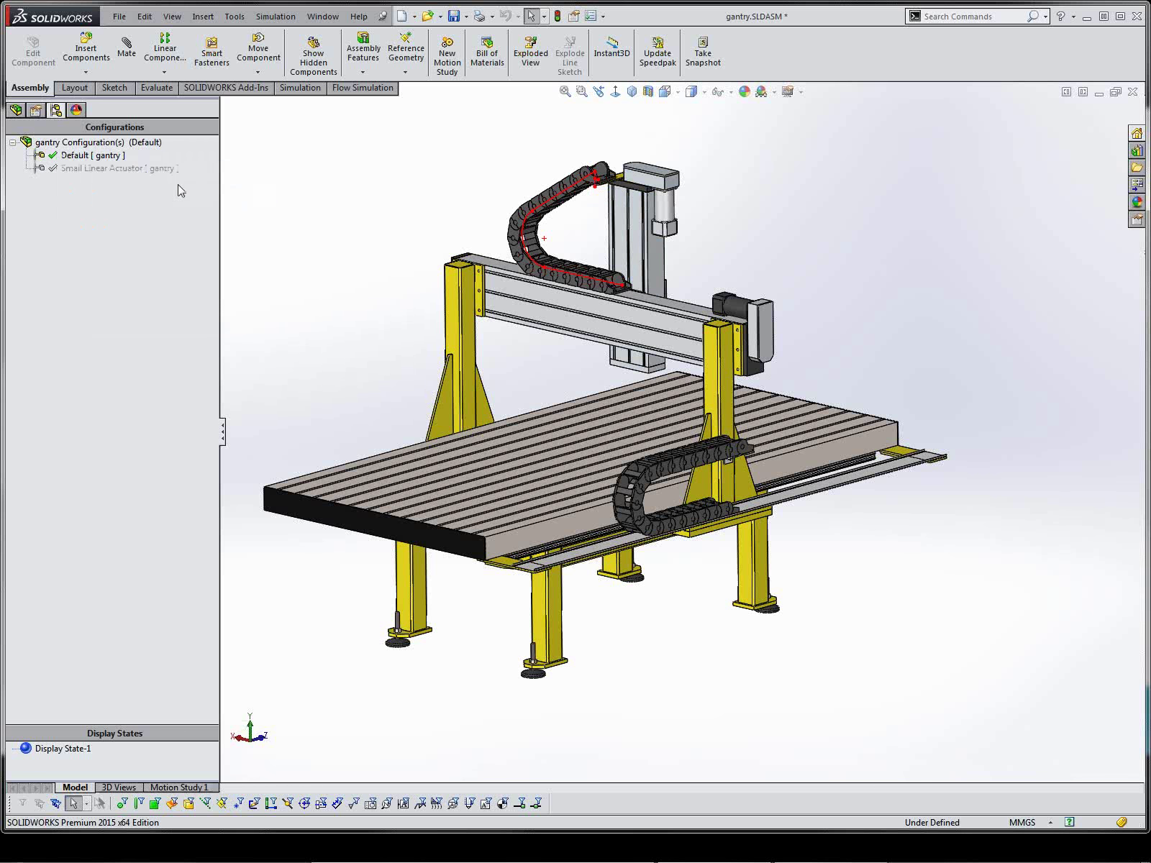
left_click(26, 141)
key("Escape")
left_click(16, 110)
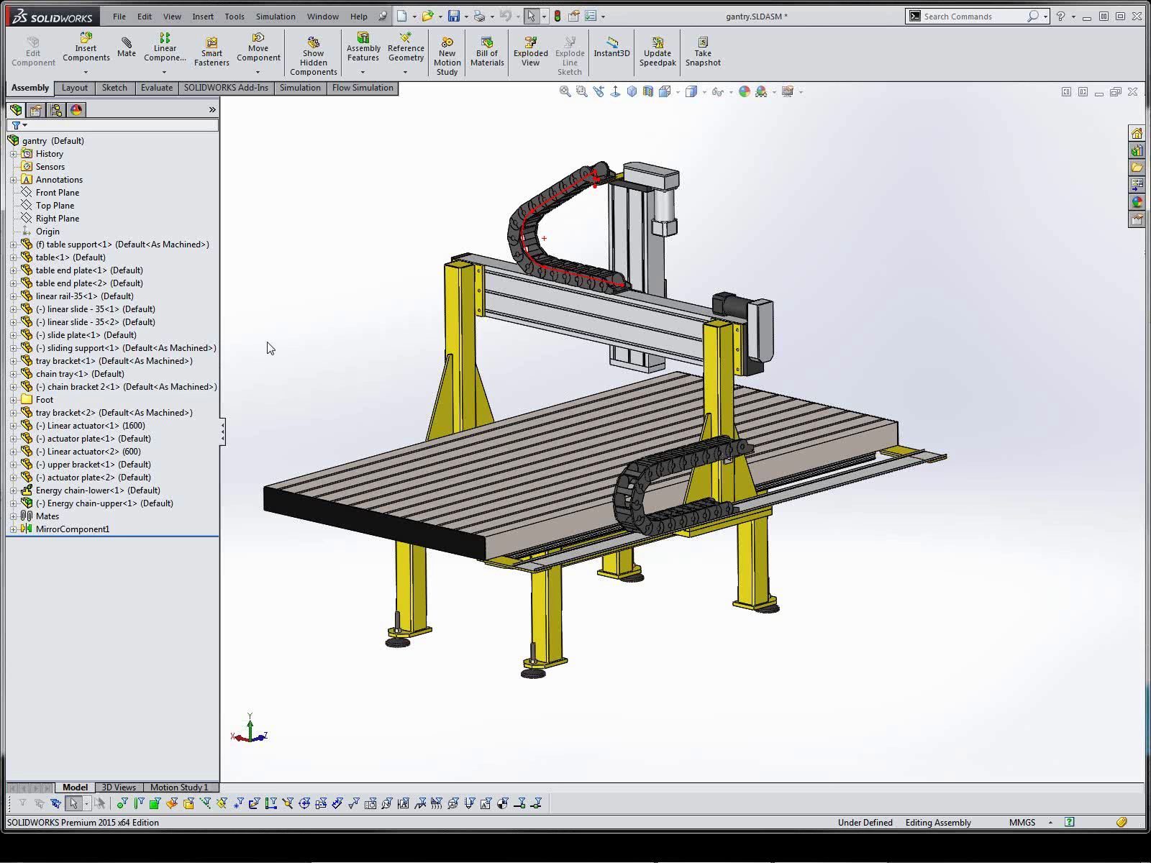
Drag the sliding support to move the gantry left along its rails
left_click(114, 491)
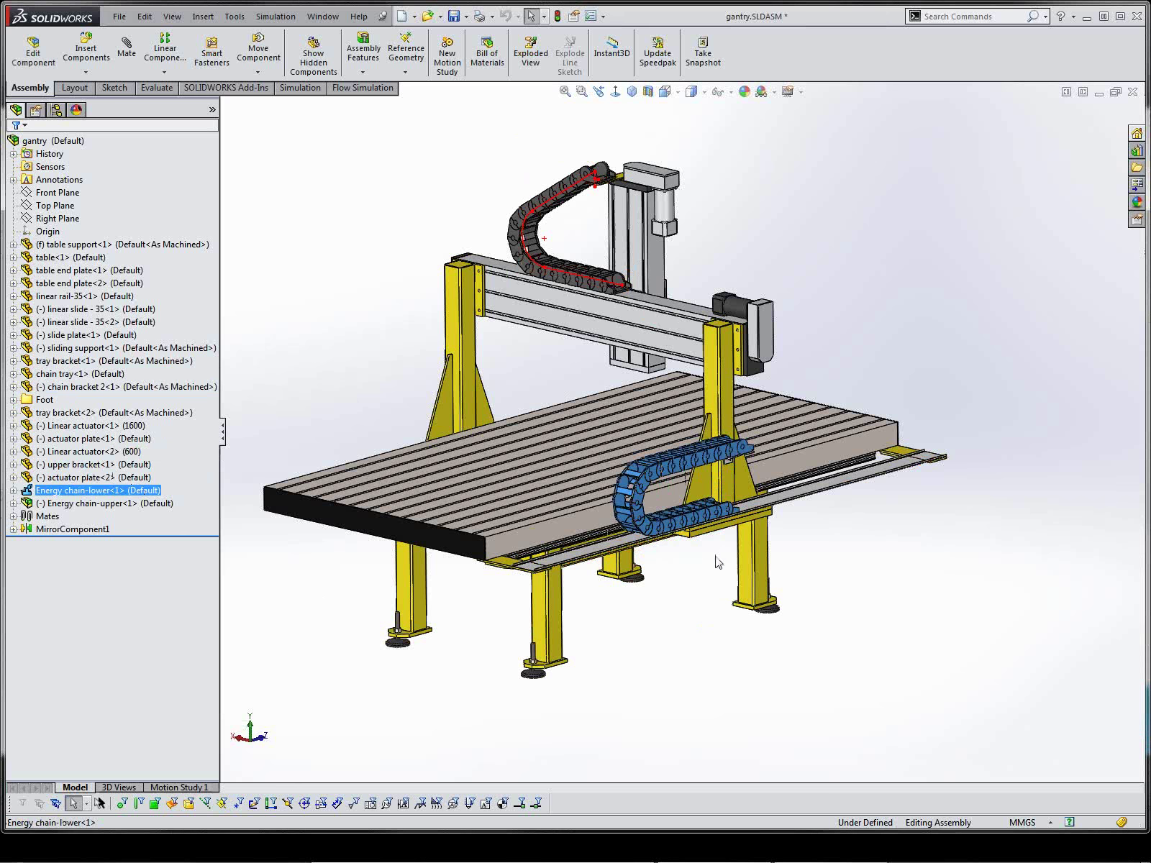
mouse_move(710, 662)
middle_mouse_down()
mouse_move(702, 632)
mouse_move(662, 619)
mouse_move(698, 660)
middle_mouse_up()
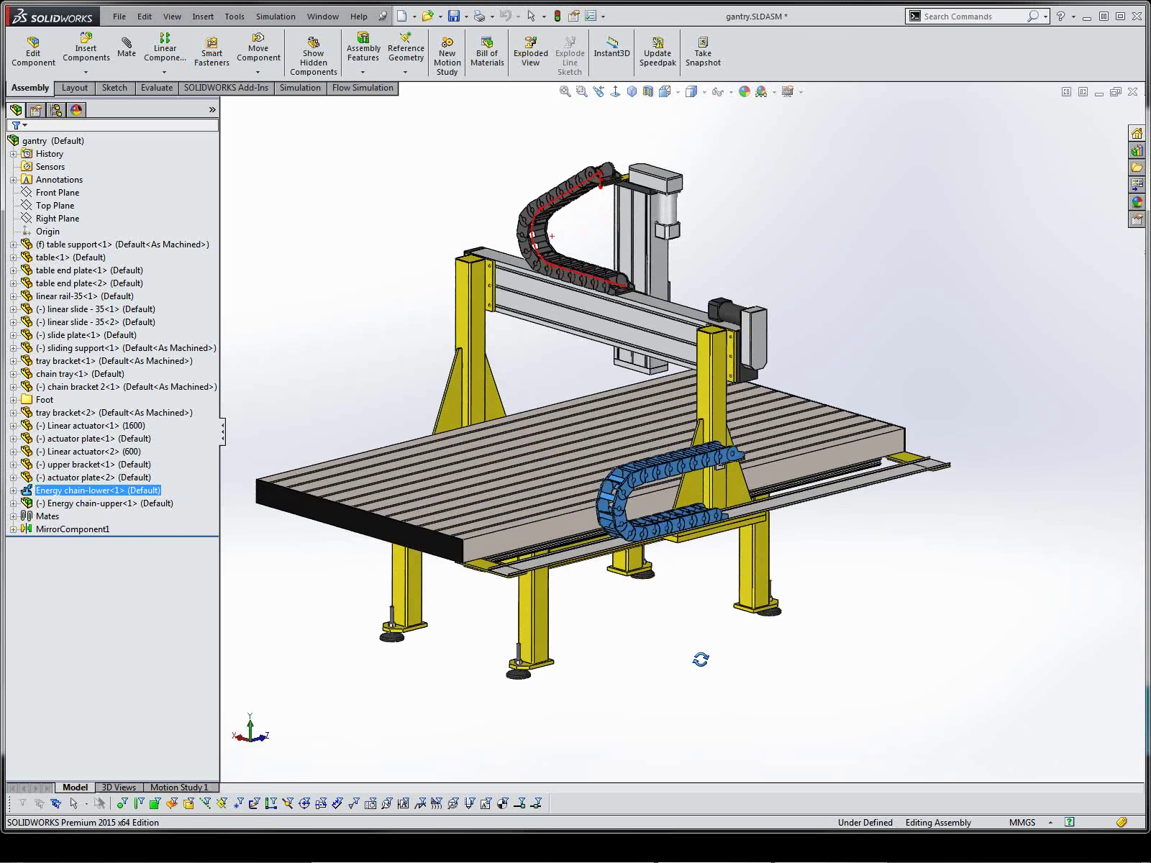
left_click(721, 412)
mouse_move(721, 411)
left_mouse_down()
mouse_move(586, 461)
mouse_move(720, 424)
left_mouse_up()
left_click(311, 348)
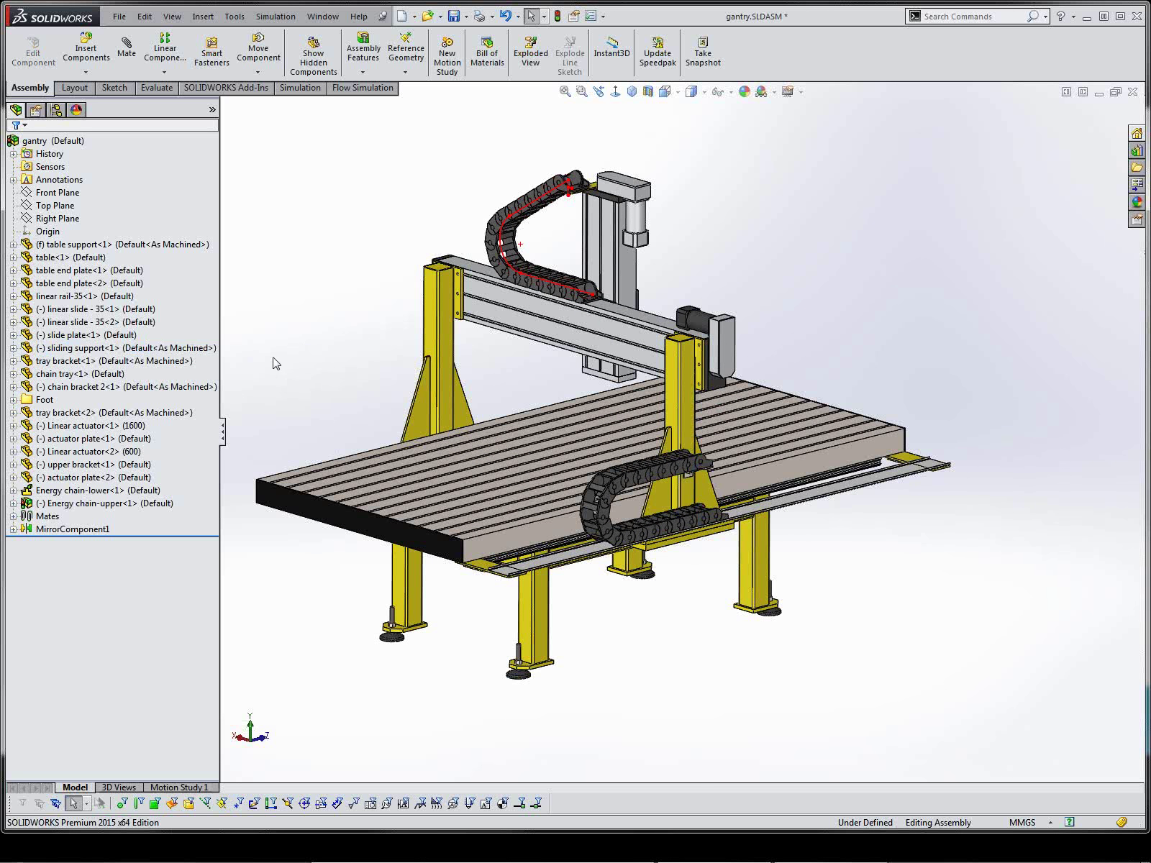
Rebuild, select the upper and lower energy chains, and open Energy chain-upper's Component Properties
left_click(85, 506)
left_click(88, 492)
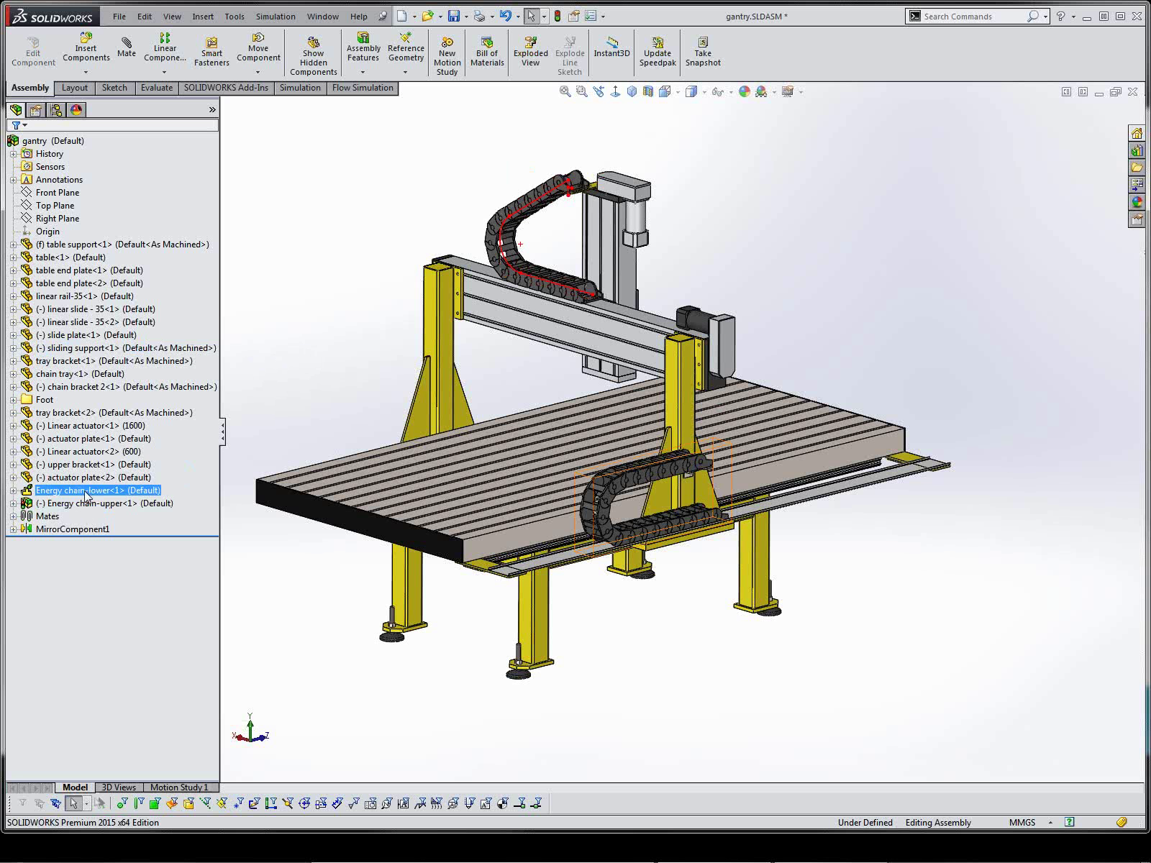
key("Escape")
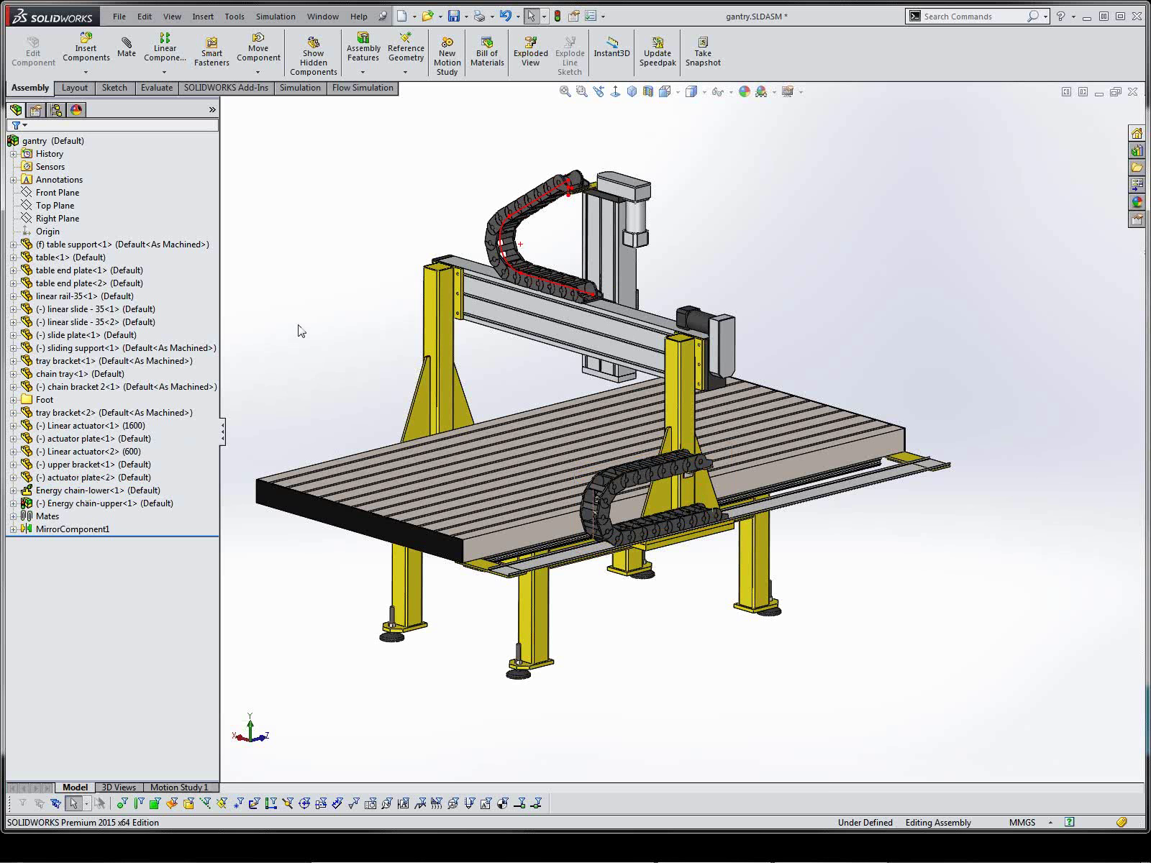
left_click(110, 492)
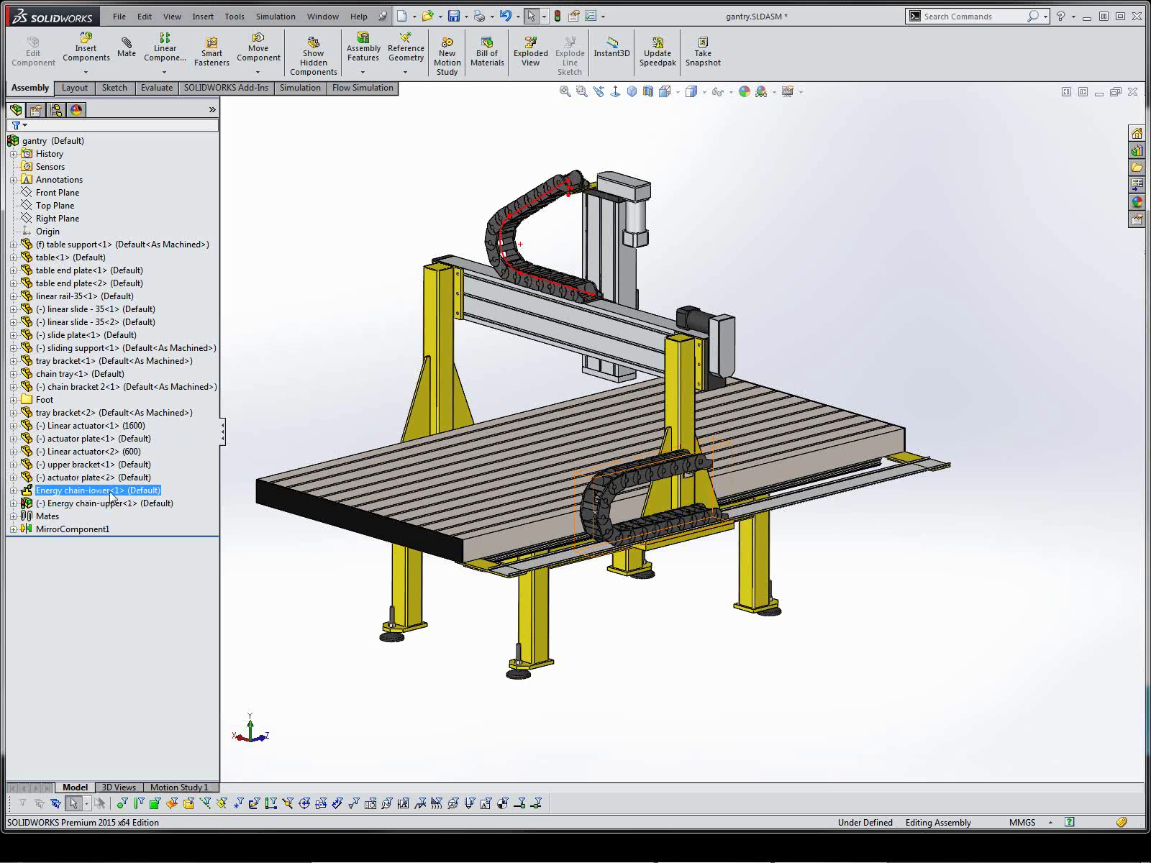
left_click(353, 366)
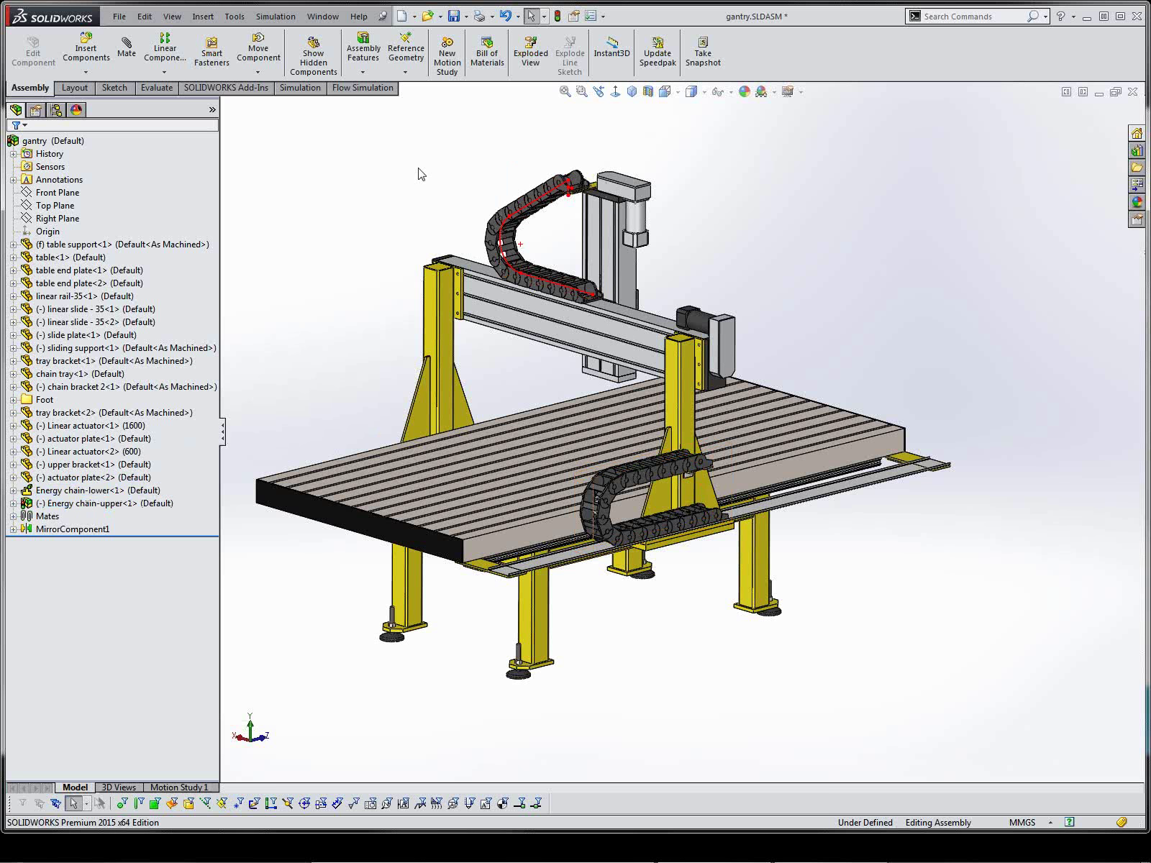
left_click(557, 14)
left_click(93, 503)
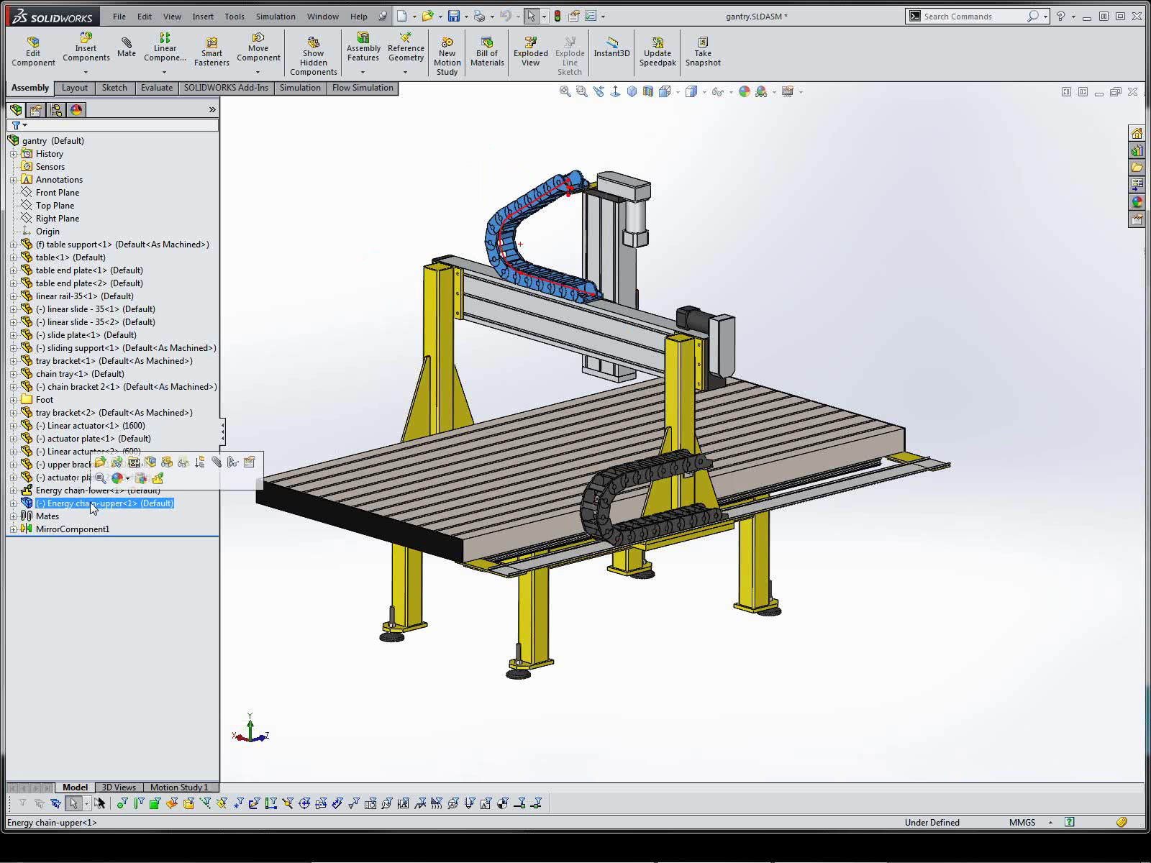
left_click(93, 490, "ctrl")
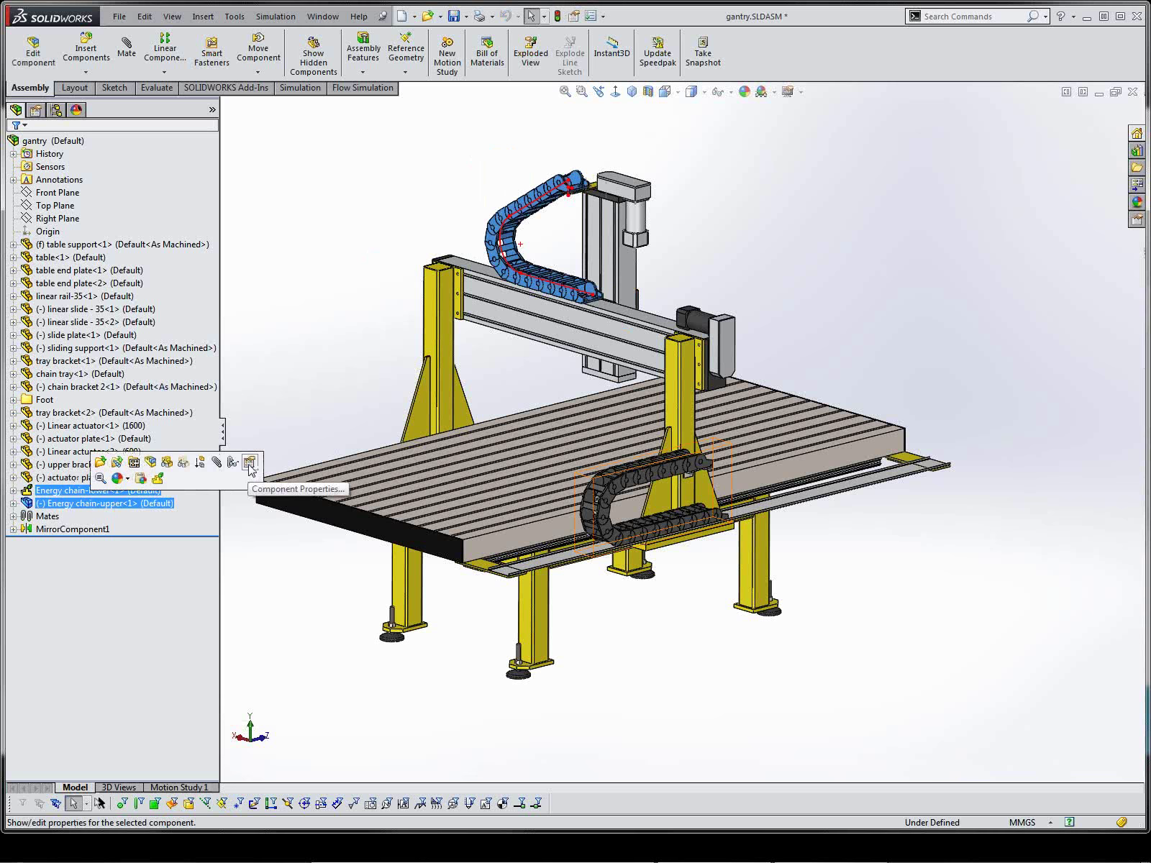
left_click(250, 465)
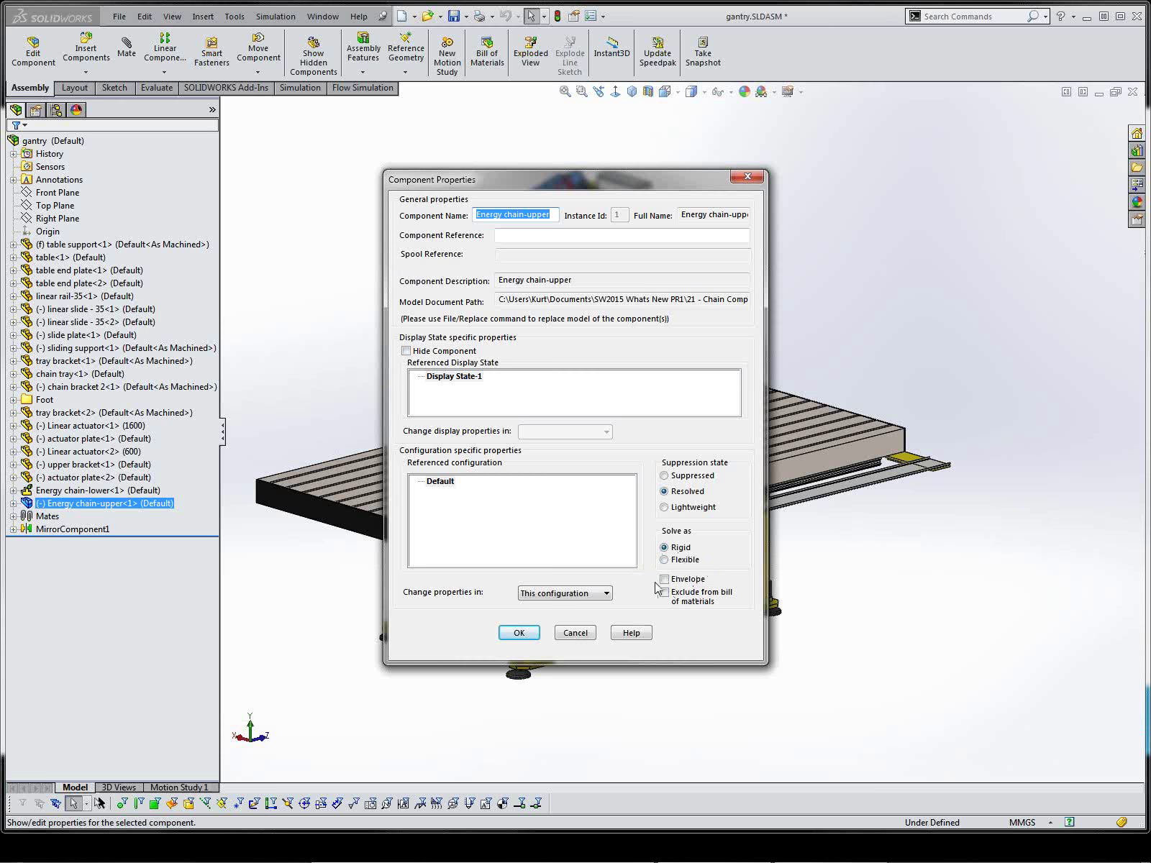
Cancel Component Properties unchanged and clear the energy chain selections
left_click(570, 633)
left_click(313, 599)
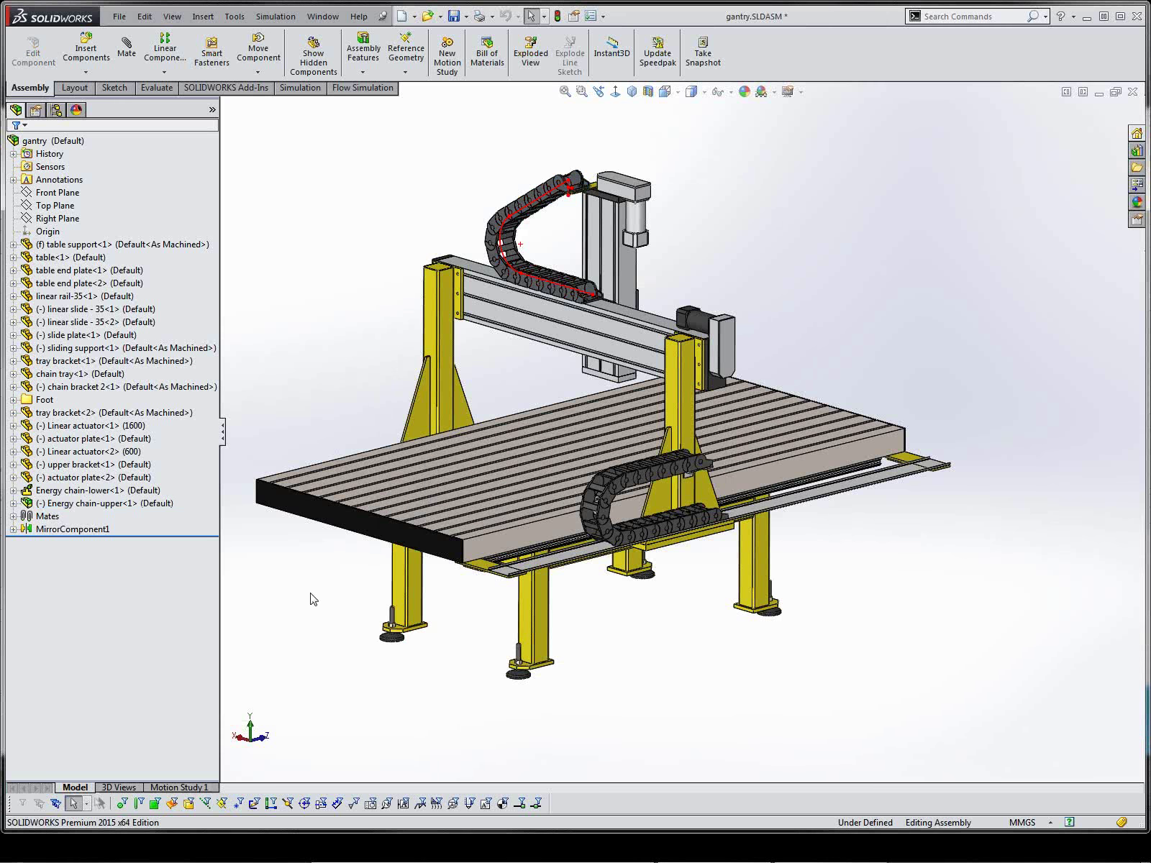
left_click(113, 505)
left_click(92, 495)
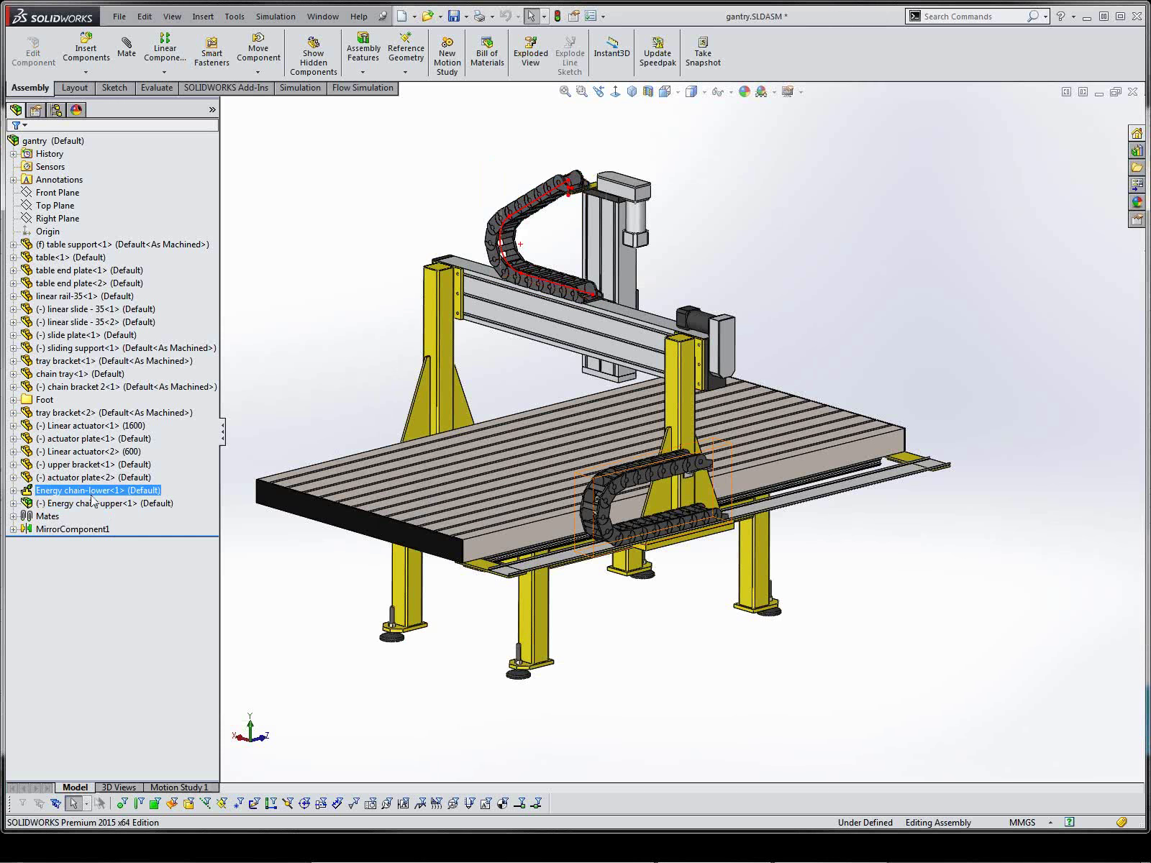
left_click(285, 407)
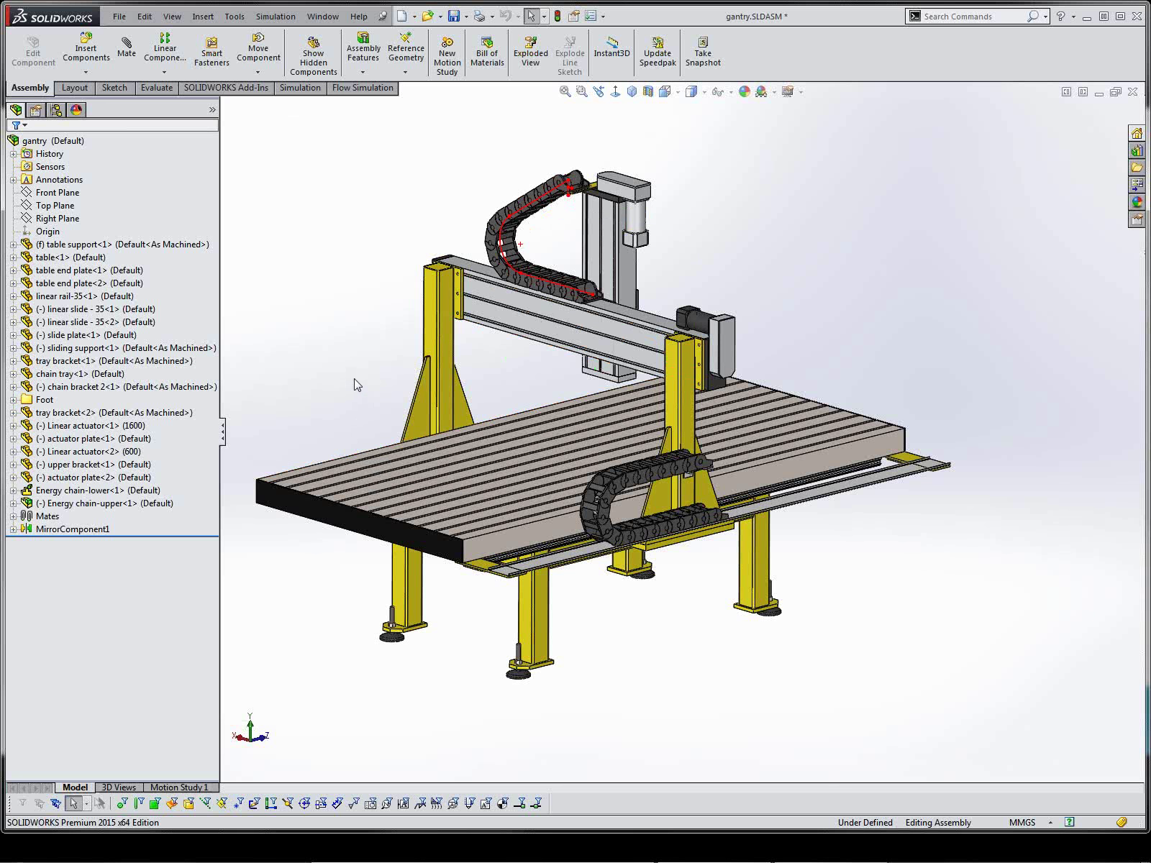
Open the table<1> part in its own window with Open Part
left_click(549, 536)
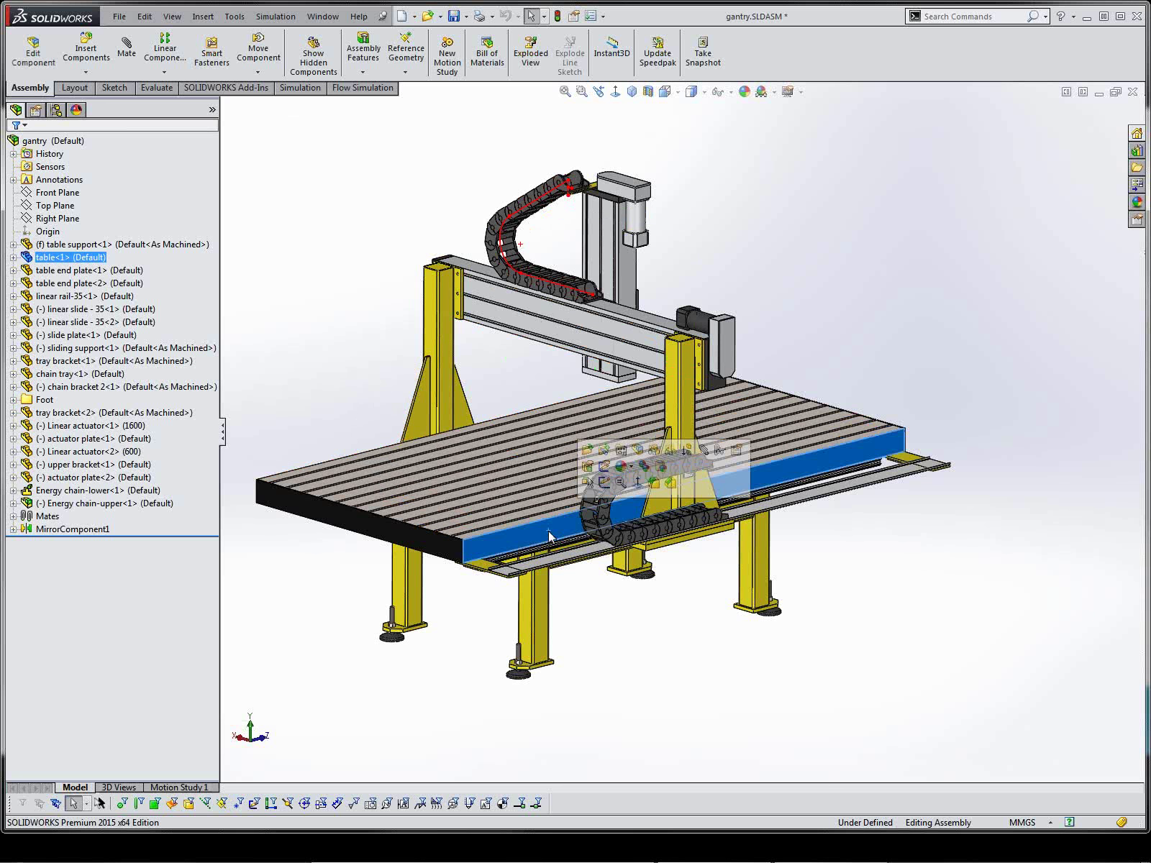
left_click(331, 303)
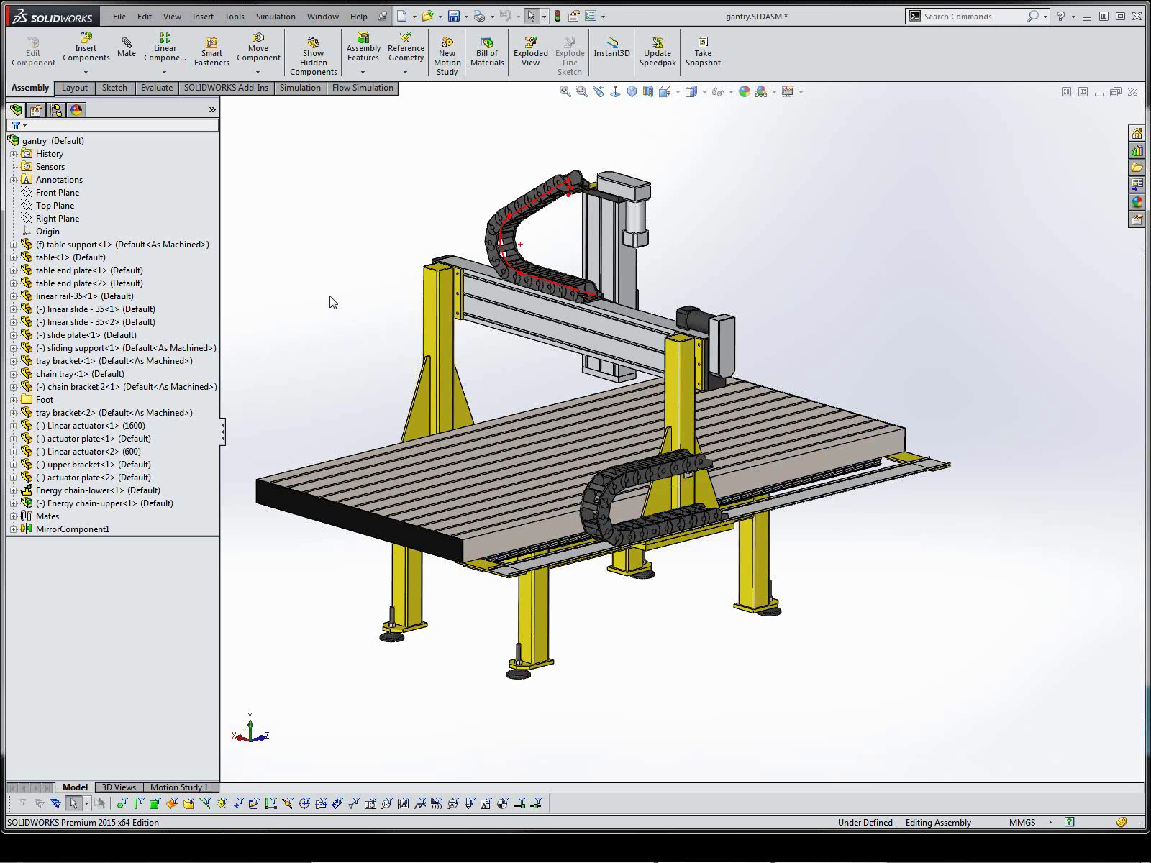
left_click(66, 261)
right_click(66, 260)
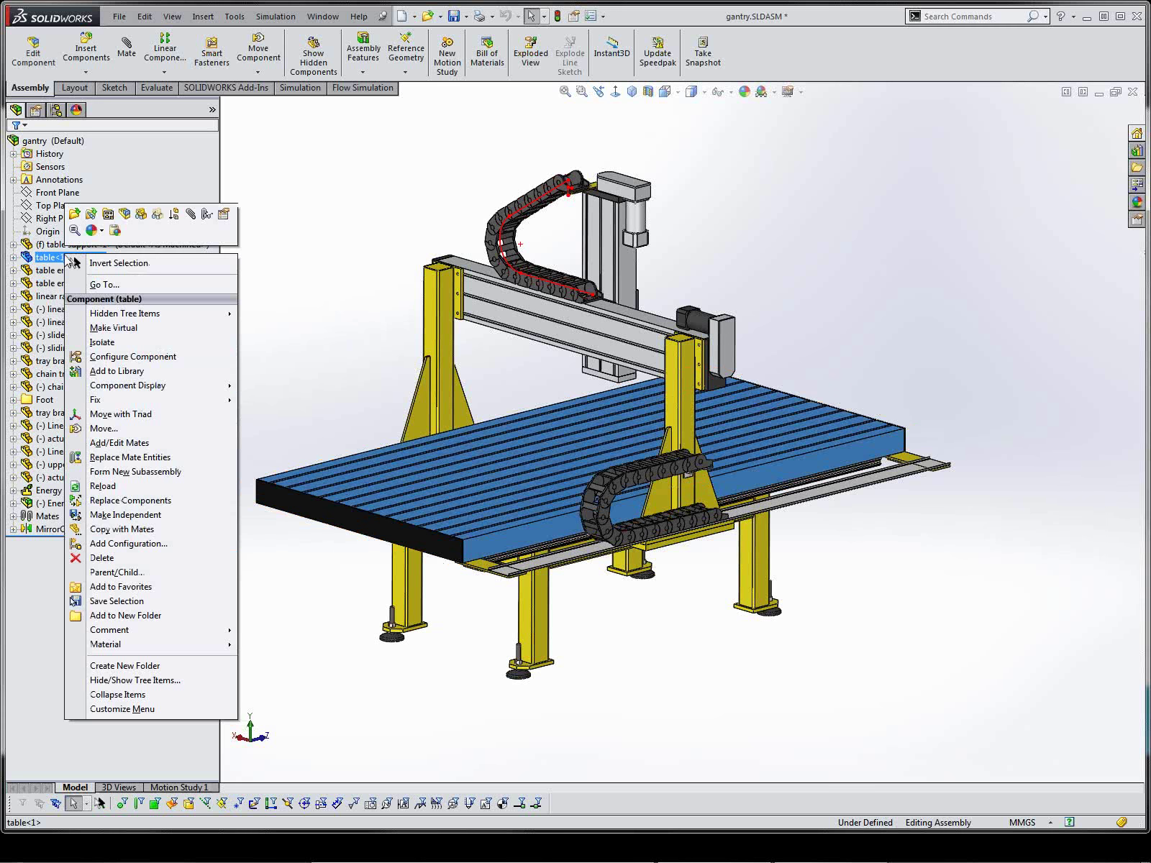
left_click(115, 229)
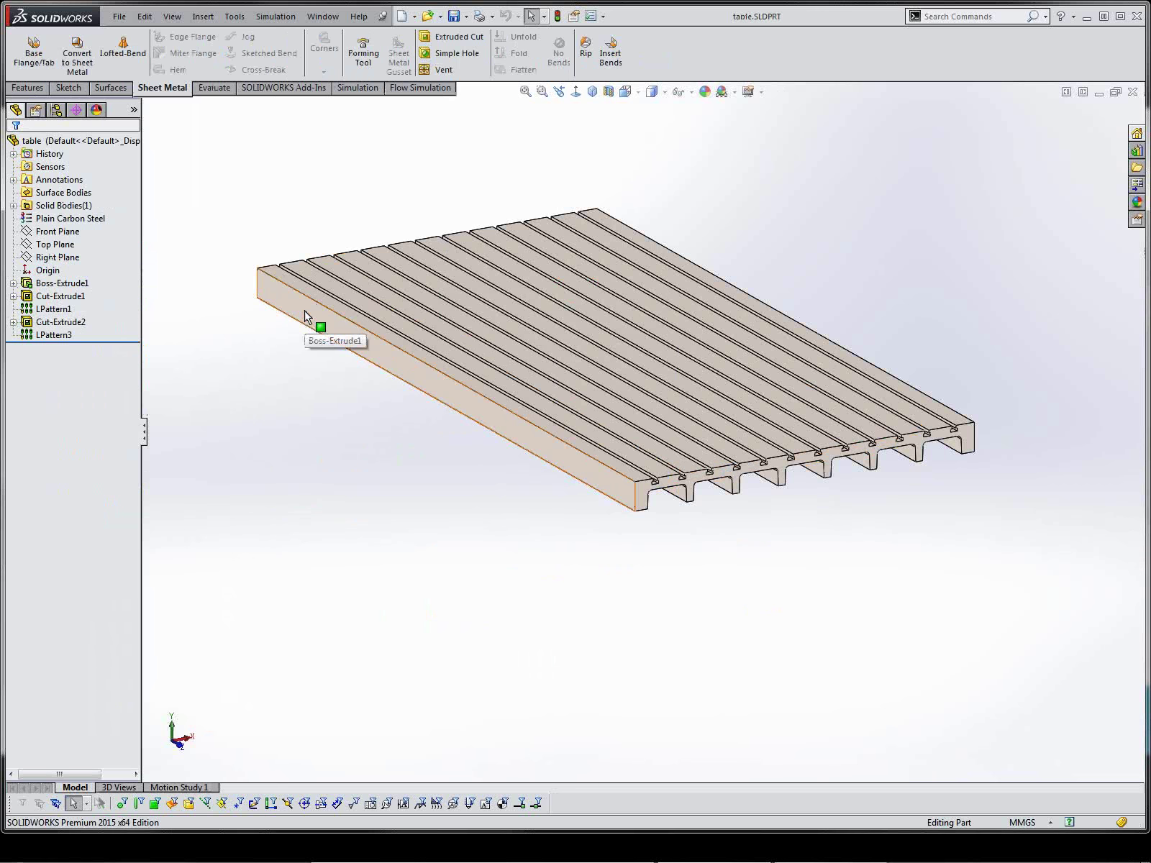
Expand the part's Display Pane, then switch back to gantry.SLDASM via the Window menu
left_click(135, 111)
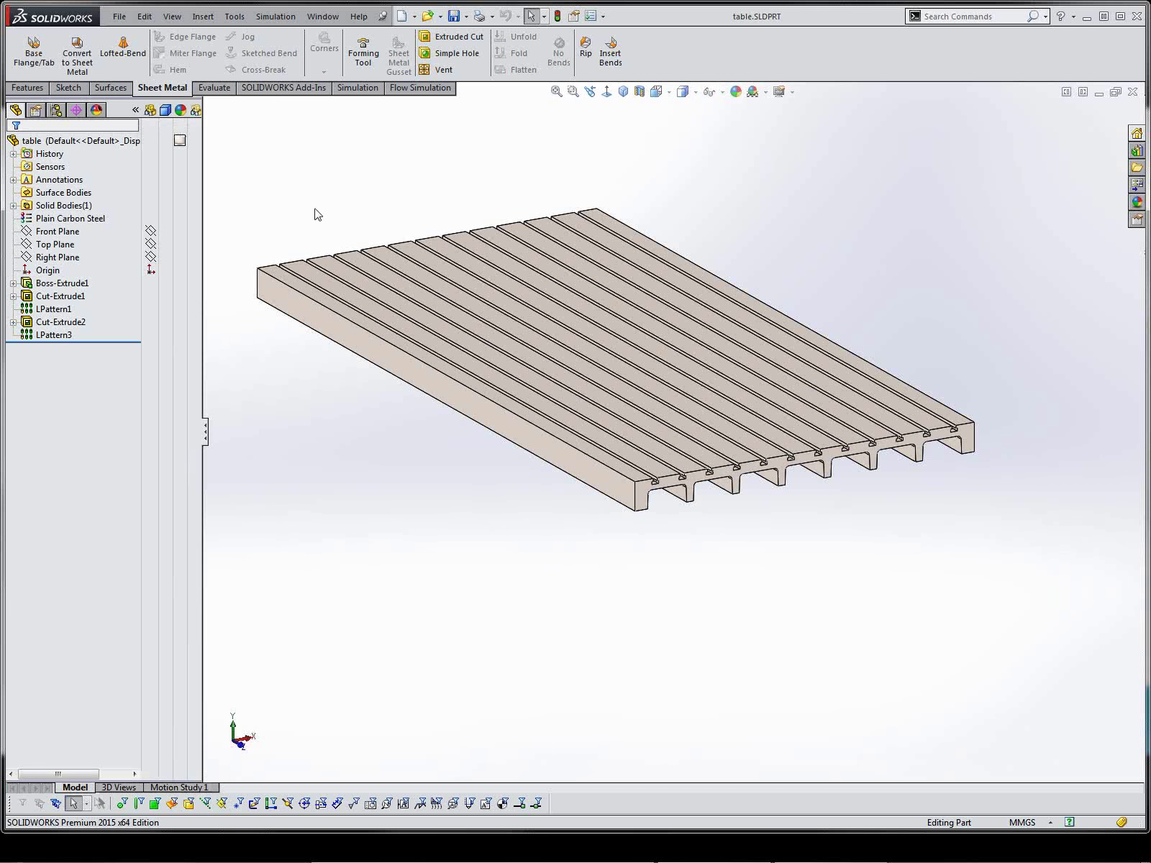
mouse_move(182, 149)
left_click(321, 18)
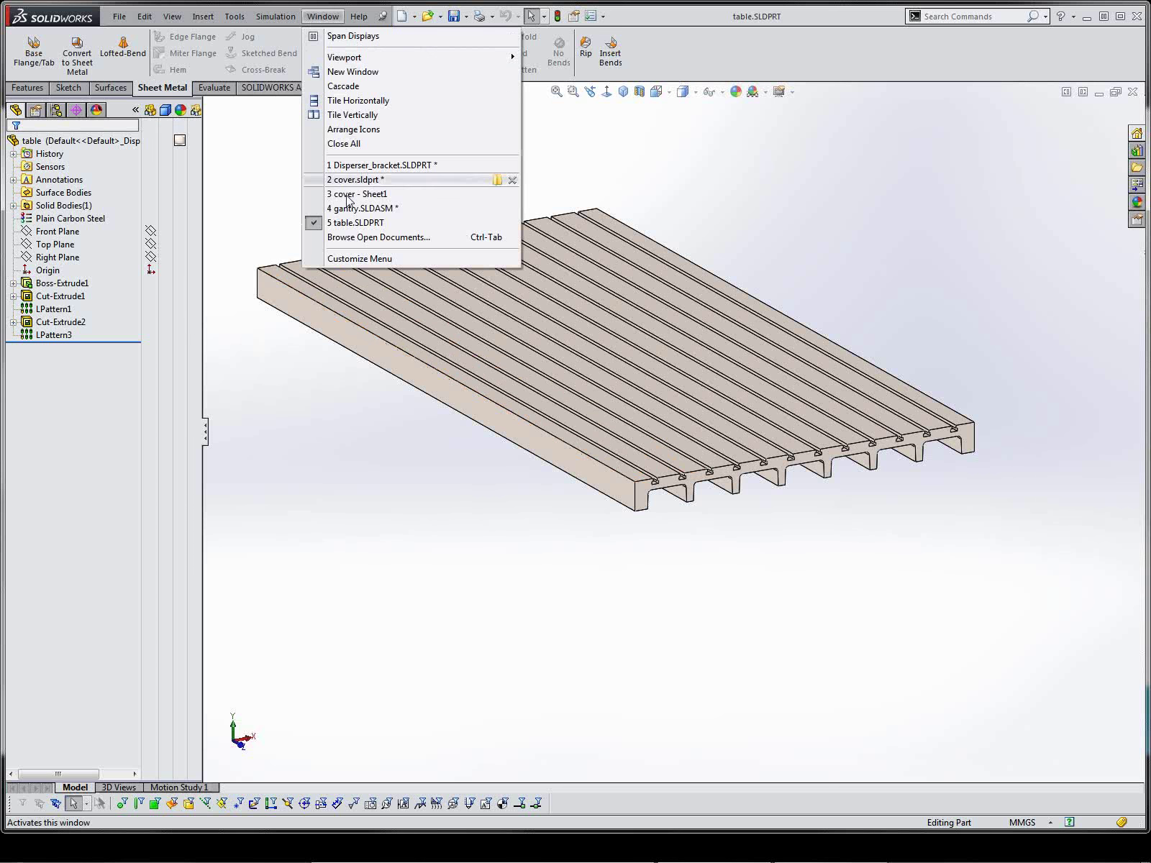
left_click(503, 208)
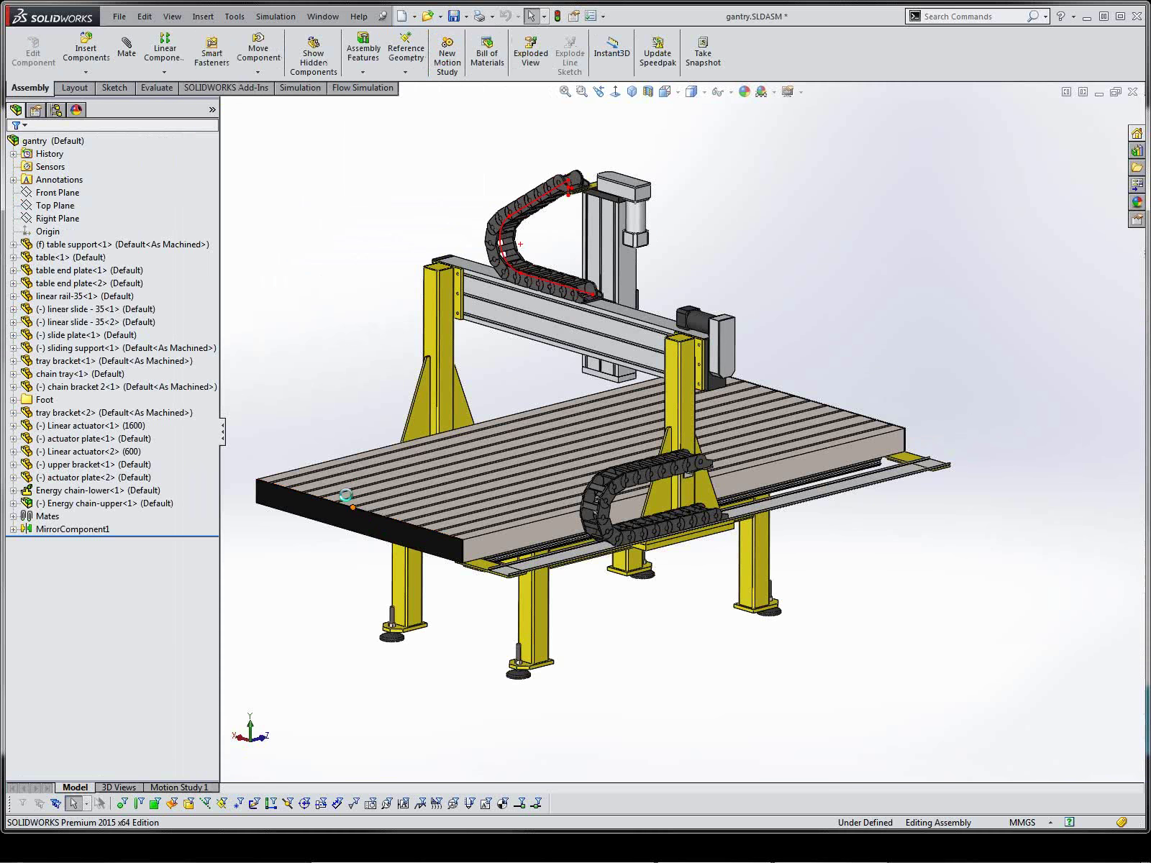
left_click(212, 110)
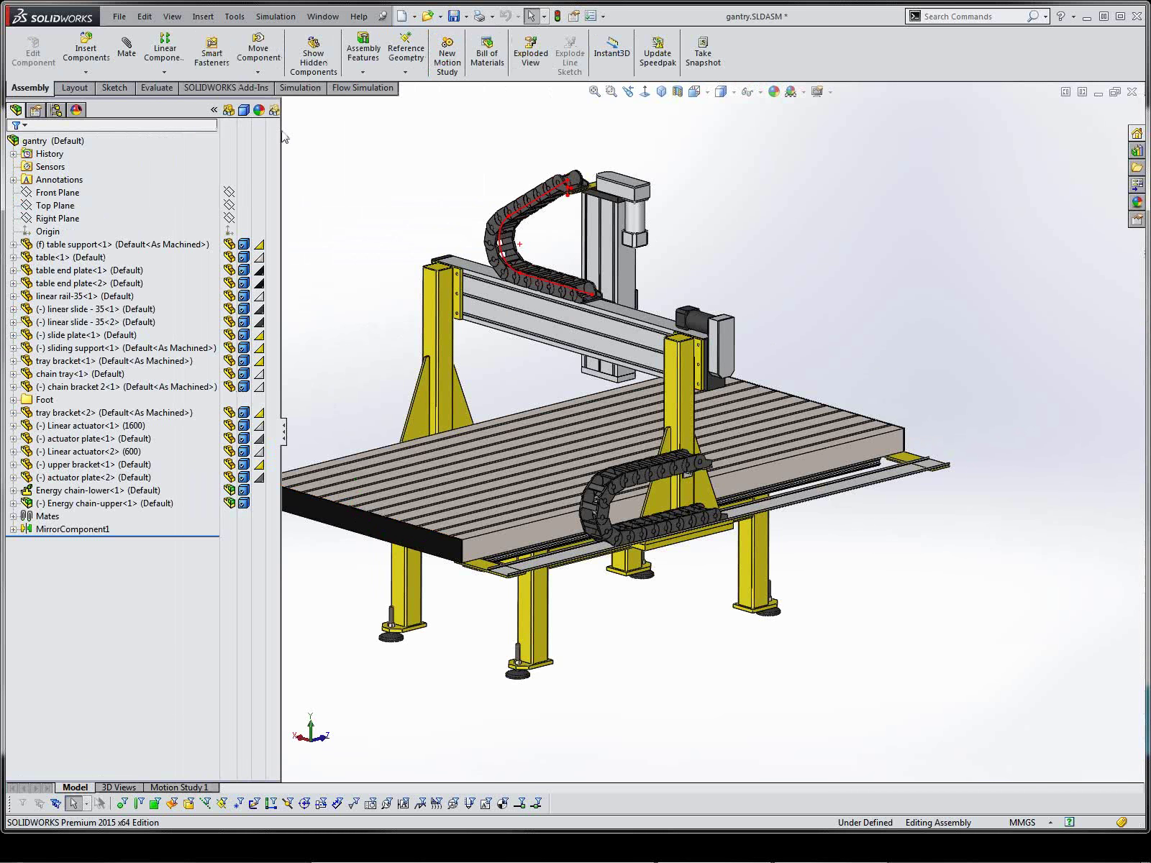
left_click(270, 257)
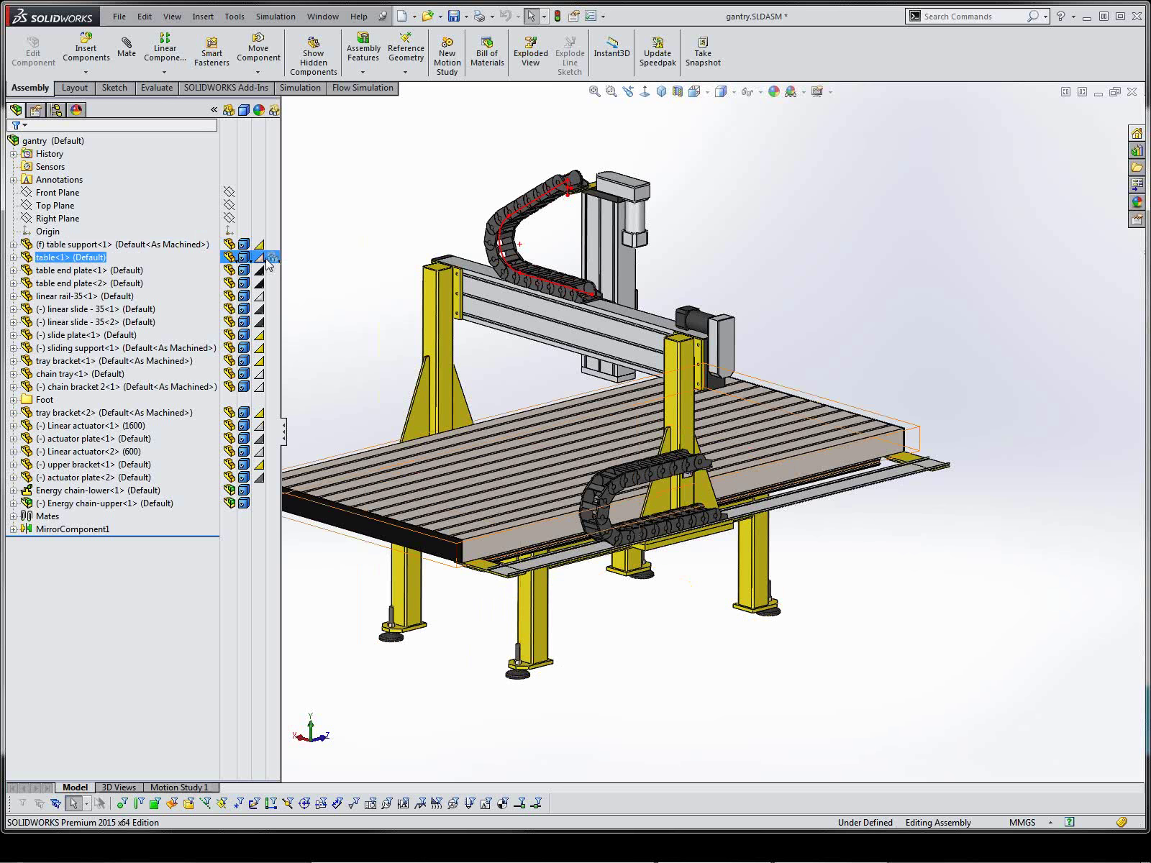
left_click(270, 271)
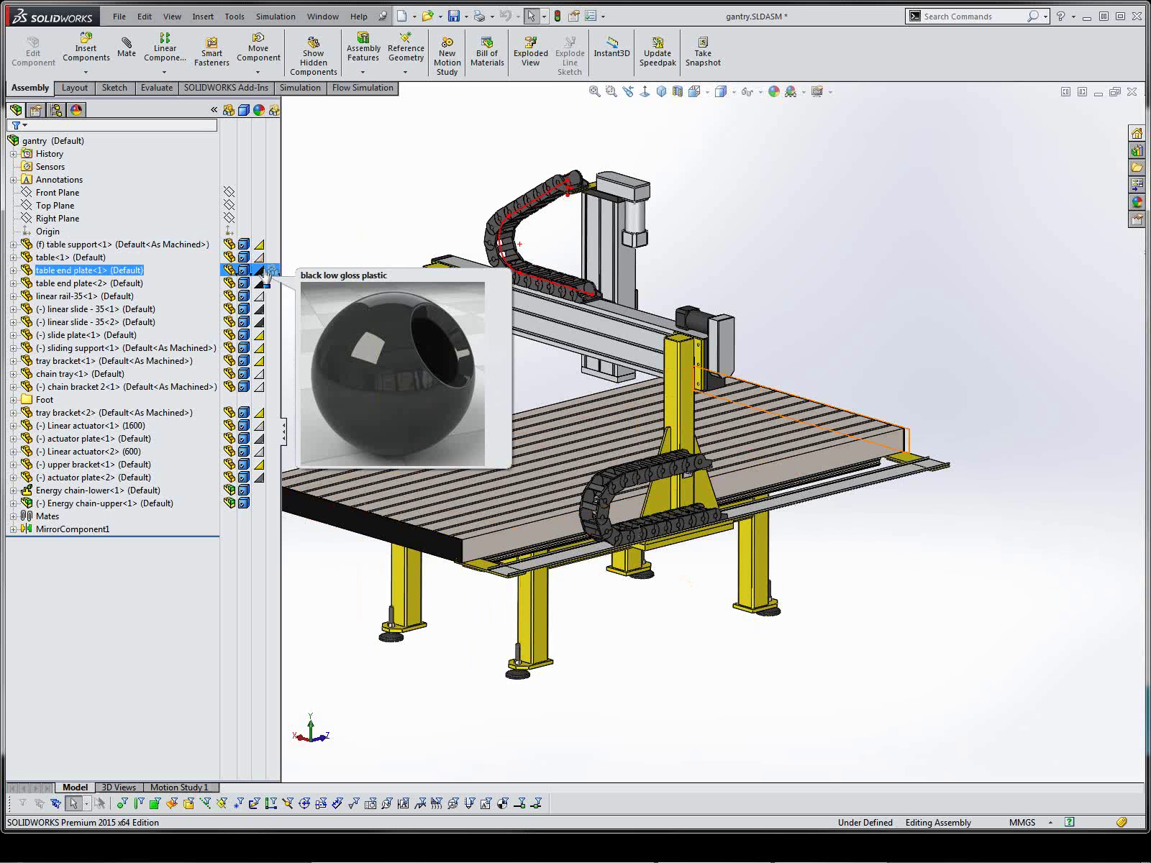
left_click(326, 281)
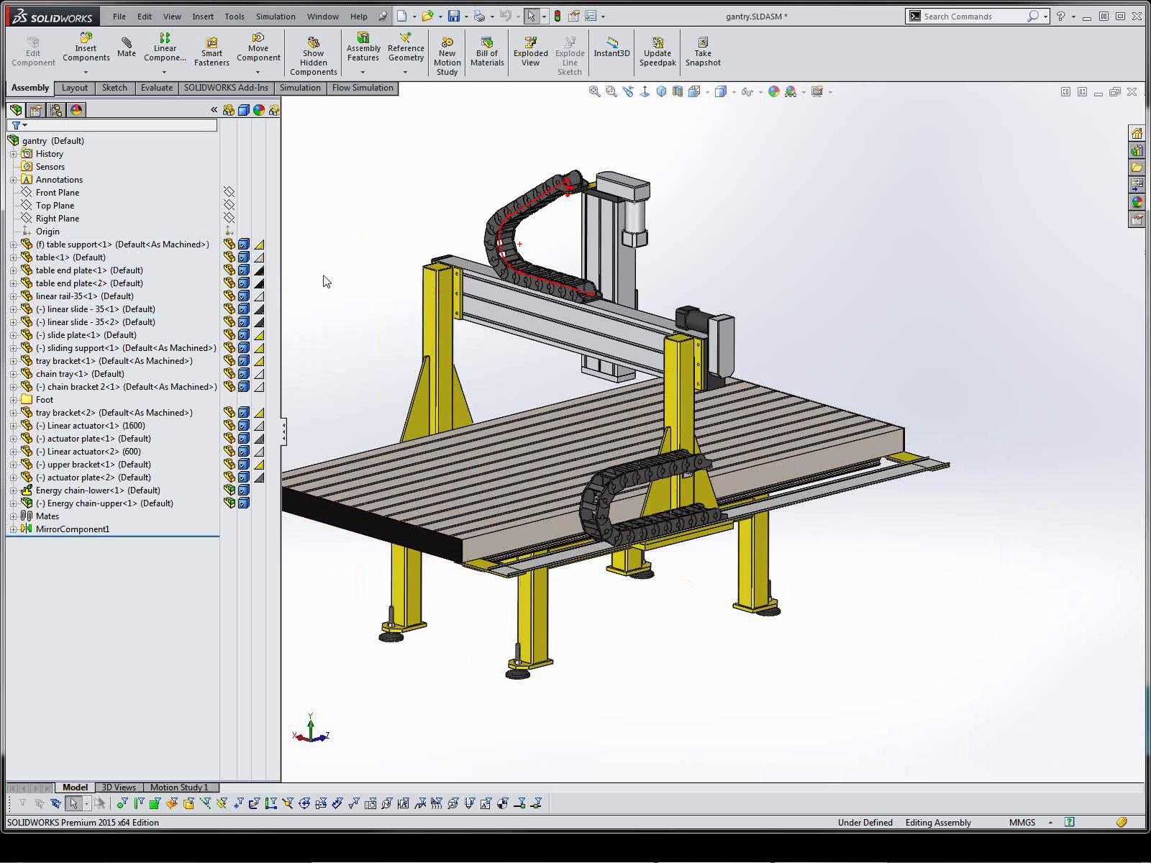
left_click(241, 282)
left_click(241, 269)
left_click(239, 258)
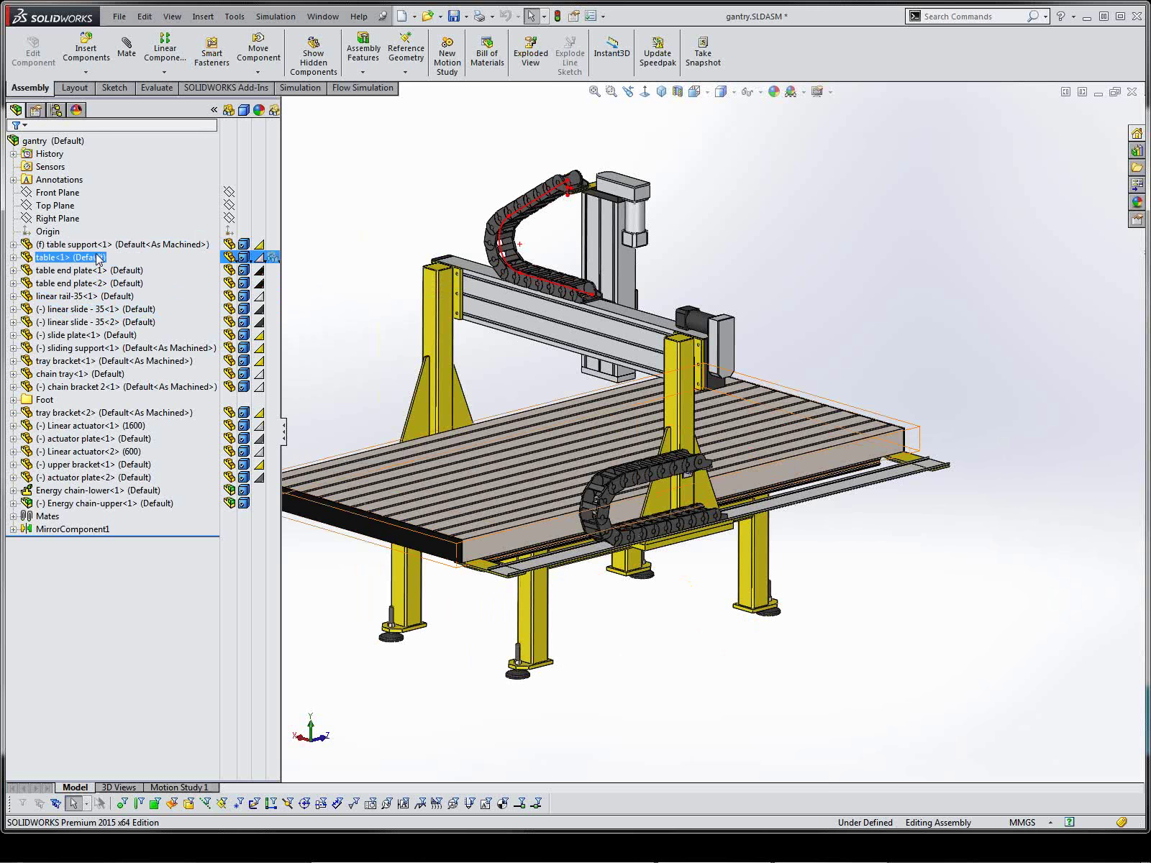
left_click(272, 257)
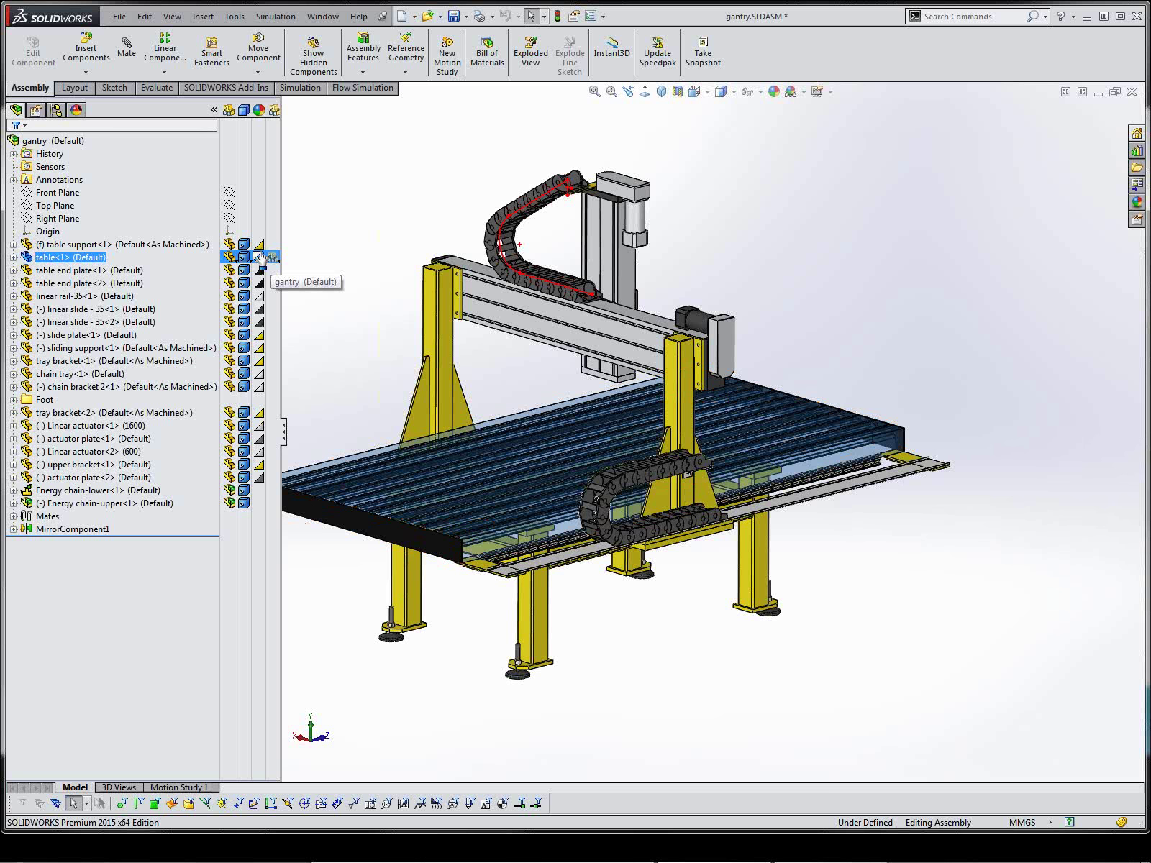
left_click(258, 259)
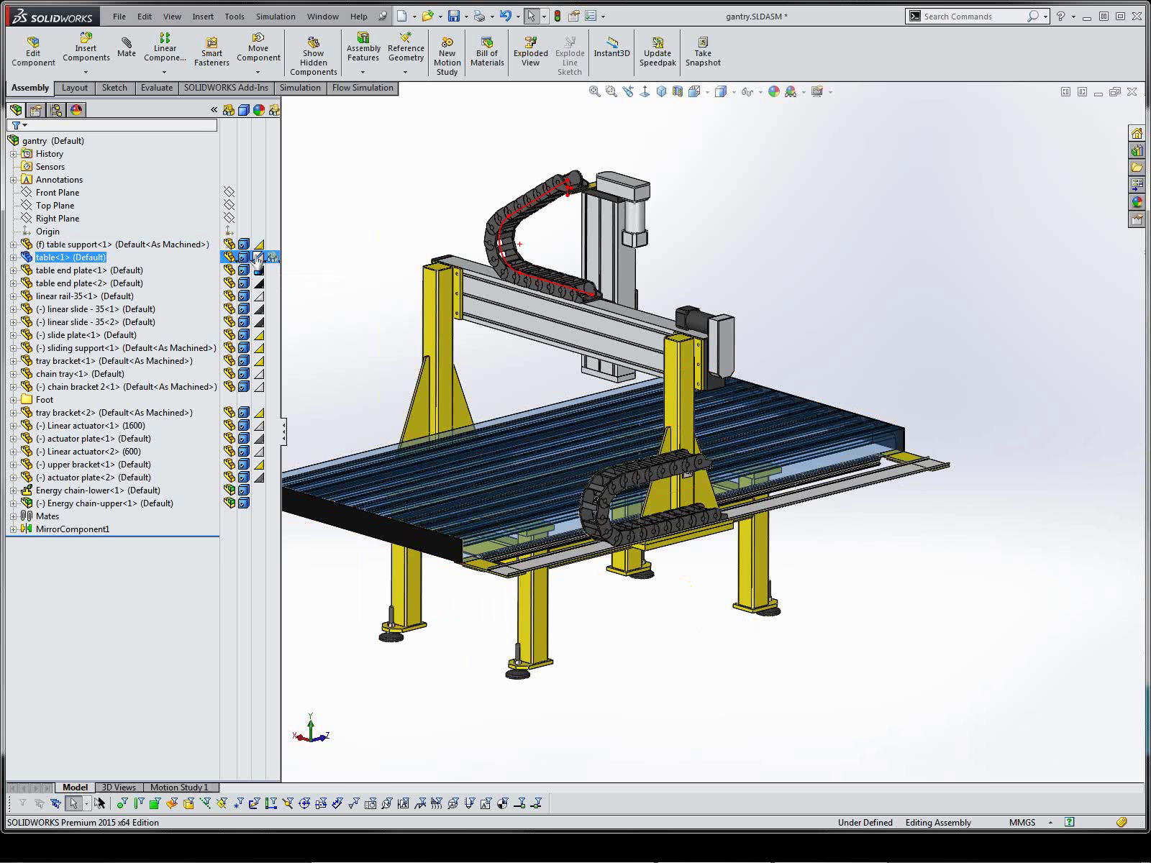
left_click(305, 270)
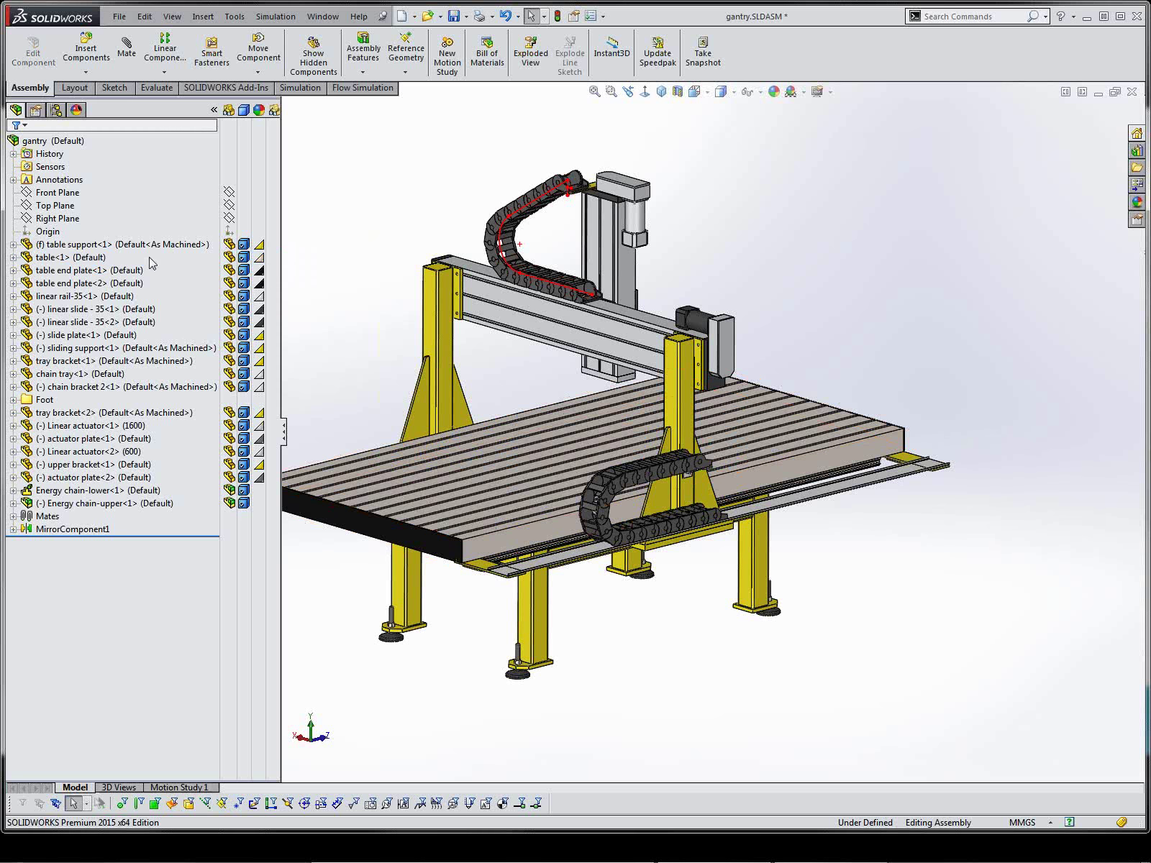
left_click(97, 262)
right_click(97, 263)
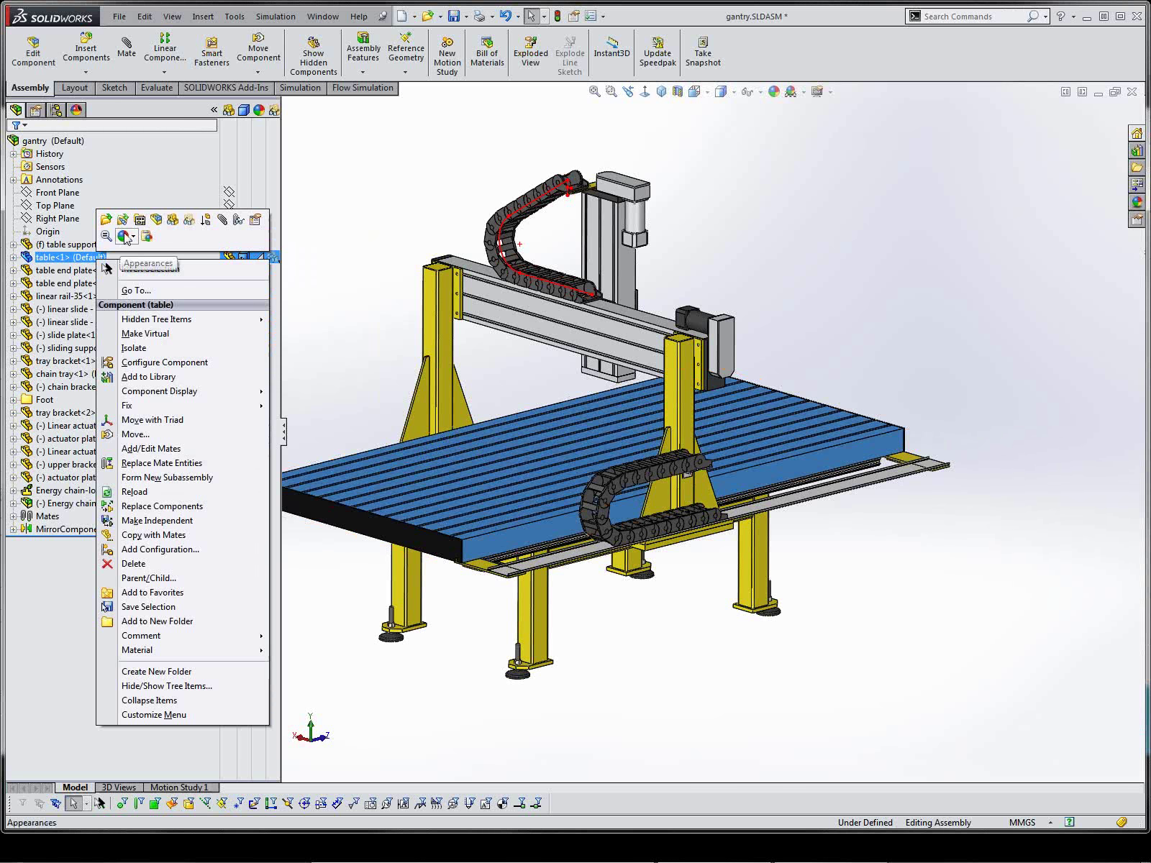
left_click(134, 237)
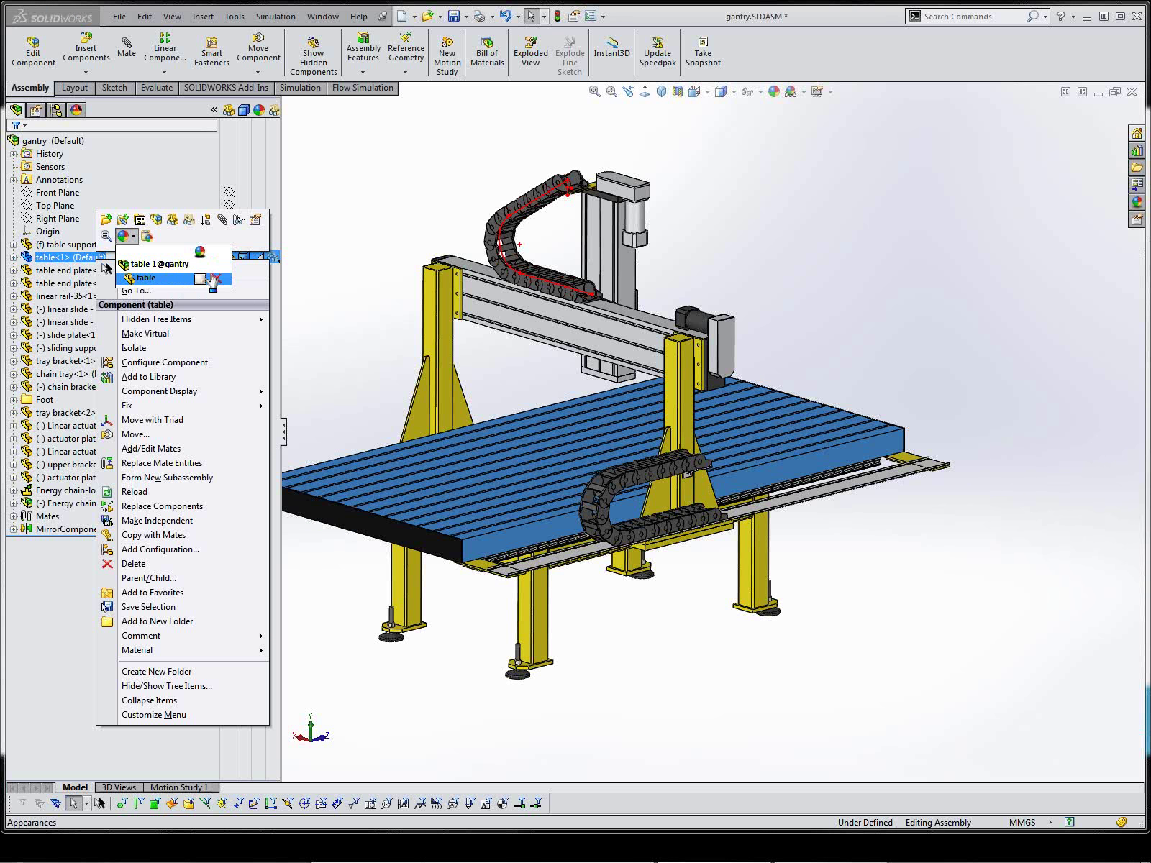
left_click(148, 278)
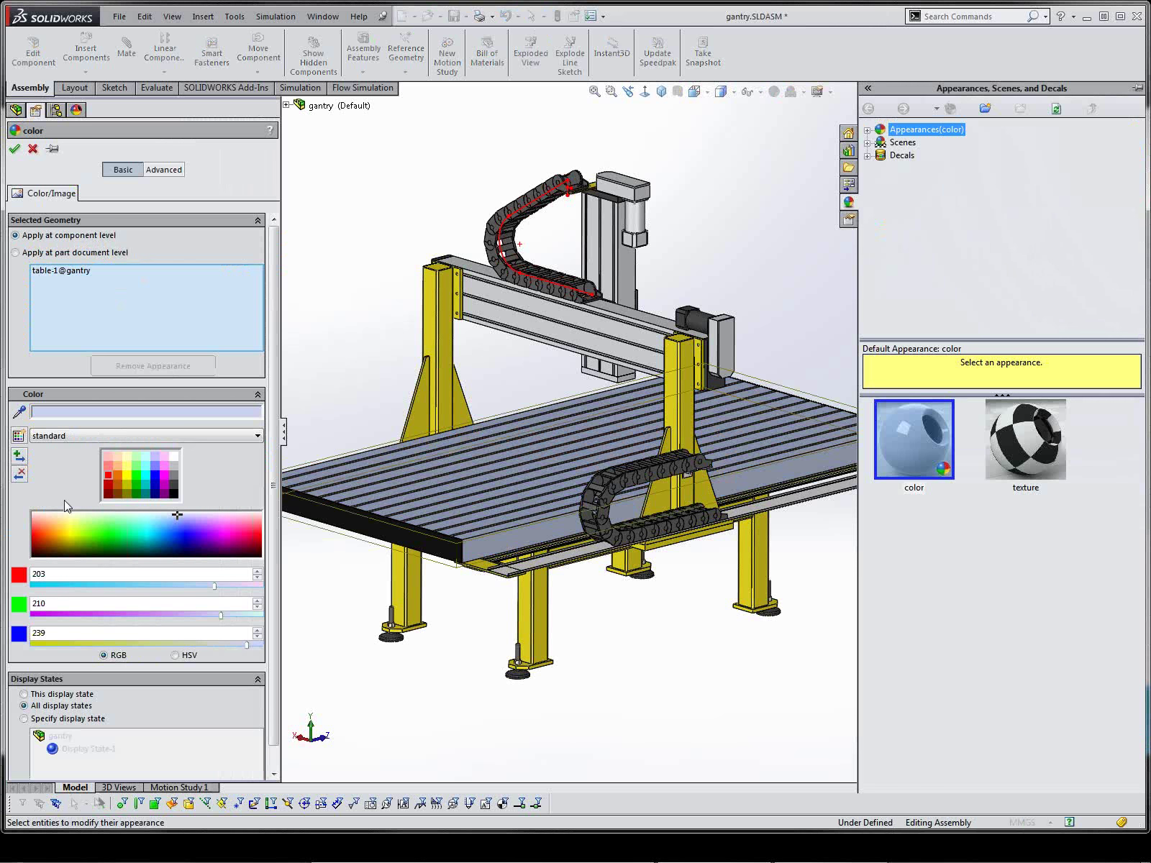
left_click(108, 475)
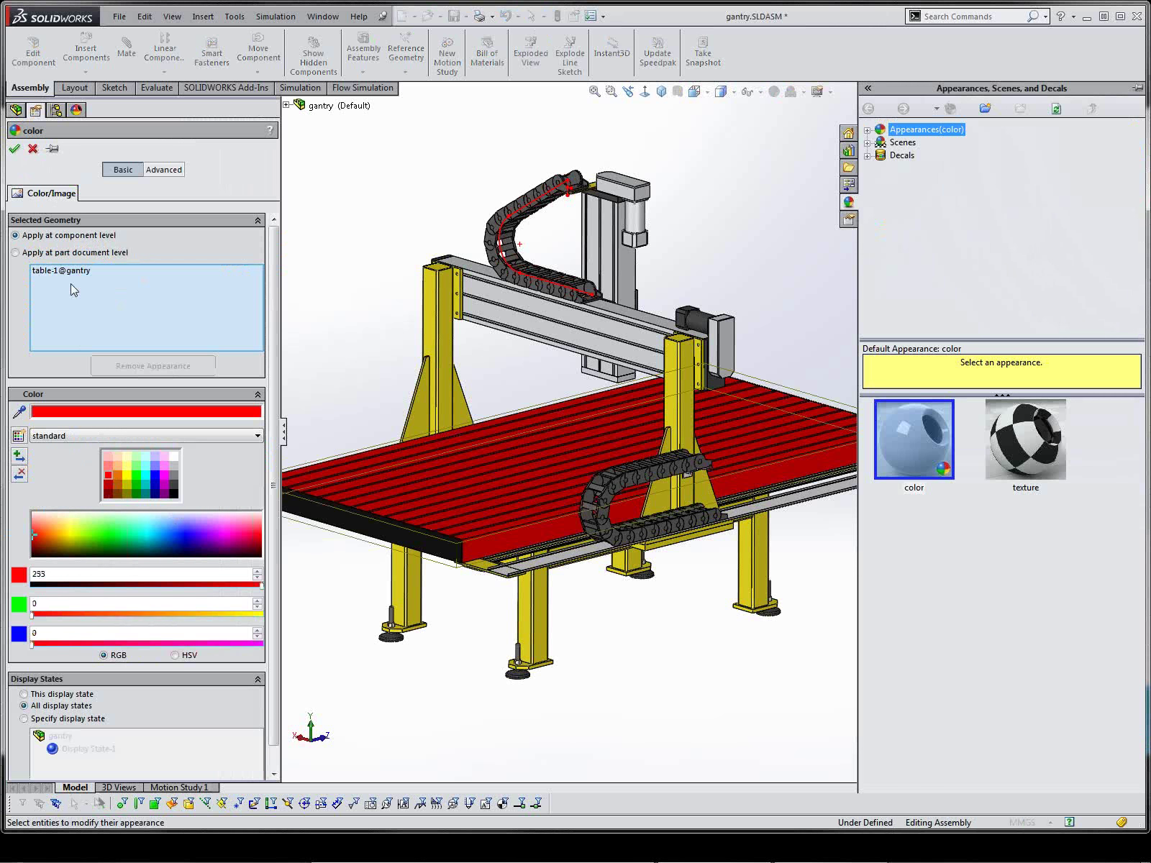
left_click(15, 148)
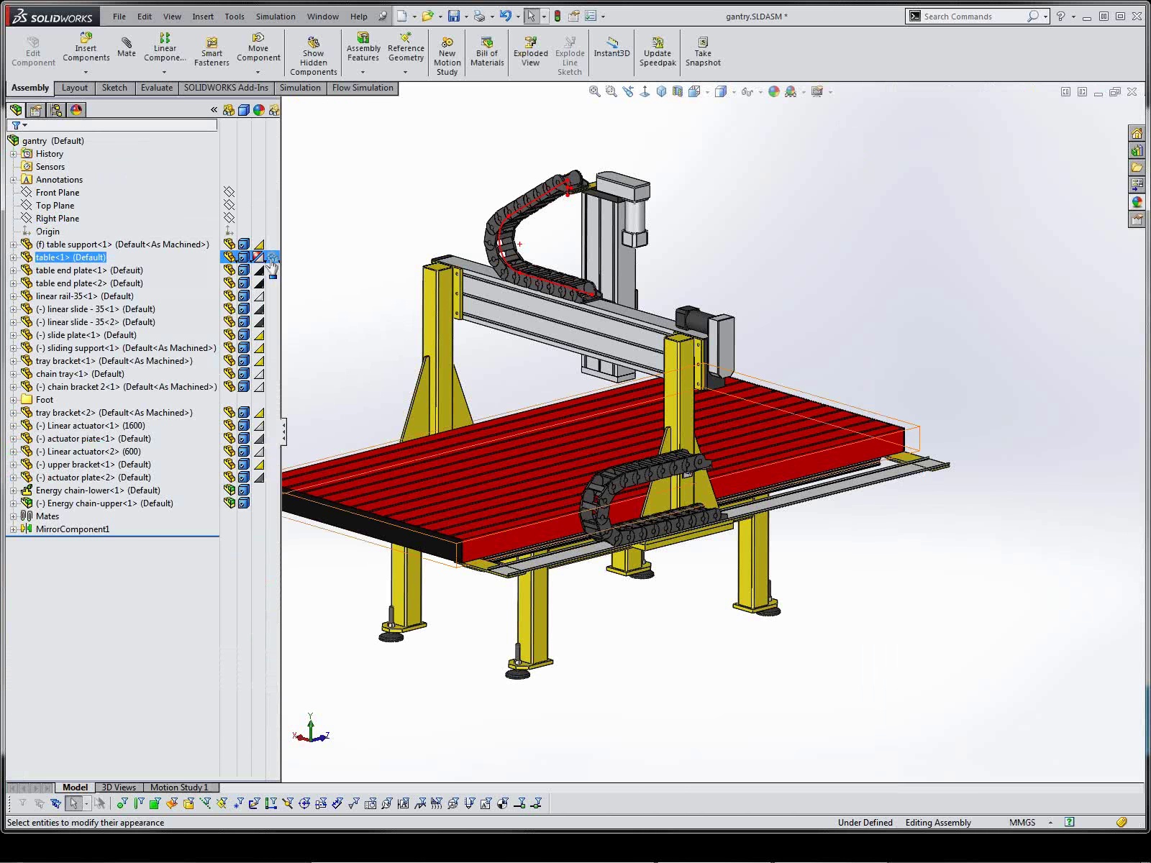
left_click(376, 265)
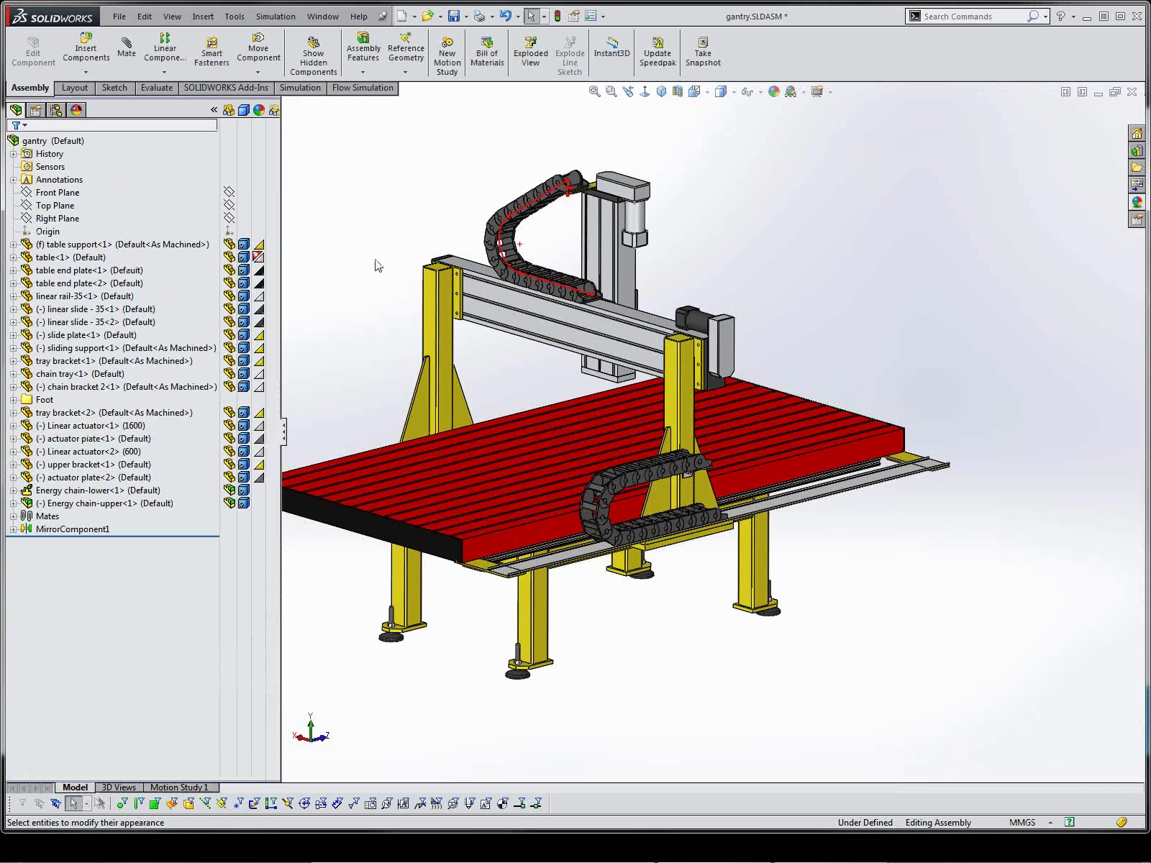
right_click(258, 258)
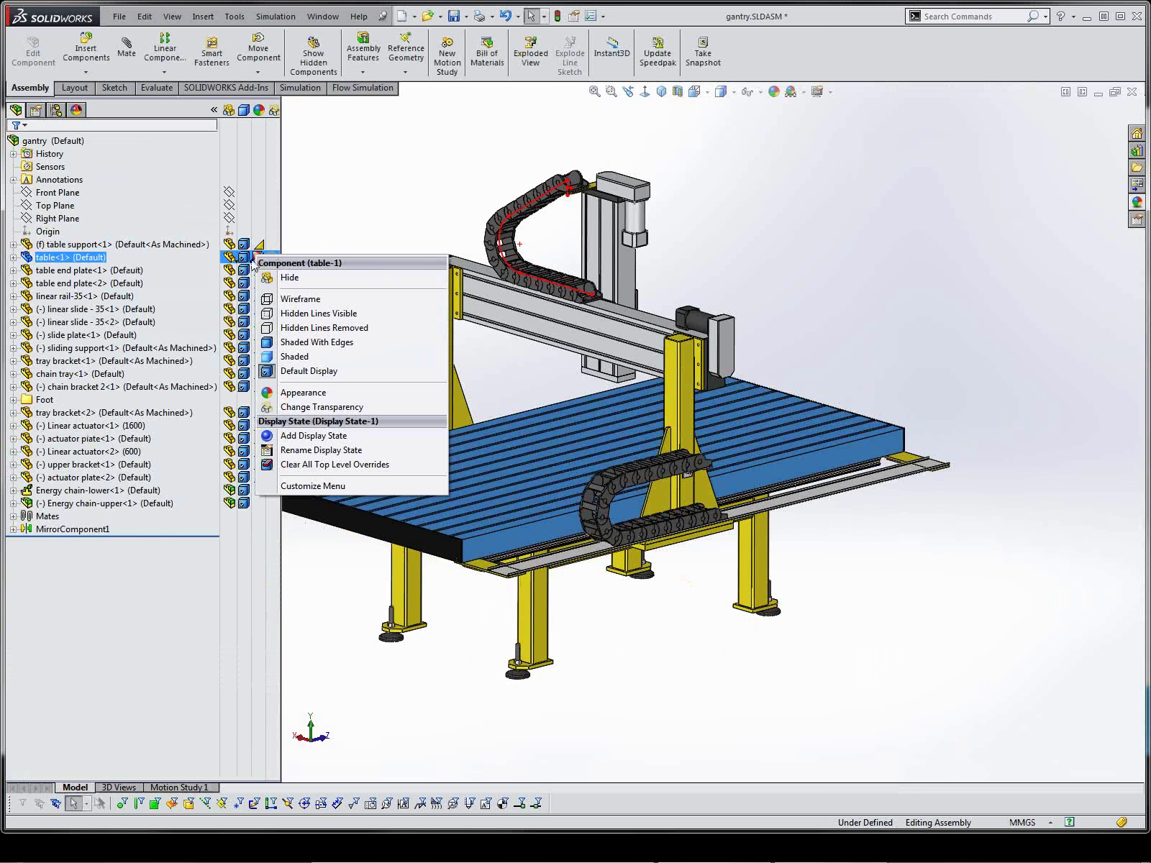
left_click(321, 238)
left_click(271, 245)
mouse_move(261, 263)
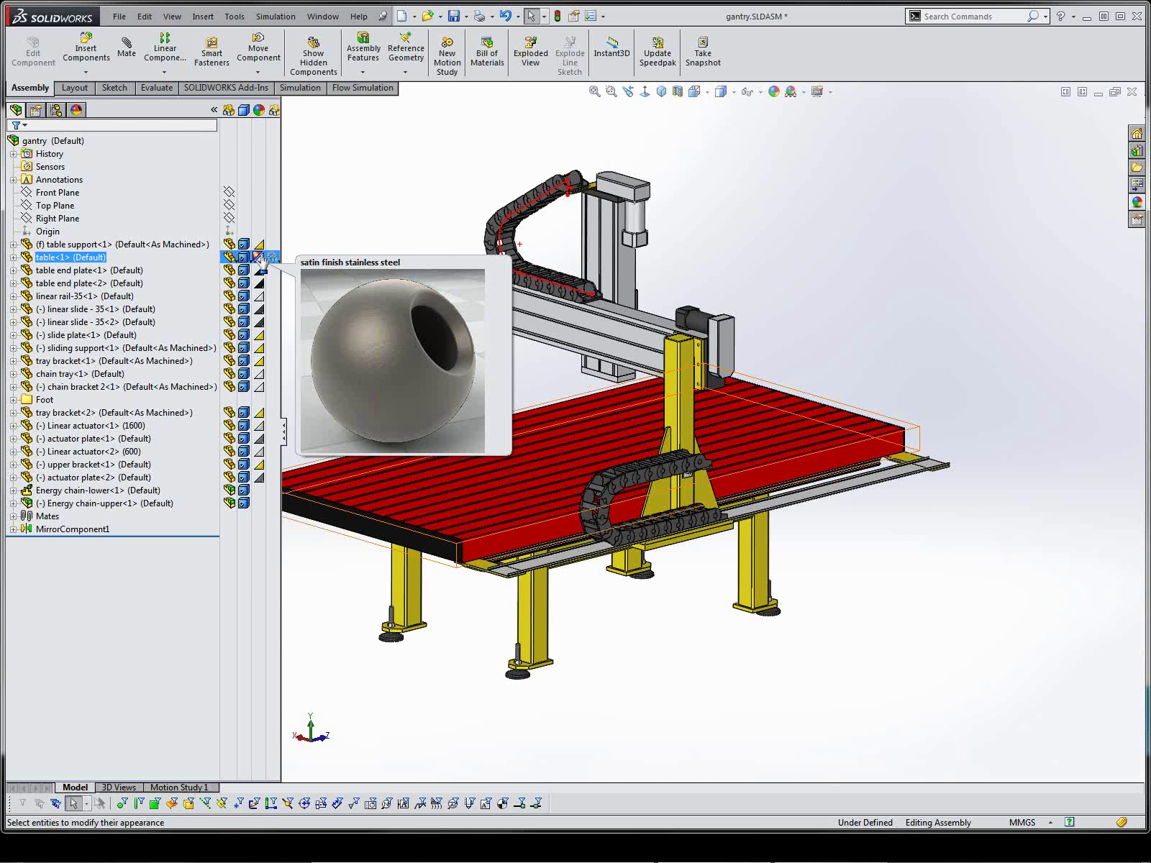
right_click(96, 264)
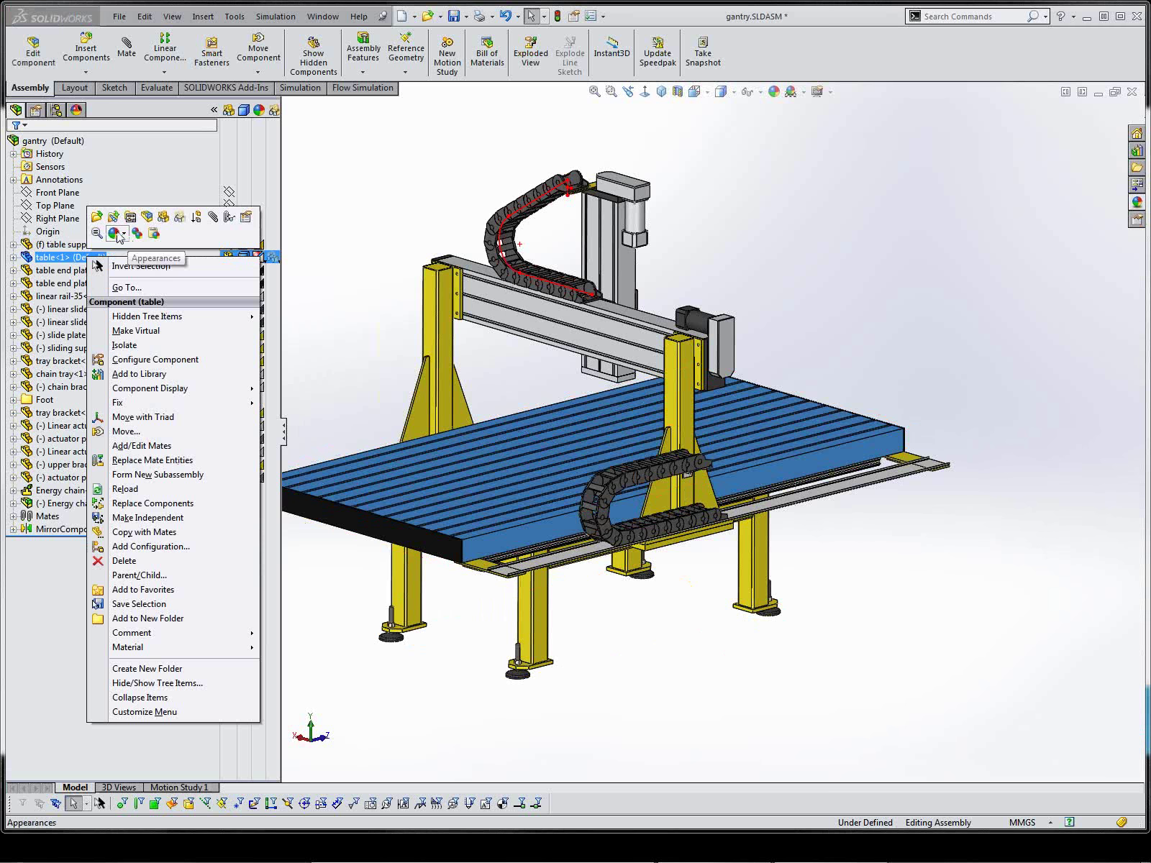
left_click(123, 238)
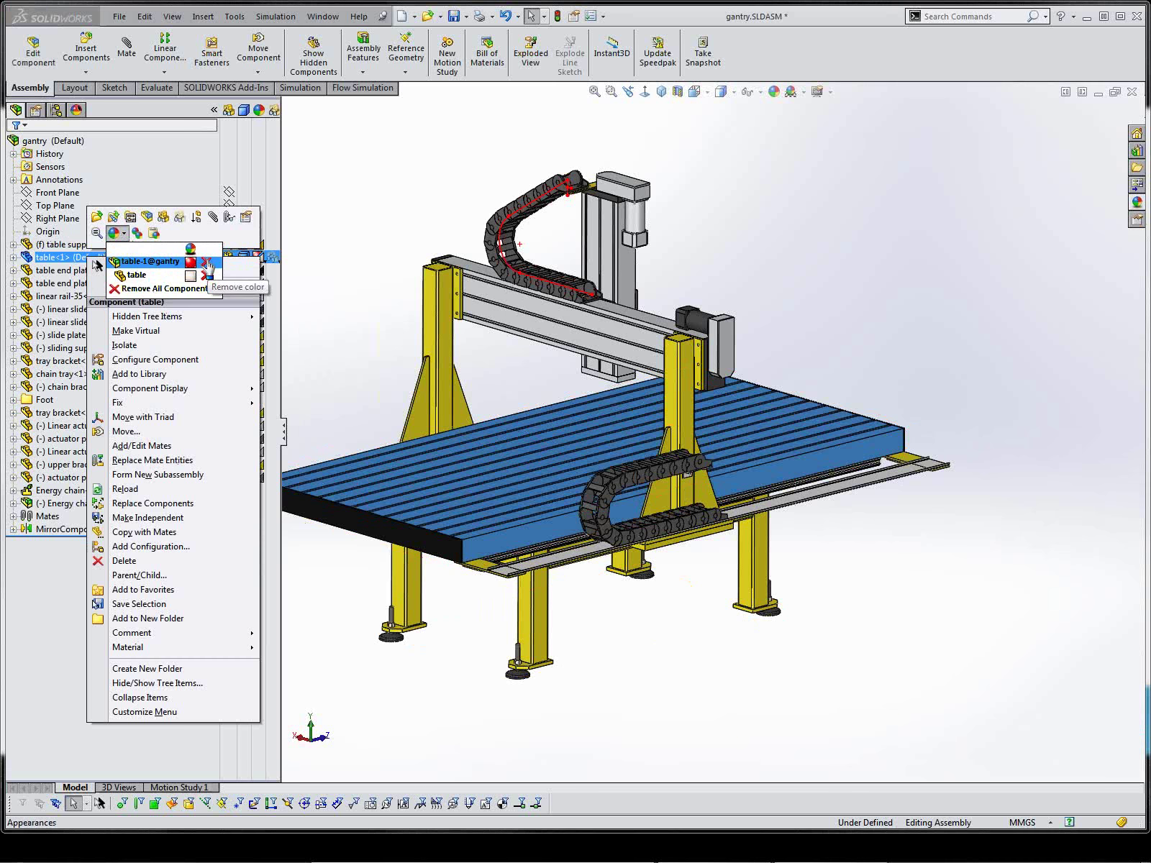
left_click(207, 263)
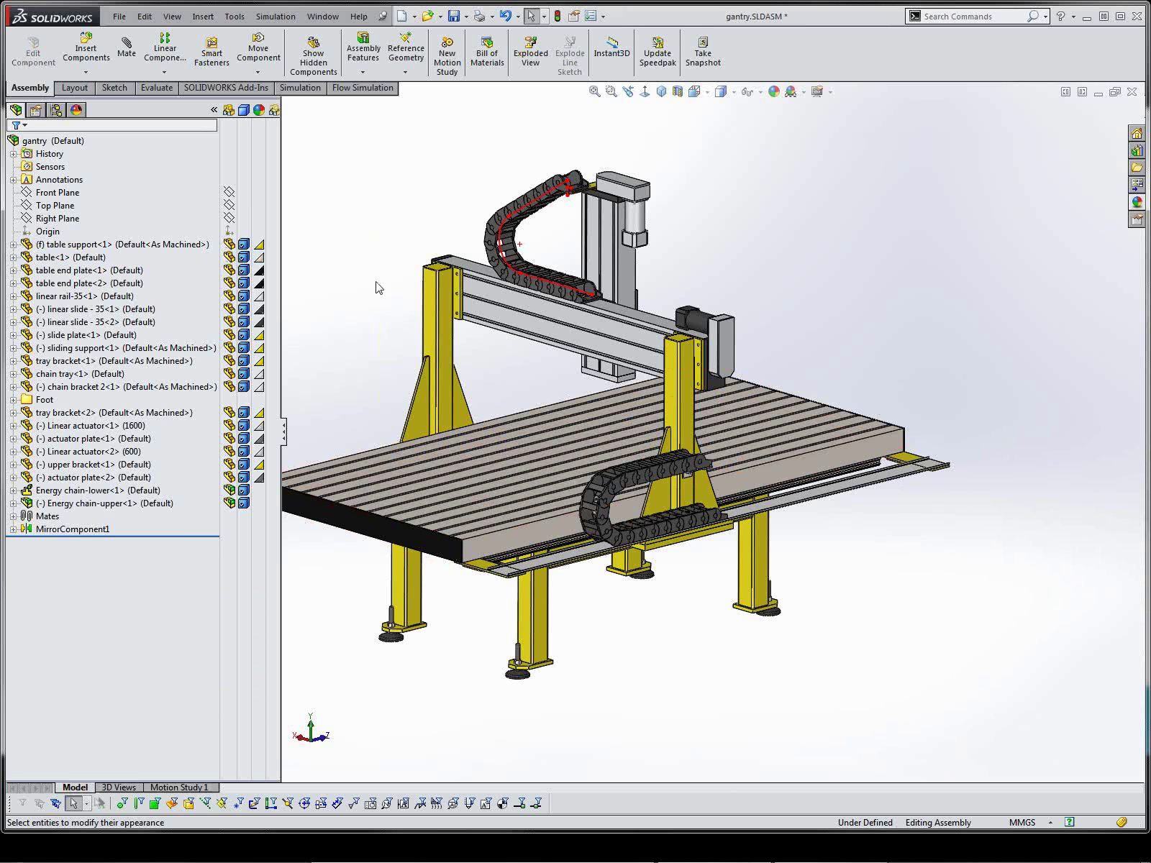
key("f")
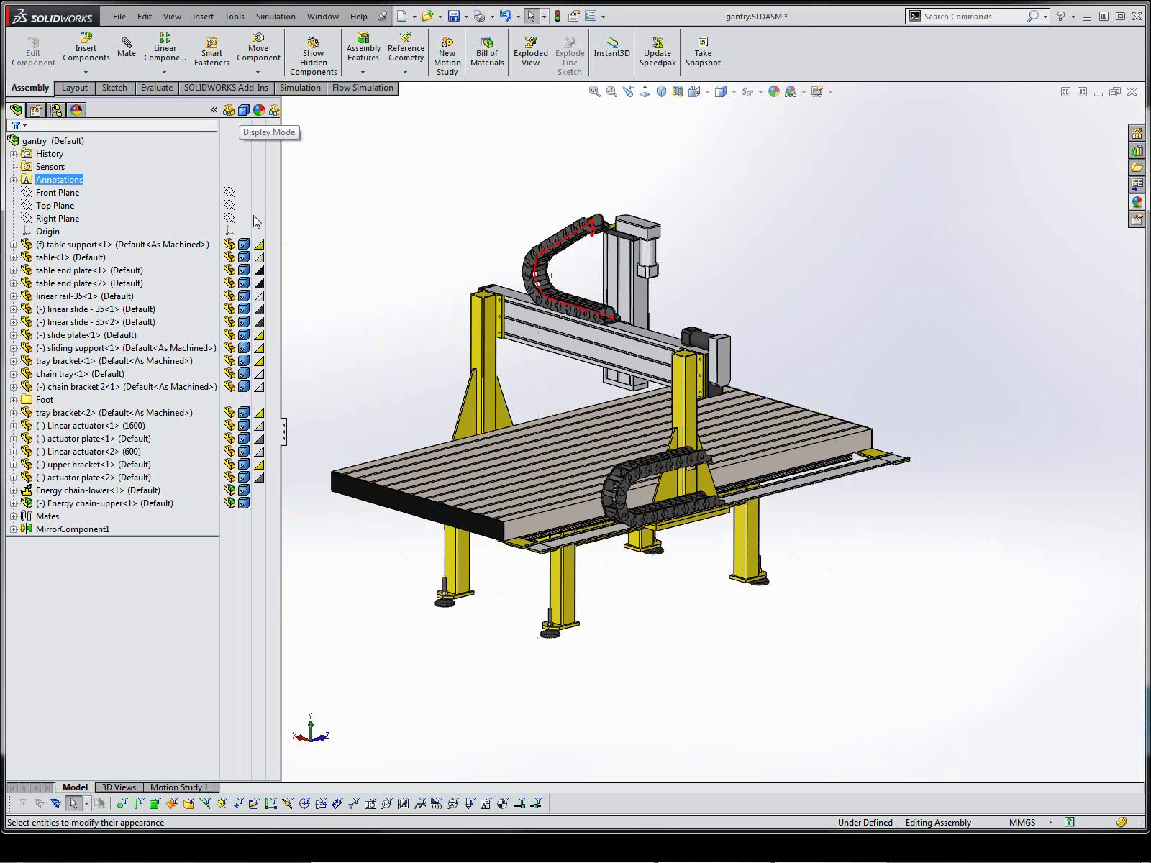
Locate Linear actuator<2>, linear slide - 35<1> and tray bracket<1>, then collapse the display pane
left_click(256, 452)
left_click(274, 309)
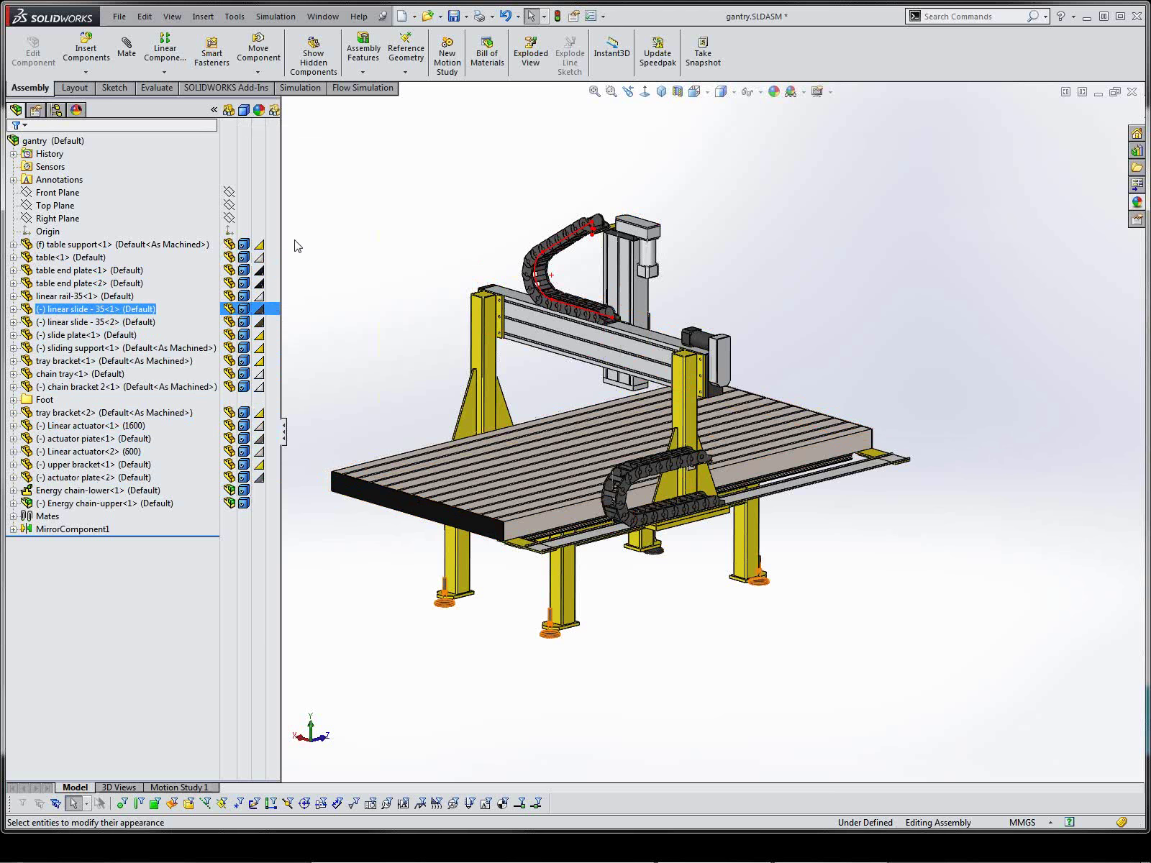
left_click(272, 360)
left_click(359, 351)
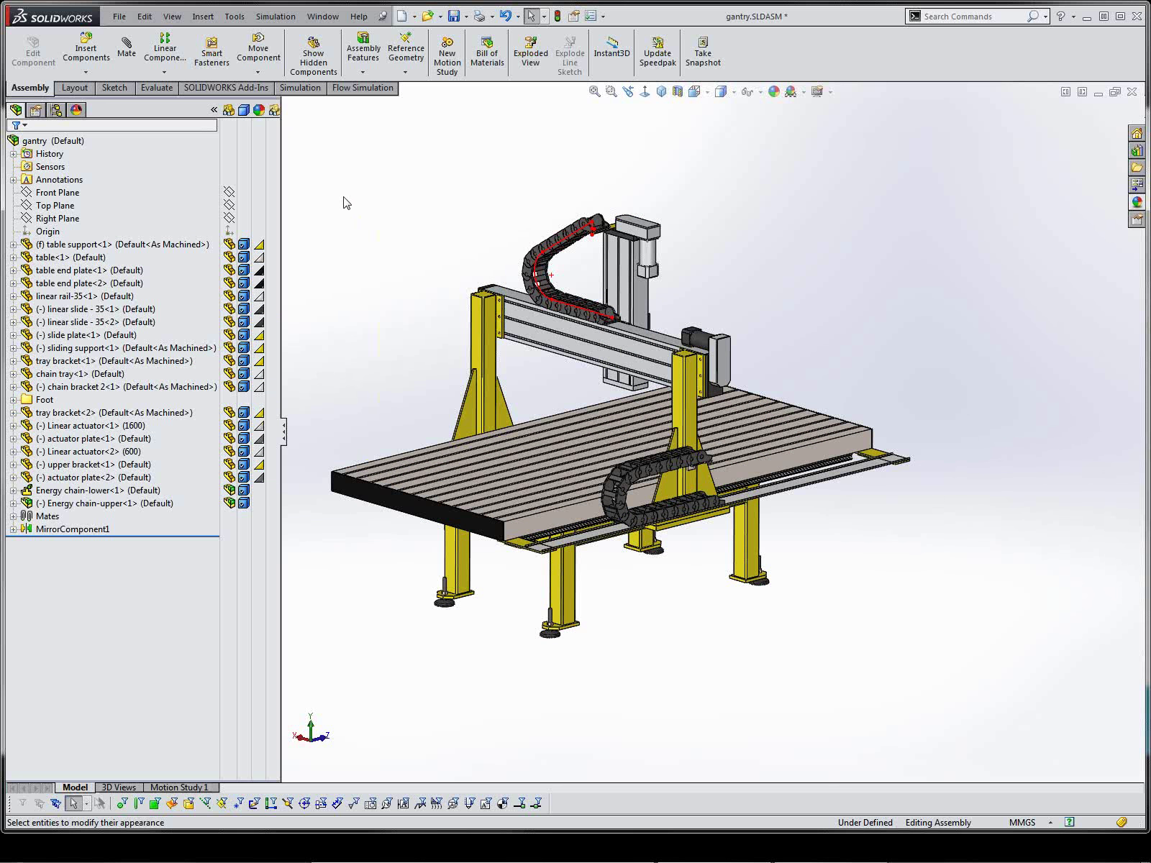
middle_click_drag(342, 202, 340, 212)
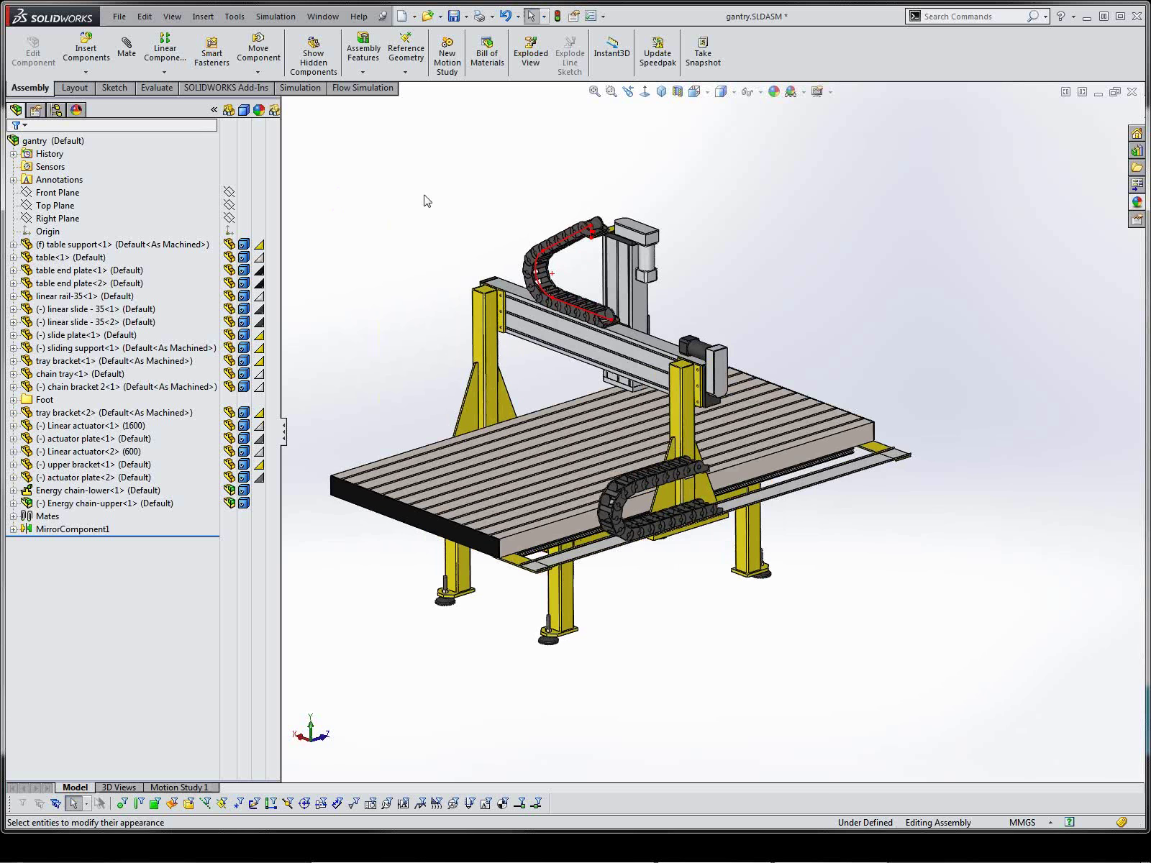
left_click(213, 110)
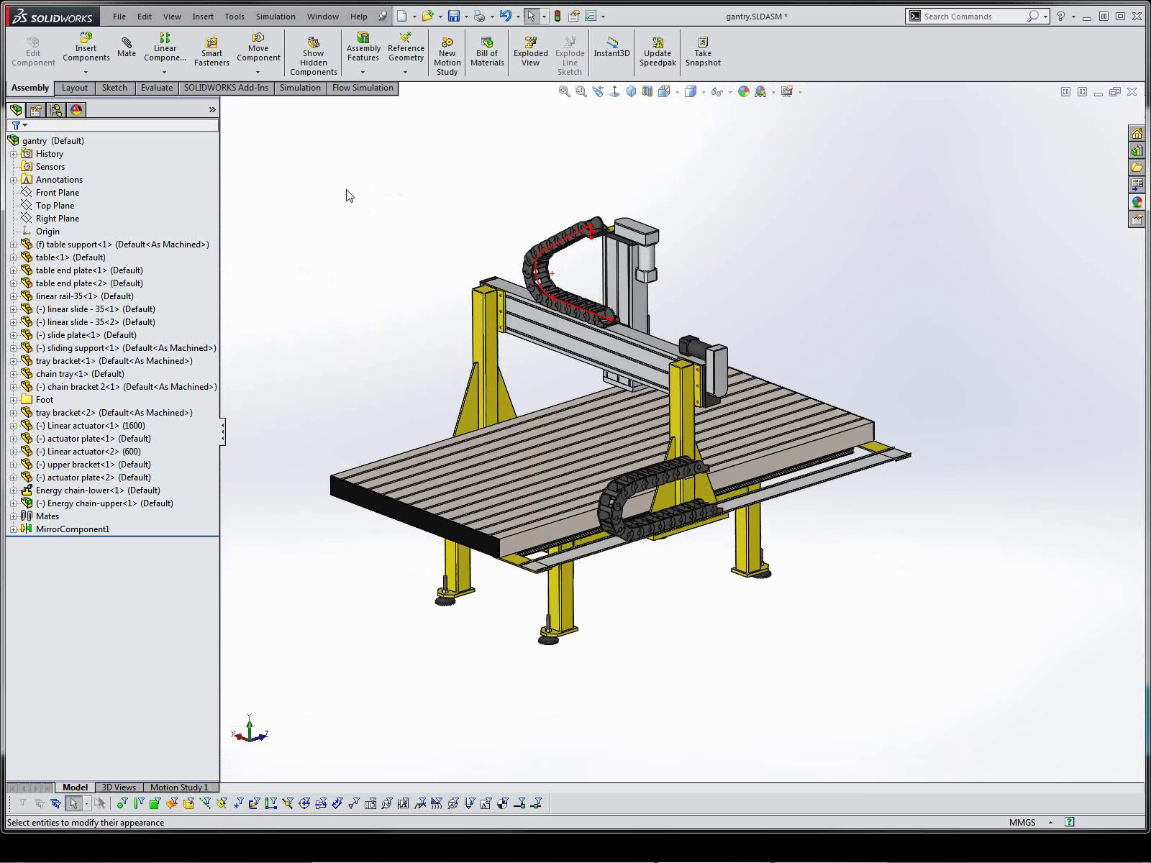
left_click(117, 19)
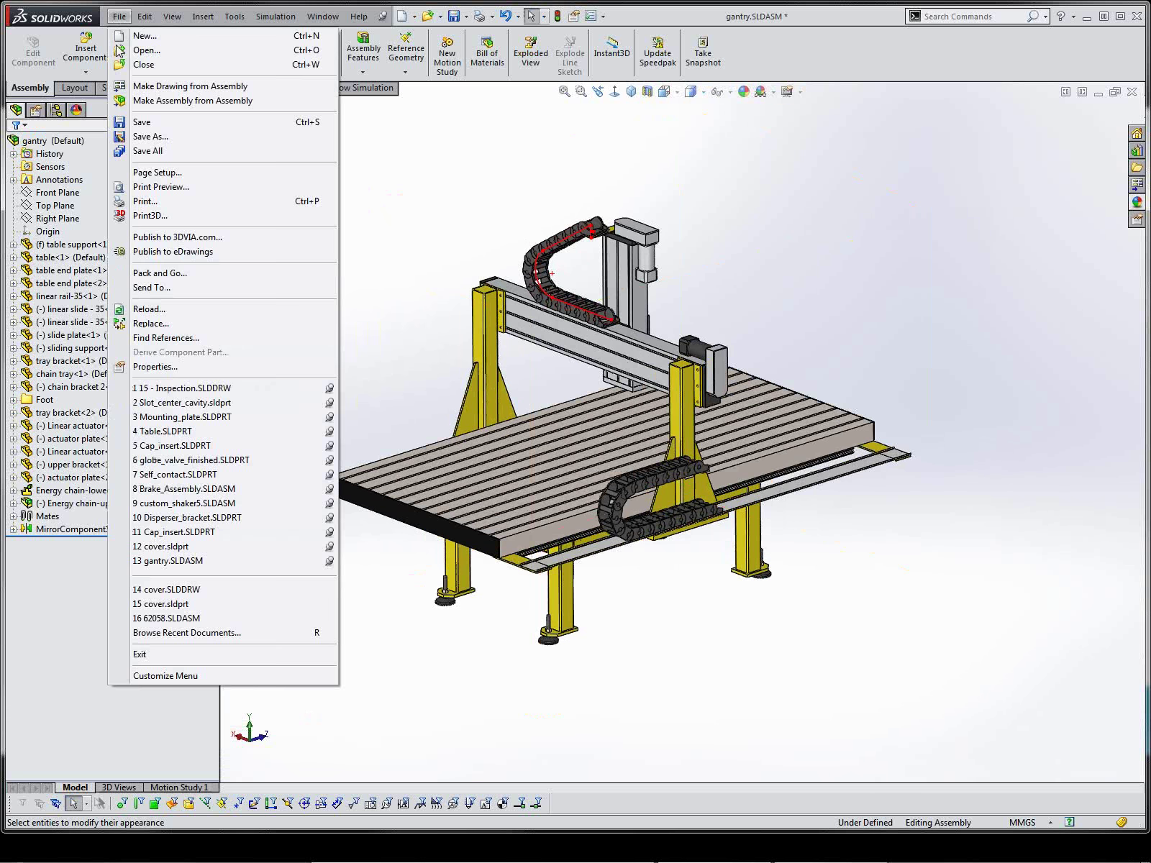
Review gantry.SLDASM's Find References list, enlarged to show every file, then close it
left_click(166, 338)
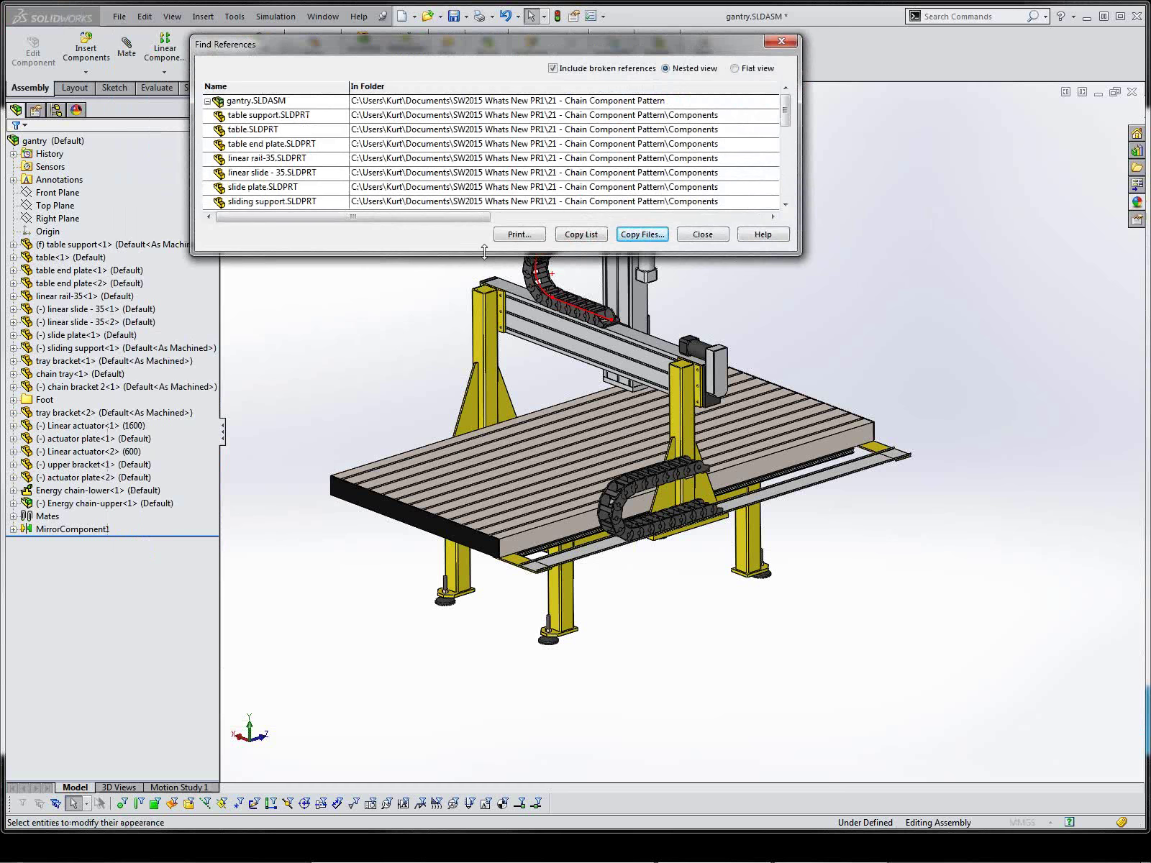
left_click_drag(484, 251, 452, 572)
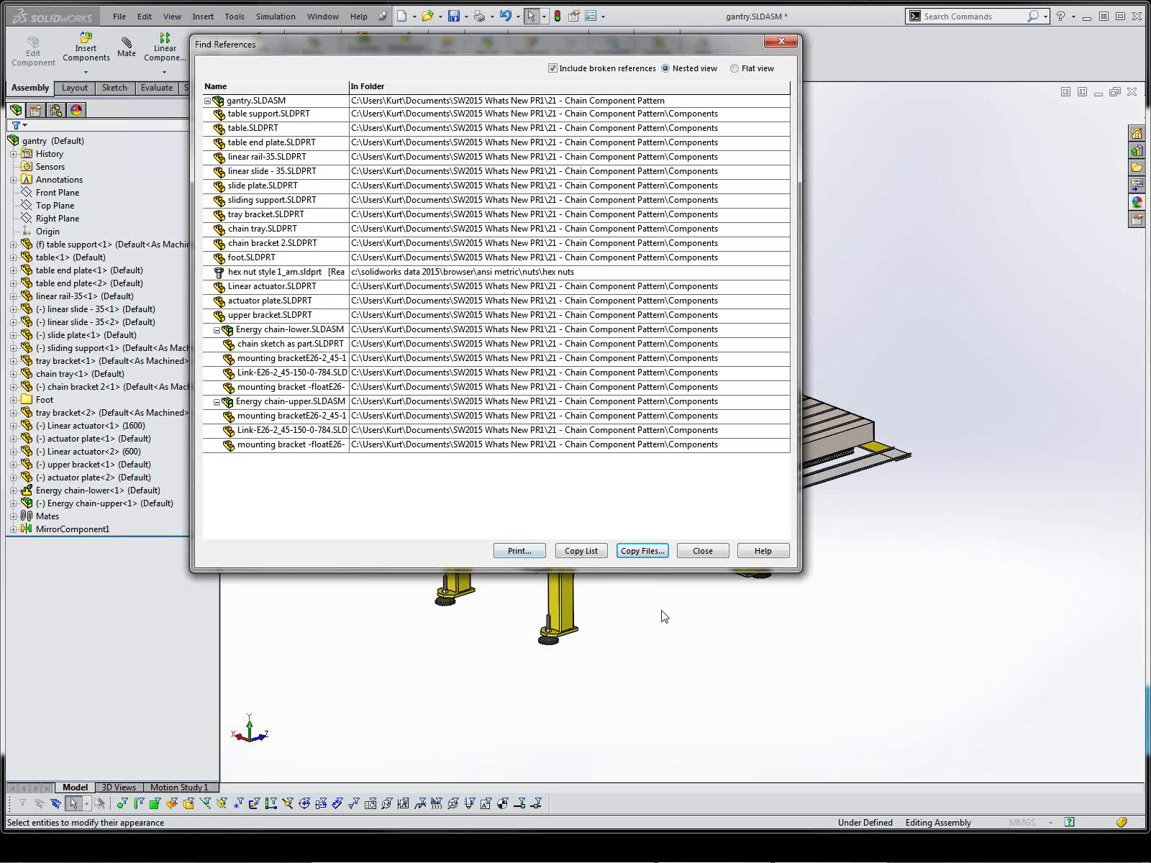
left_click(691, 552)
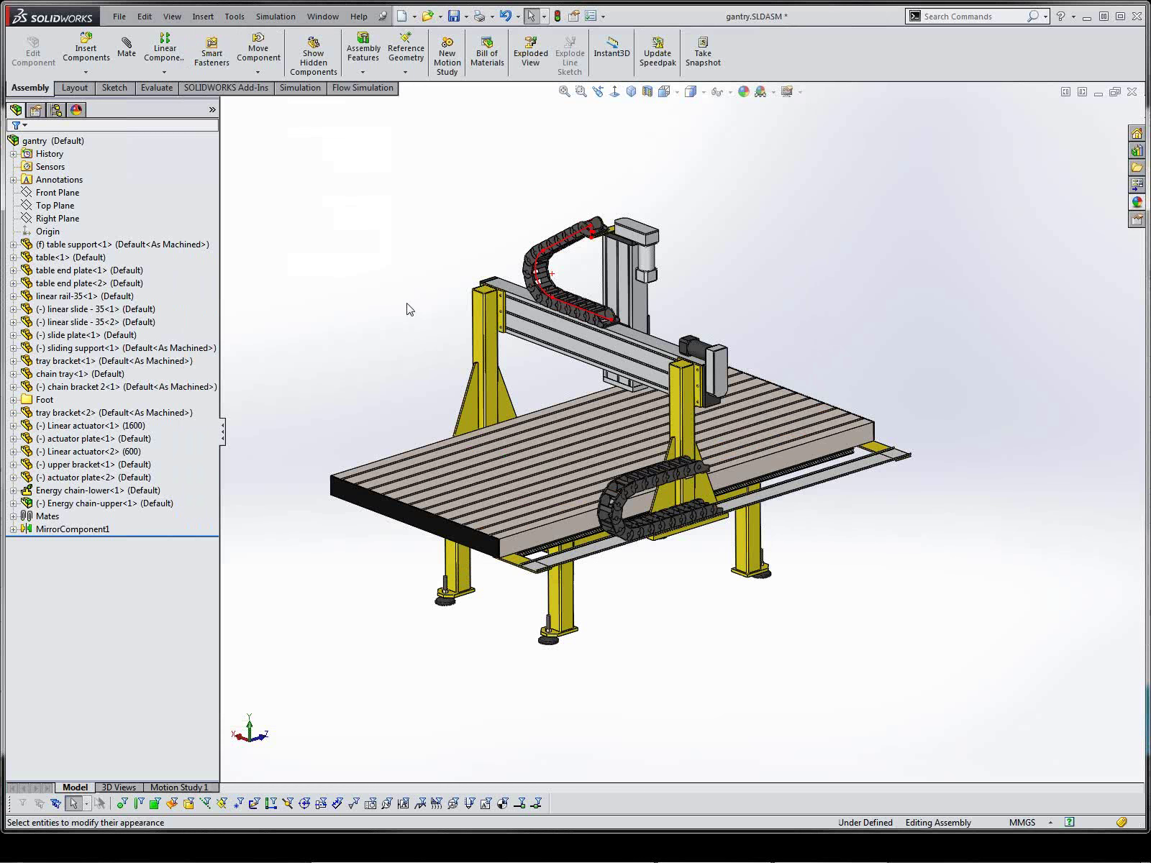
left_click(119, 17)
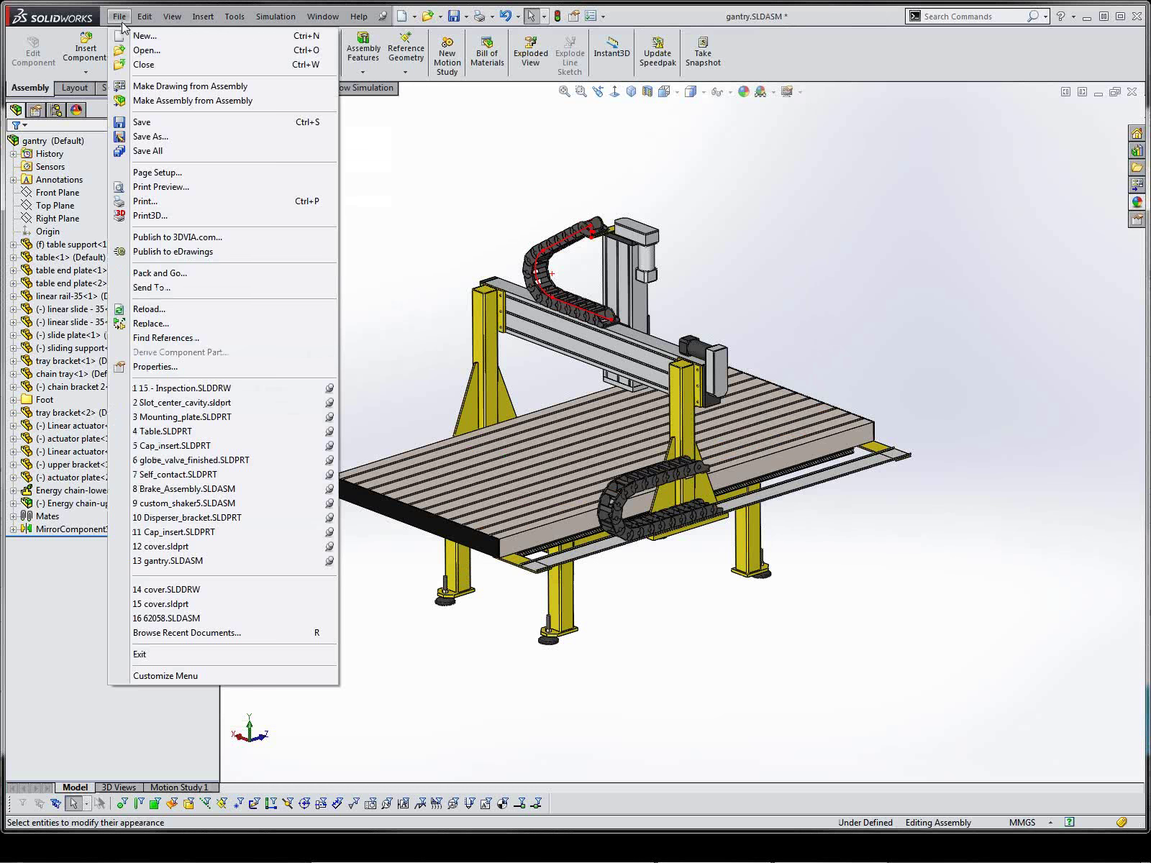
left_click(186, 278)
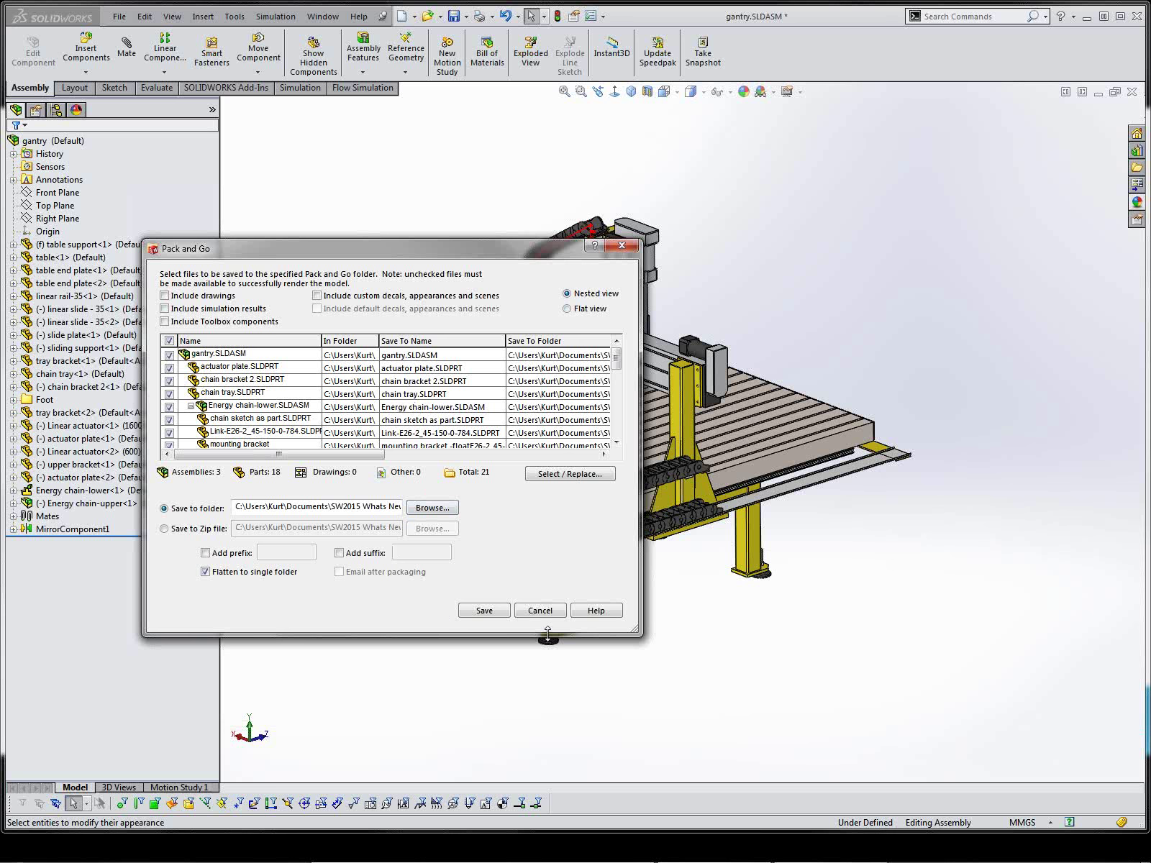
left_click(541, 610)
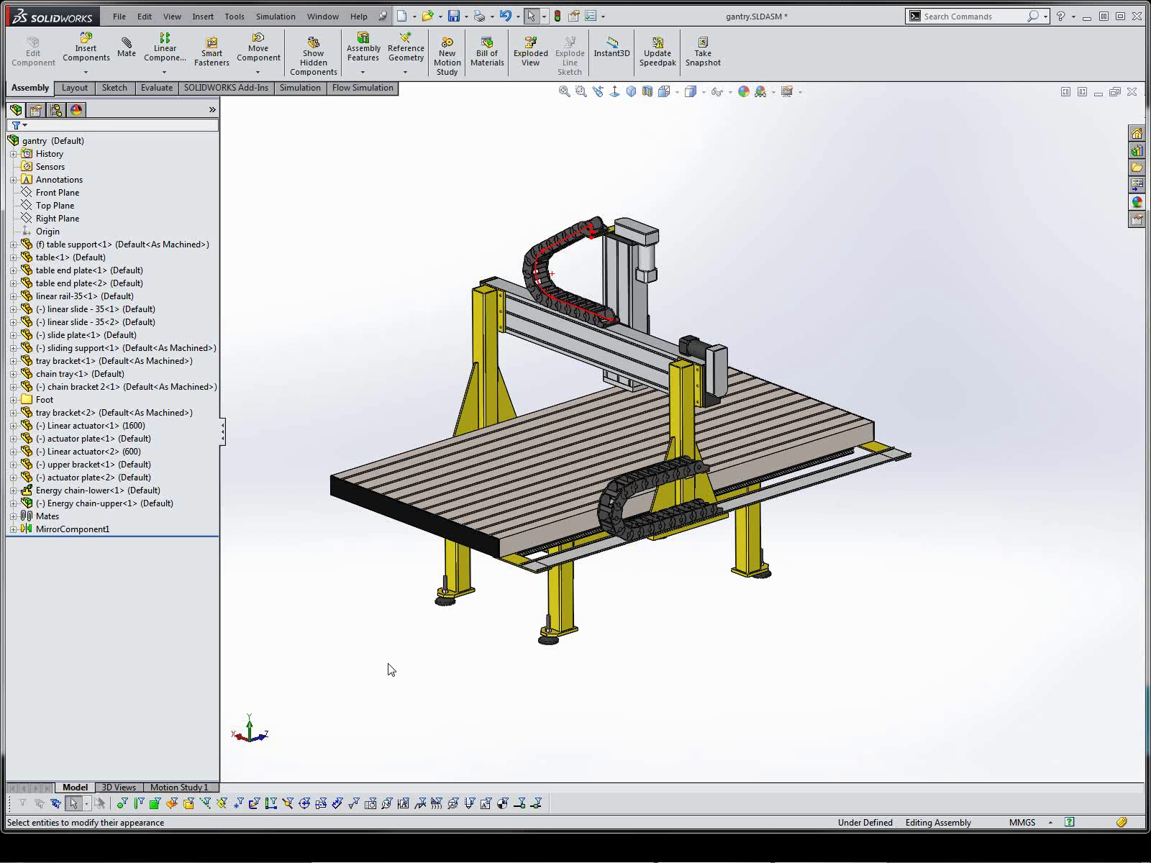
Advance the PowerPoint slide show to the Agenda slide with Graphics Card highlighted, then exit to normal view
key("alt+Tab")
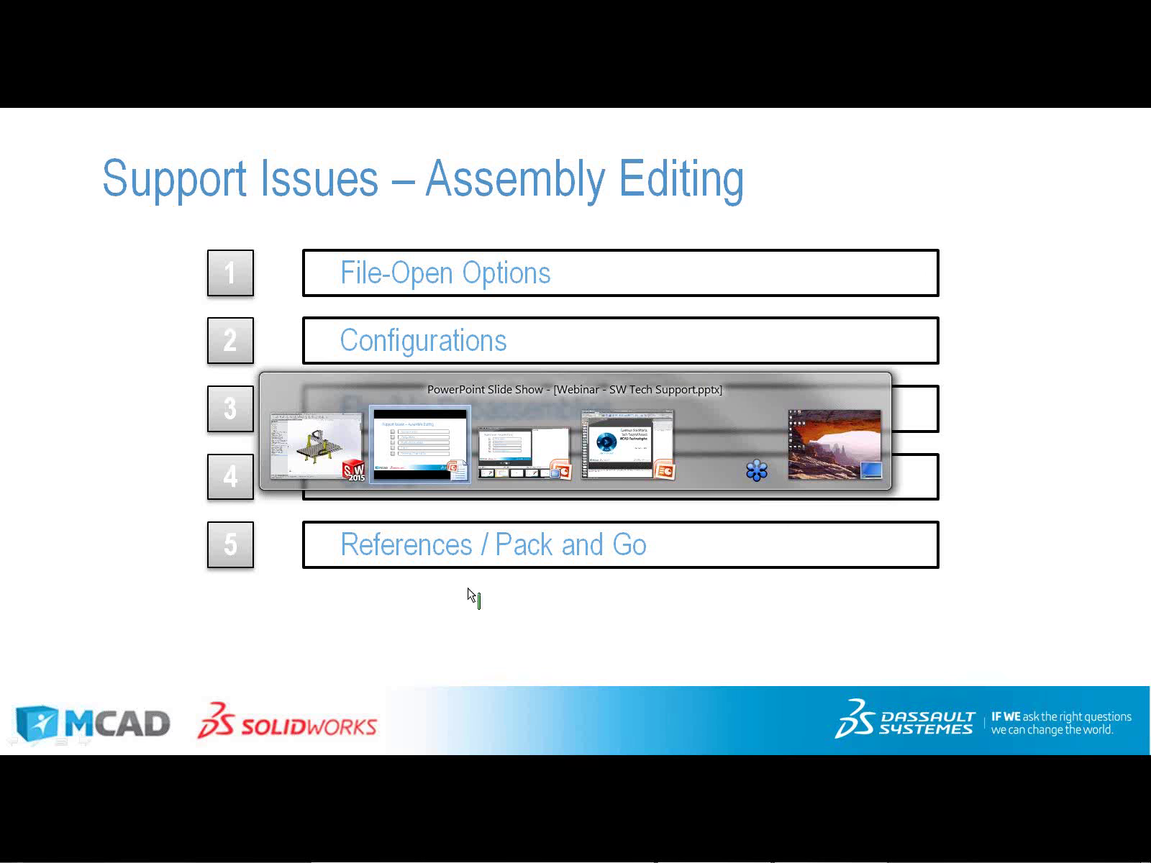
key("alt+Tab")
key("alt+Tab")
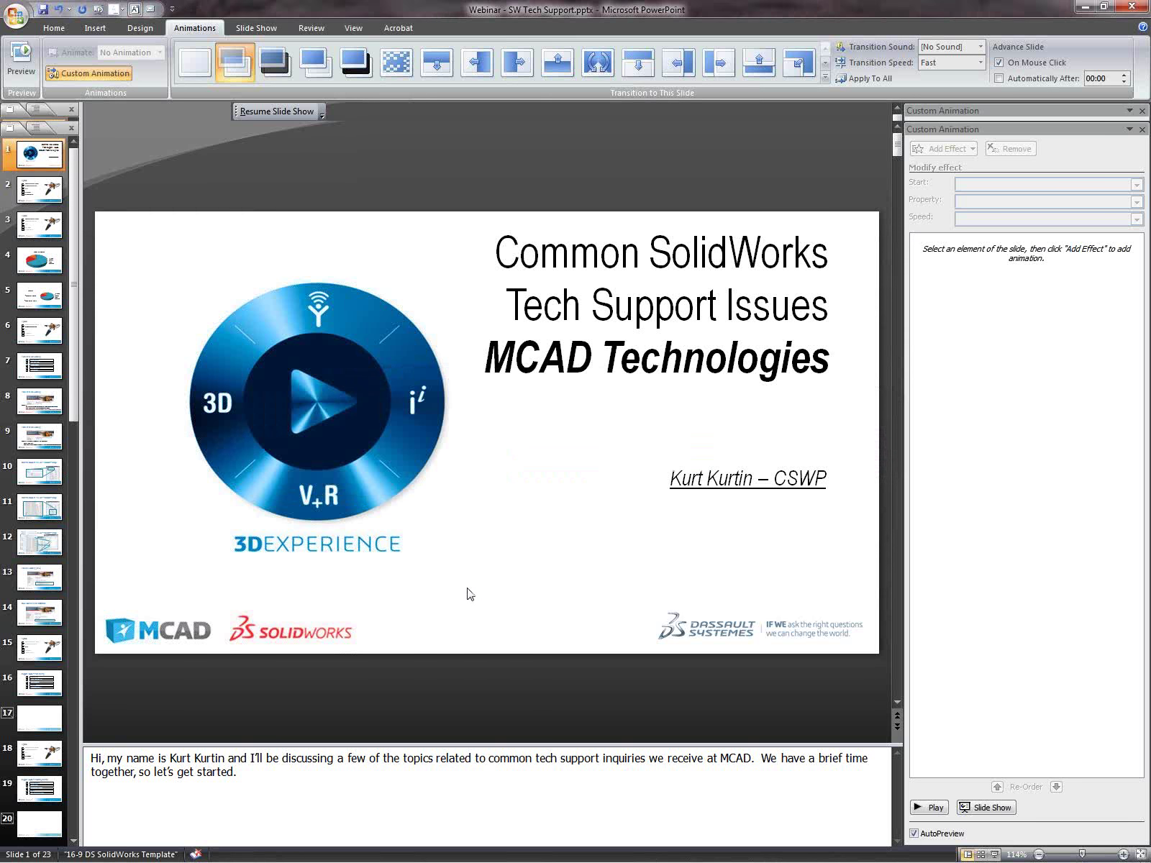
key("alt+Tab")
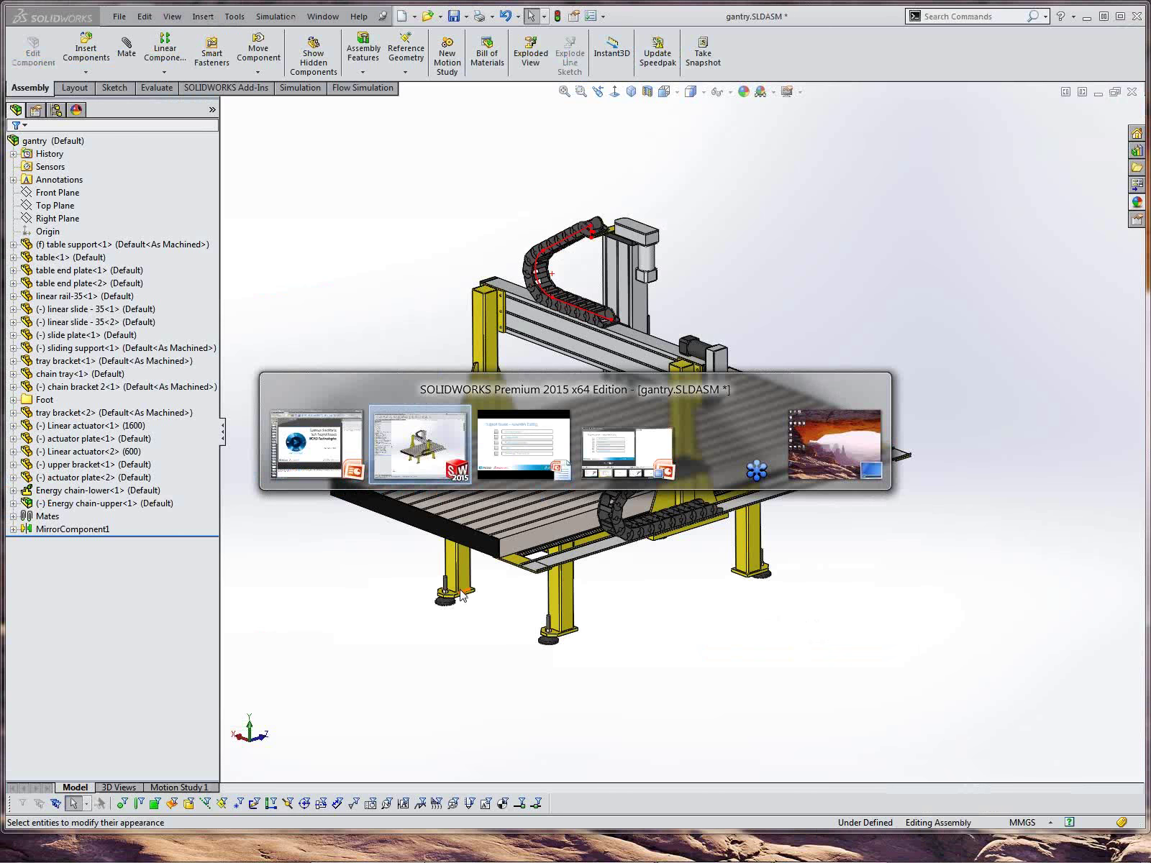
key("alt+shift+Tab")
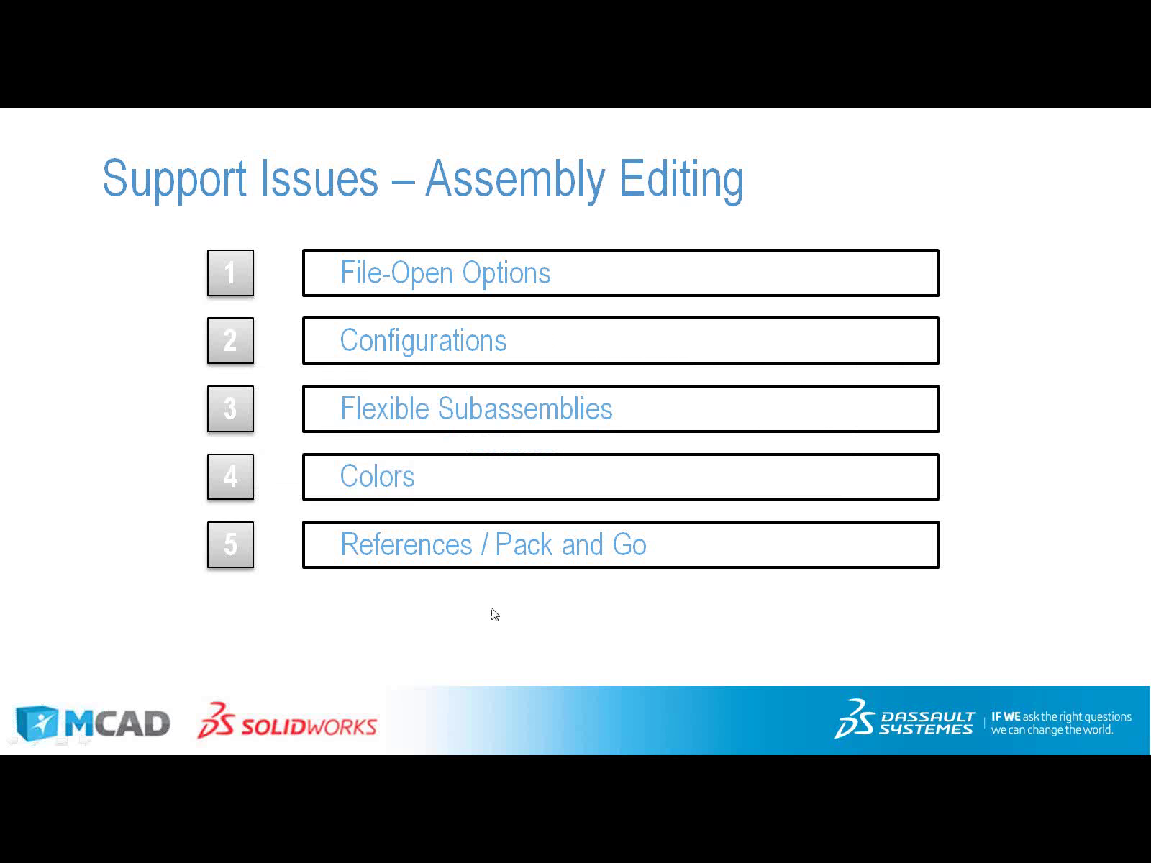
left_click(495, 615)
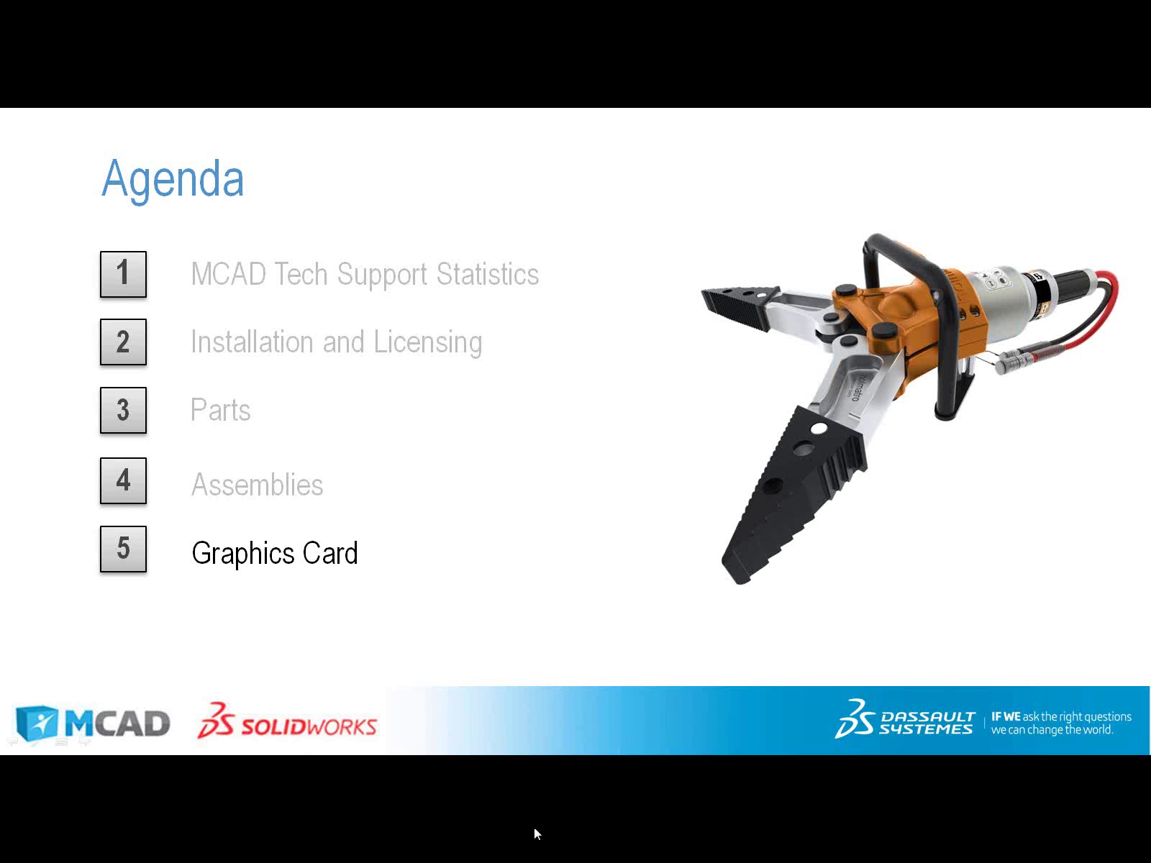
key("Escape")
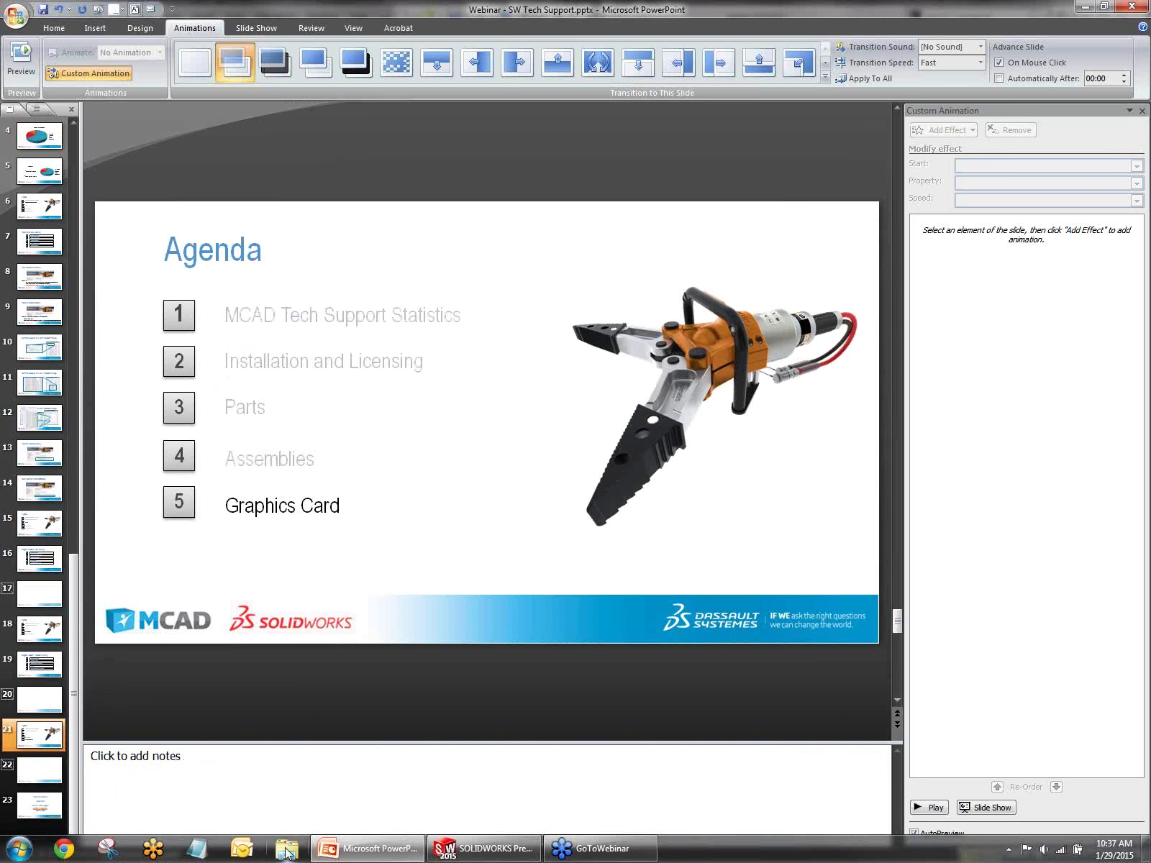
Browse Explorer to Documents > SW2015 Whats New PR1 and select the 13 - Costing folder
left_click(288, 850)
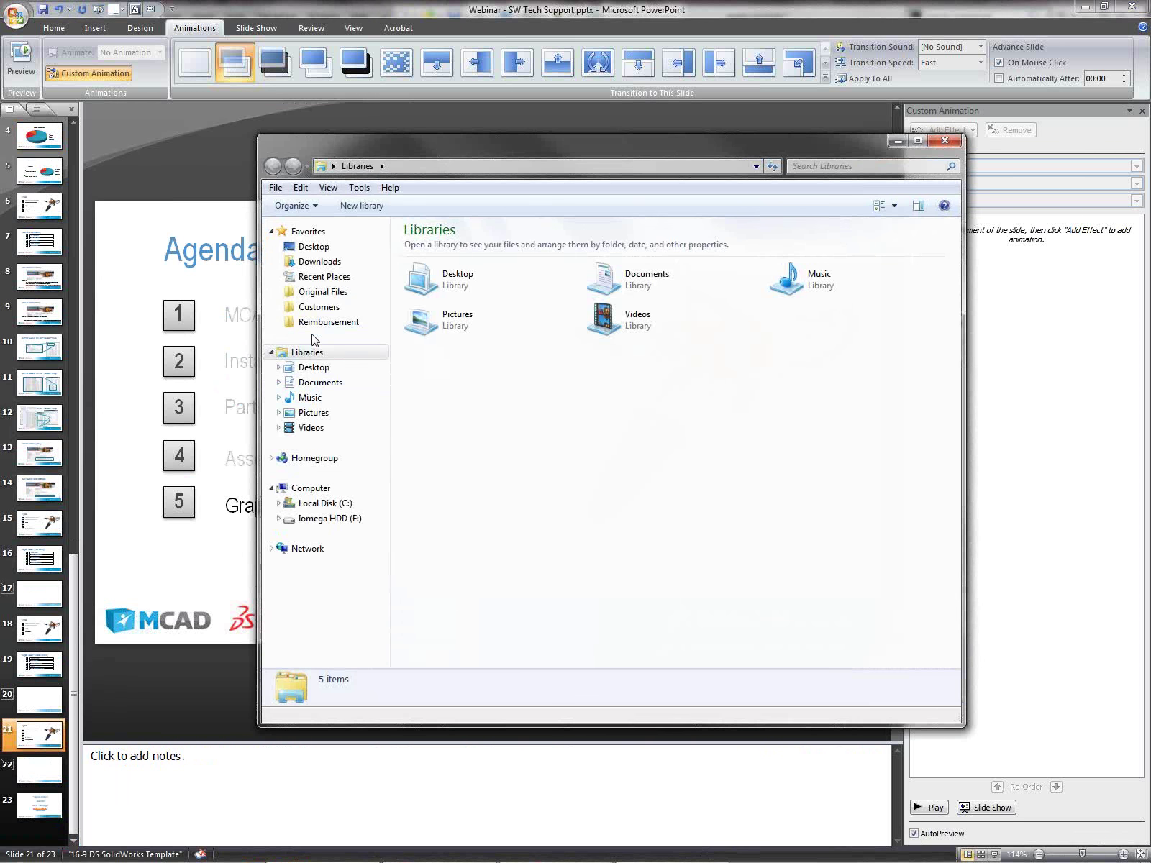
left_click(278, 382)
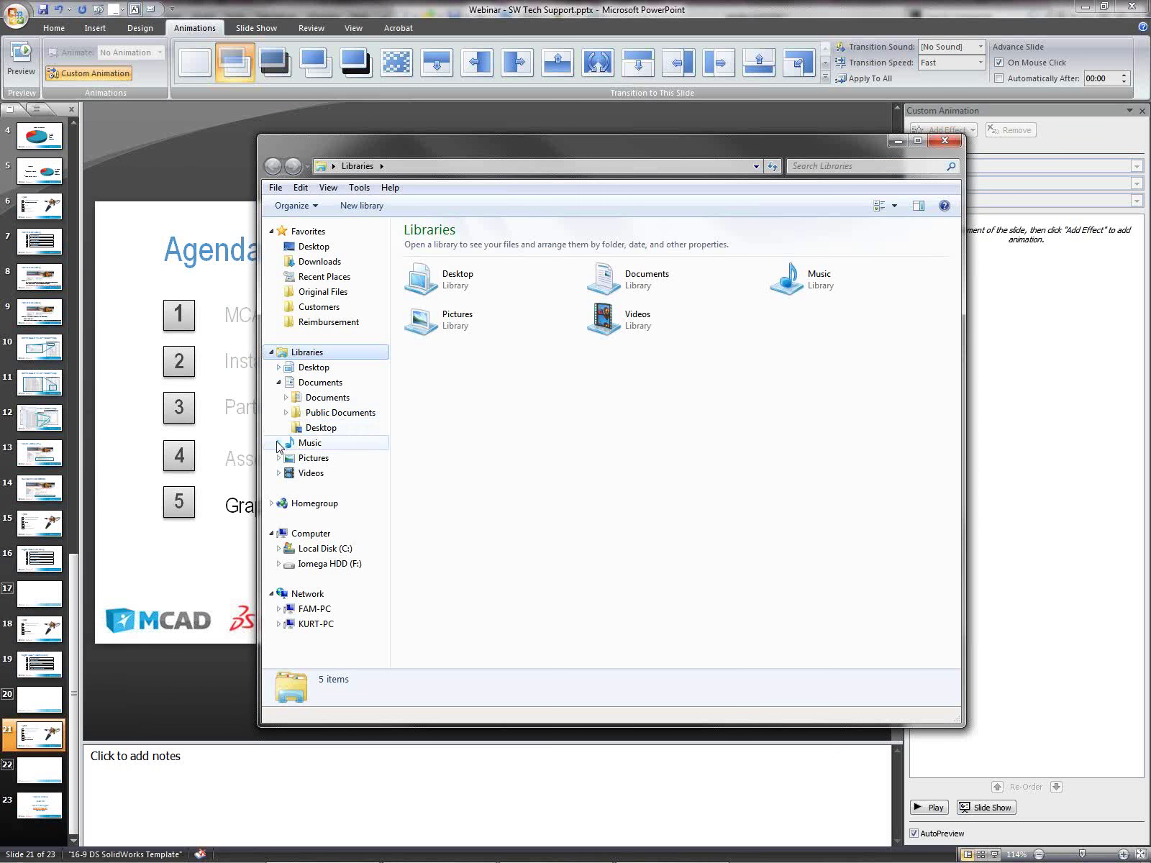
left_click(286, 397)
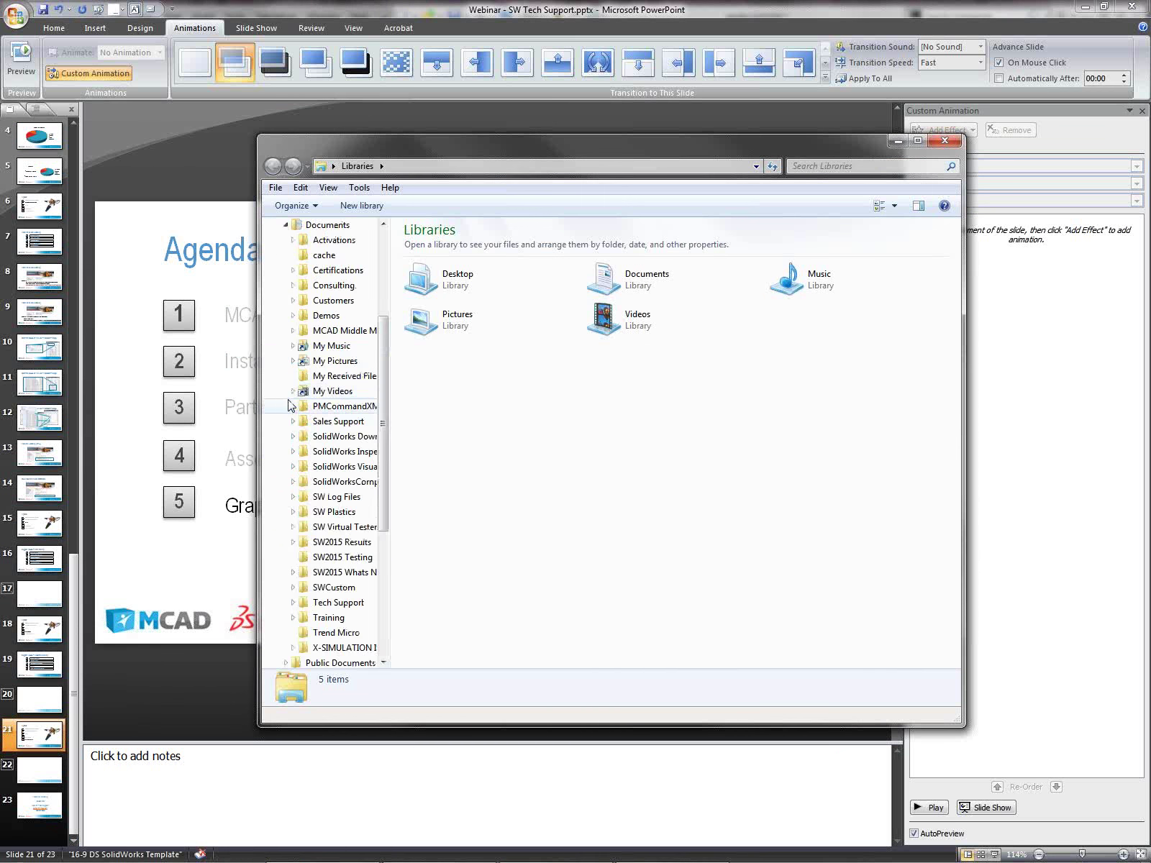
scroll(374, 431, "down", 2)
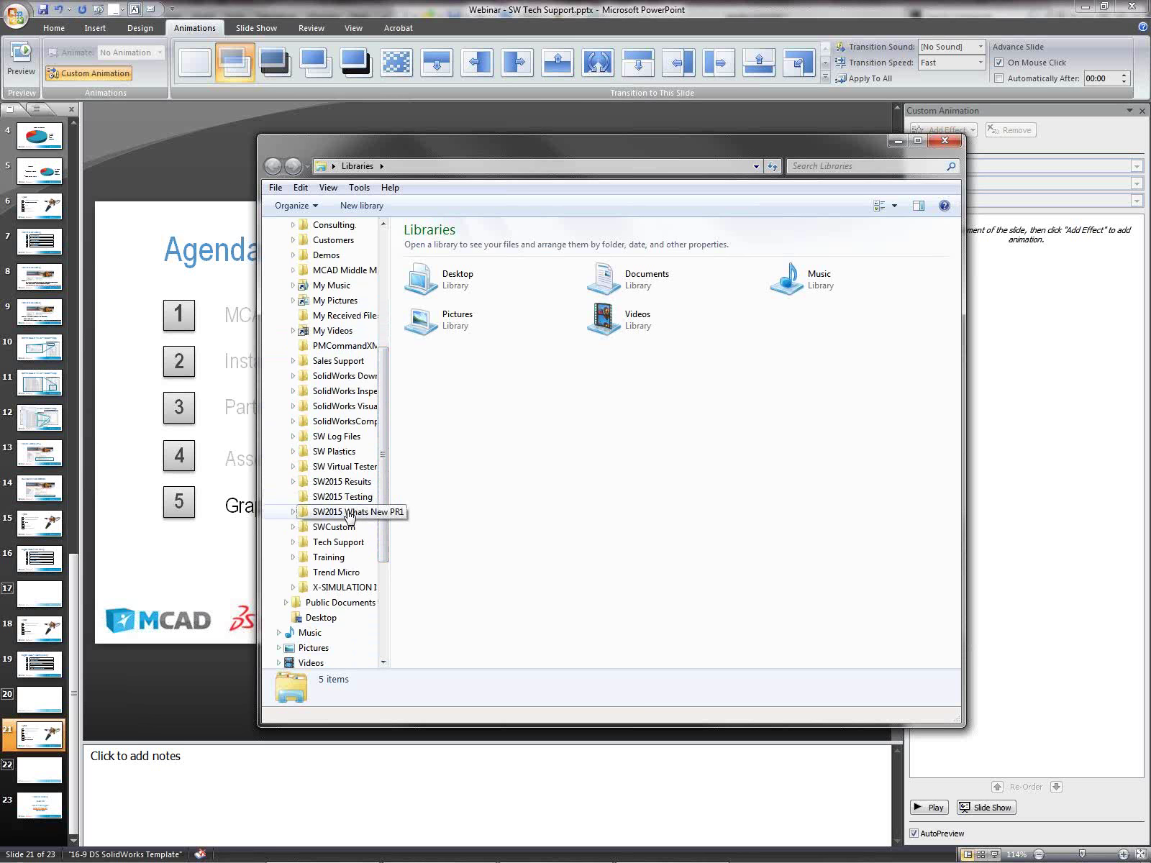
left_click(348, 512)
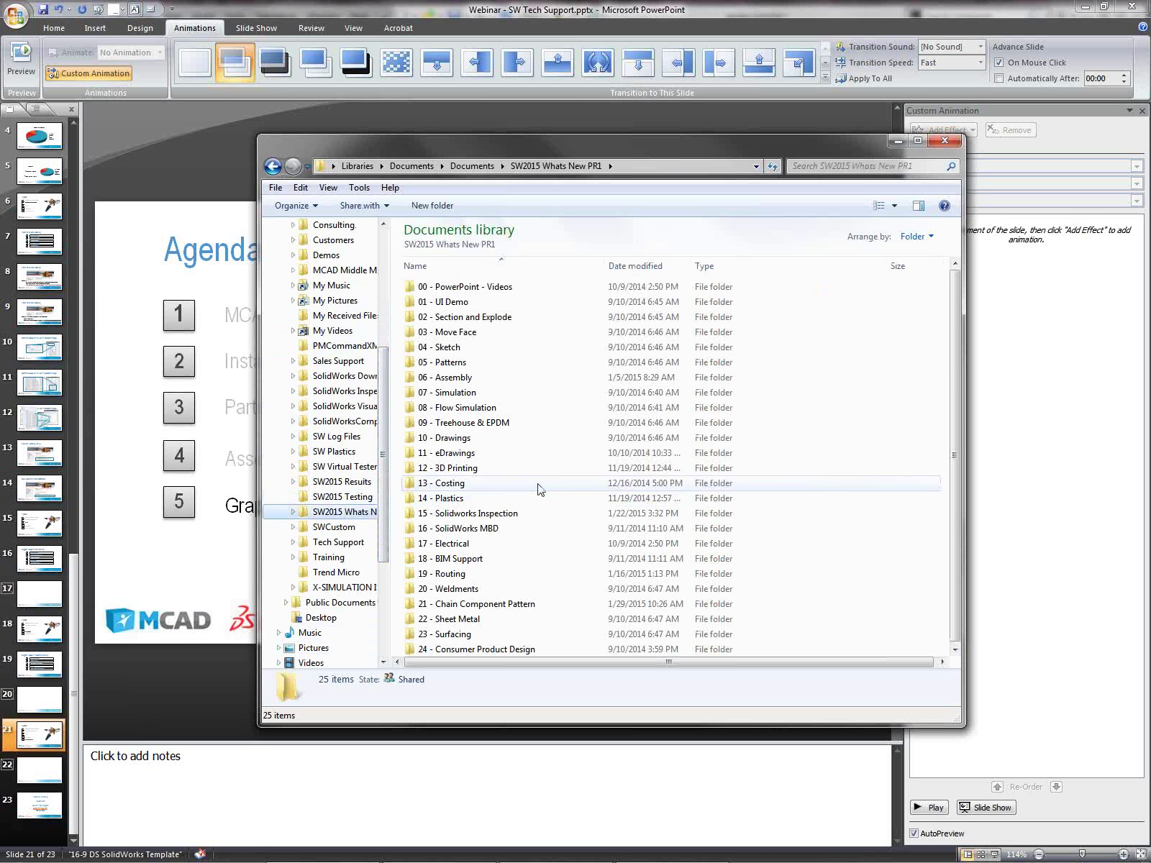
left_click(540, 490)
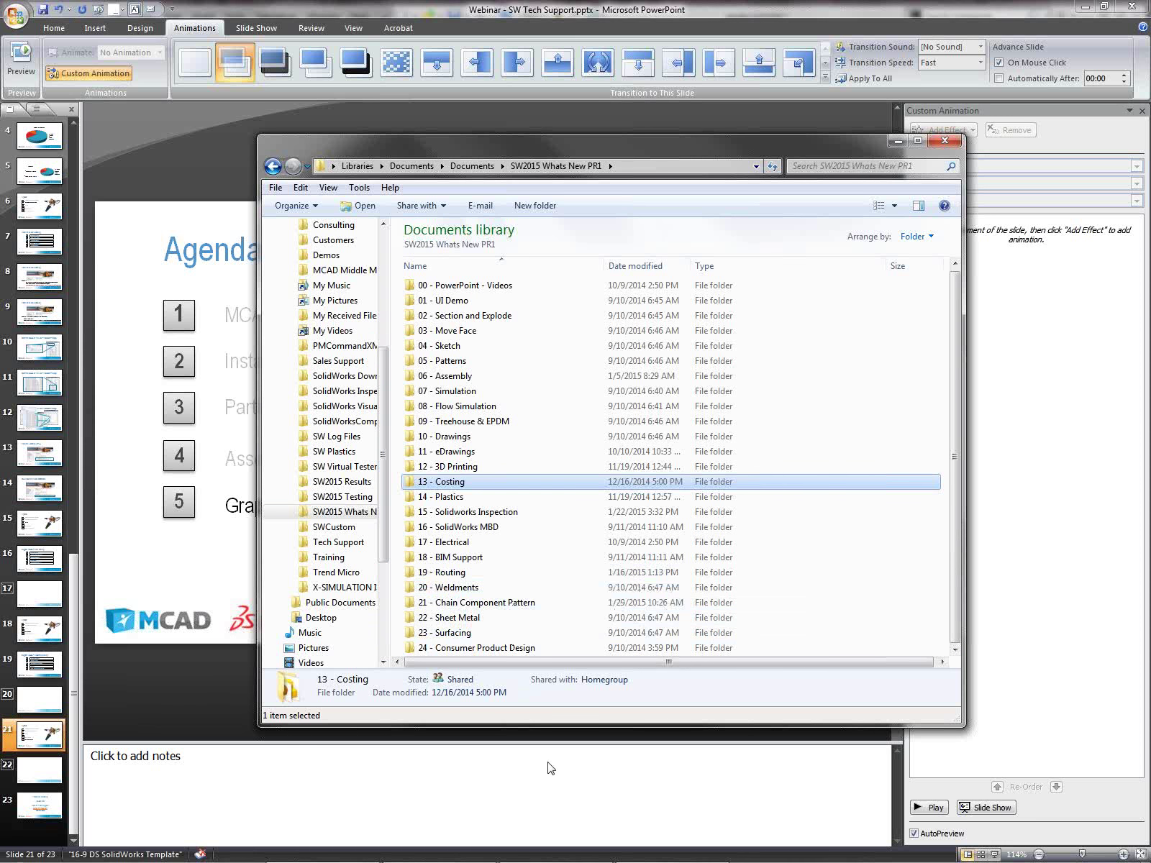
Review the gantry assembly's referenced files with File > Find References, then return to Explorer
left_click(561, 849)
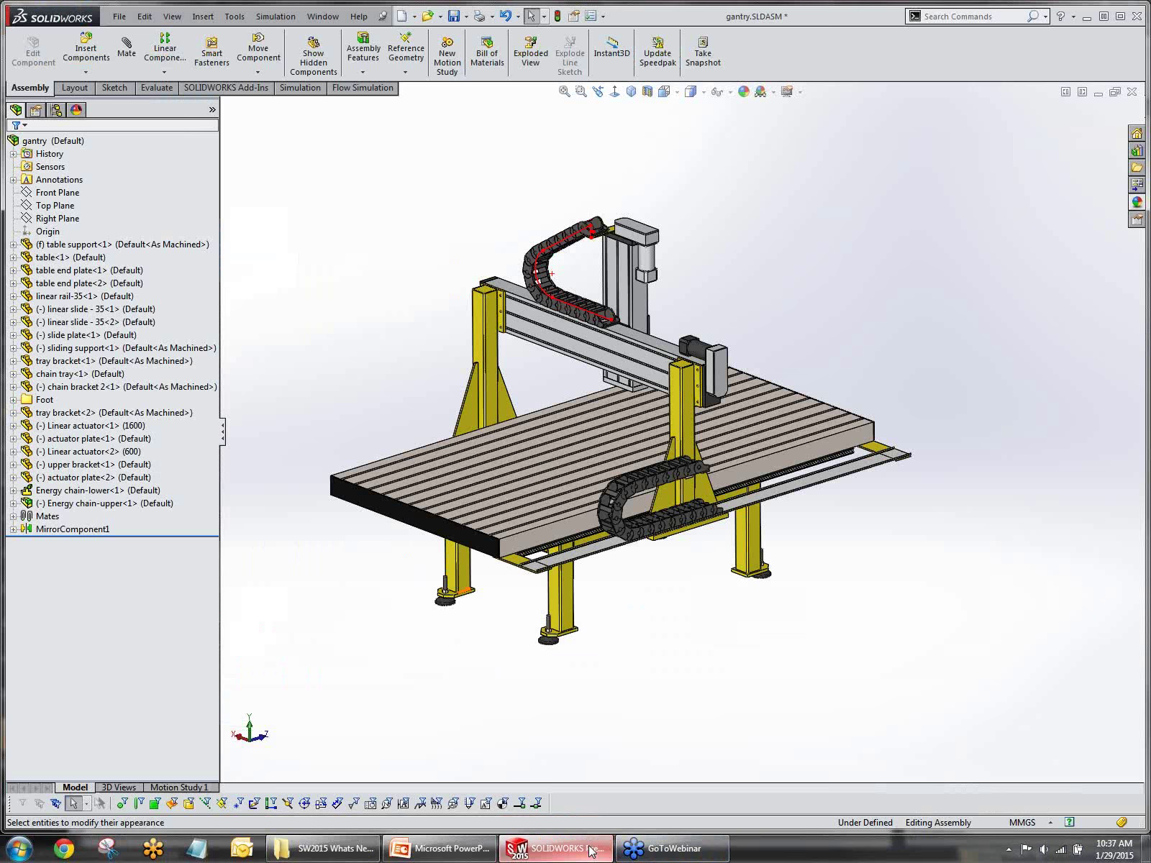
left_click(120, 16)
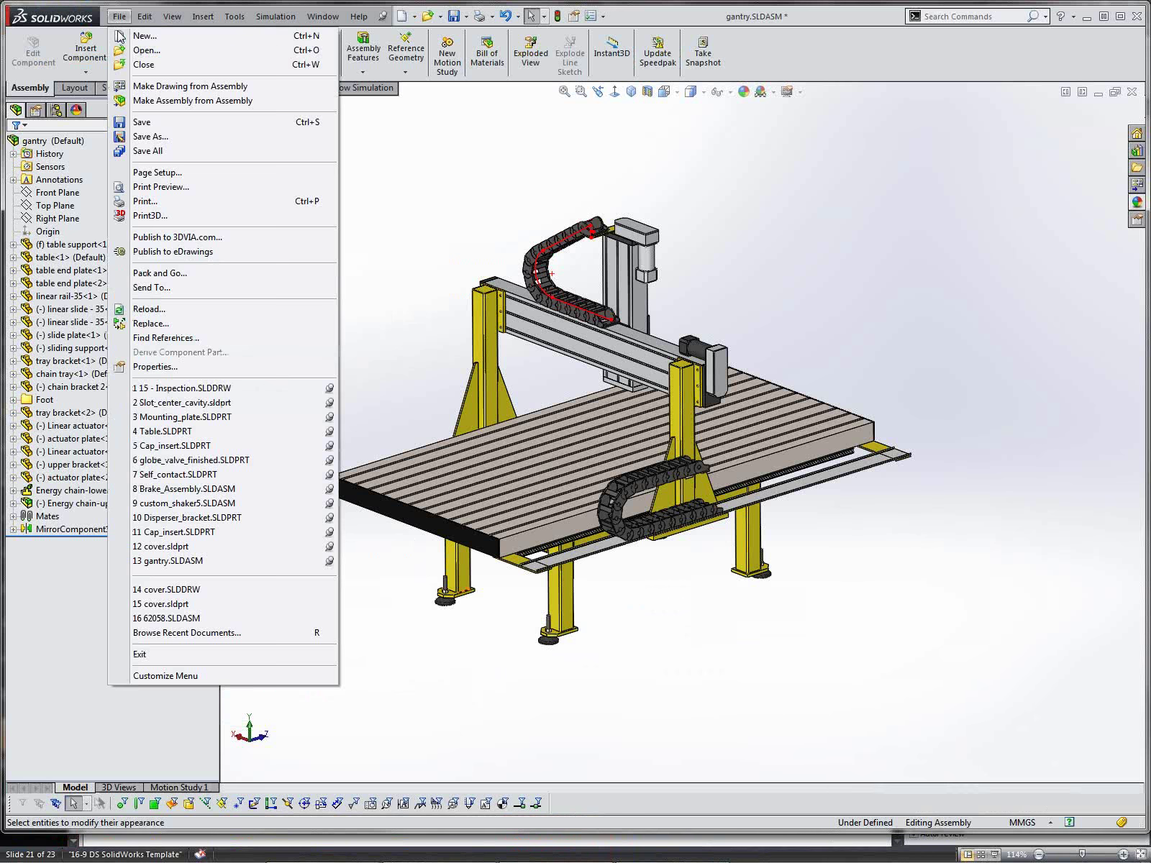
left_click(162, 338)
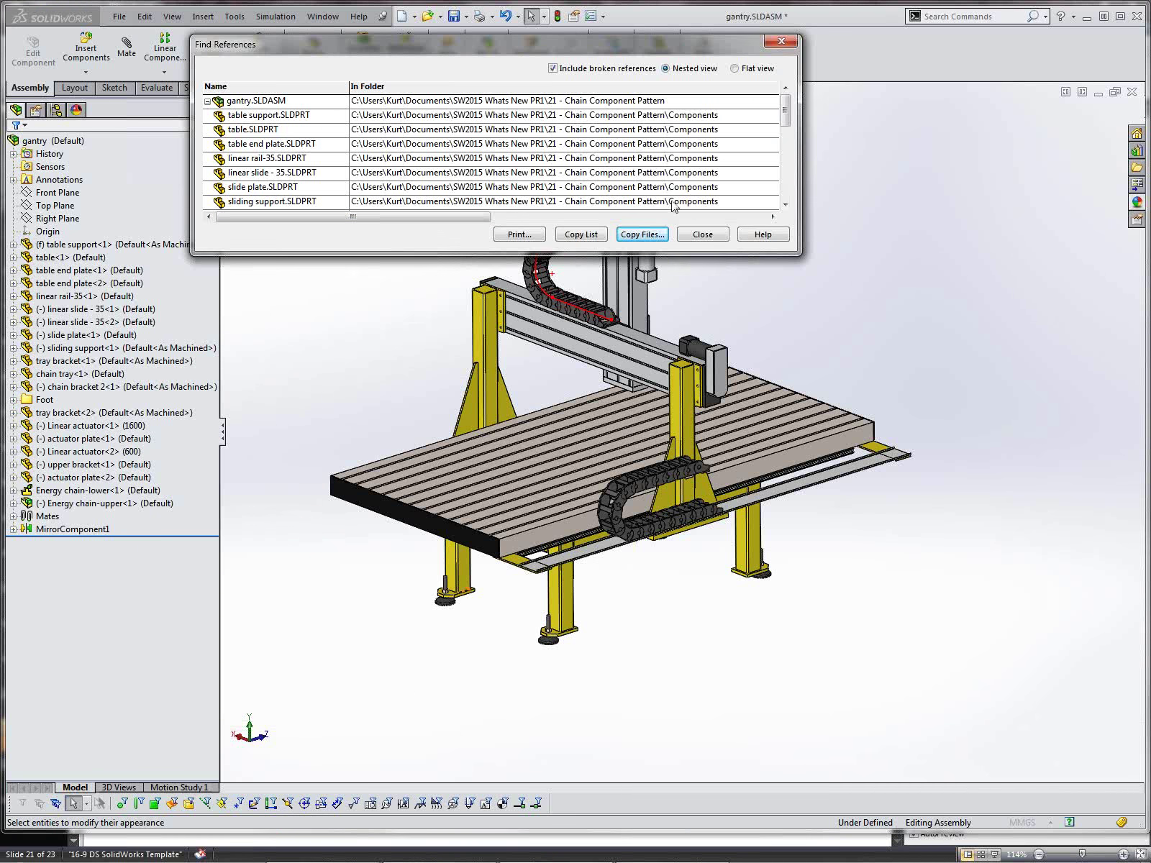
left_click(701, 235)
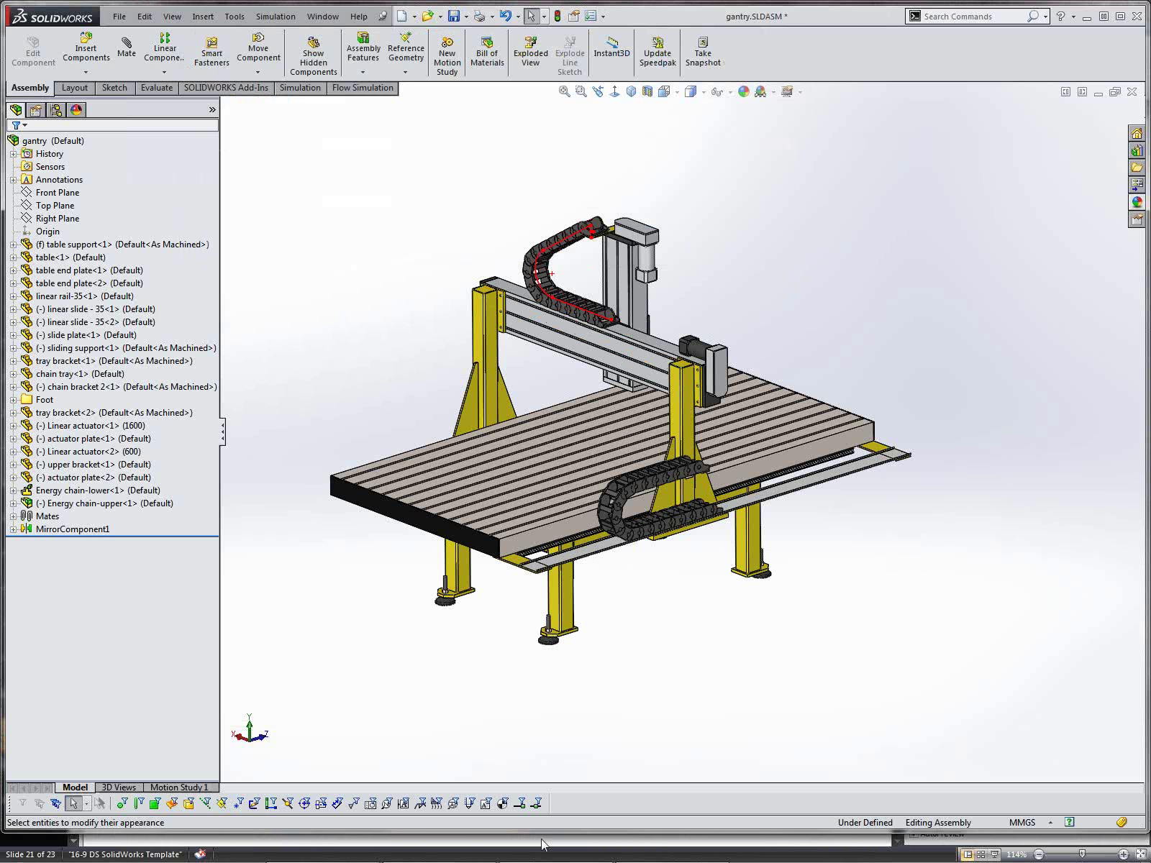
mouse_move(431, 858)
left_click(358, 855)
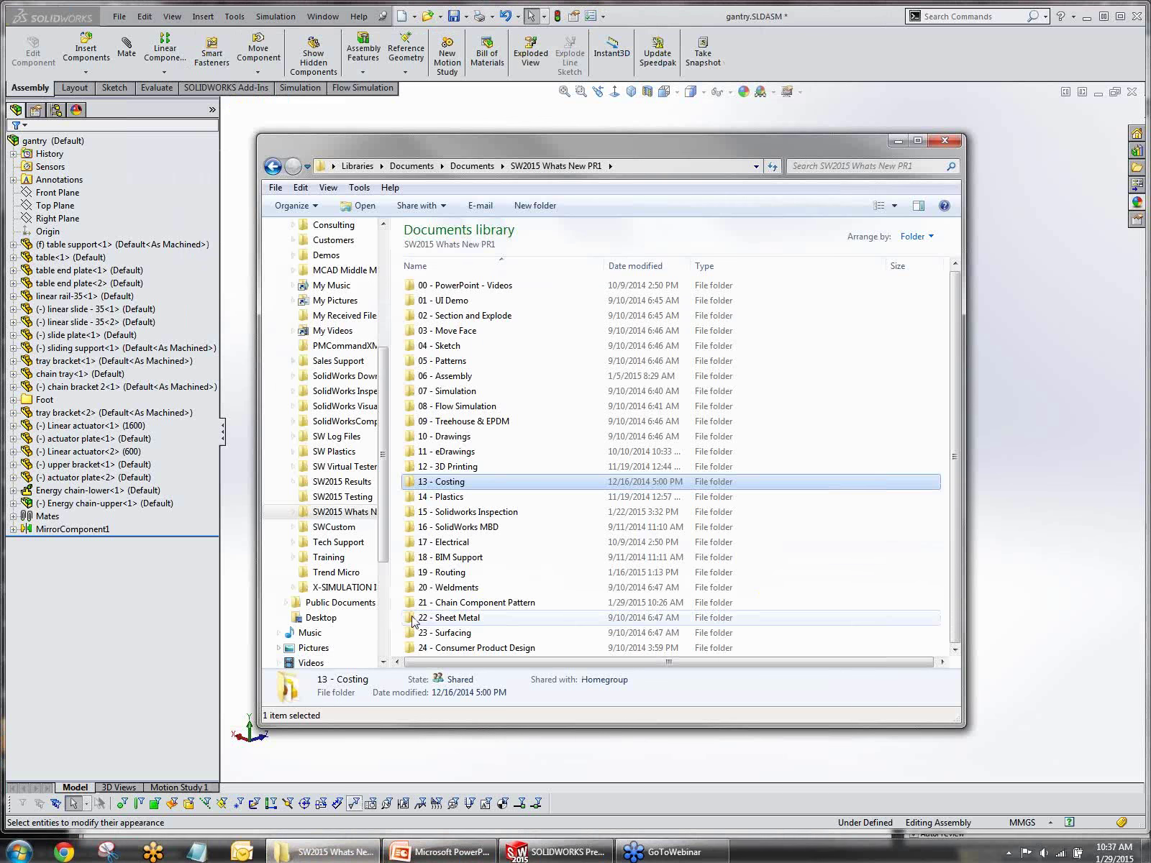
Open 21 - Chain Component Pattern, preview Pack and Go for gantry.SLDASM without saving, then minimize Explorer
double_click(413, 603)
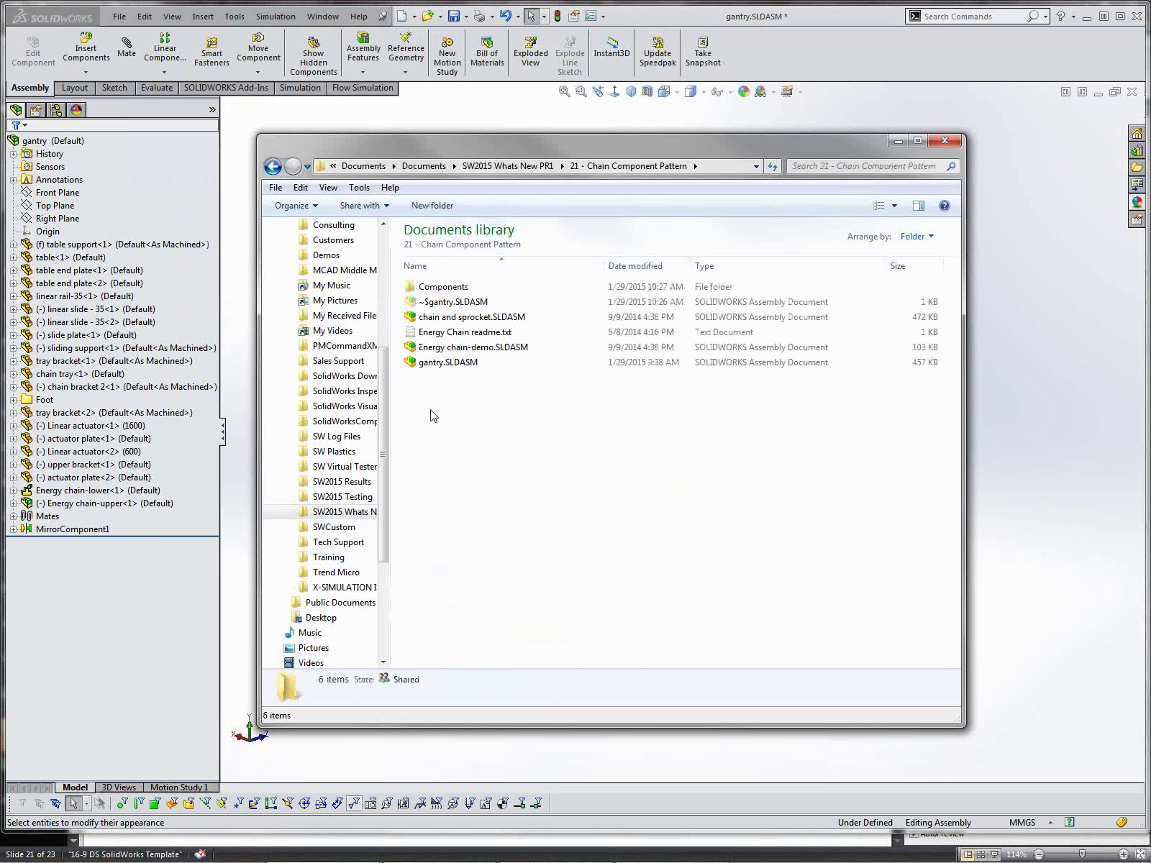
right_click(439, 363)
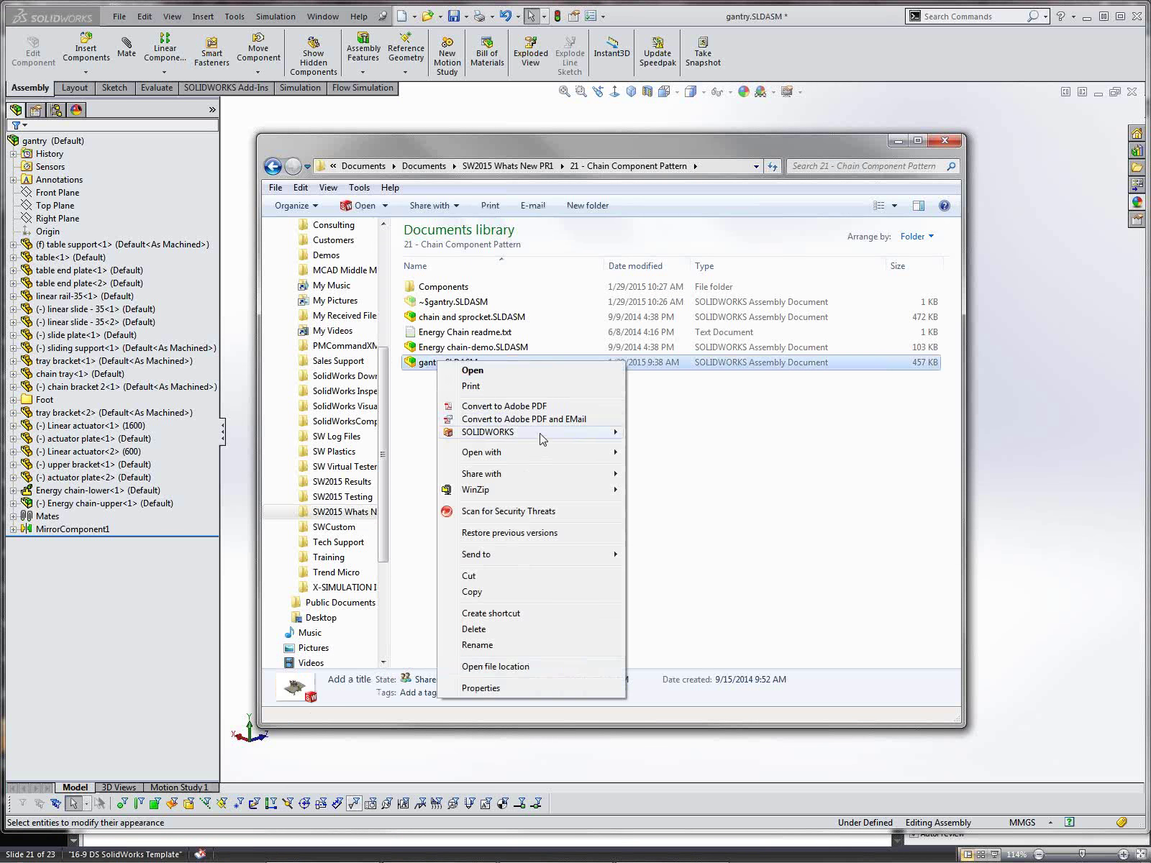
mouse_move(542, 437)
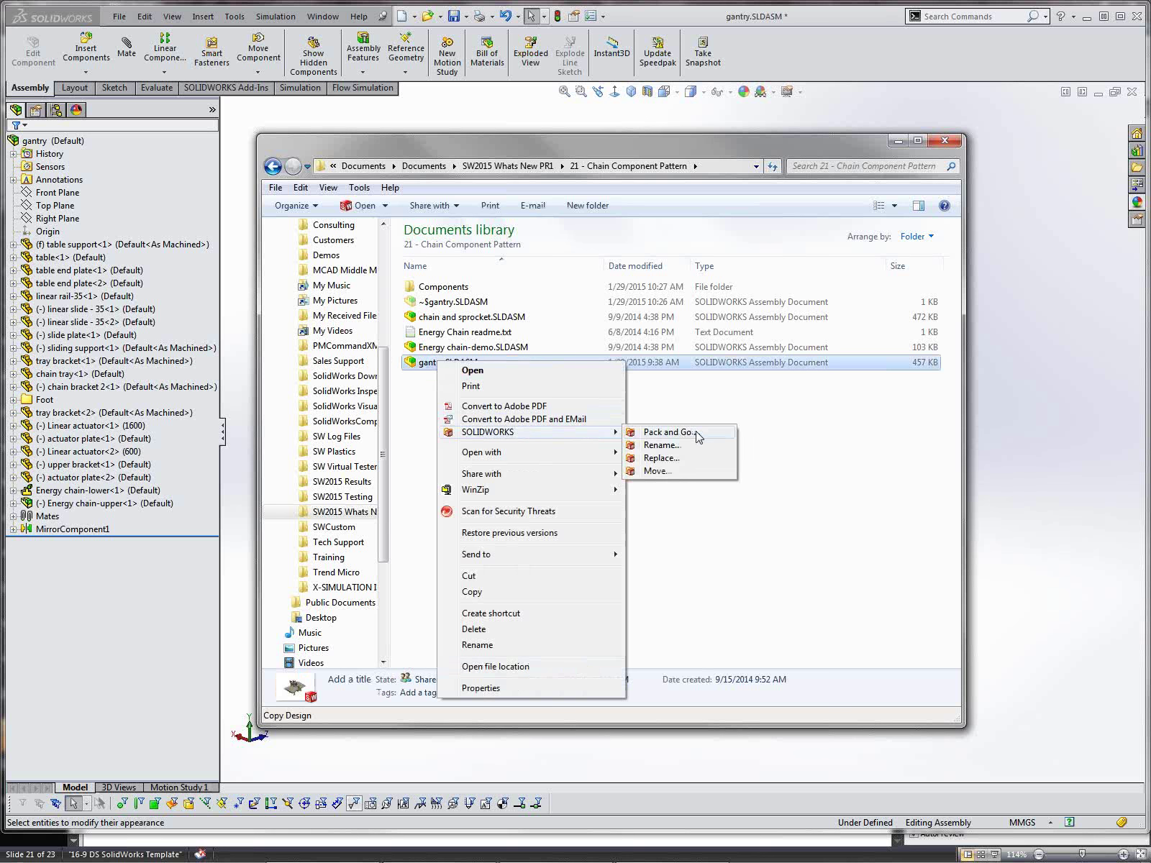
left_click(669, 432)
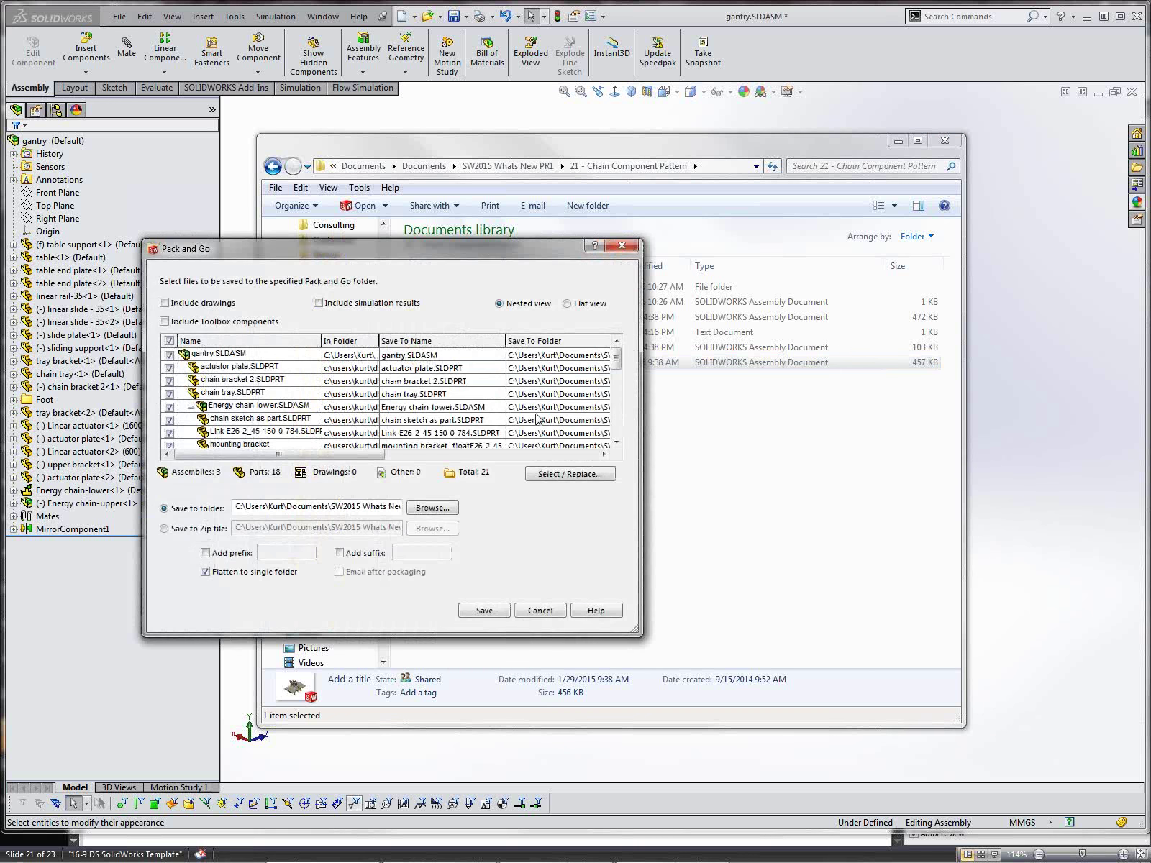
left_click(622, 247)
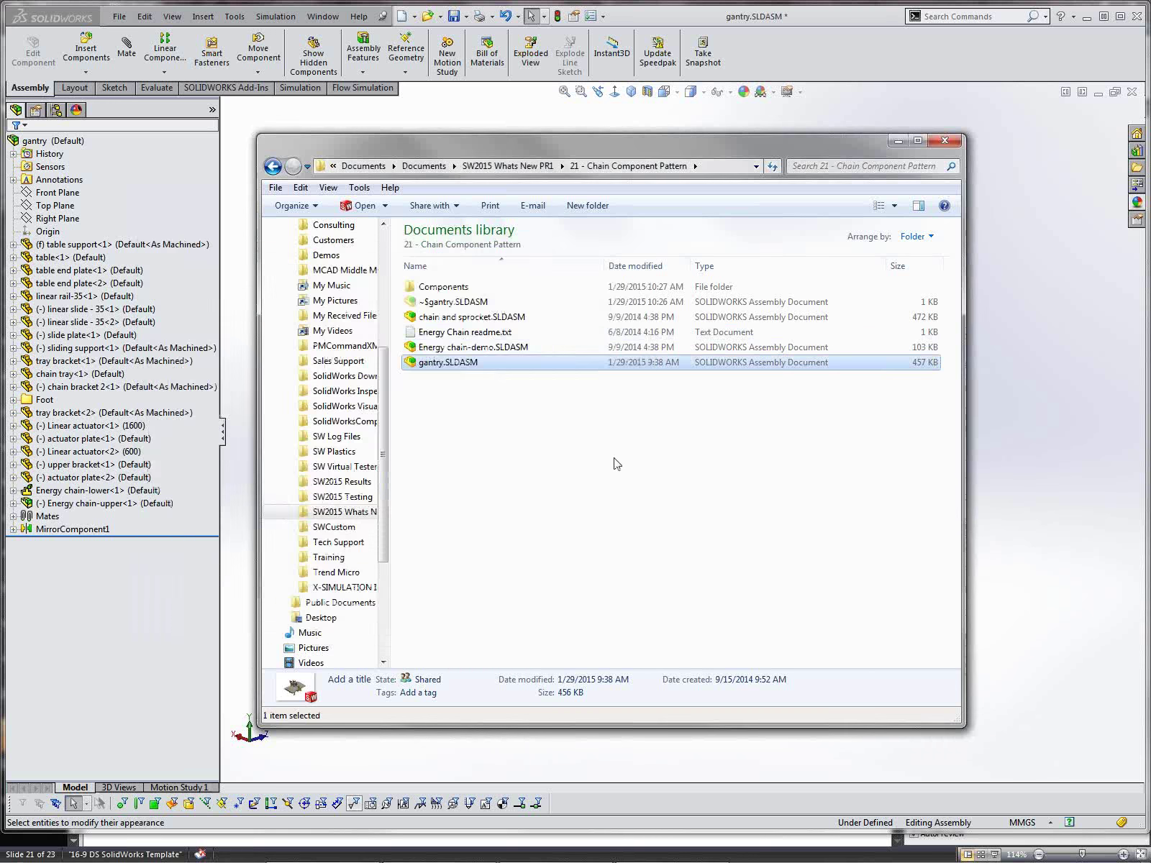
left_click(897, 141)
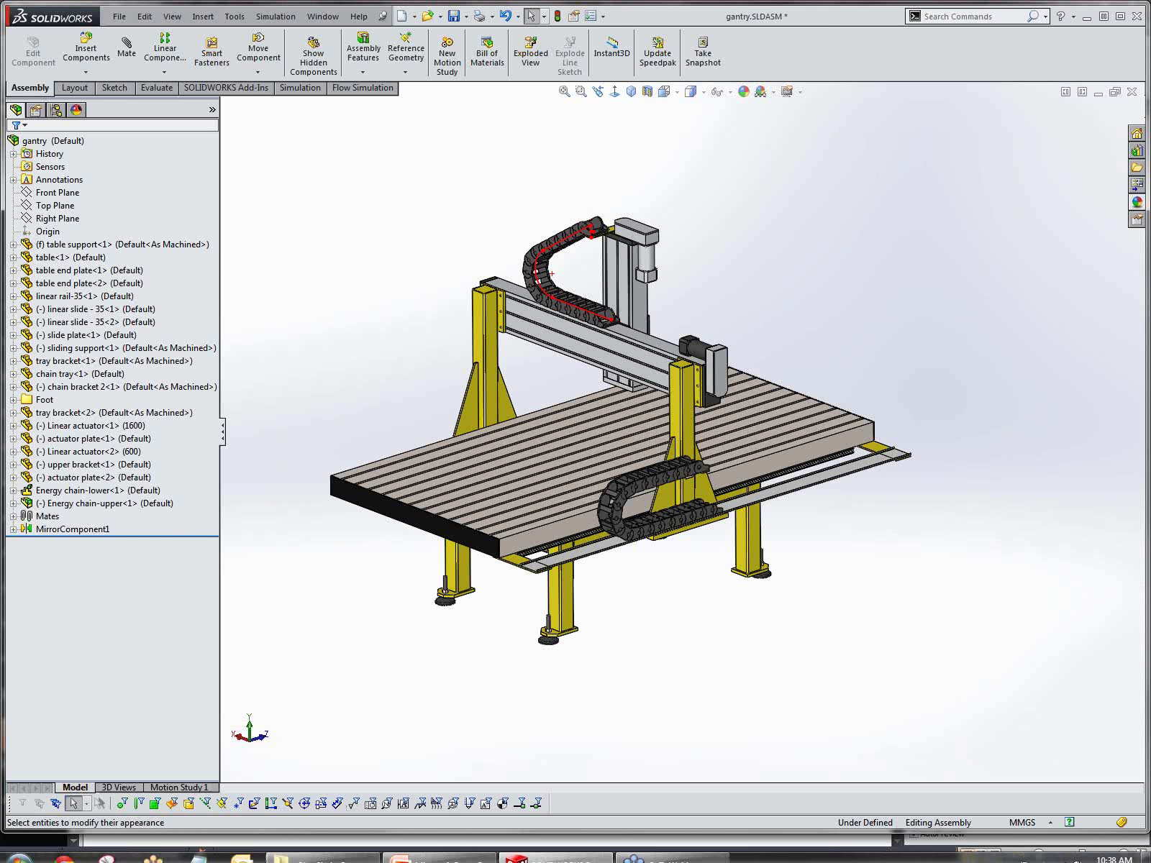
Launch SOLIDWORKS Rx 2015 from the Start menu's SOLIDWORKS 2015 > SOLIDWORKS Tools folder
left_click(439, 848)
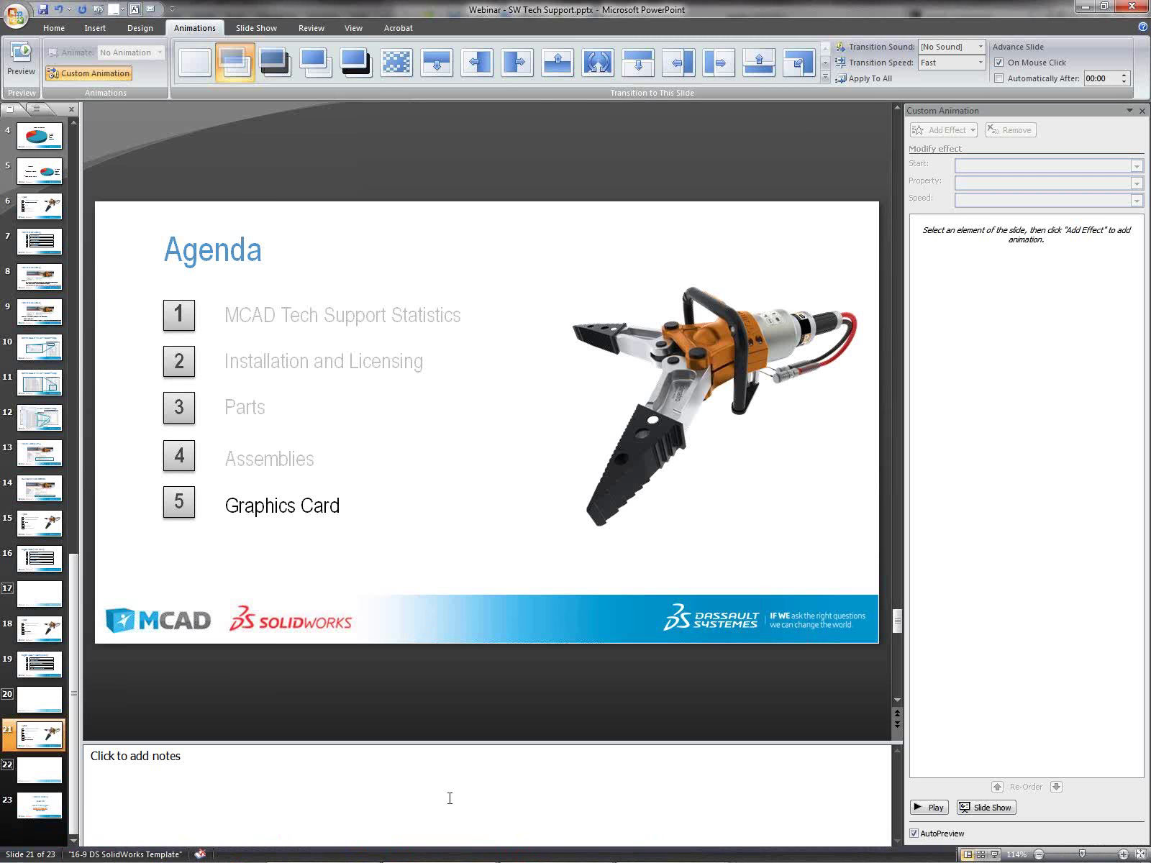
mouse_move(439, 849)
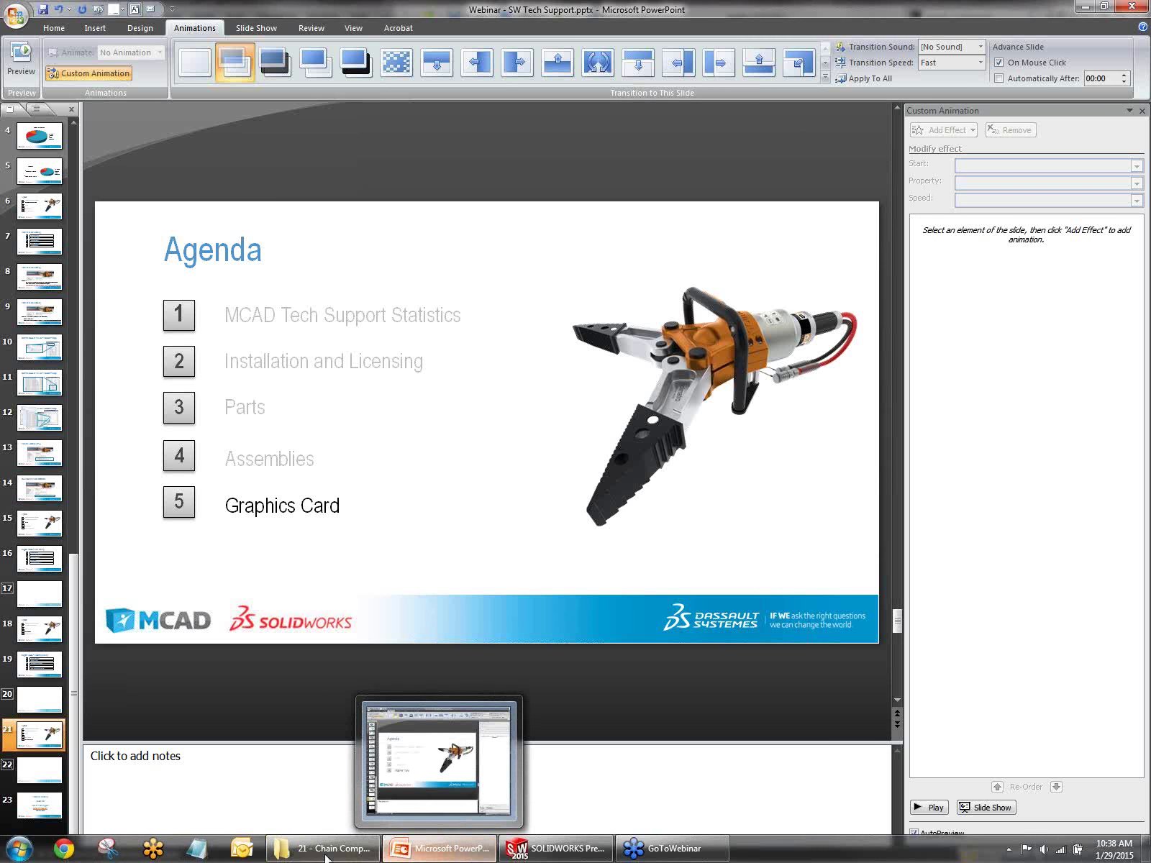
left_click(23, 851)
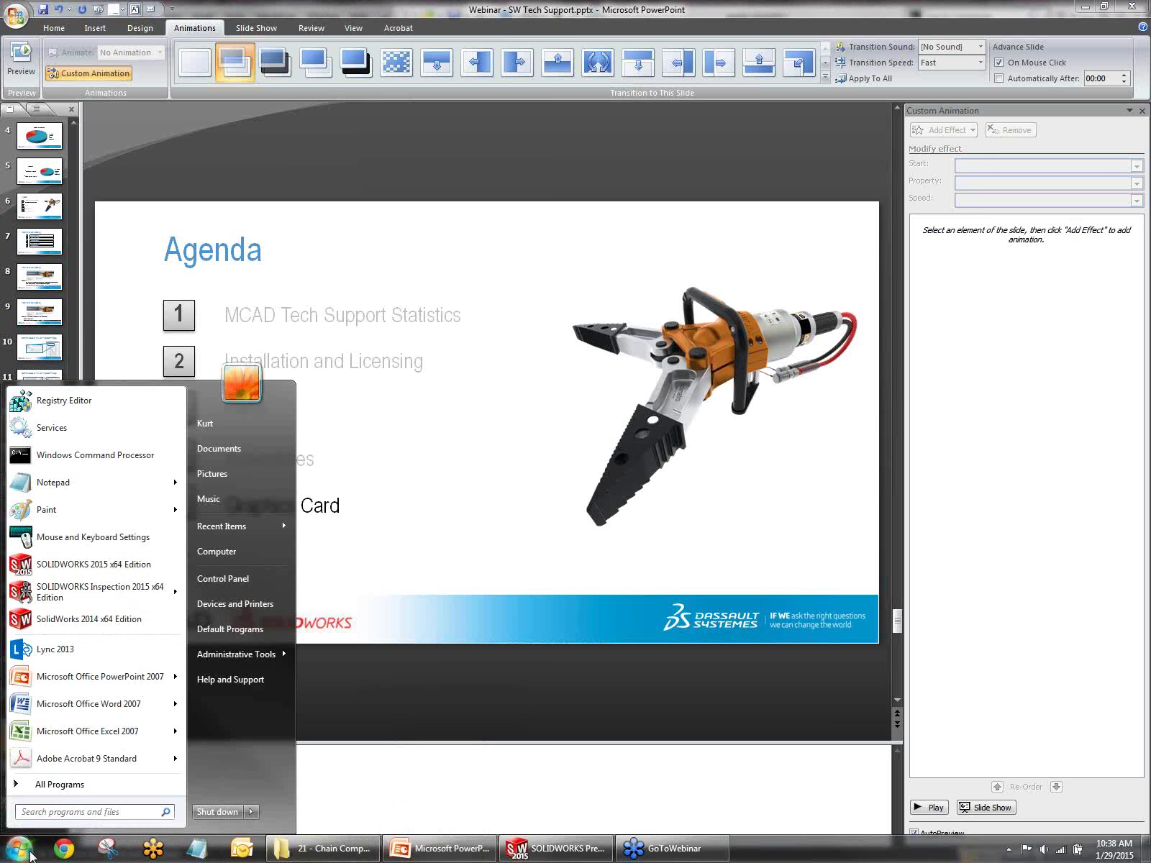
left_click(83, 788)
scroll(85, 723, "down", 6)
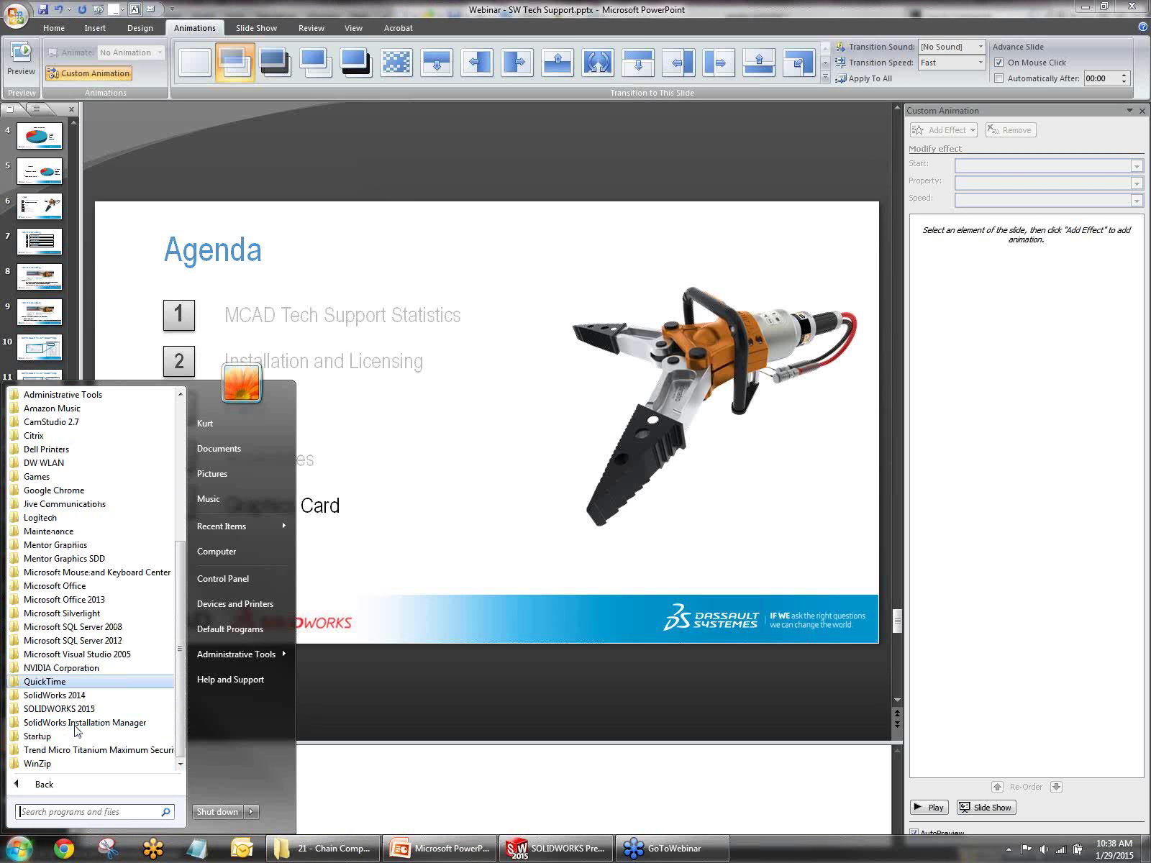
left_click(81, 789)
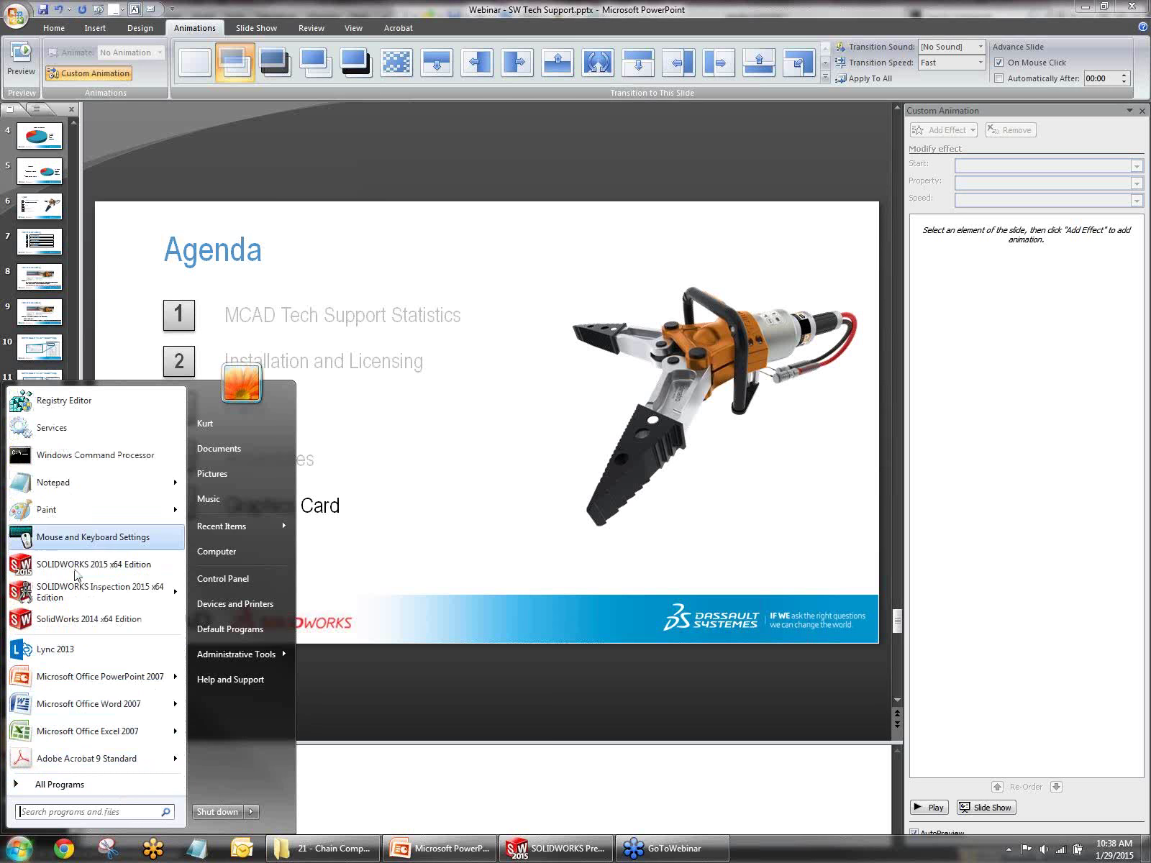
left_click(60, 784)
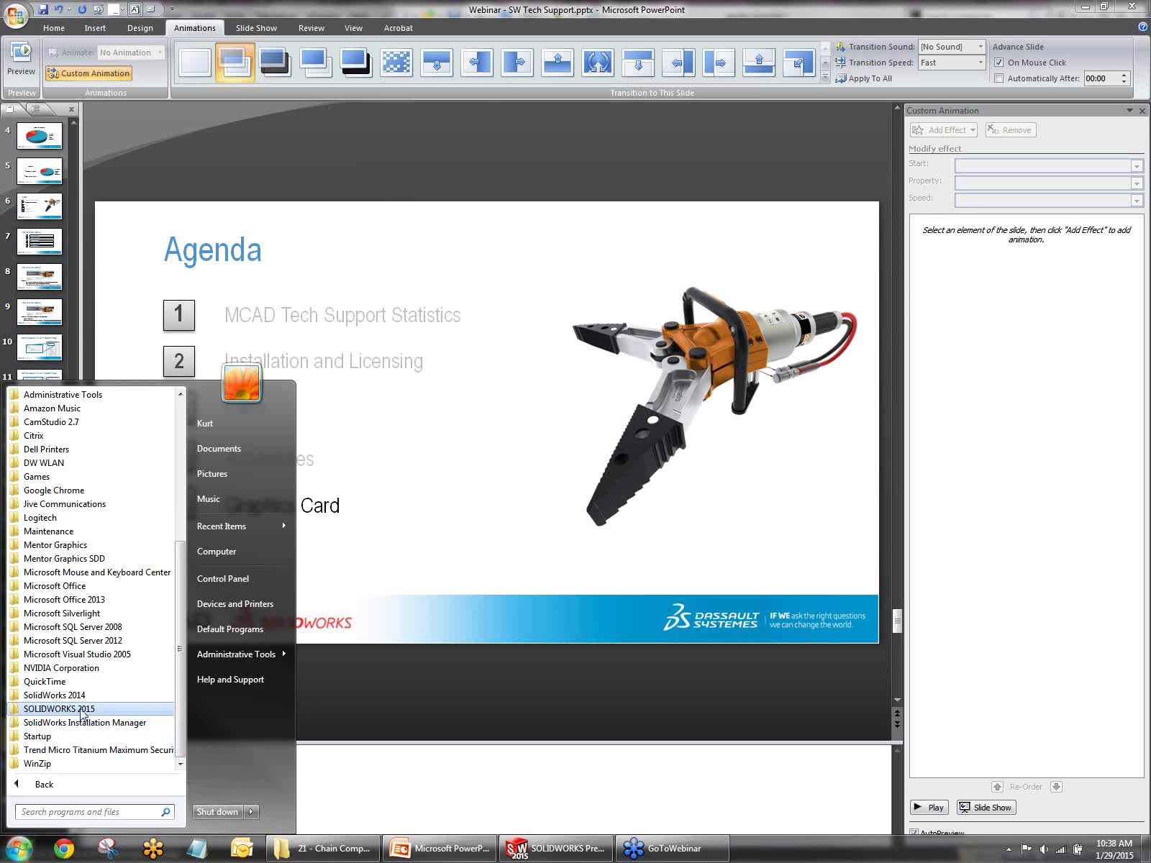
left_click(82, 710)
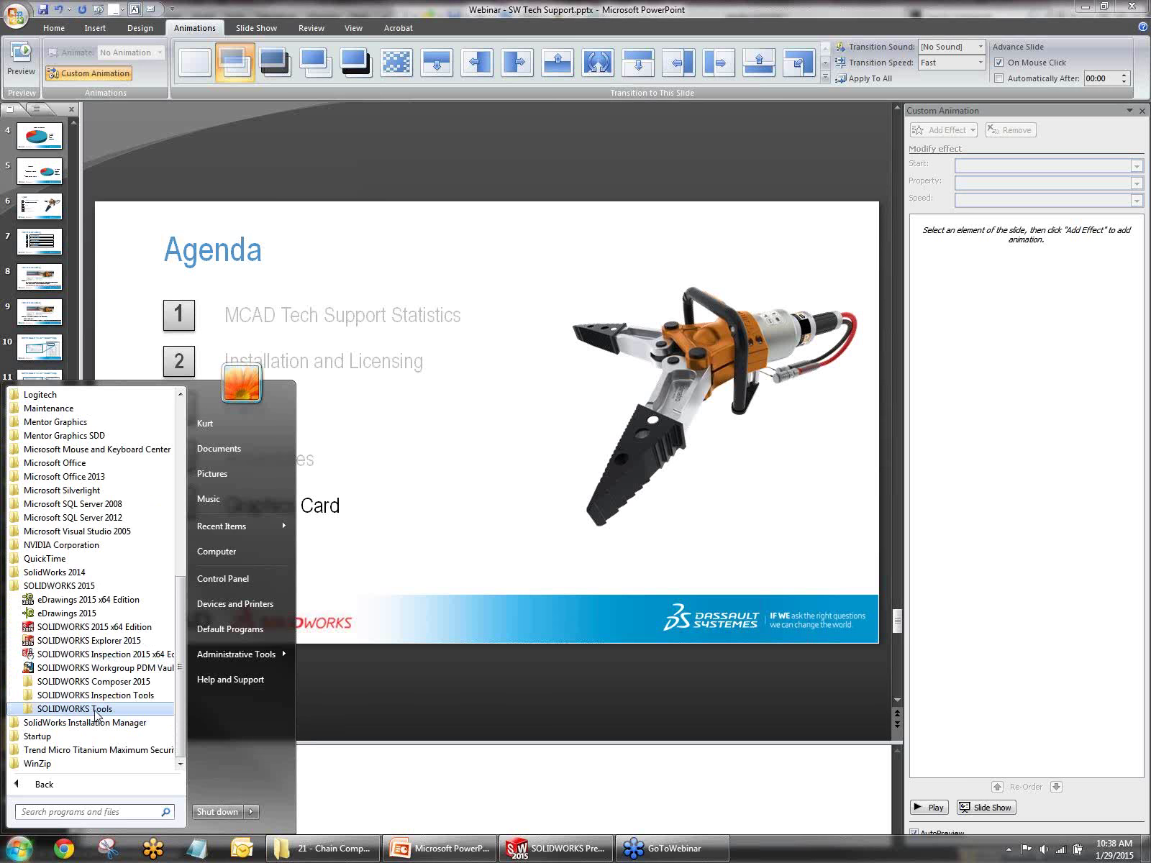
left_click(93, 709)
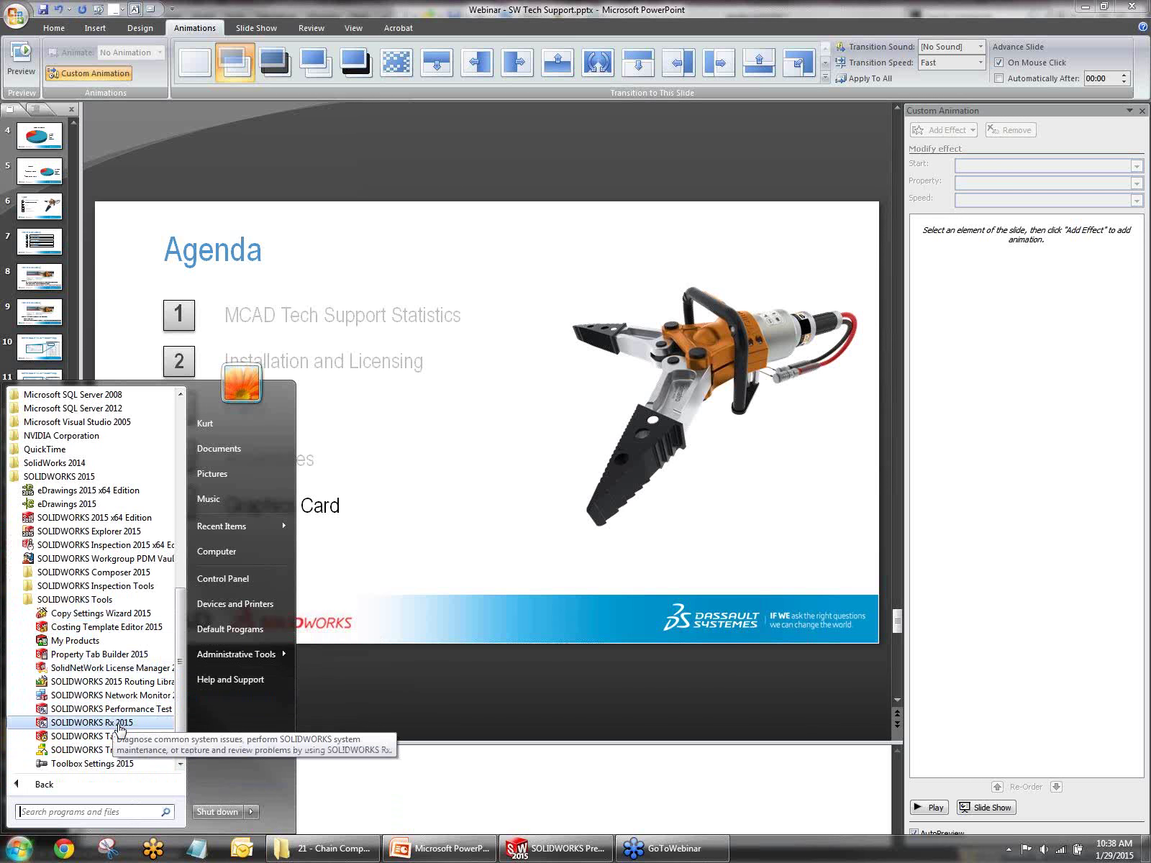
left_click(119, 724)
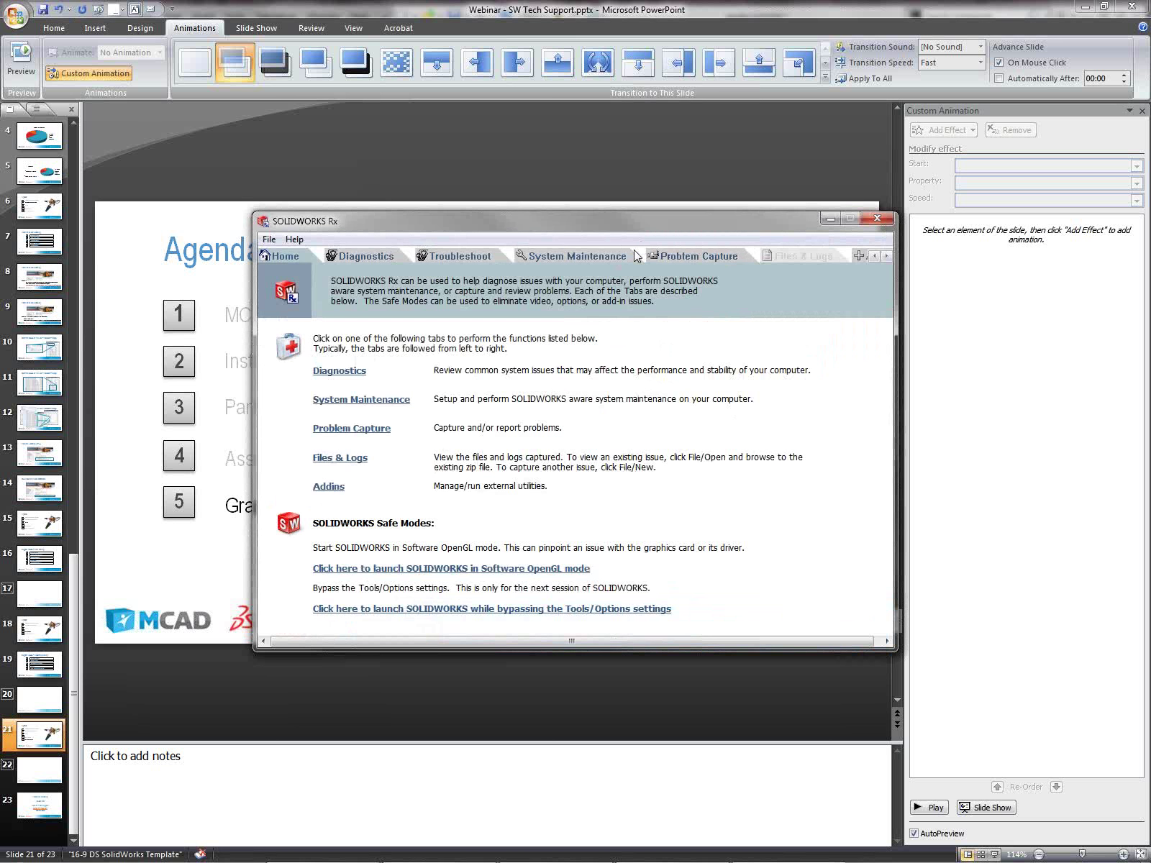
Review the Problem Capture tab, then view the Diagnostics tab results
left_click(690, 256)
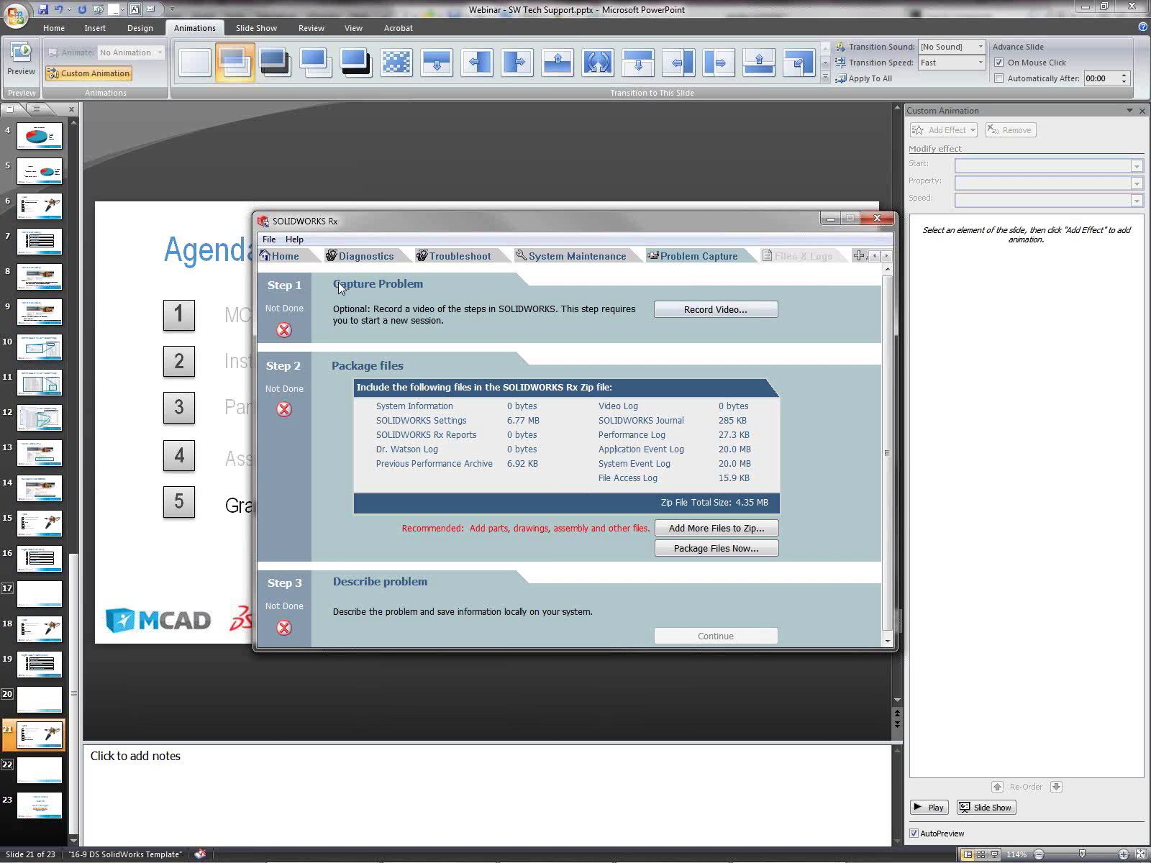
left_click(358, 259)
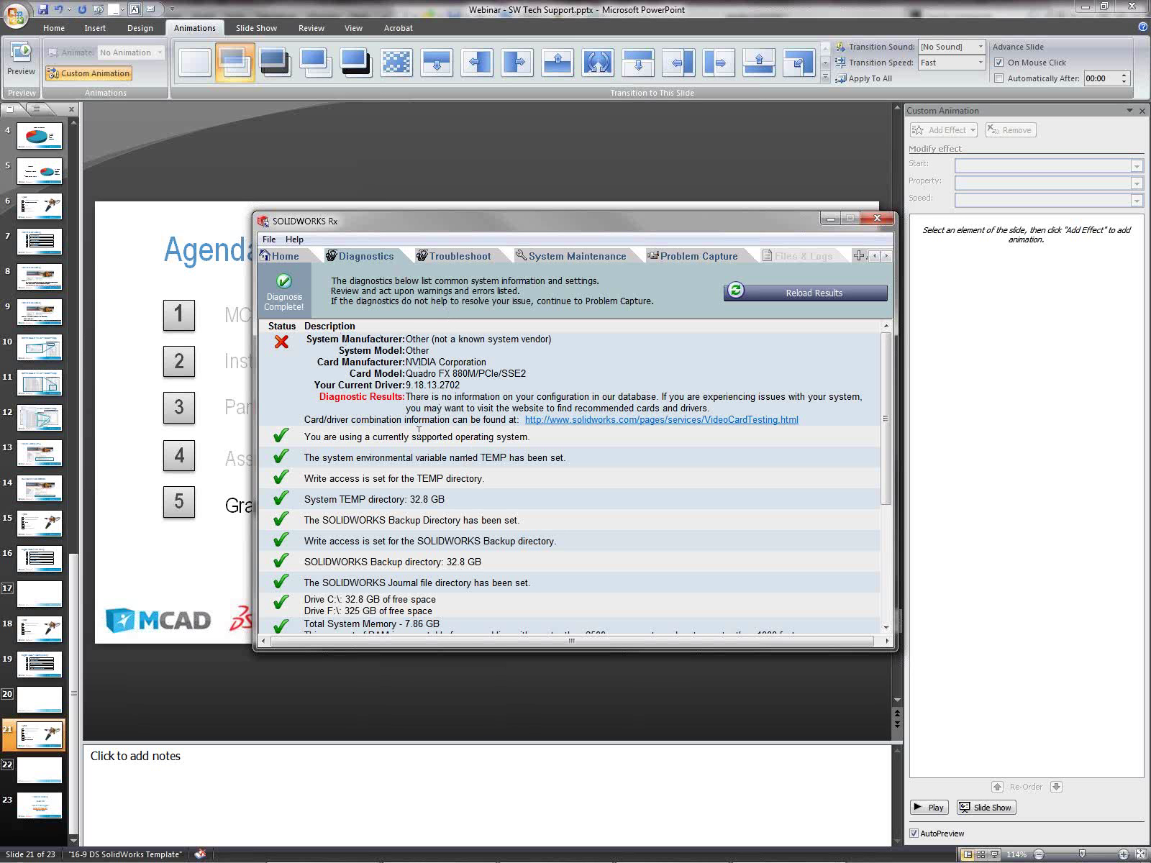
Reload the Rx diagnostics results, then open the VideoCardTesting.html graphics drivers page
left_click(802, 293)
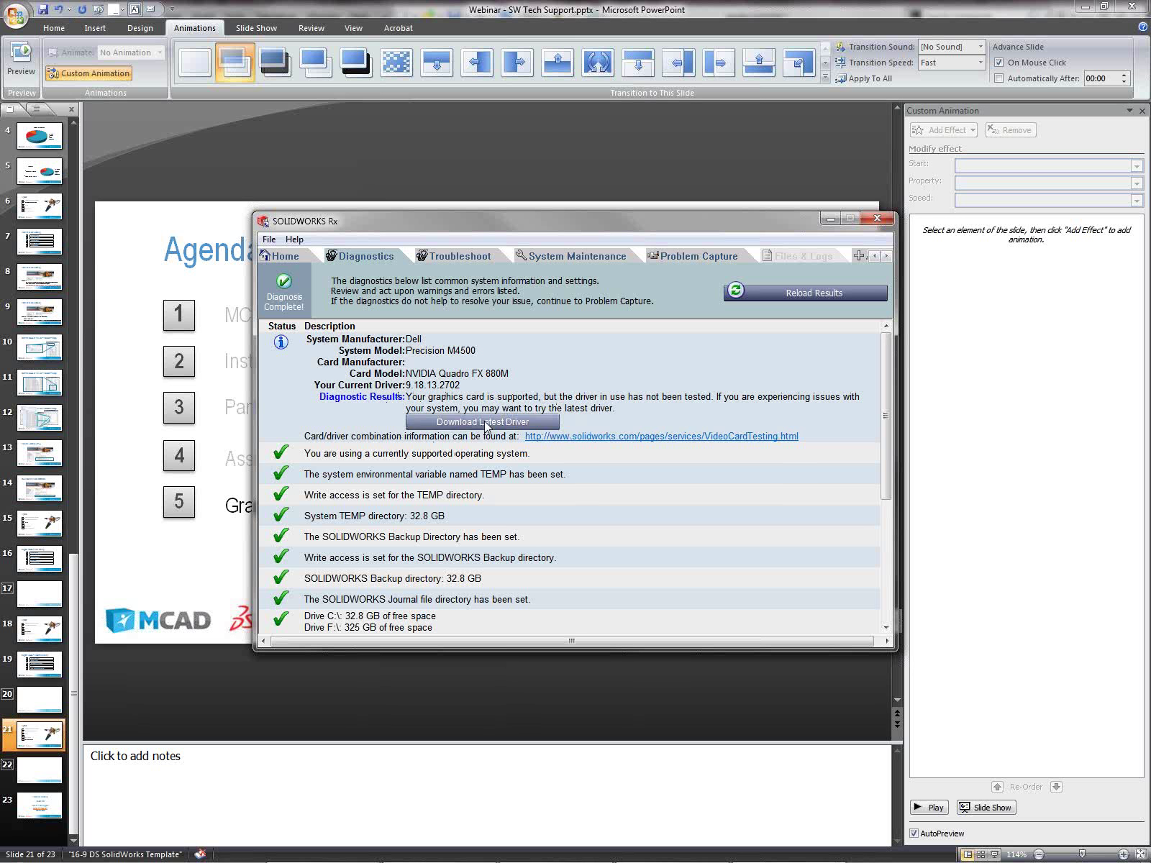
left_click(645, 441)
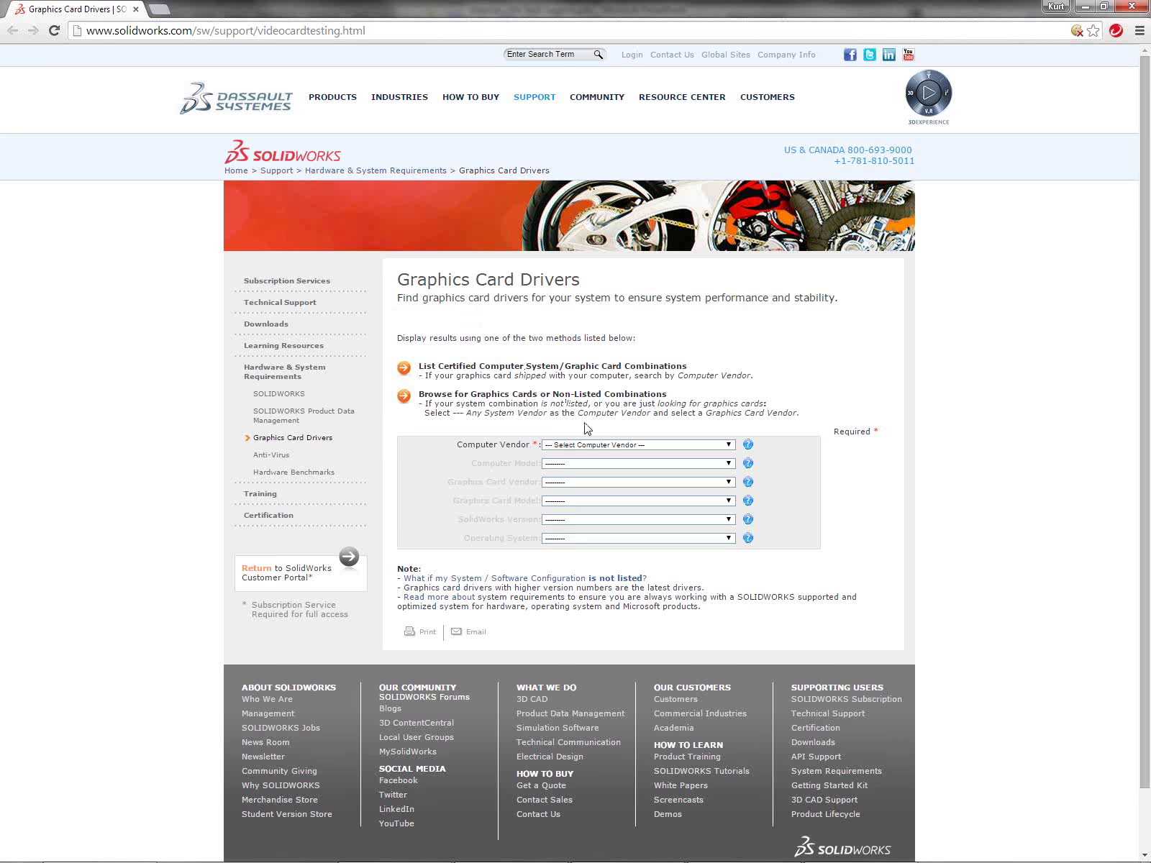
Filter drivers for Dell Precision M4500, NVIDIA Quadro FX 880M, SolidWorks 2014, Win7 x64 and show results
left_click(599, 446)
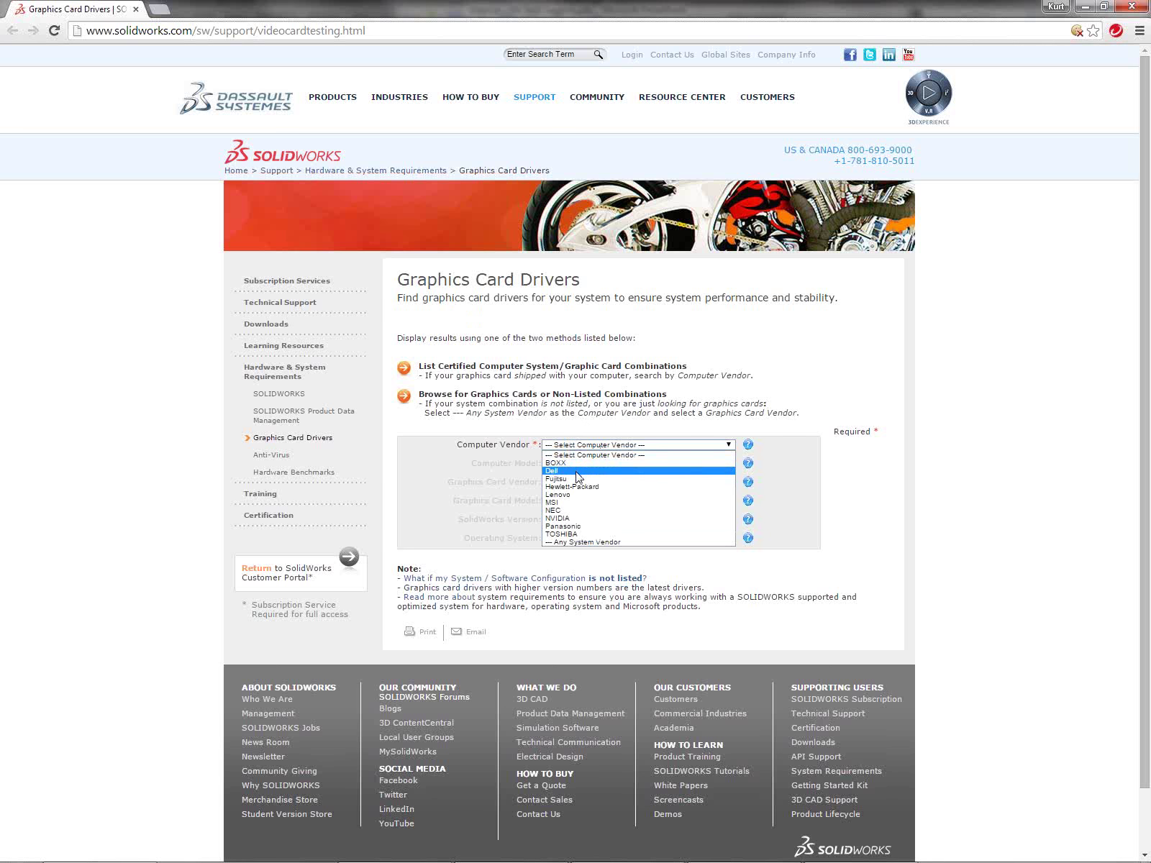
left_click(576, 472)
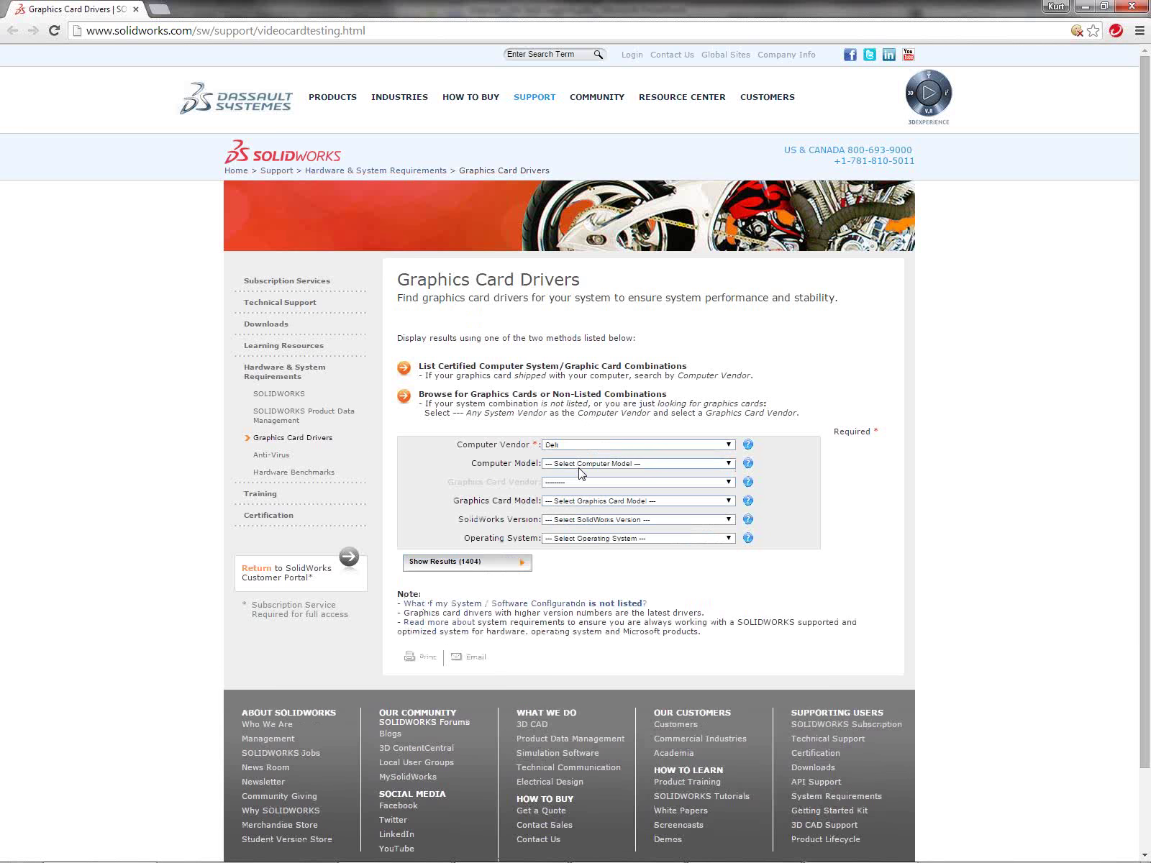
left_click(579, 466)
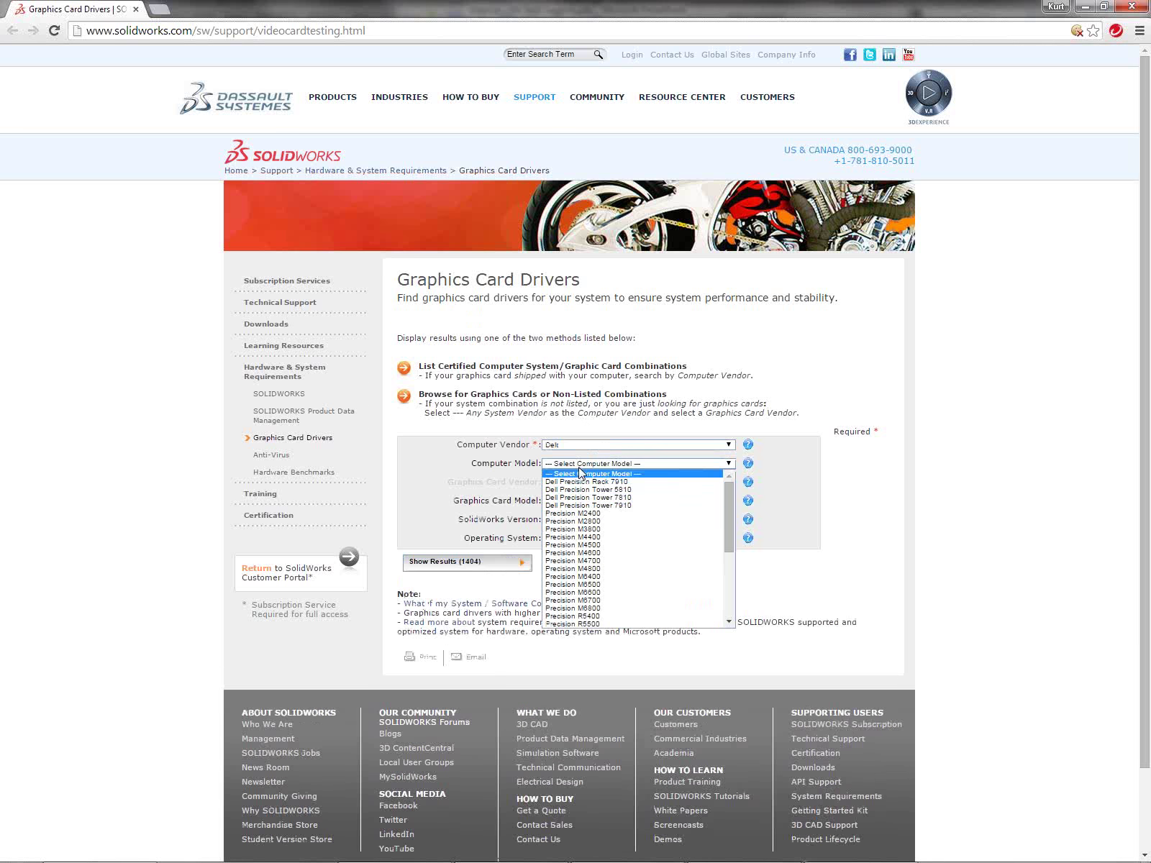
left_click(608, 547)
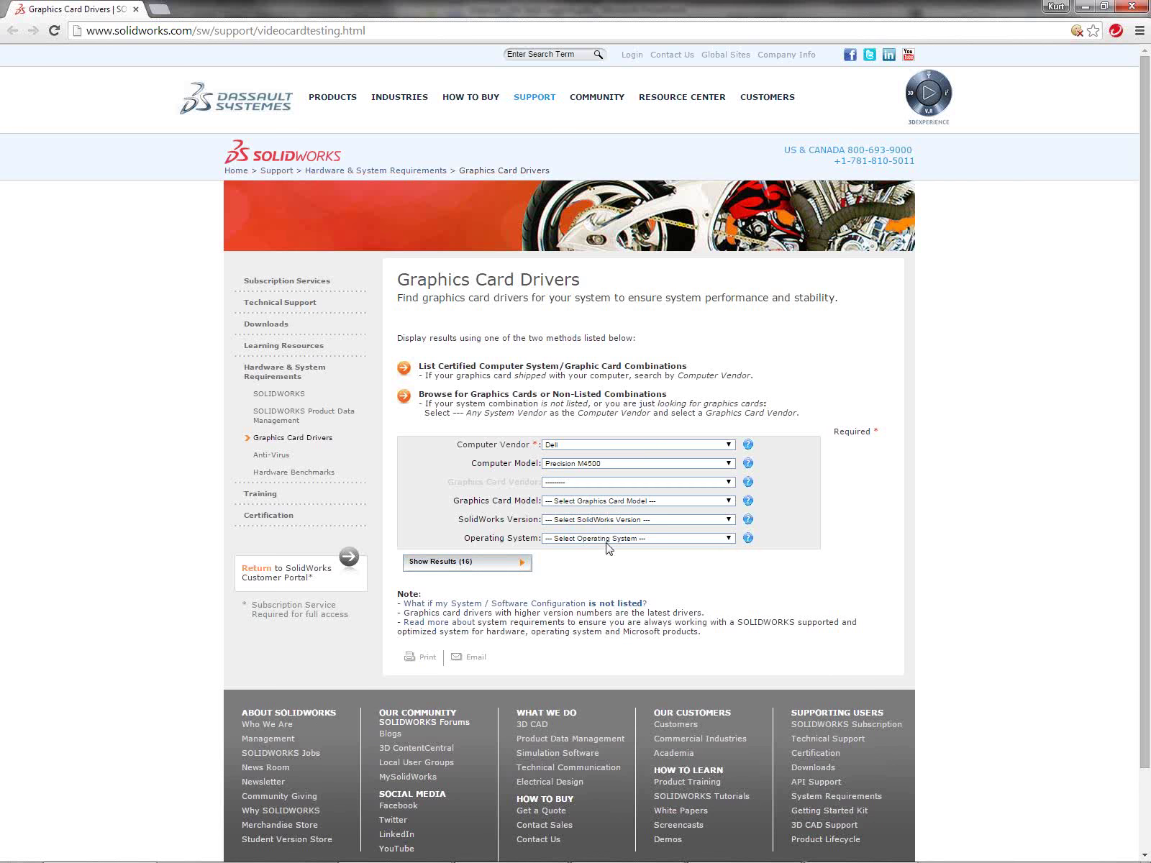
left_click(610, 502)
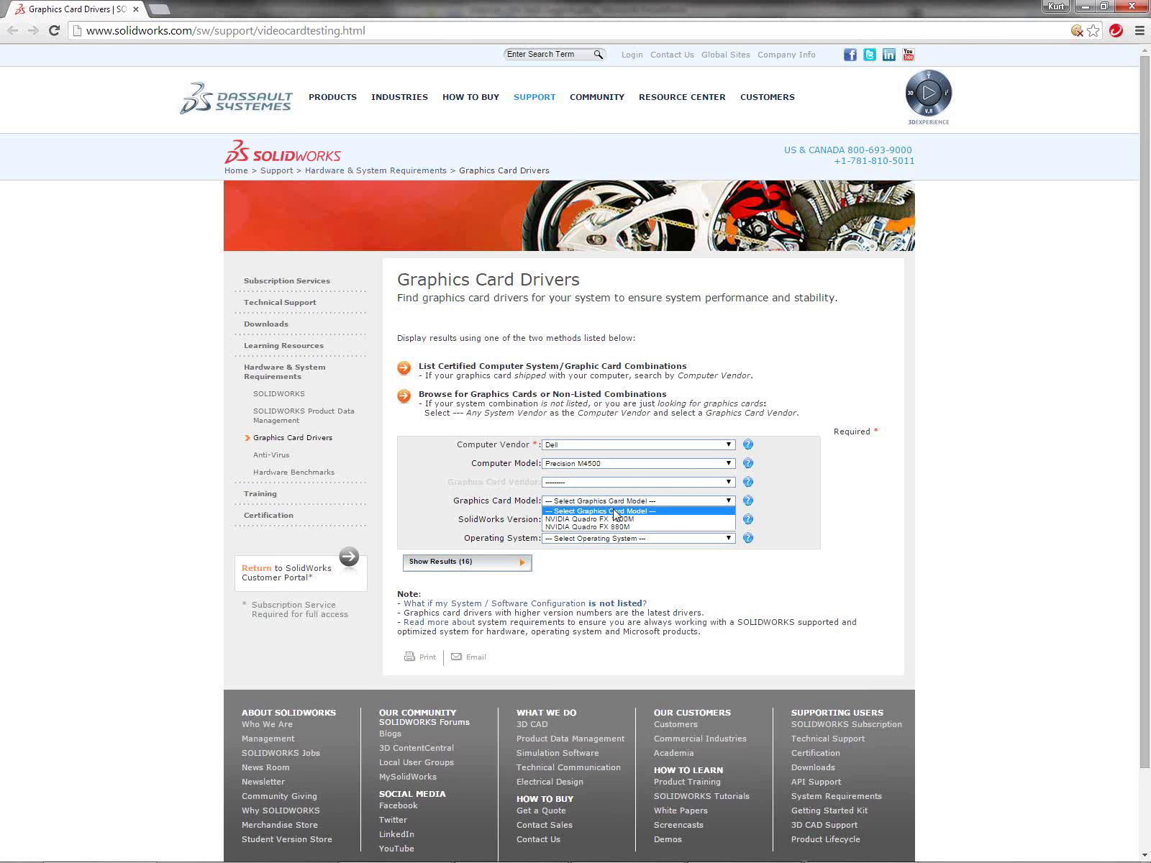
left_click(623, 527)
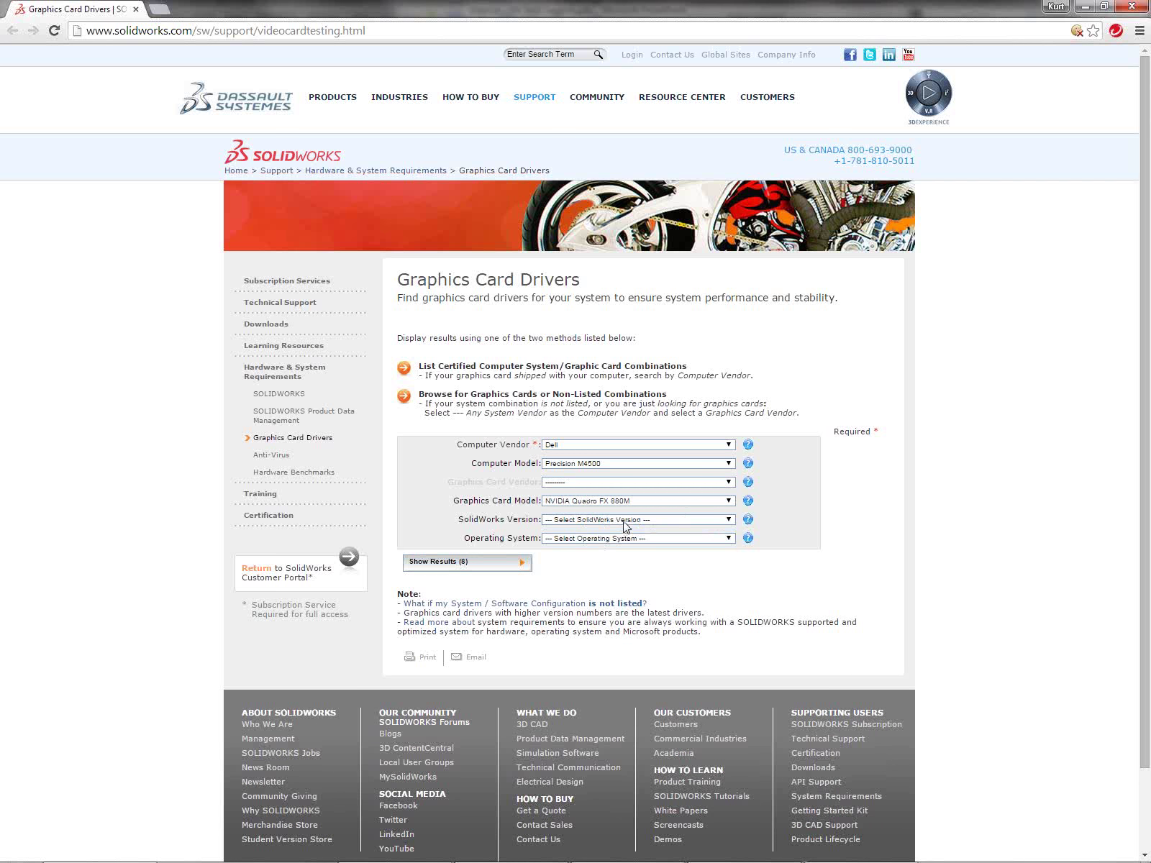
left_click(624, 520)
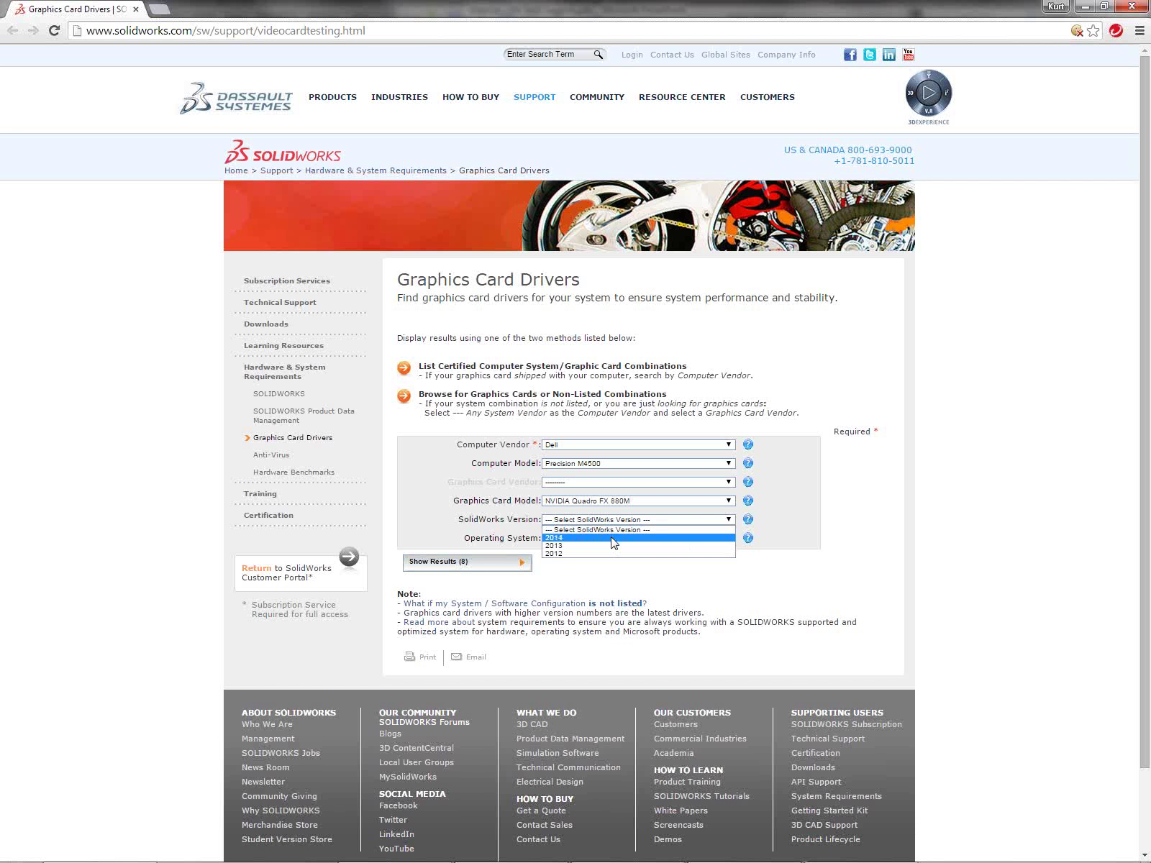
left_click(612, 538)
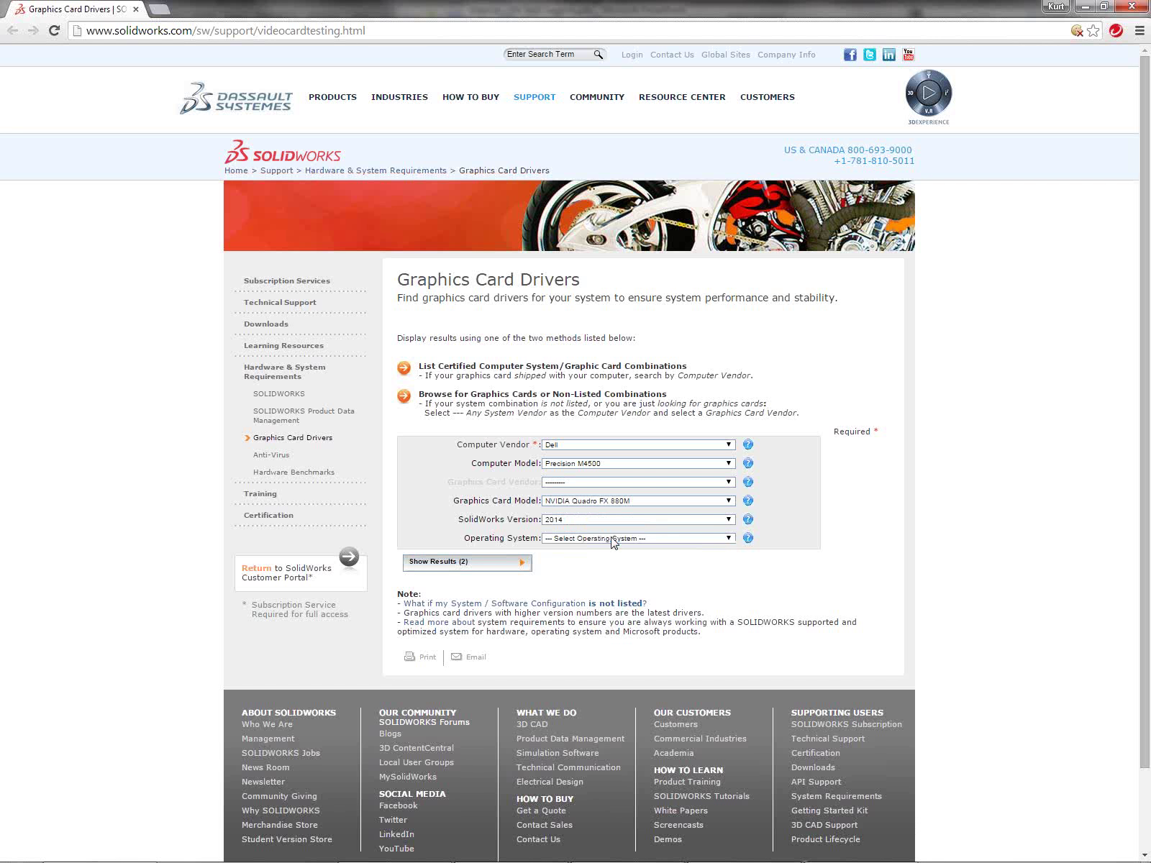
left_click(613, 539)
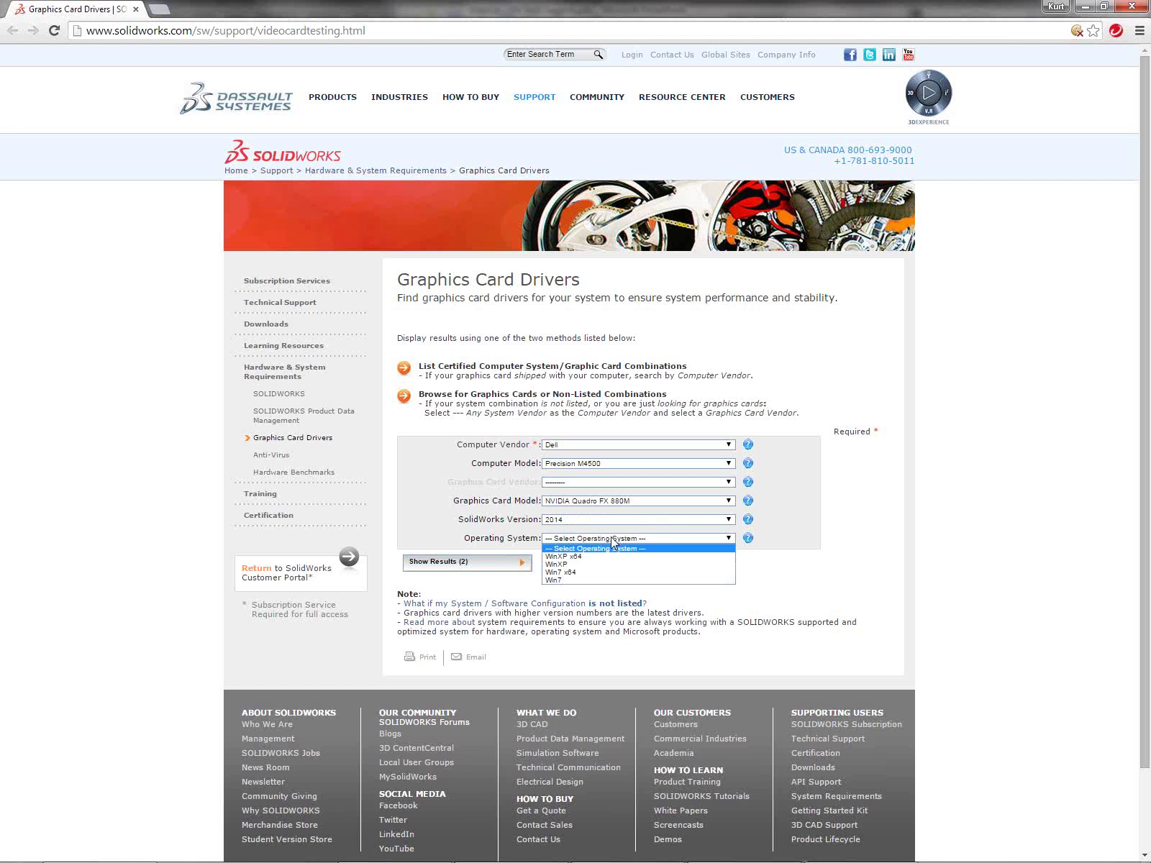
left_click(596, 573)
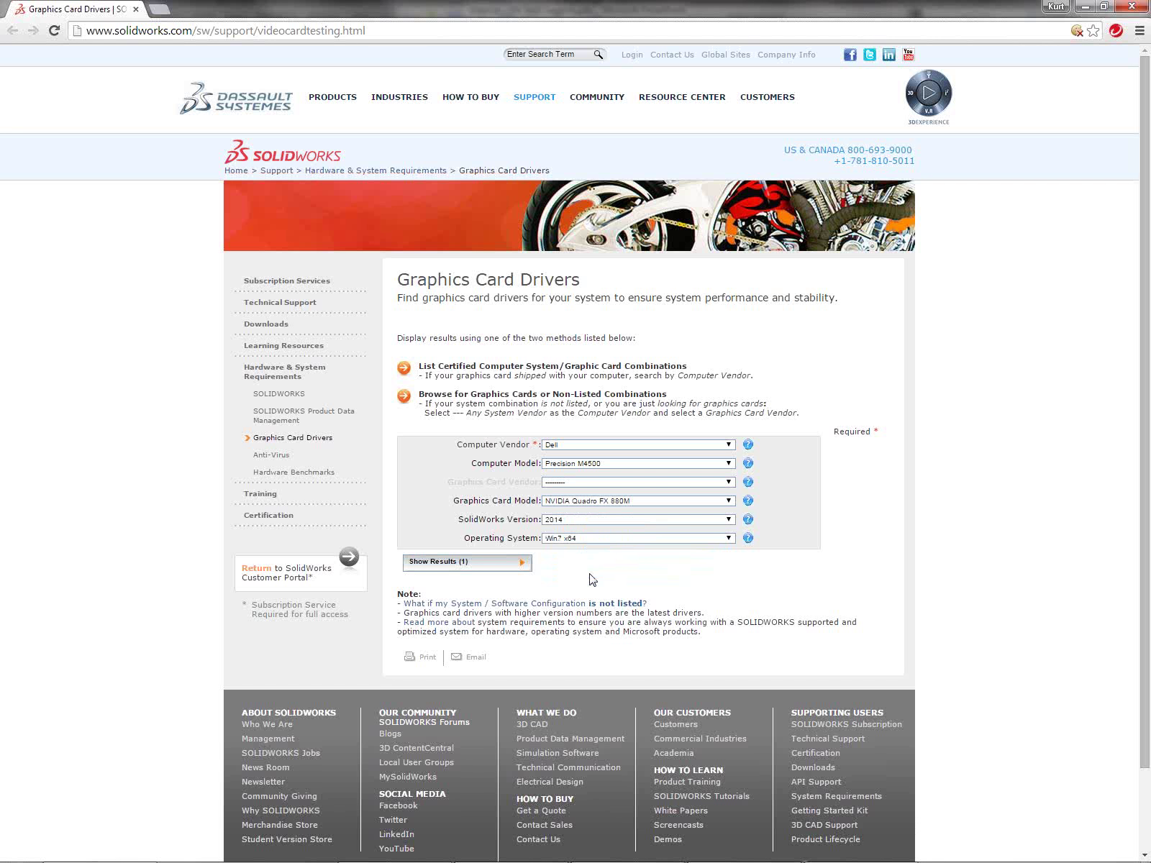
left_click(495, 568)
scroll(630, 608, "down", 2)
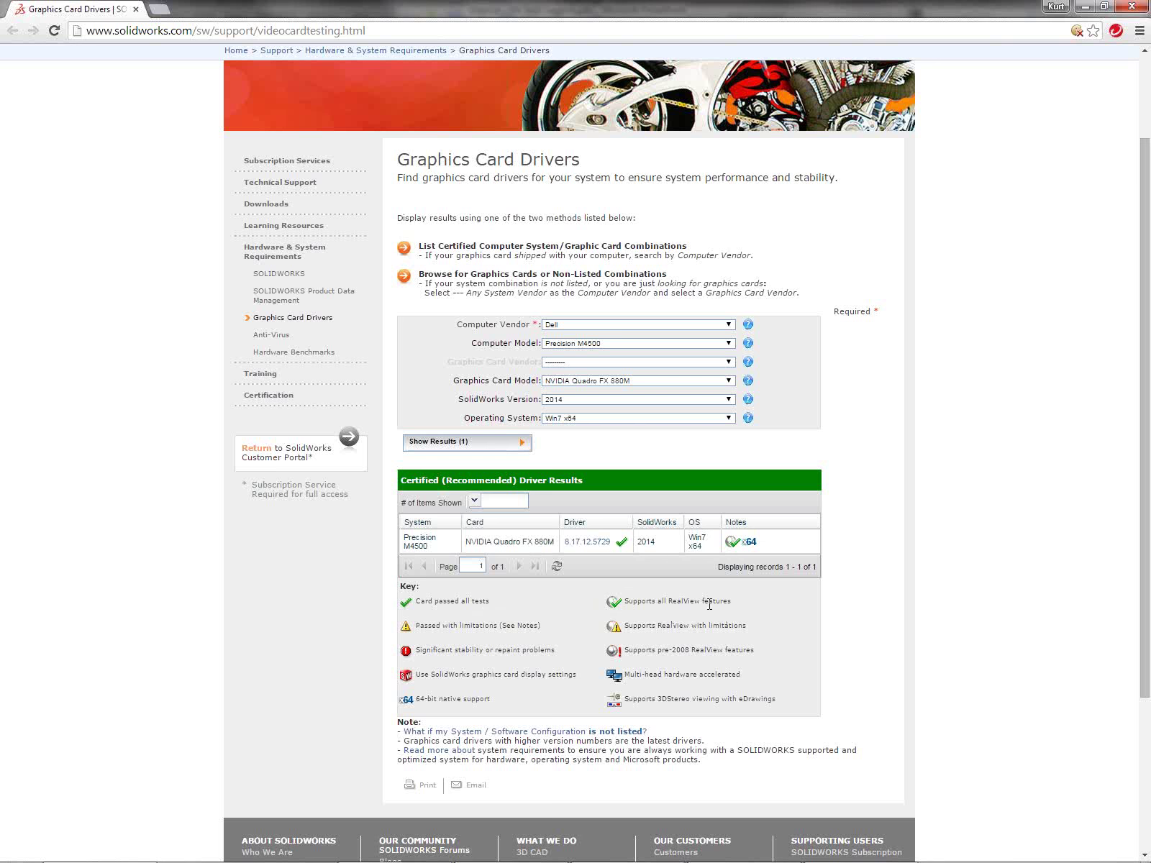
Place Rx's 9.18.13.2702 driver report beside the certified 8.17.12.5729 result, then close Rx
mouse_move(744, 849)
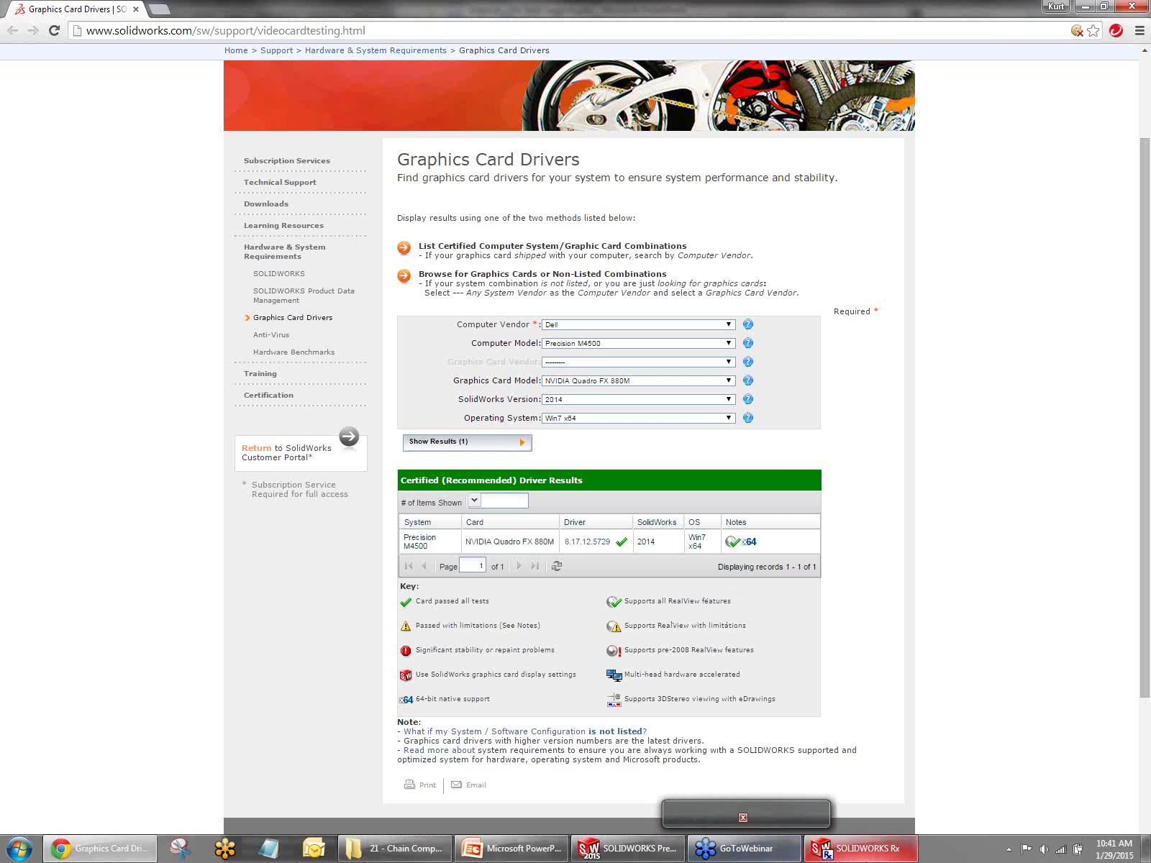
mouse_move(869, 860)
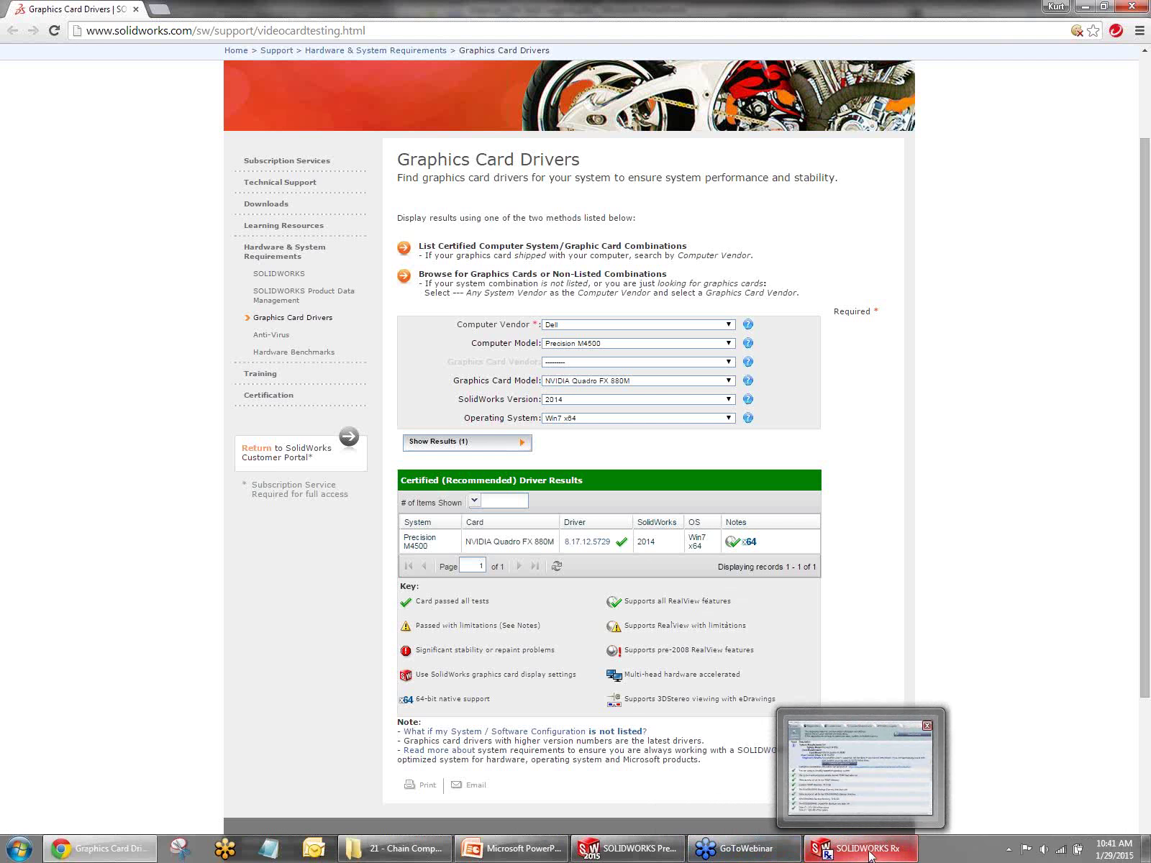
left_click(869, 853)
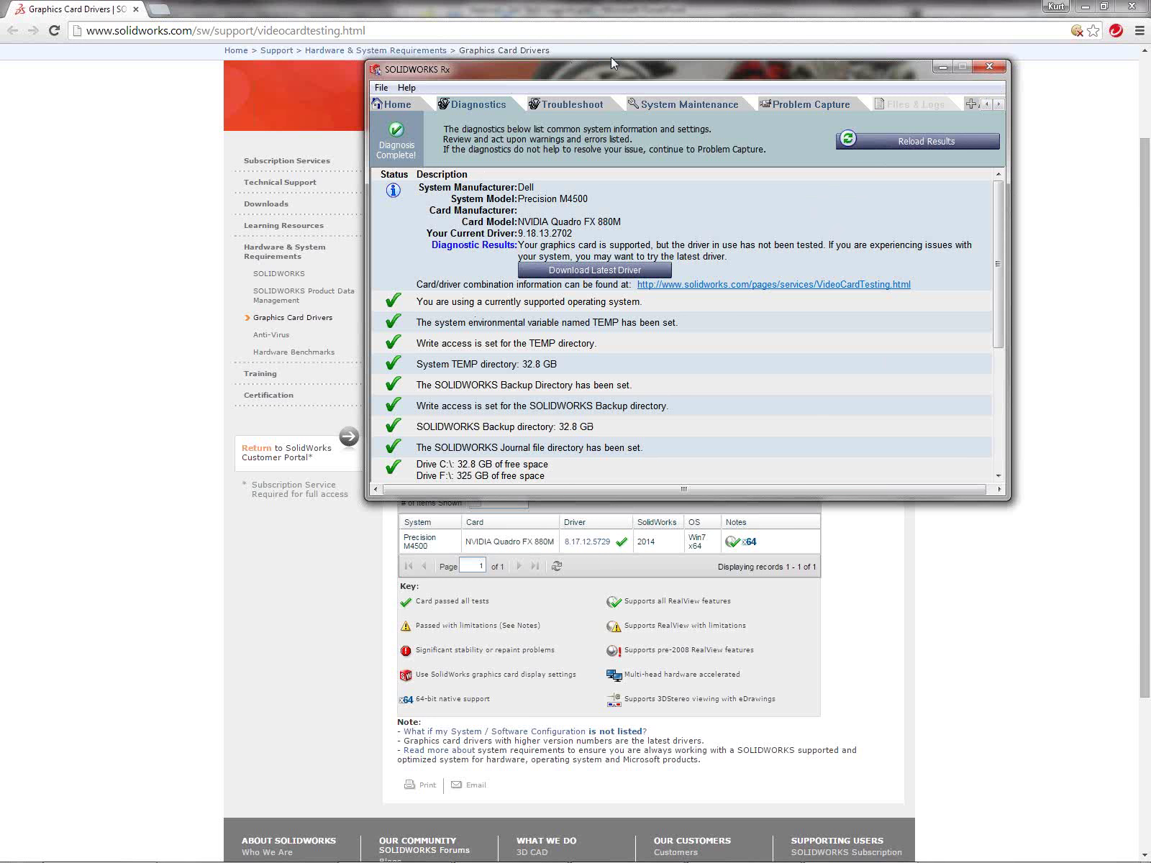
left_click_drag(616, 78, 541, 96)
left_click_drag(523, 132, 523, 135)
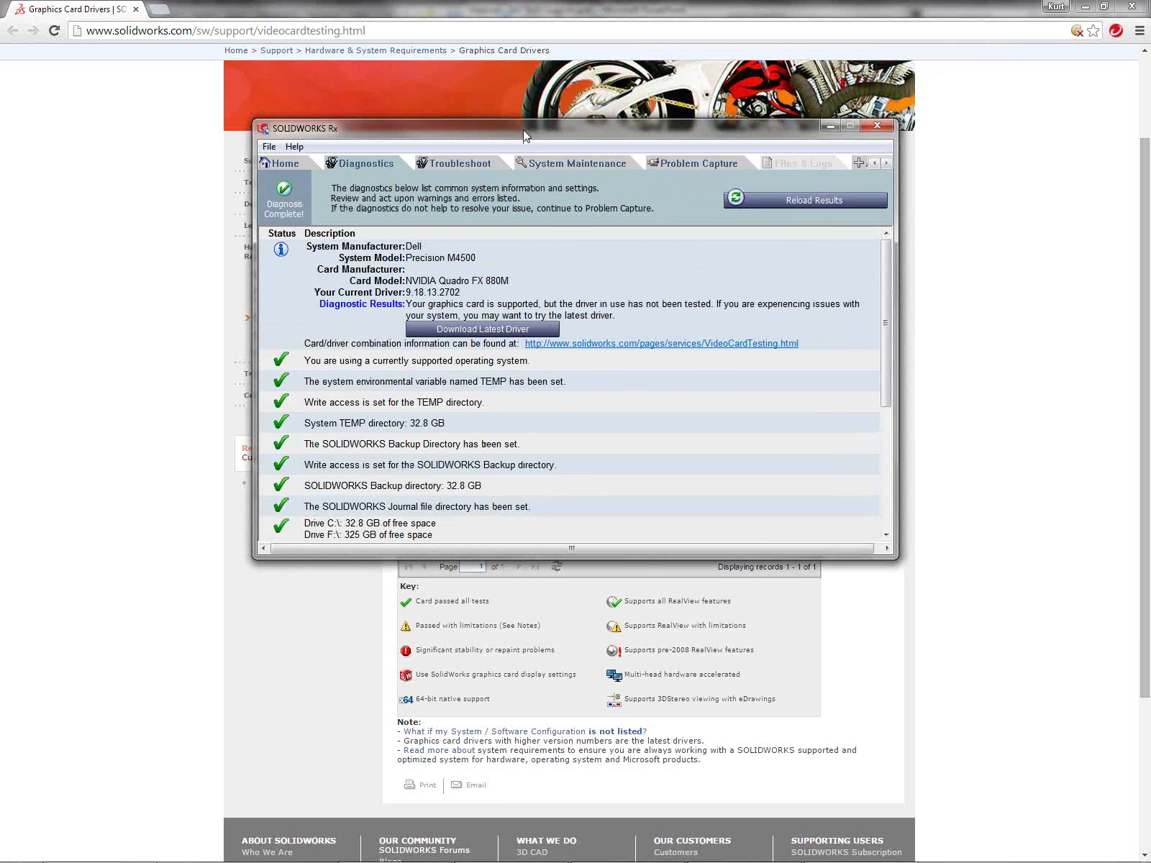
left_click(877, 127)
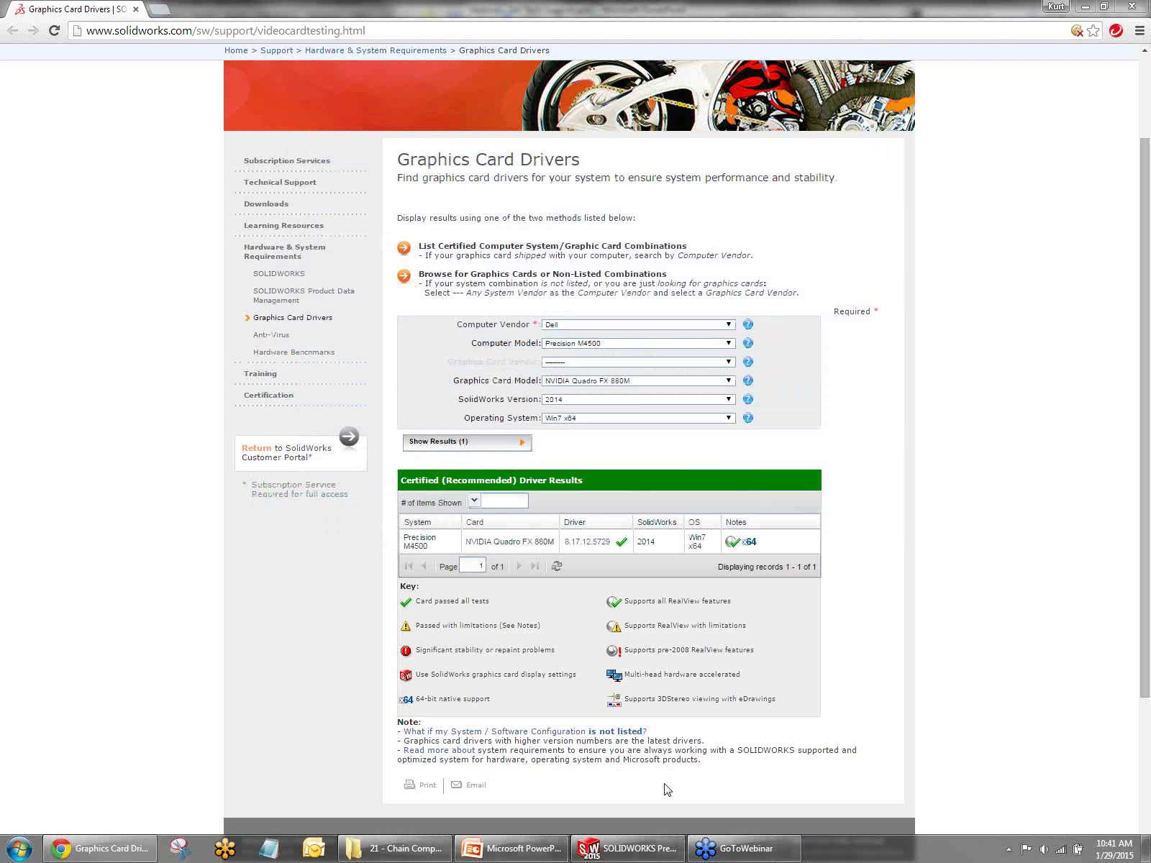
Open the gantry assembly's system options at the Performance page and cancel without changes
left_click(627, 849)
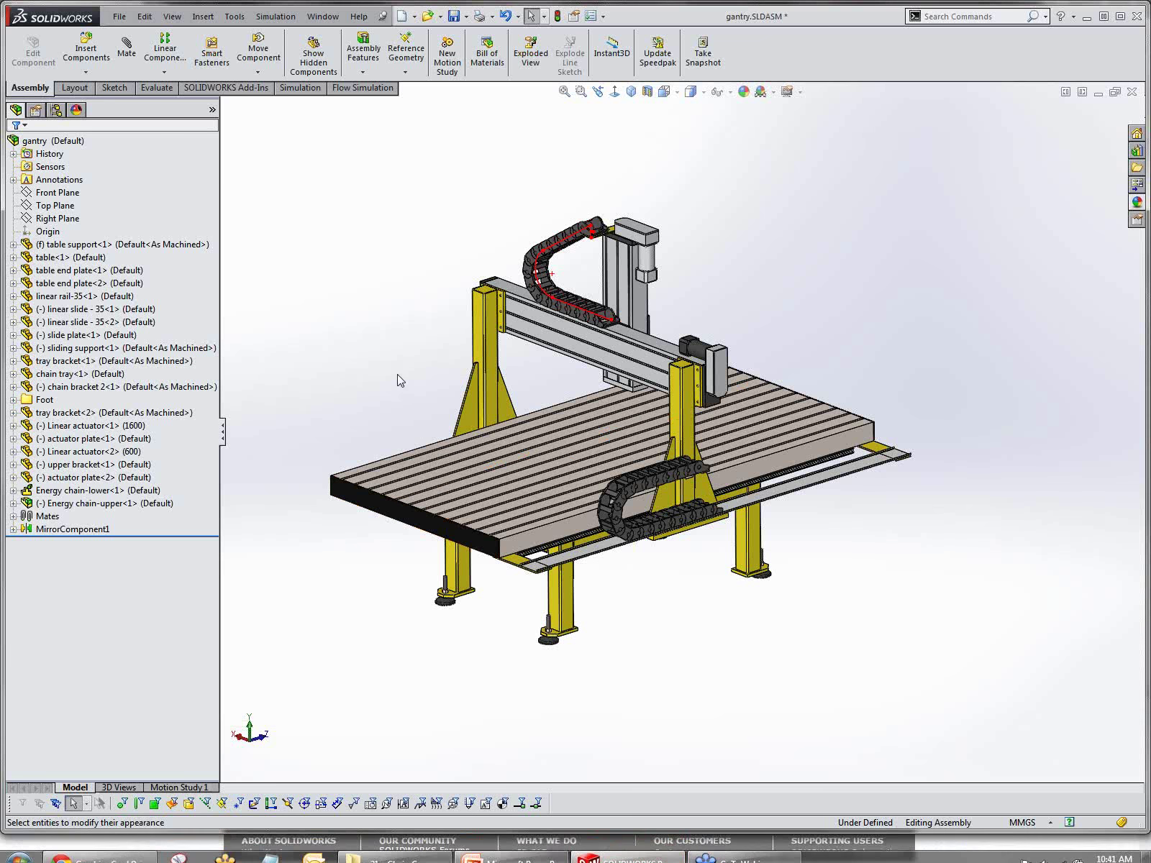
left_click(589, 16)
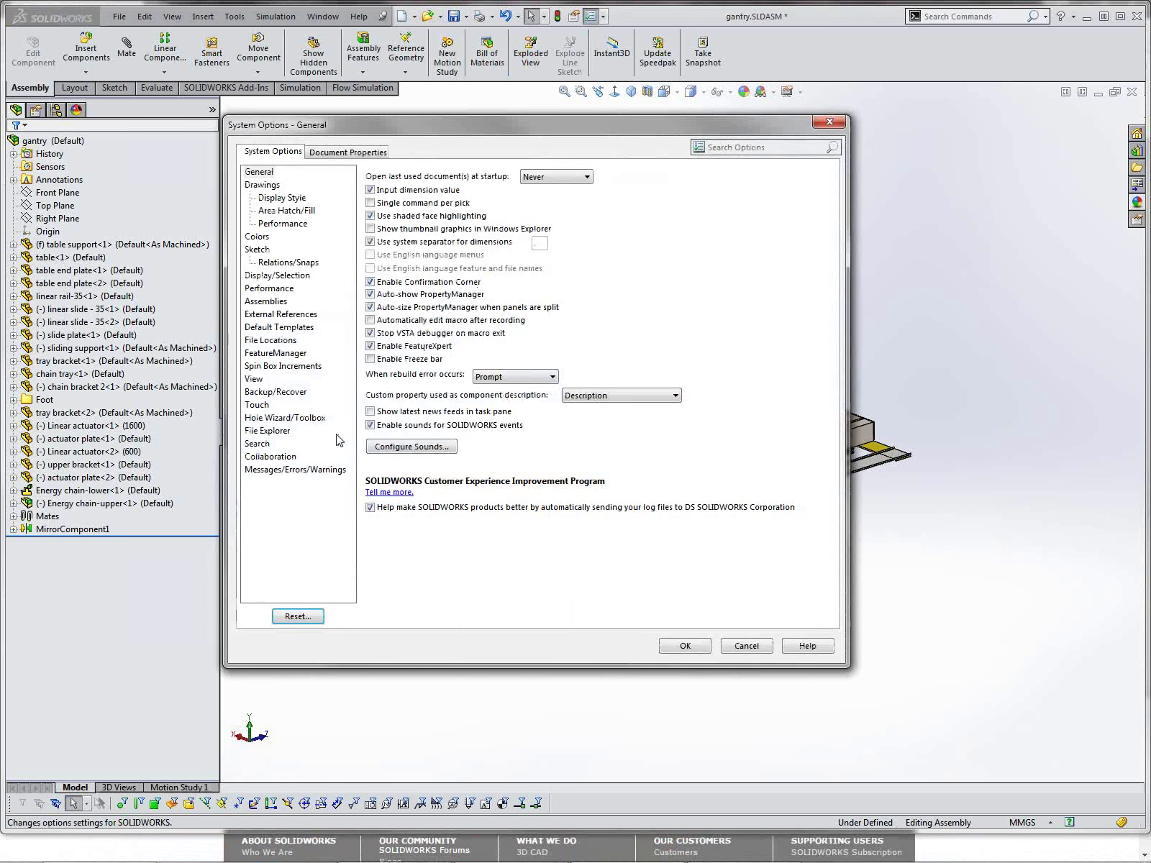
left_click(277, 290)
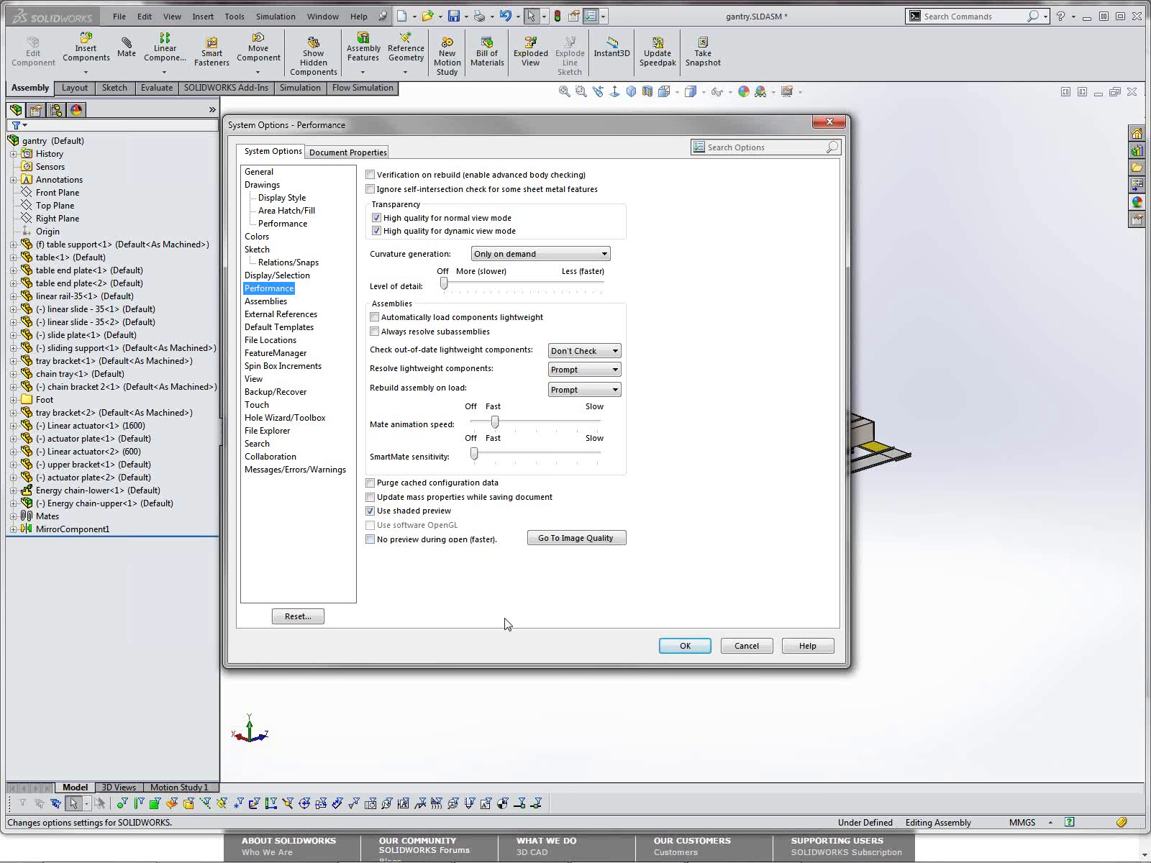
left_click(761, 646)
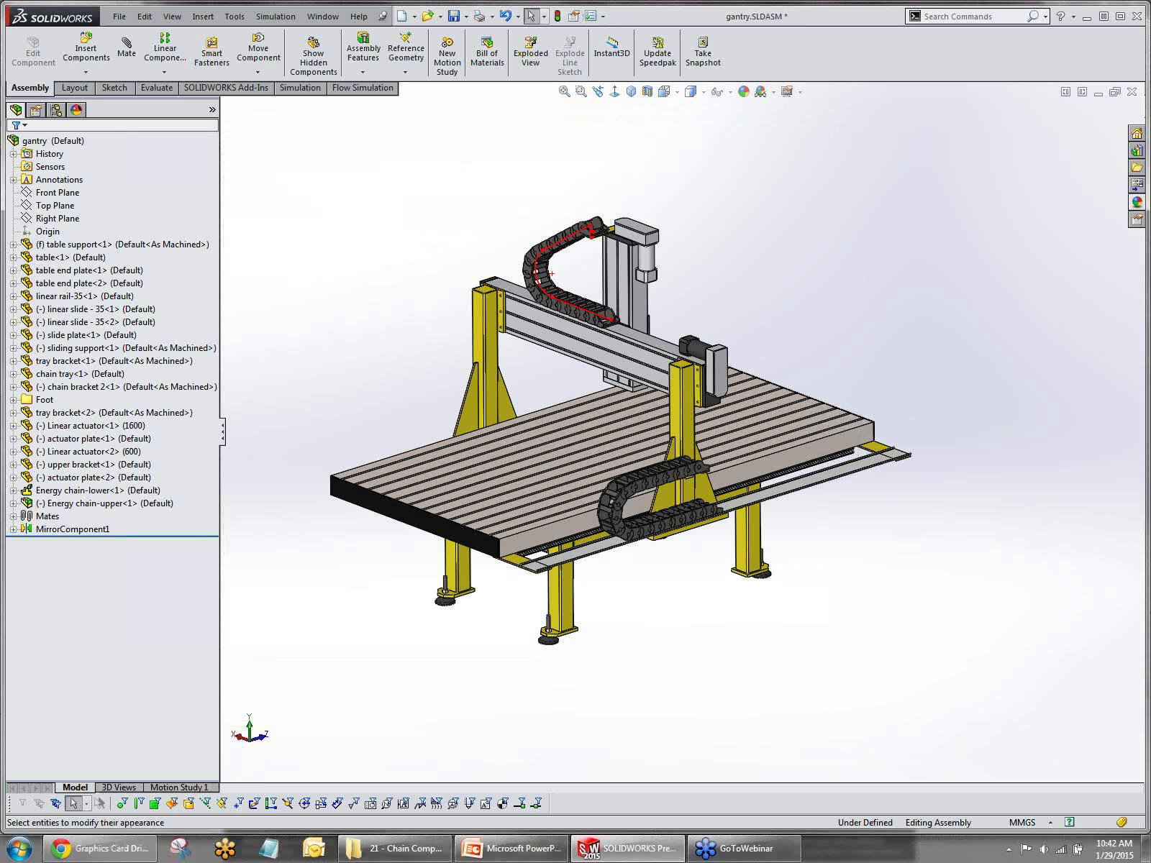
Play PowerPoint slide 23, 'Thanks for attending. Questions?', as a full-screen slide show
left_click(536, 857)
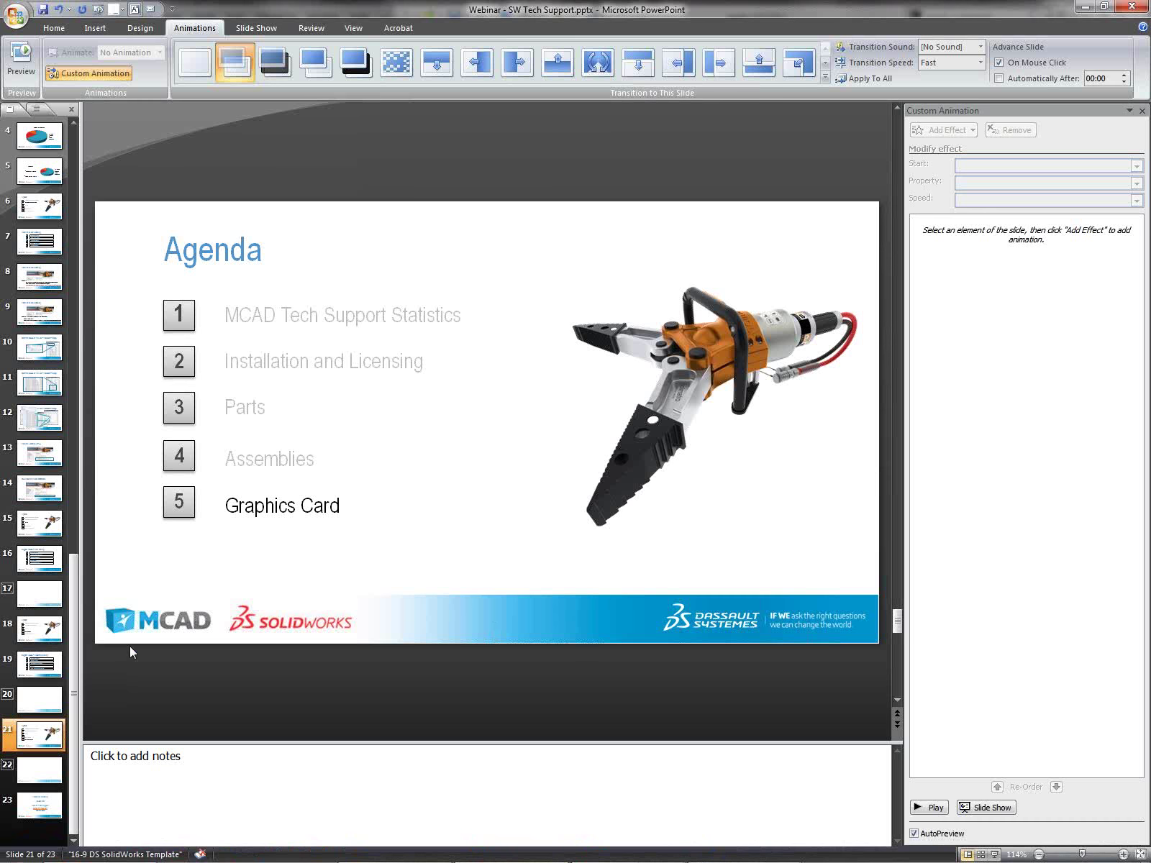
left_click(61, 809)
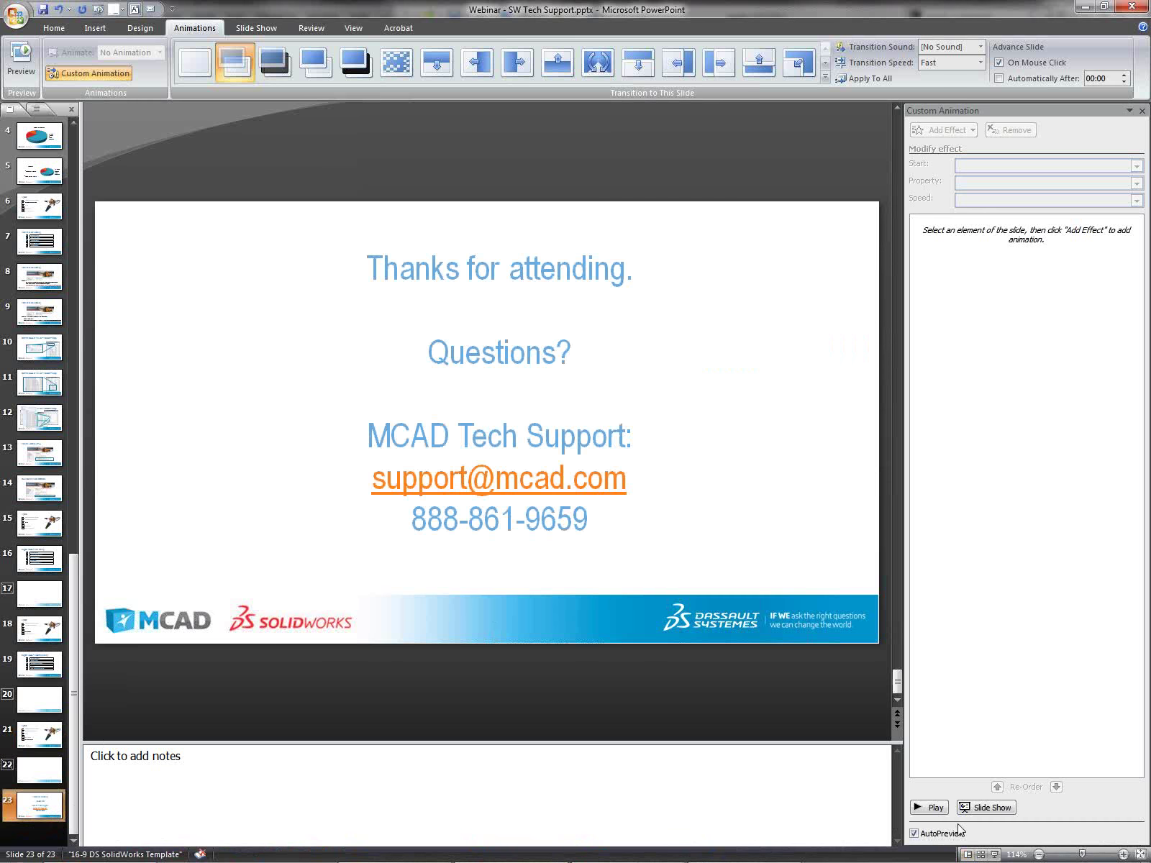
left_click(994, 854)
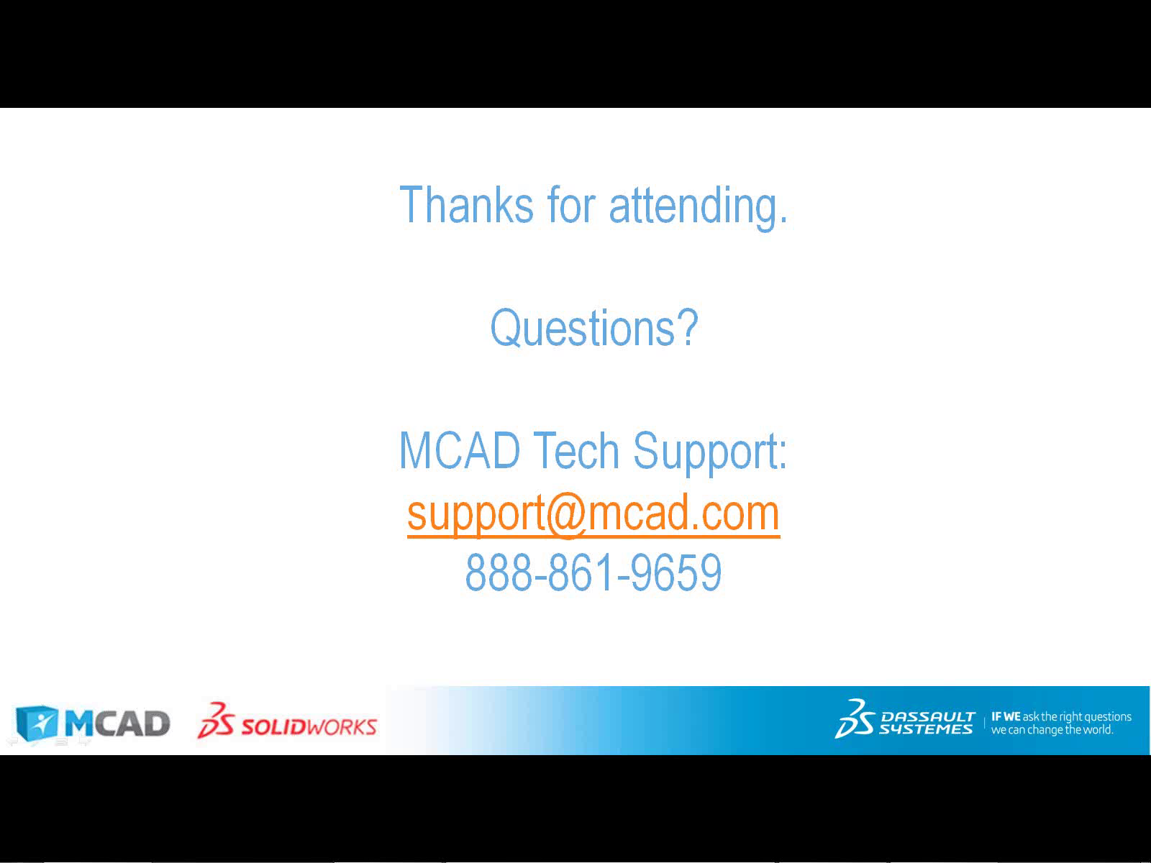
Back in SOLIDWORKS, make a new drawing from the gantry assembly and accept the sheet template
mouse_move(913, 860)
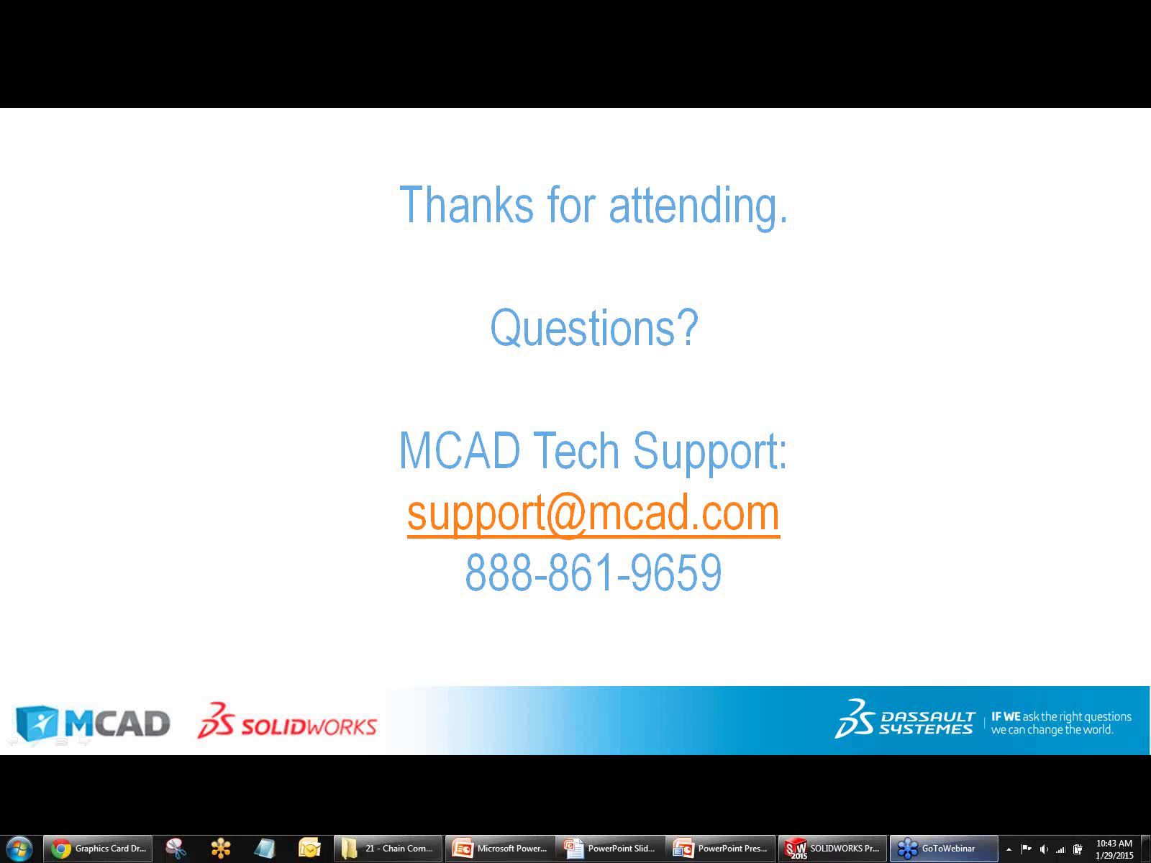
left_click(834, 849)
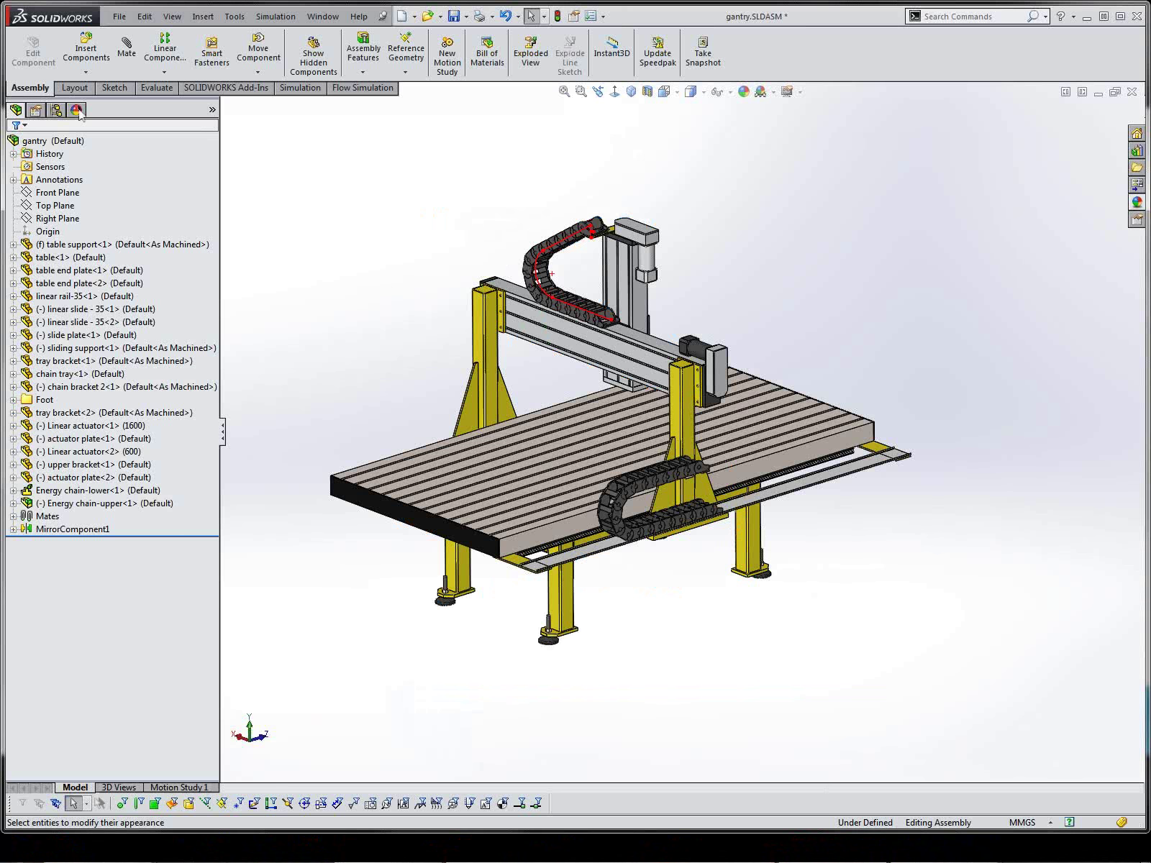
left_click(56, 111)
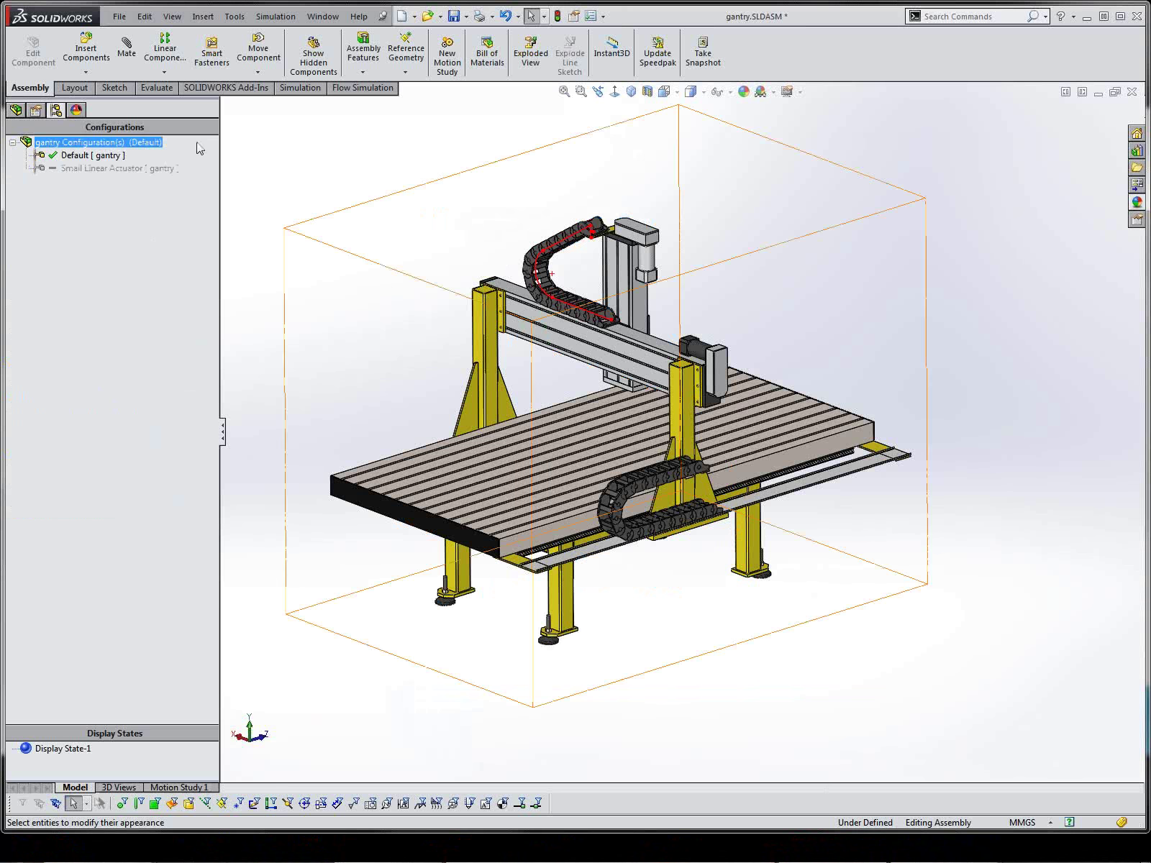
left_click(415, 15)
left_click(446, 44)
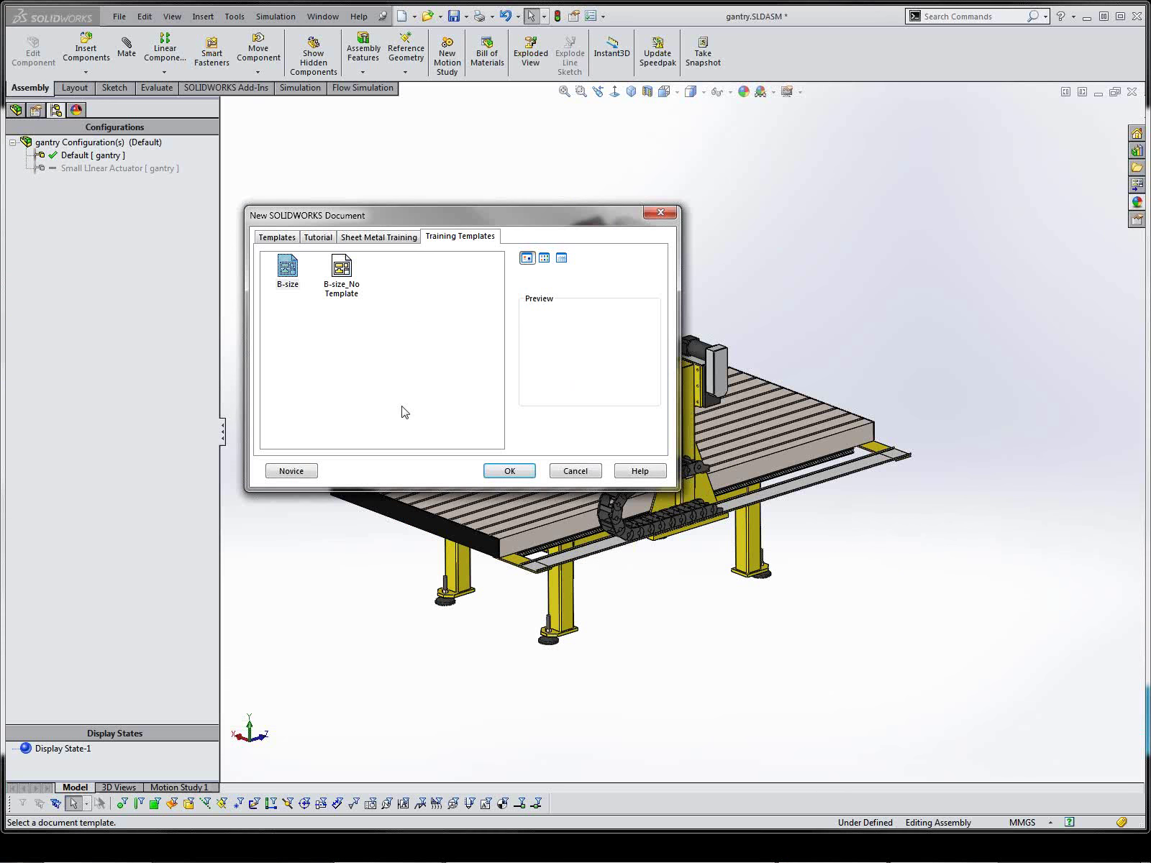
left_click(513, 471)
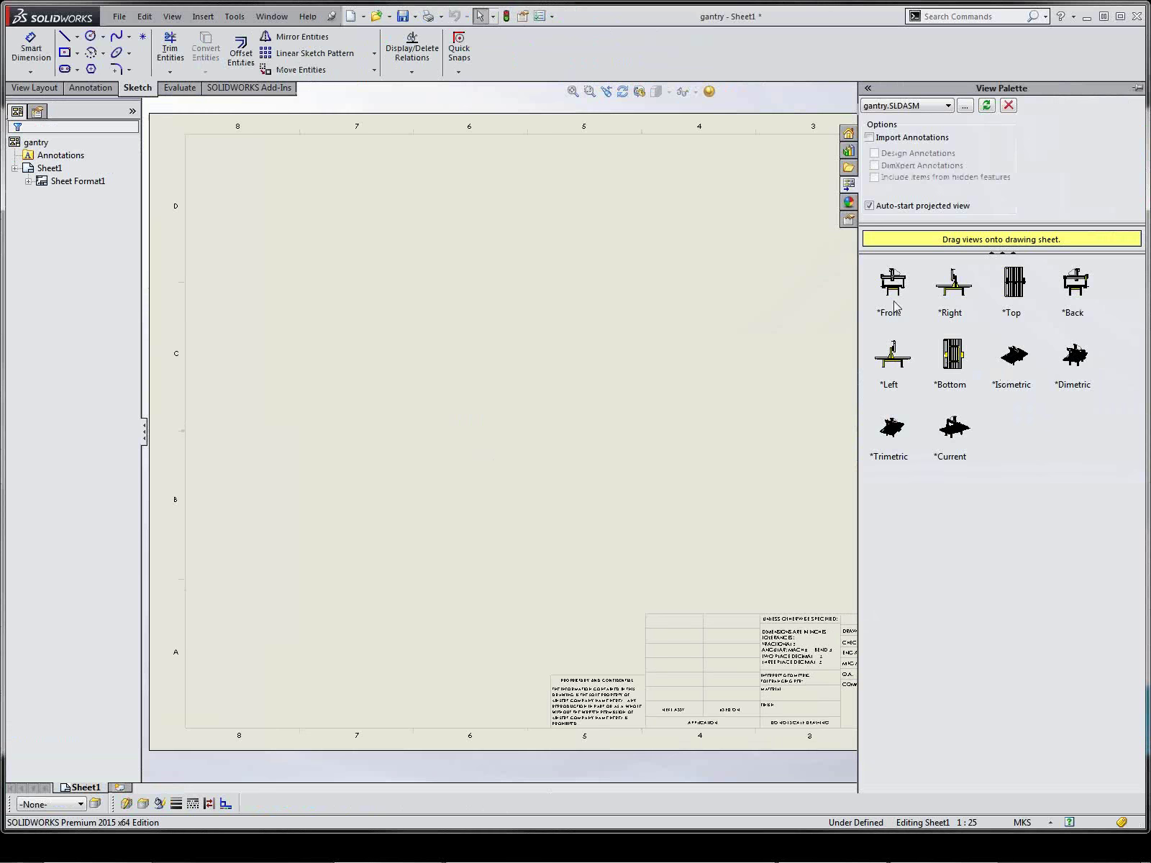
Place the gantry's Front view on the sheet as Drawing View1, with no projected views
left_click_drag(891, 284, 398, 404)
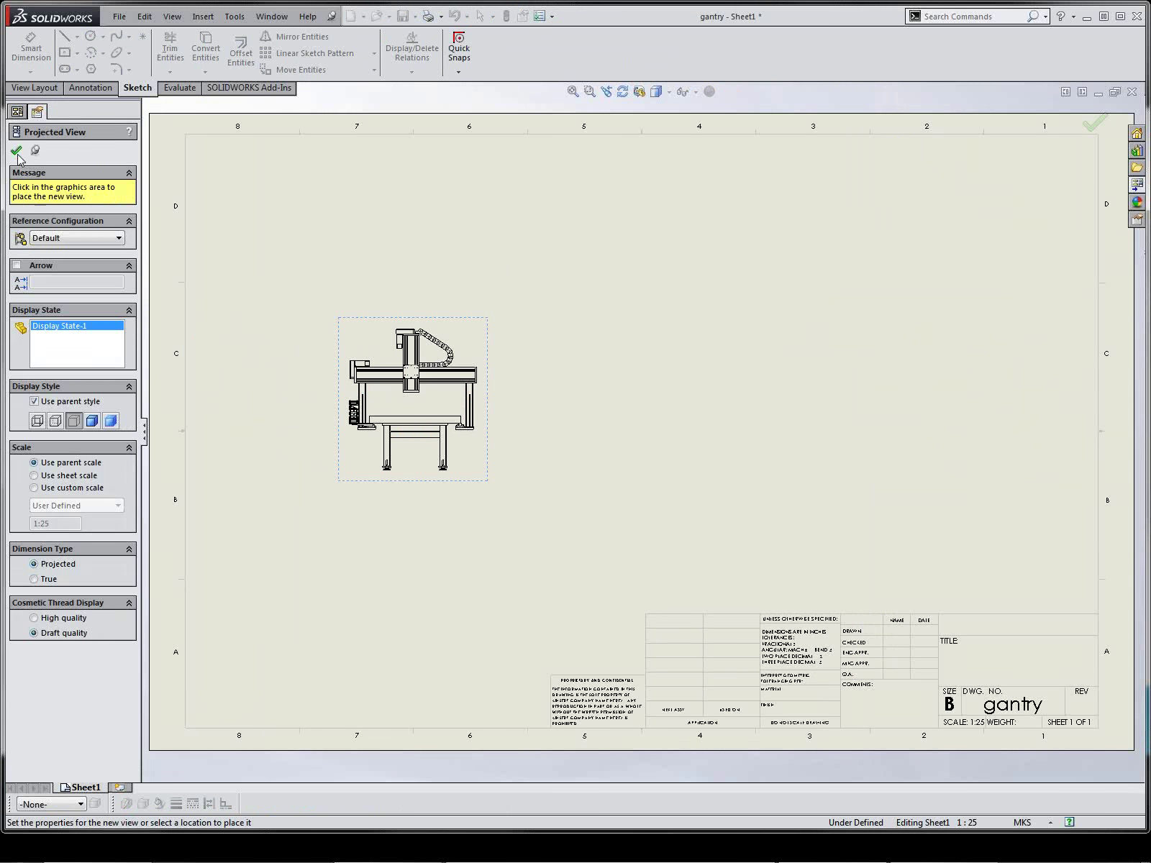
left_click(15, 149)
left_click(487, 464)
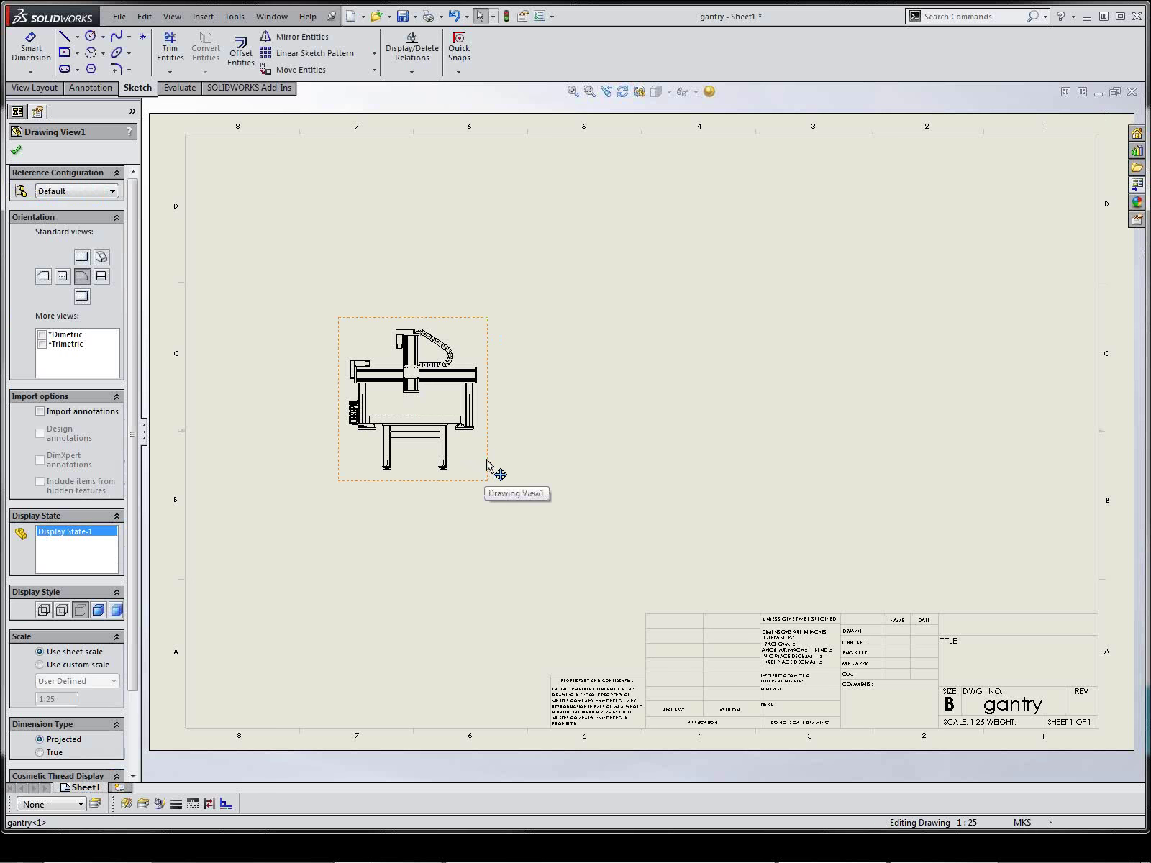
right_click(487, 465)
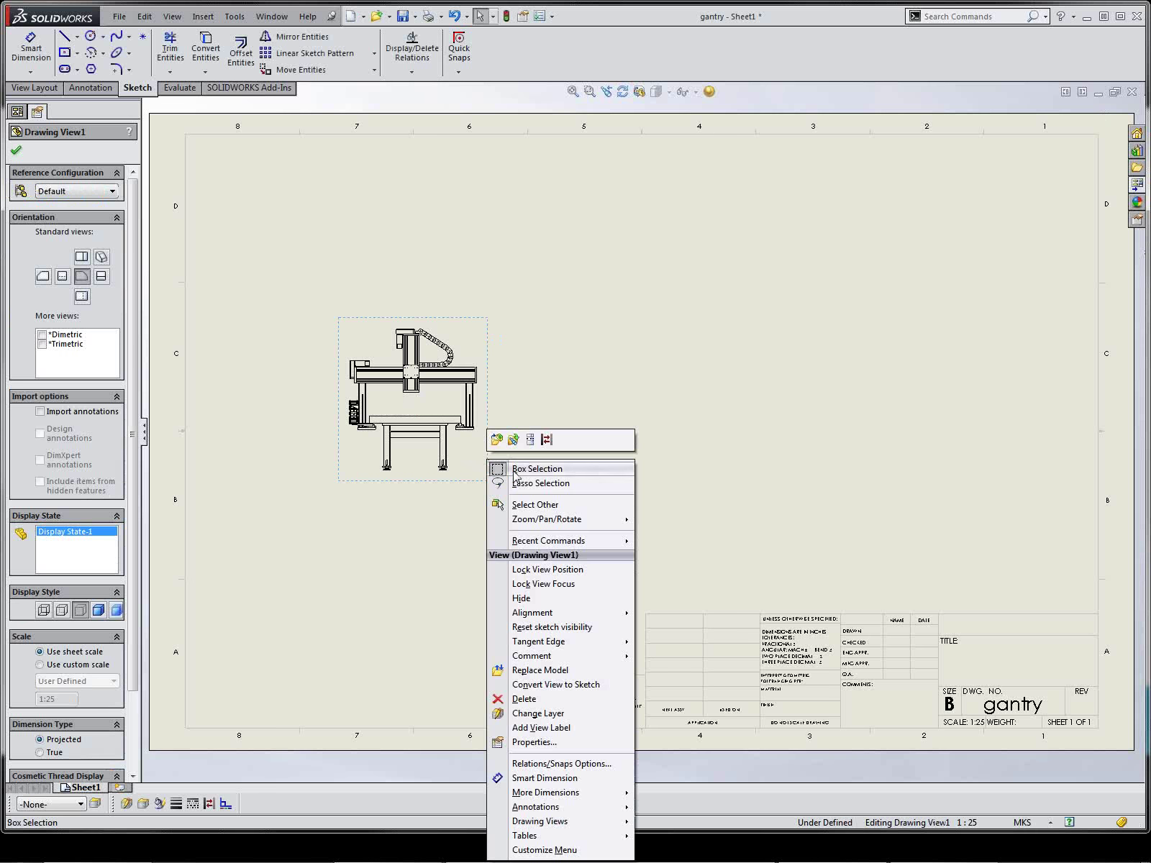
left_click(532, 742)
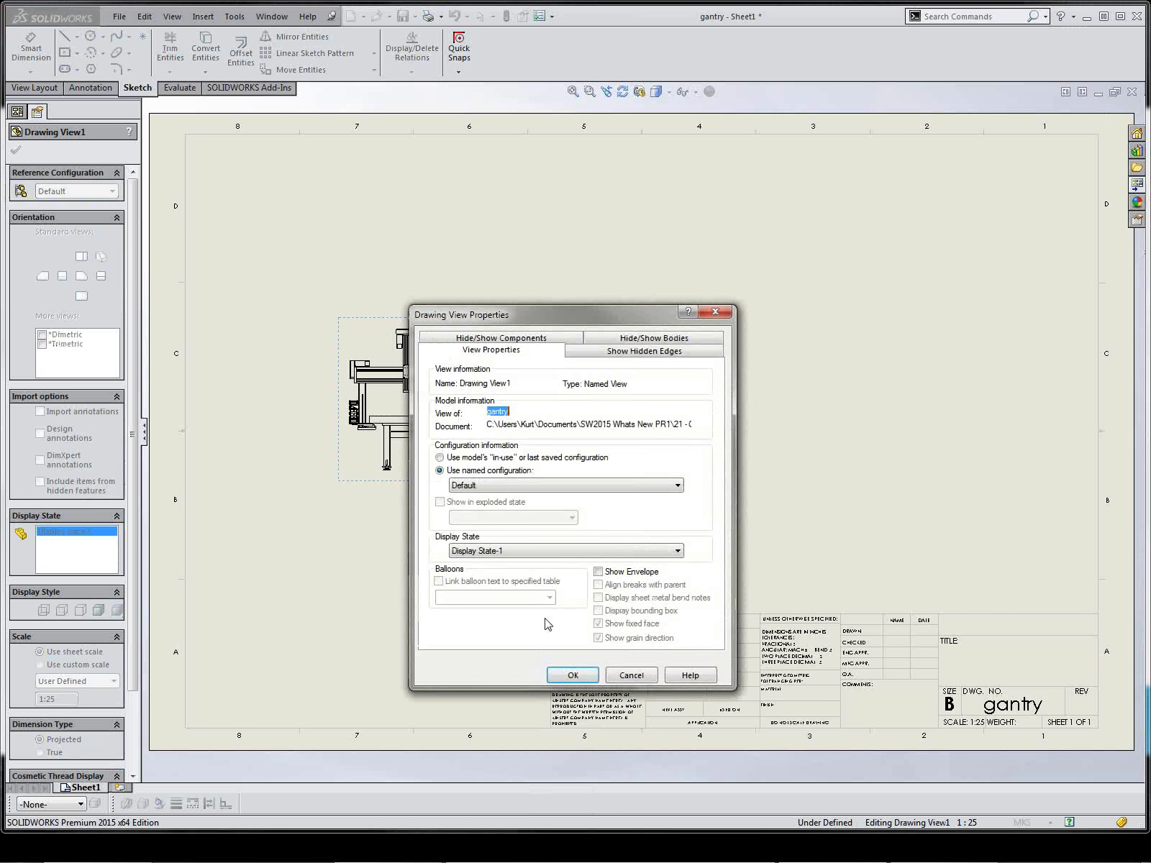
left_click(519, 486)
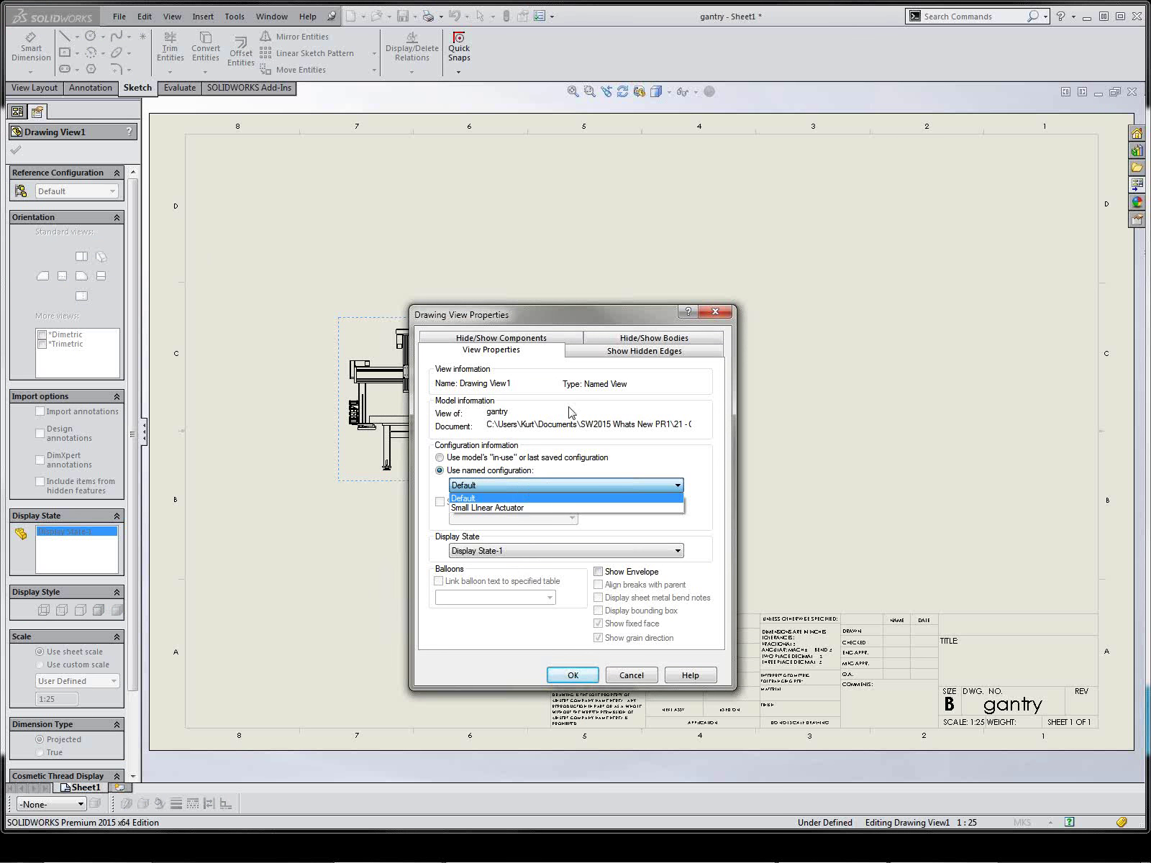
left_click(601, 292)
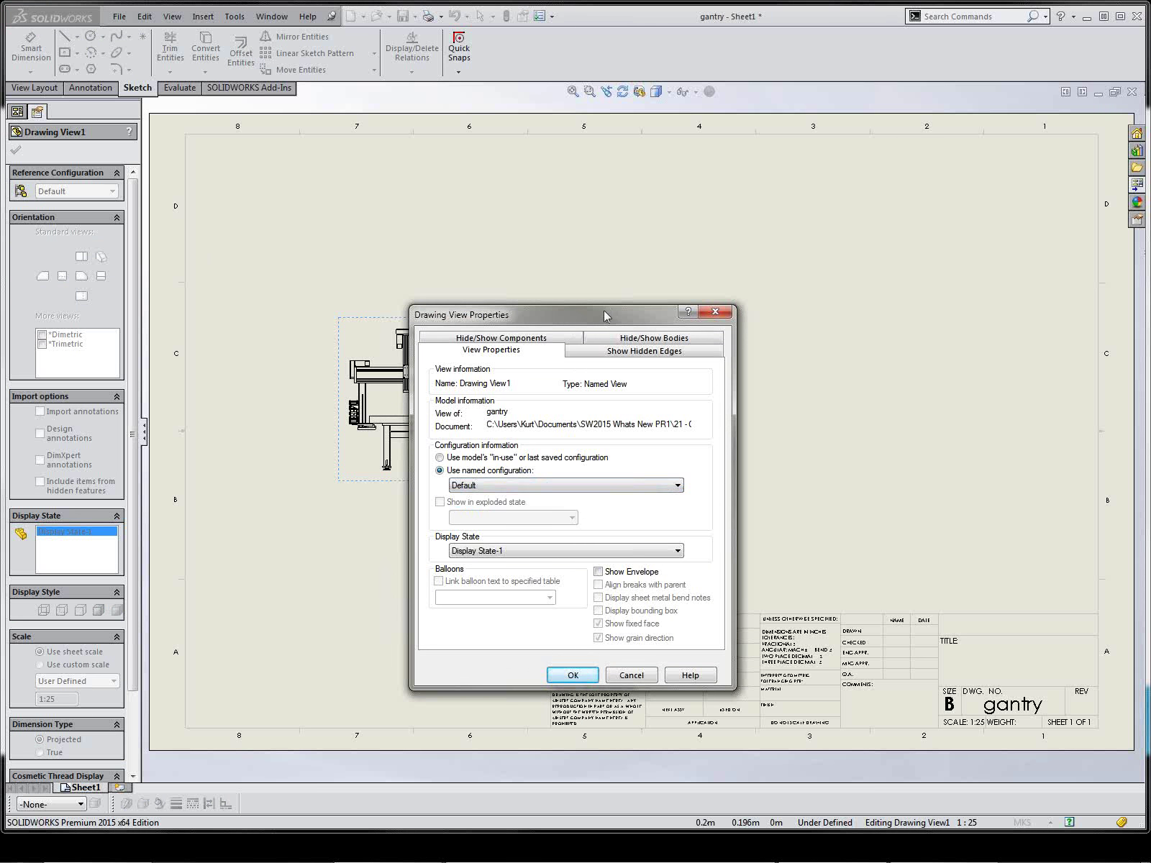
left_click_drag(603, 310, 642, 267)
left_click(584, 439)
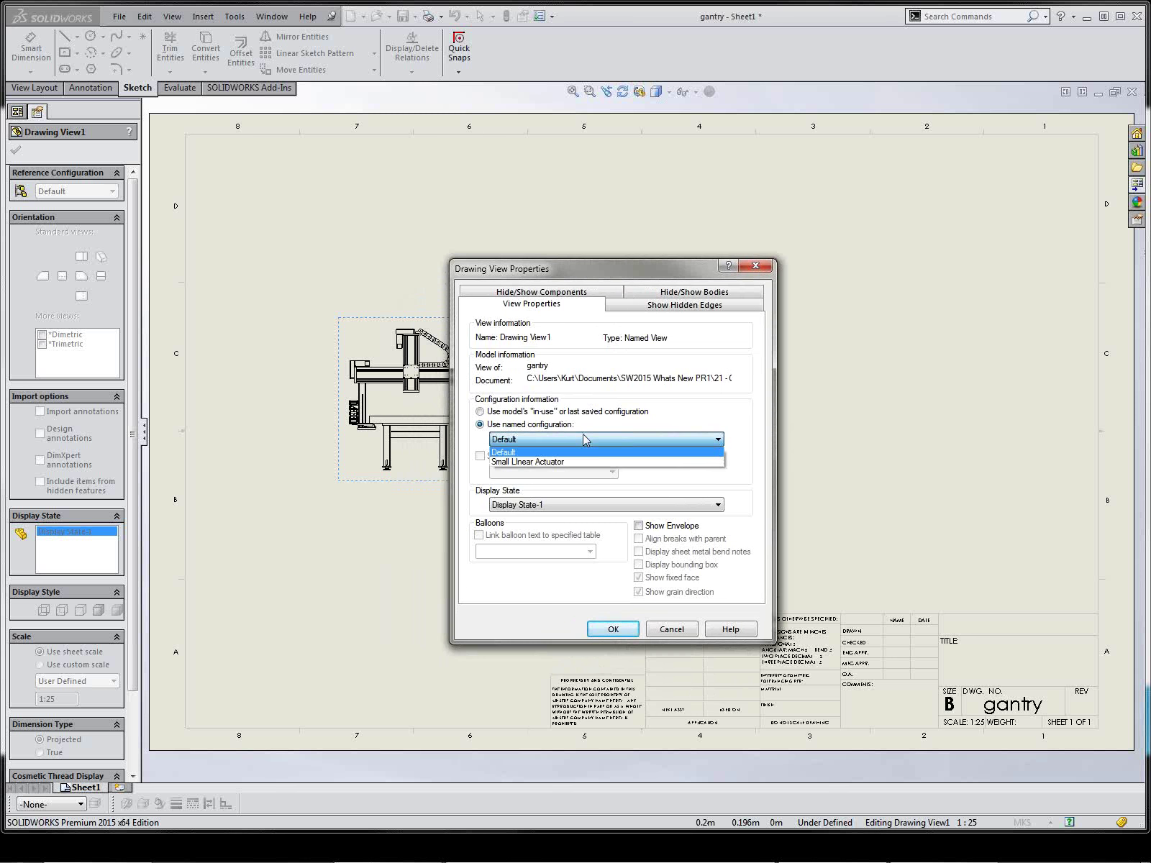
left_click(582, 434)
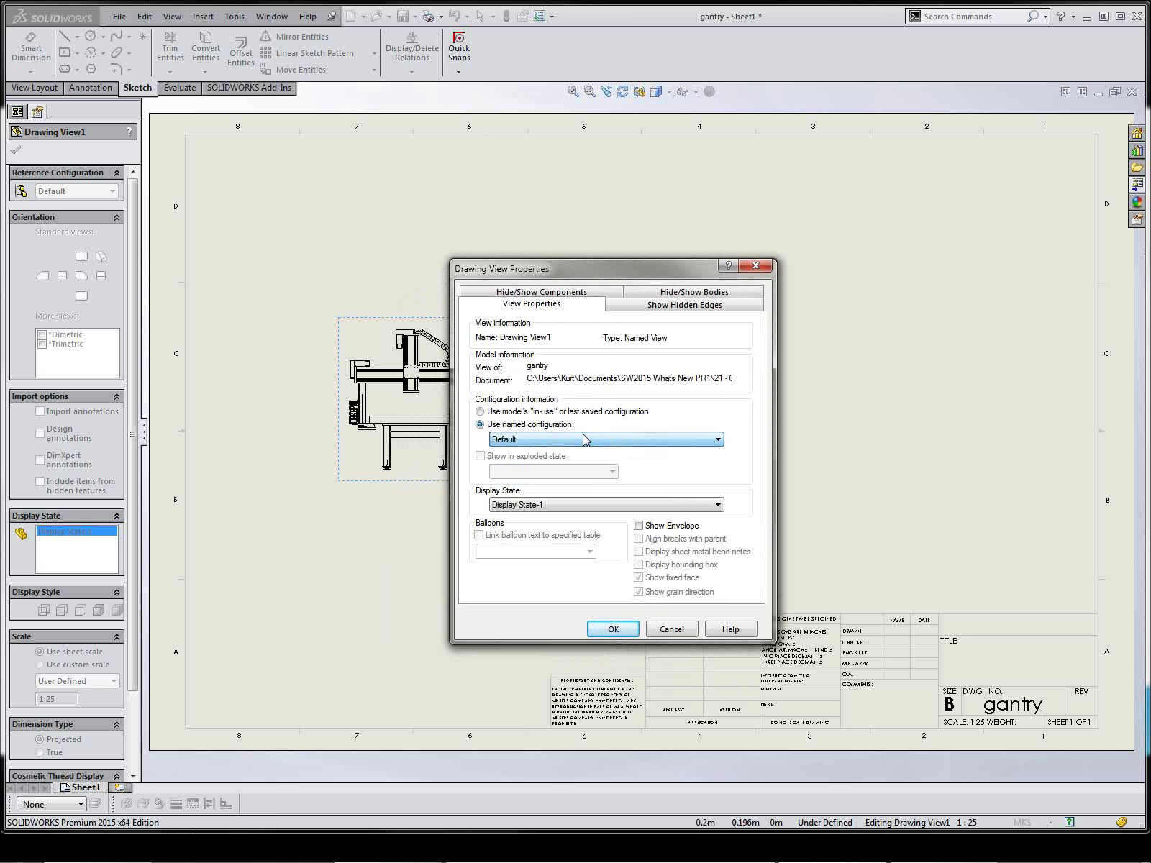
left_click(664, 631)
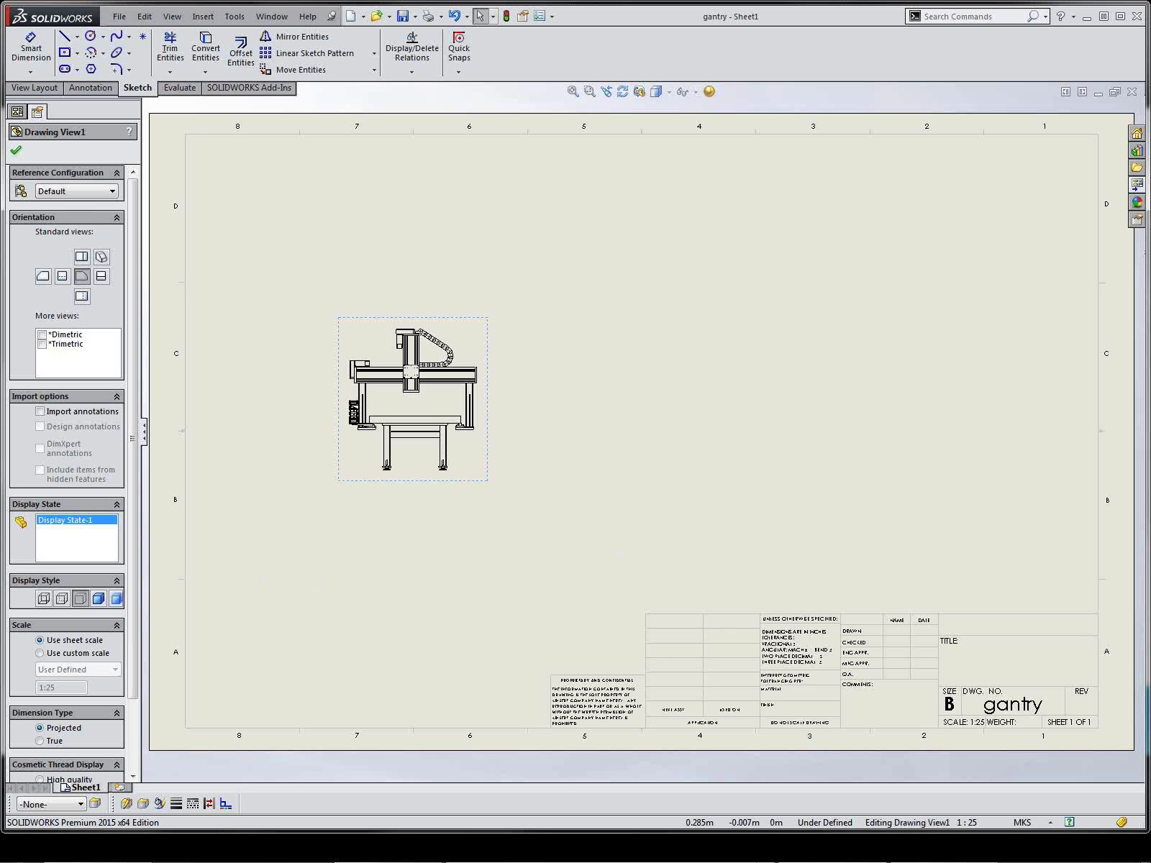
mouse_move(894, 858)
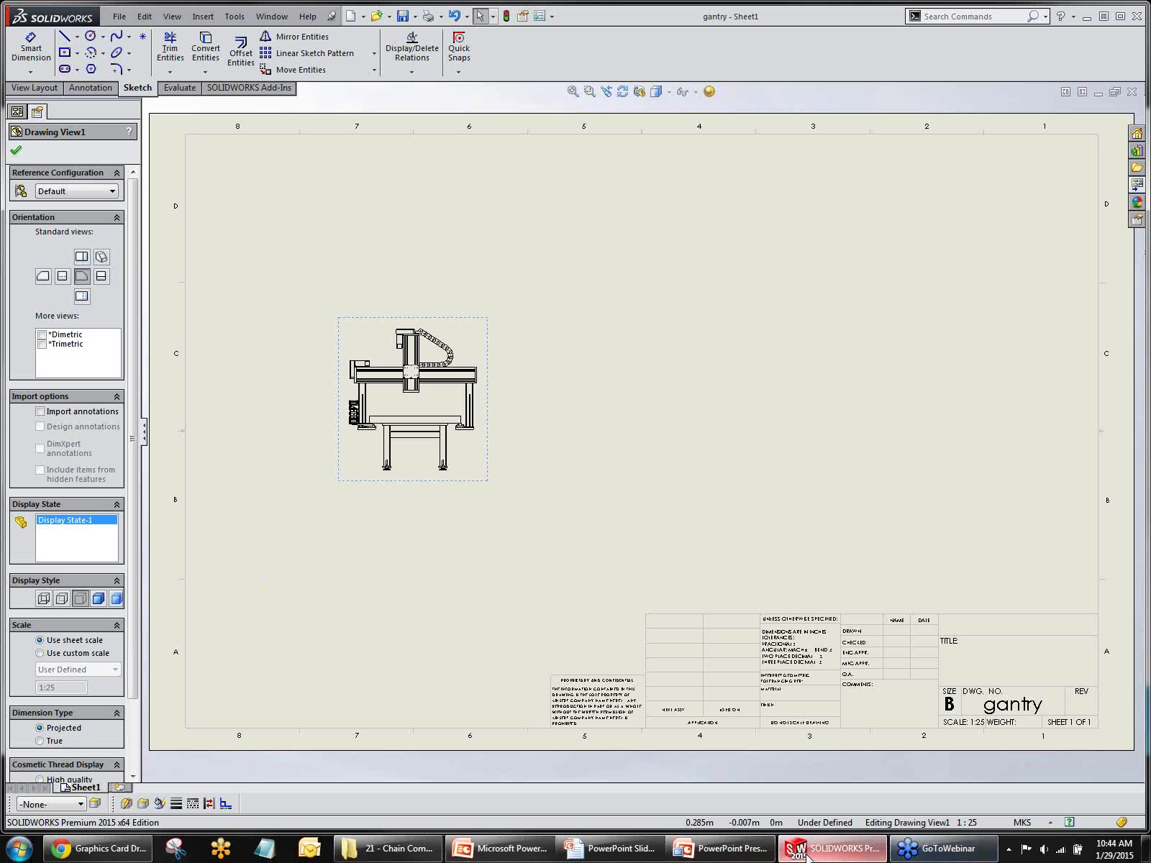
mouse_move(937, 856)
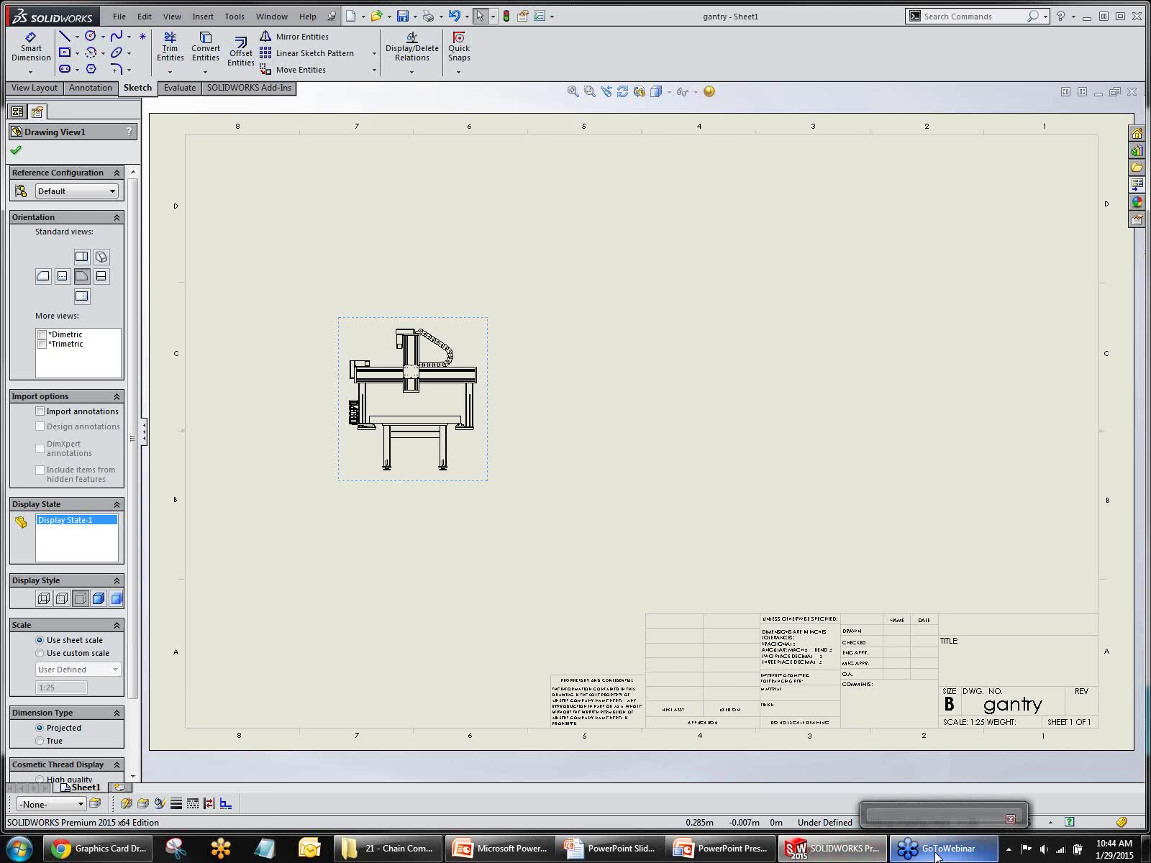
mouse_move(611, 849)
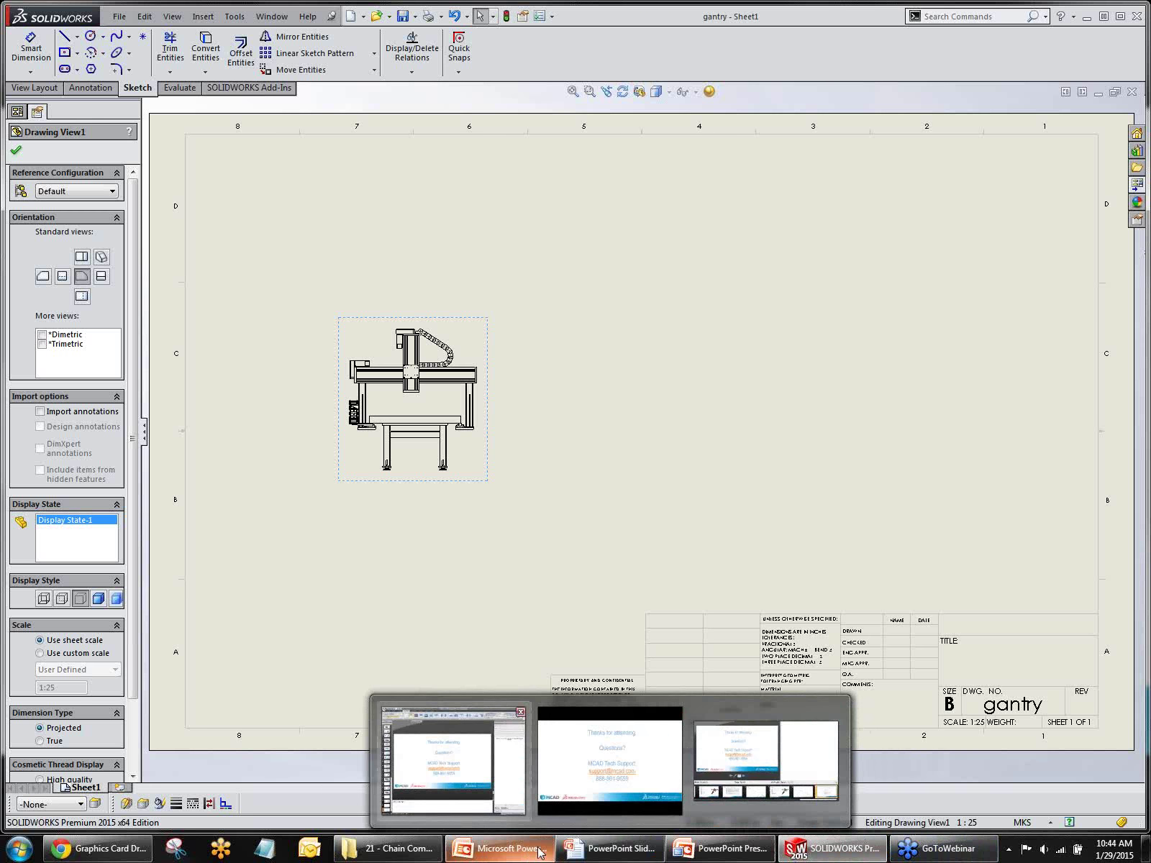
Return to the full-screen PowerPoint slide show on the 'Thanks for attending. Questions?' slide
left_click(589, 803)
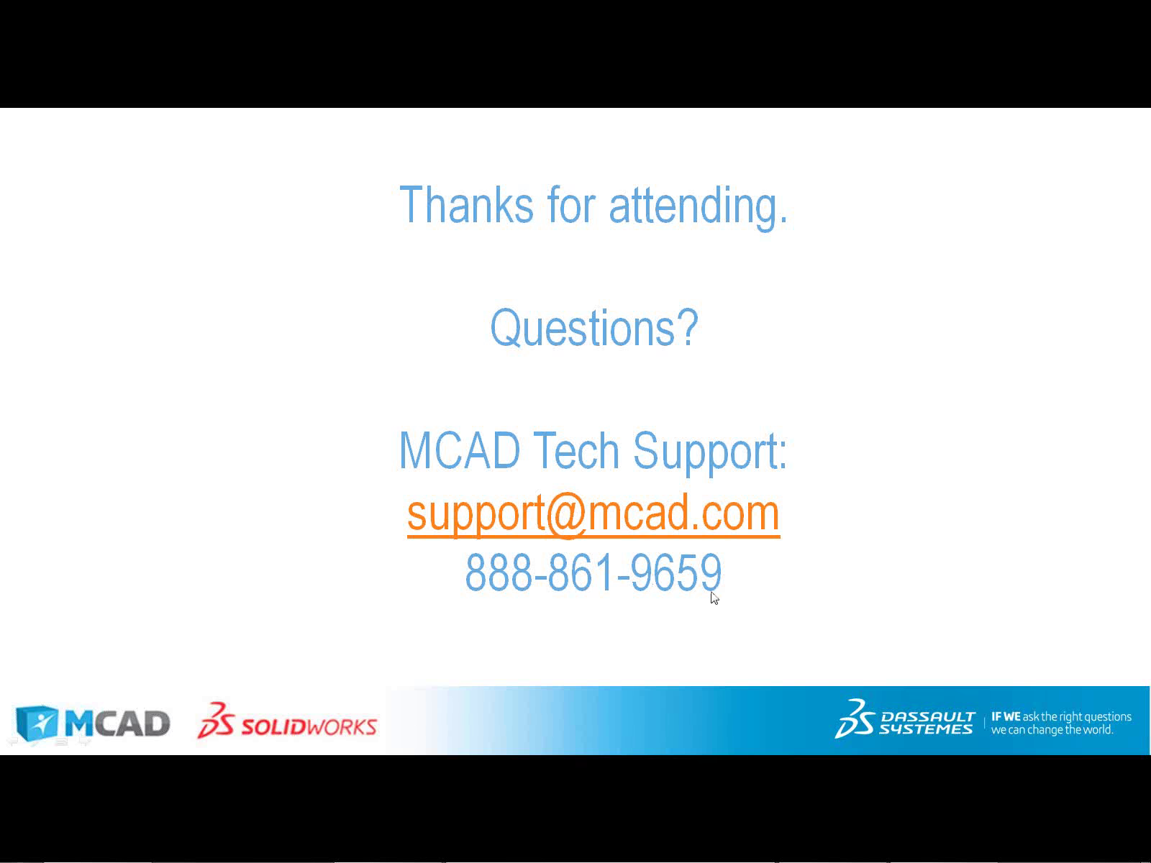
Open the SOLIDWORKS Rename Document dialog for gantry.SLDASM, review it, and cancel without renaming
mouse_move(680, 858)
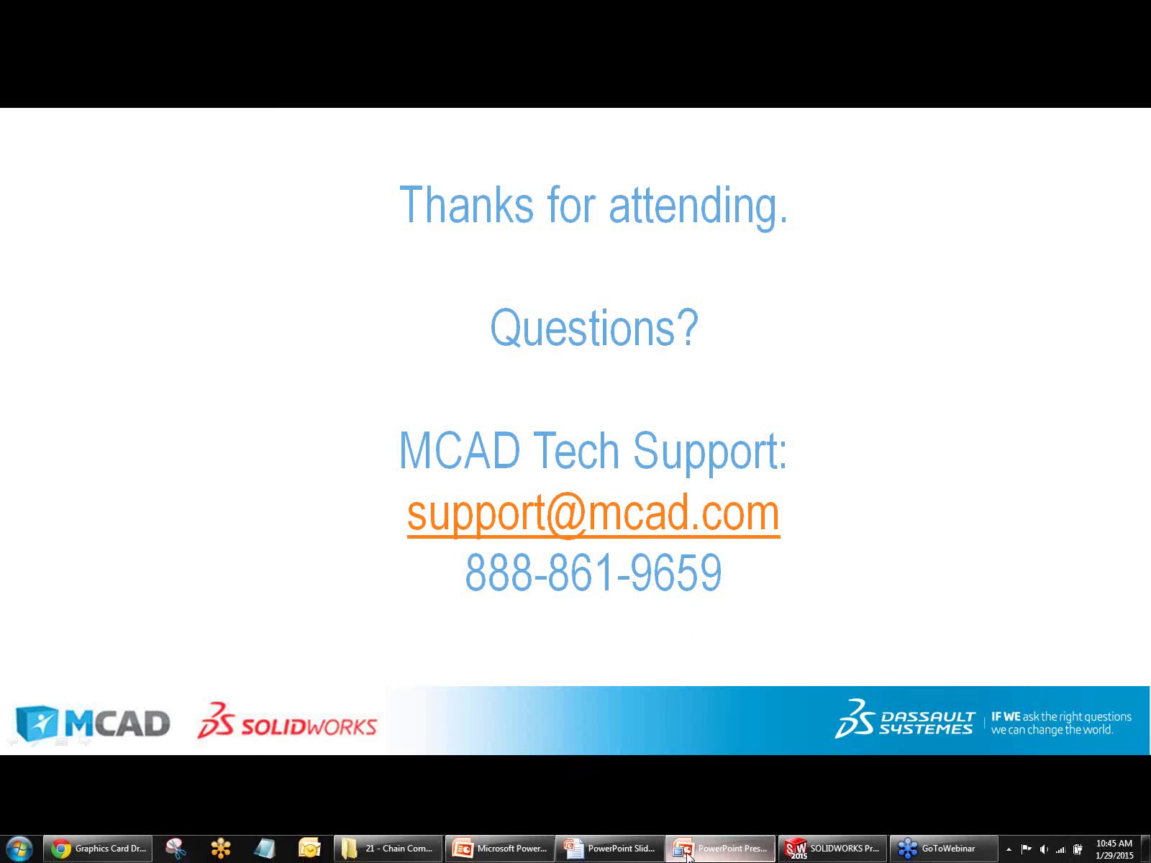
left_click(382, 851)
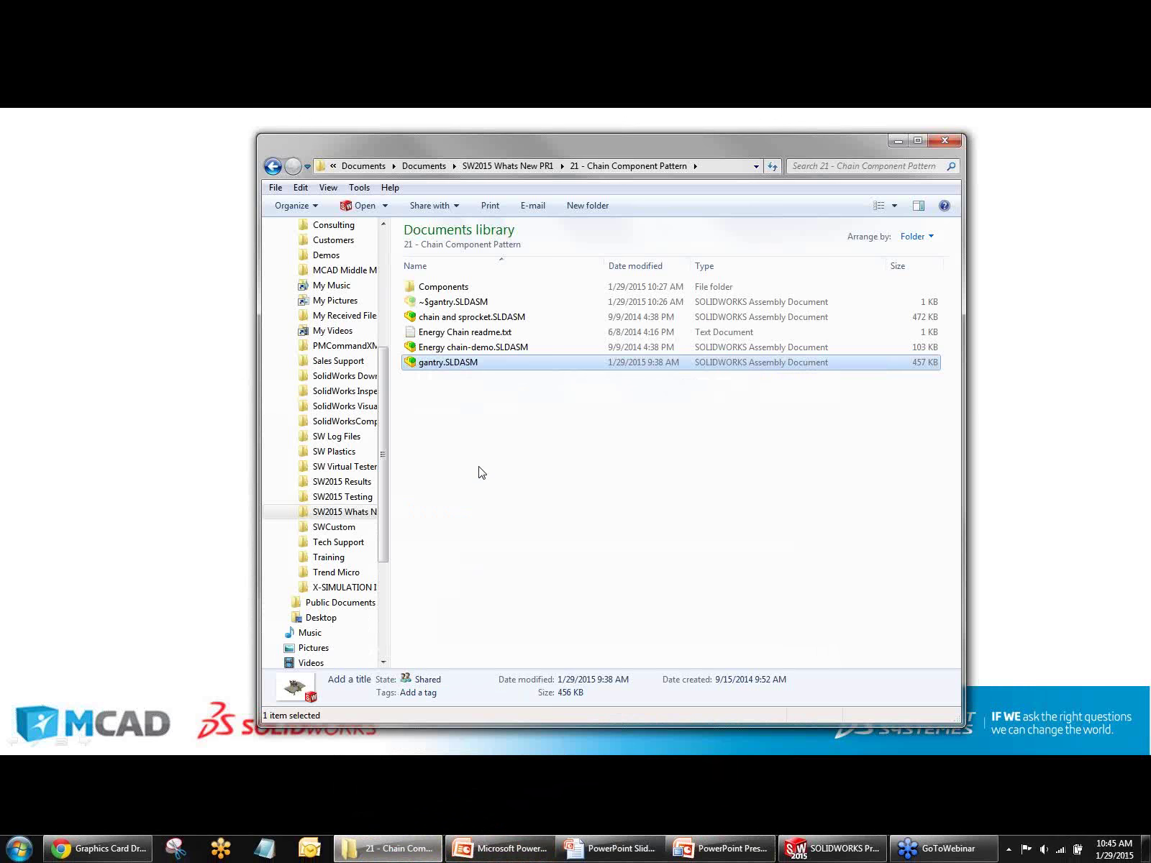
right_click(456, 367)
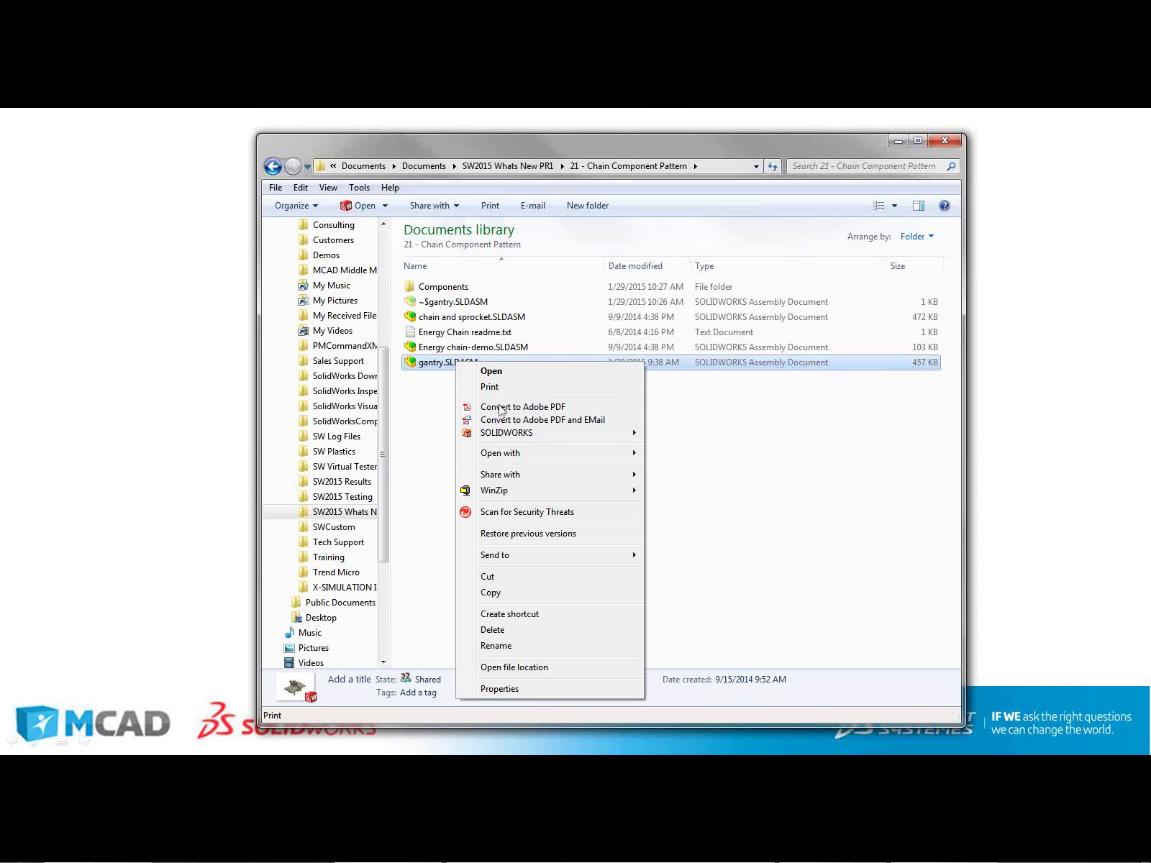
mouse_move(560, 440)
left_click(680, 446)
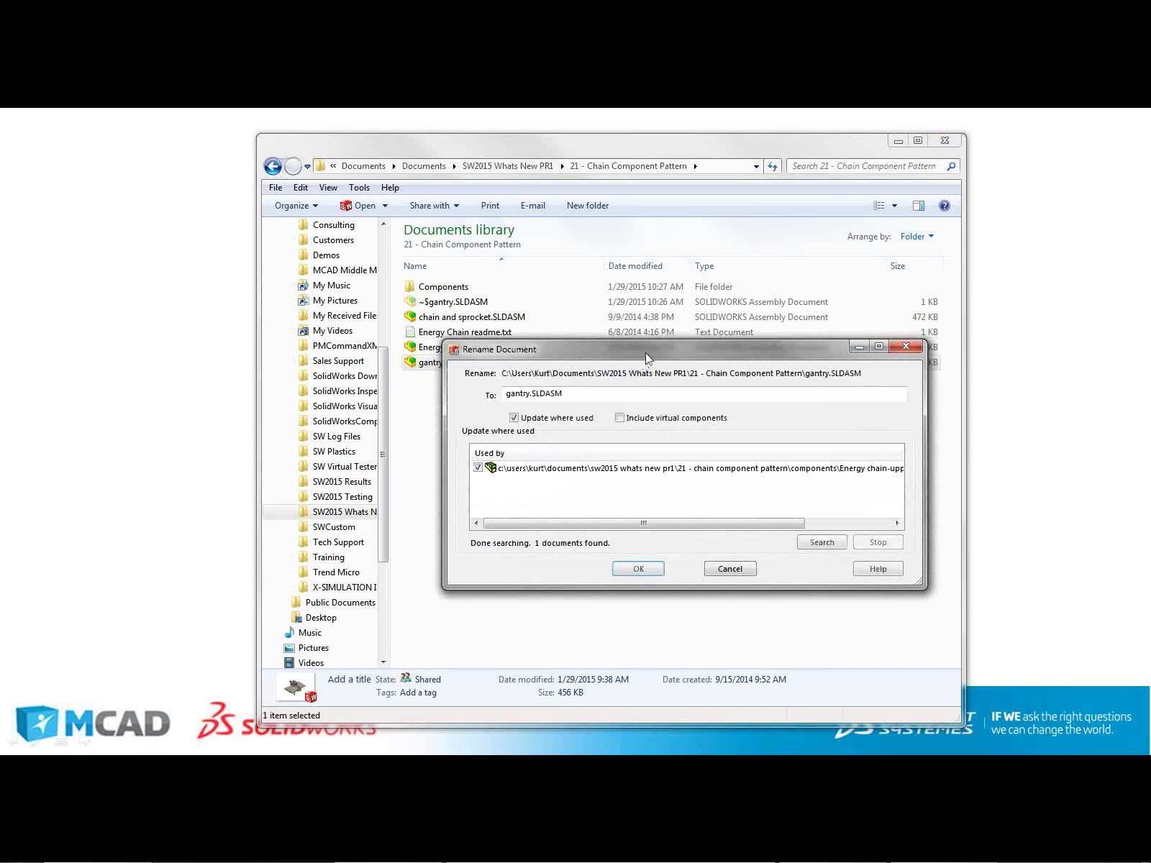
left_click_drag(646, 353, 457, 252)
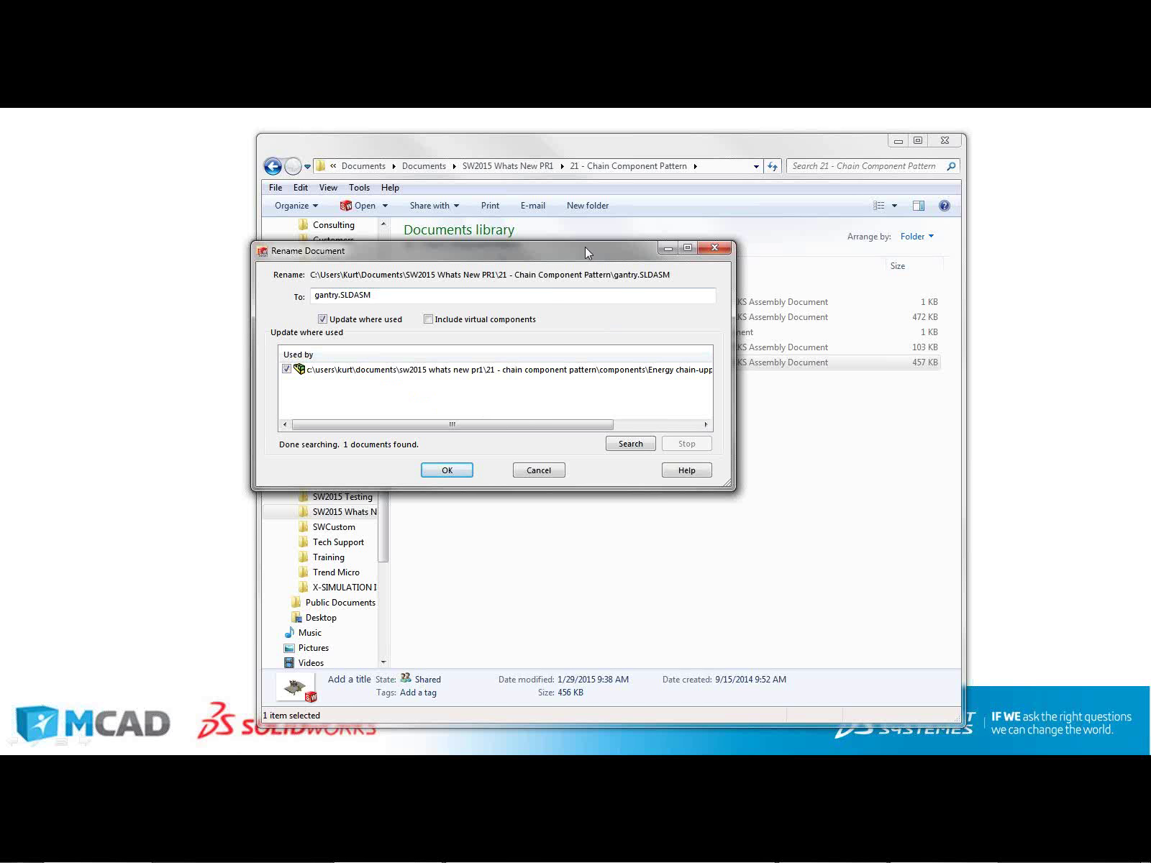
left_click_drag(586, 247, 646, 279)
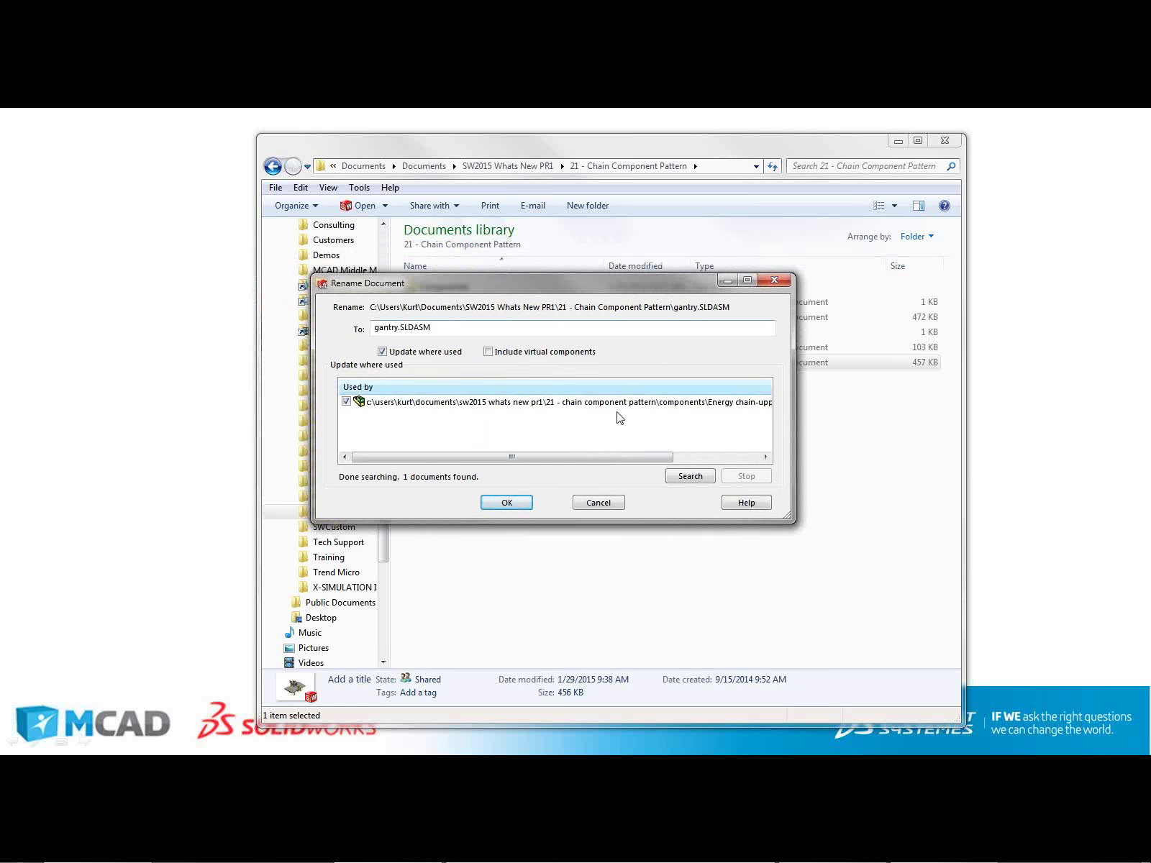
left_click(603, 504)
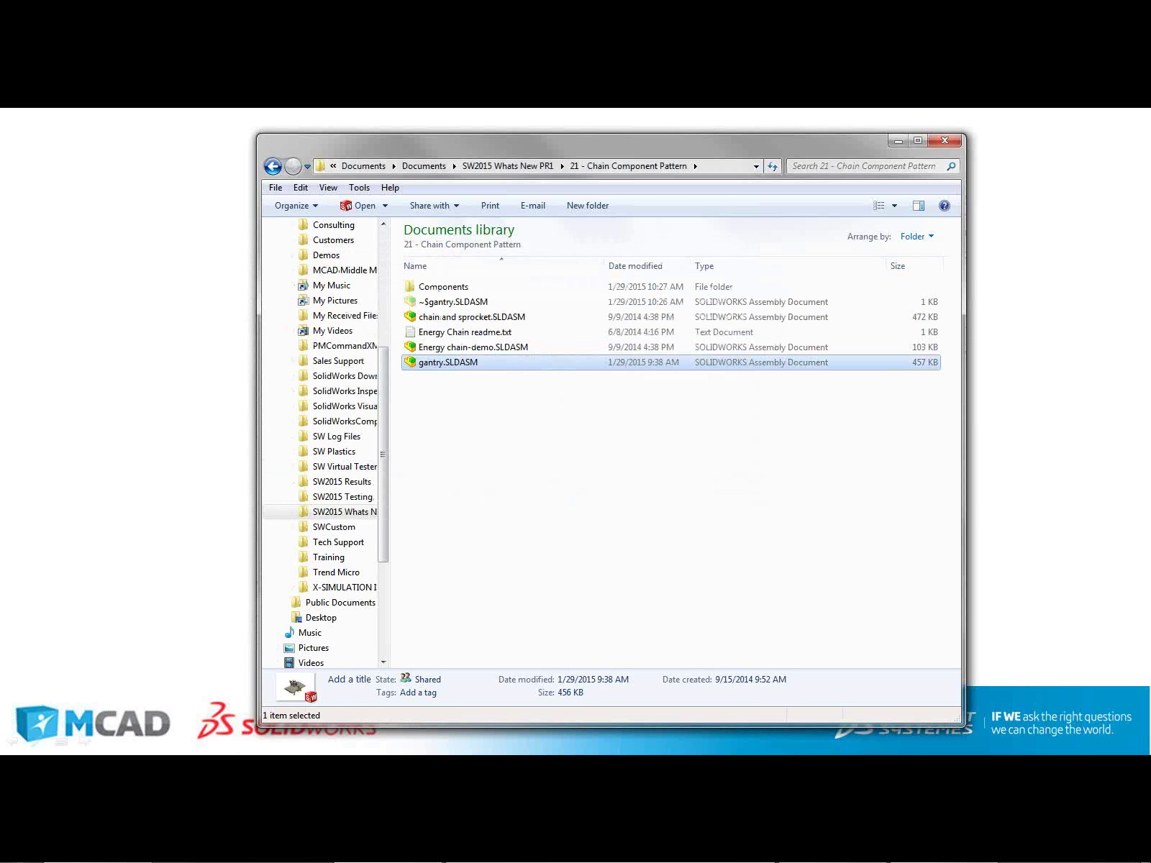